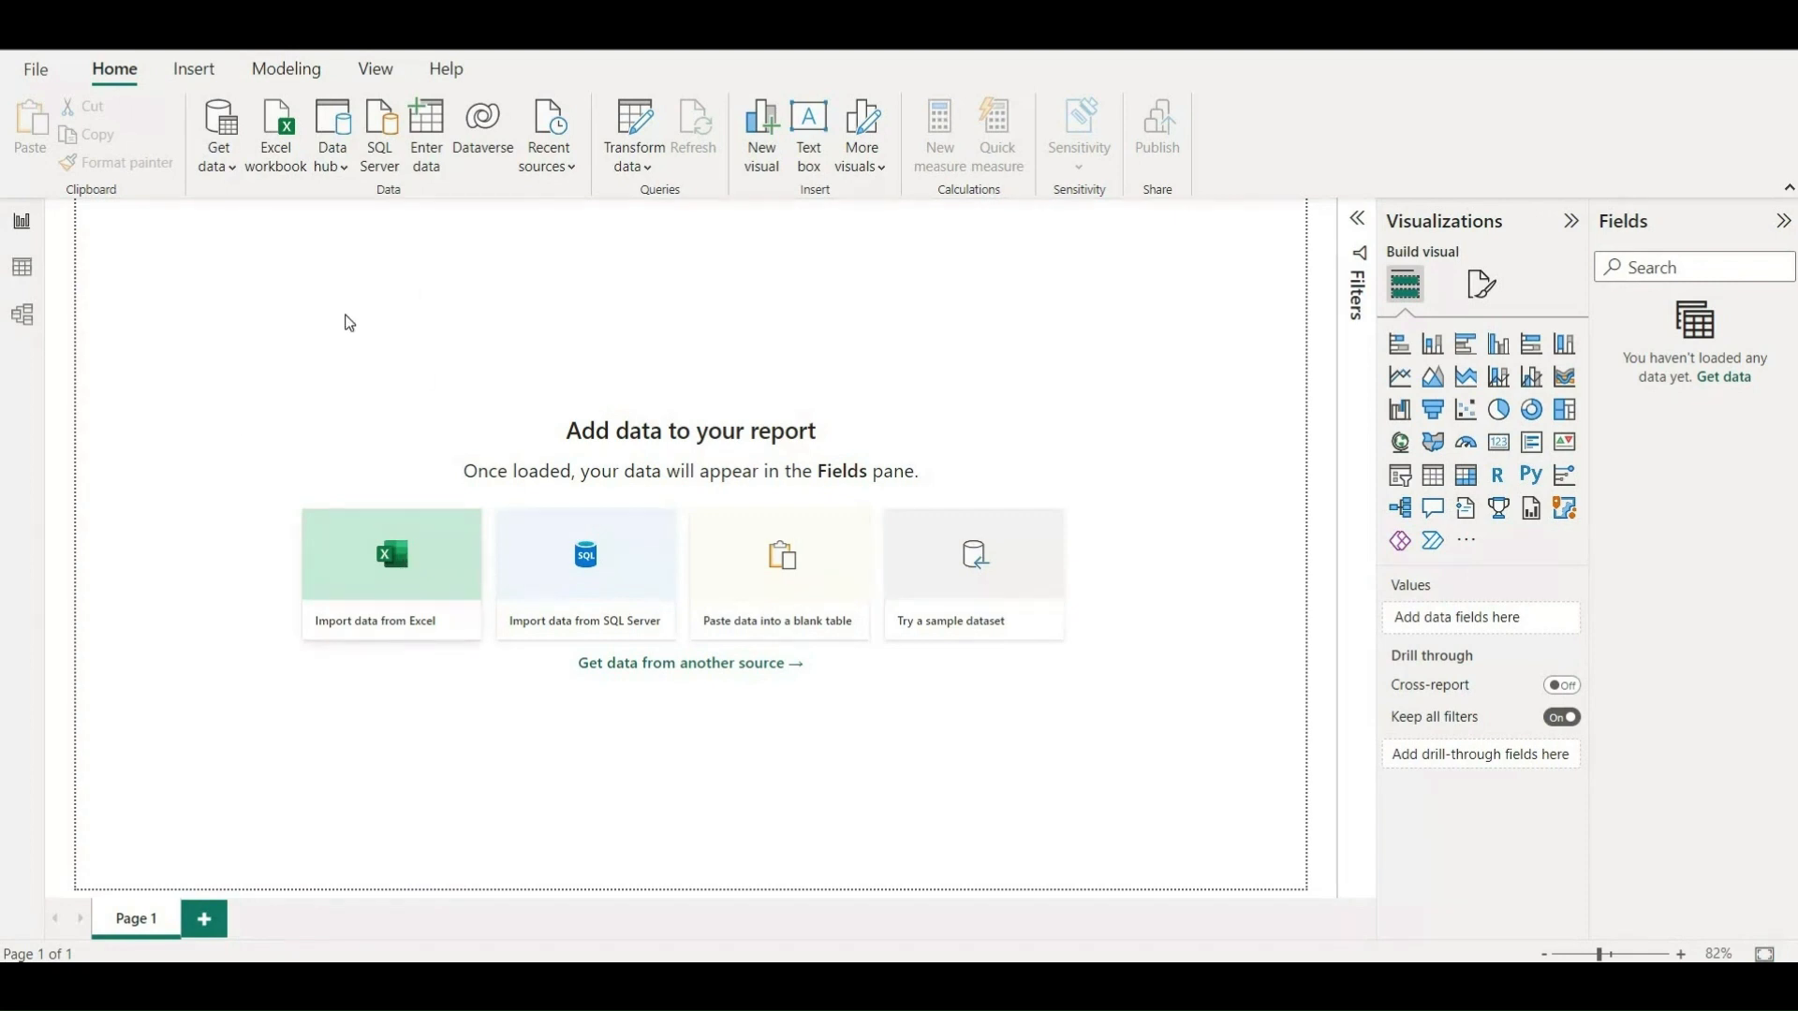
Import the Products sheet from the Excel file Products Table.xlsx into the report.
left_click(394, 582)
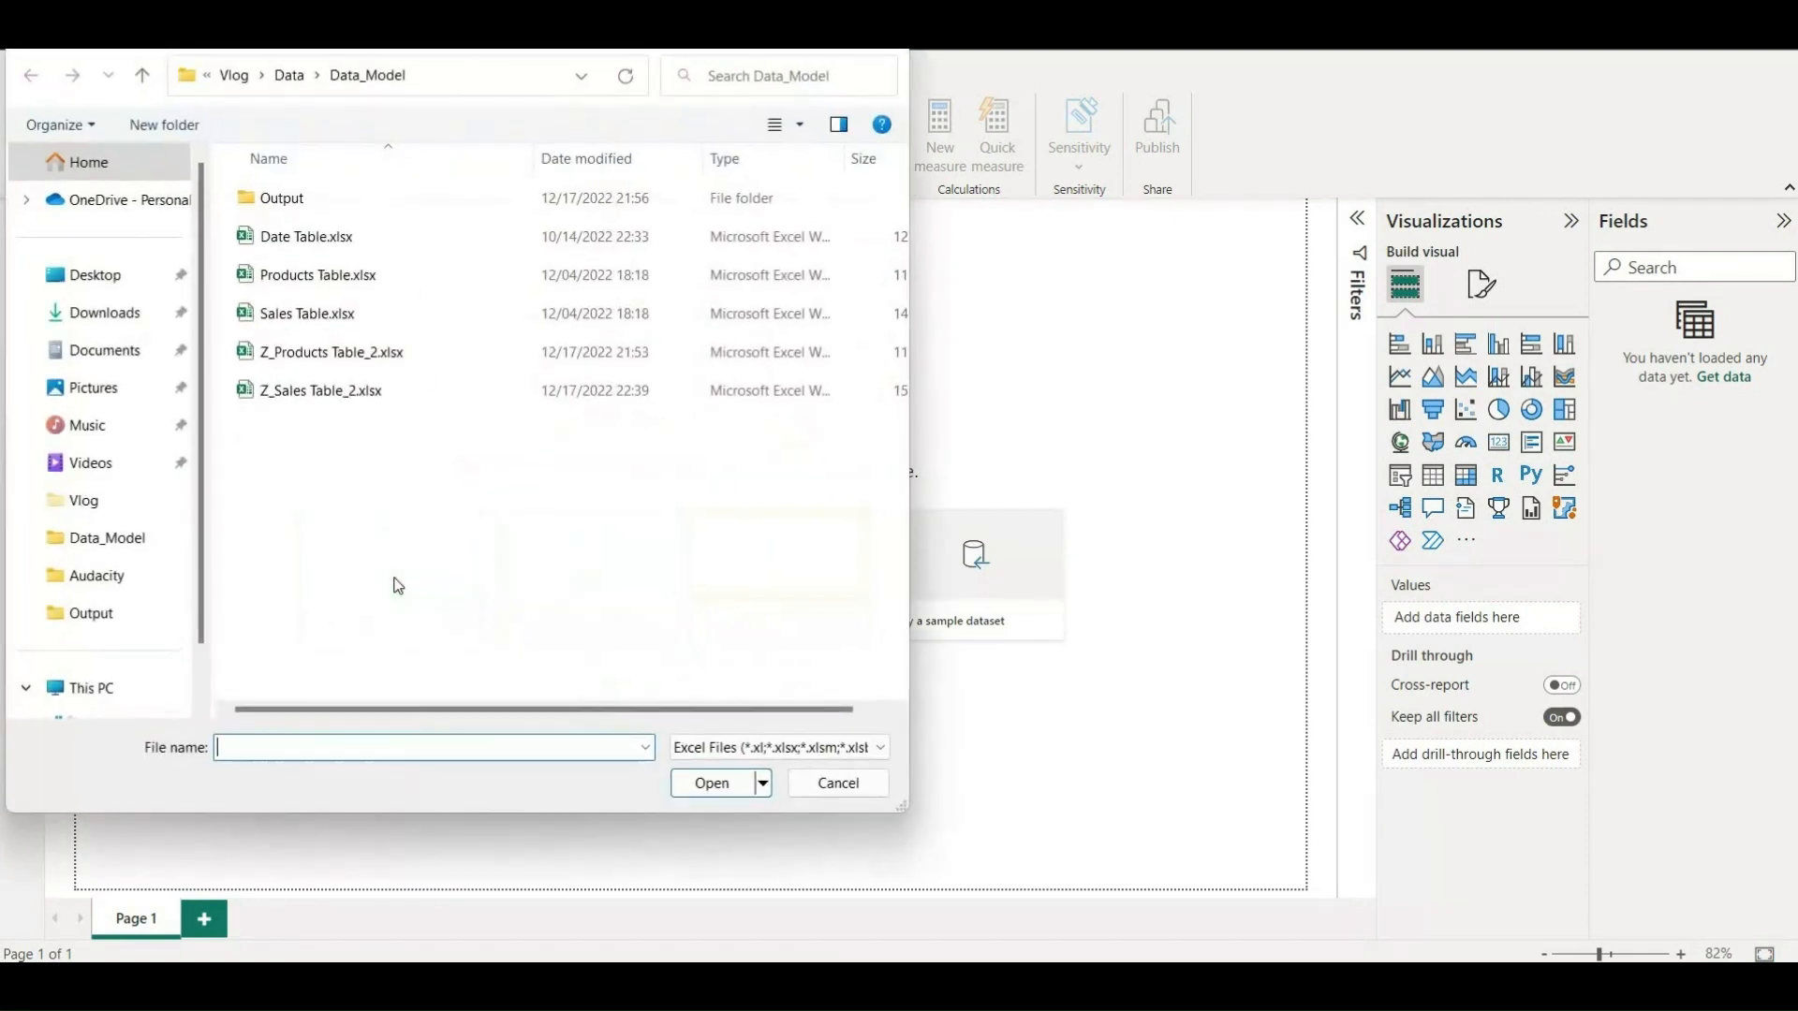
left_click(441, 273)
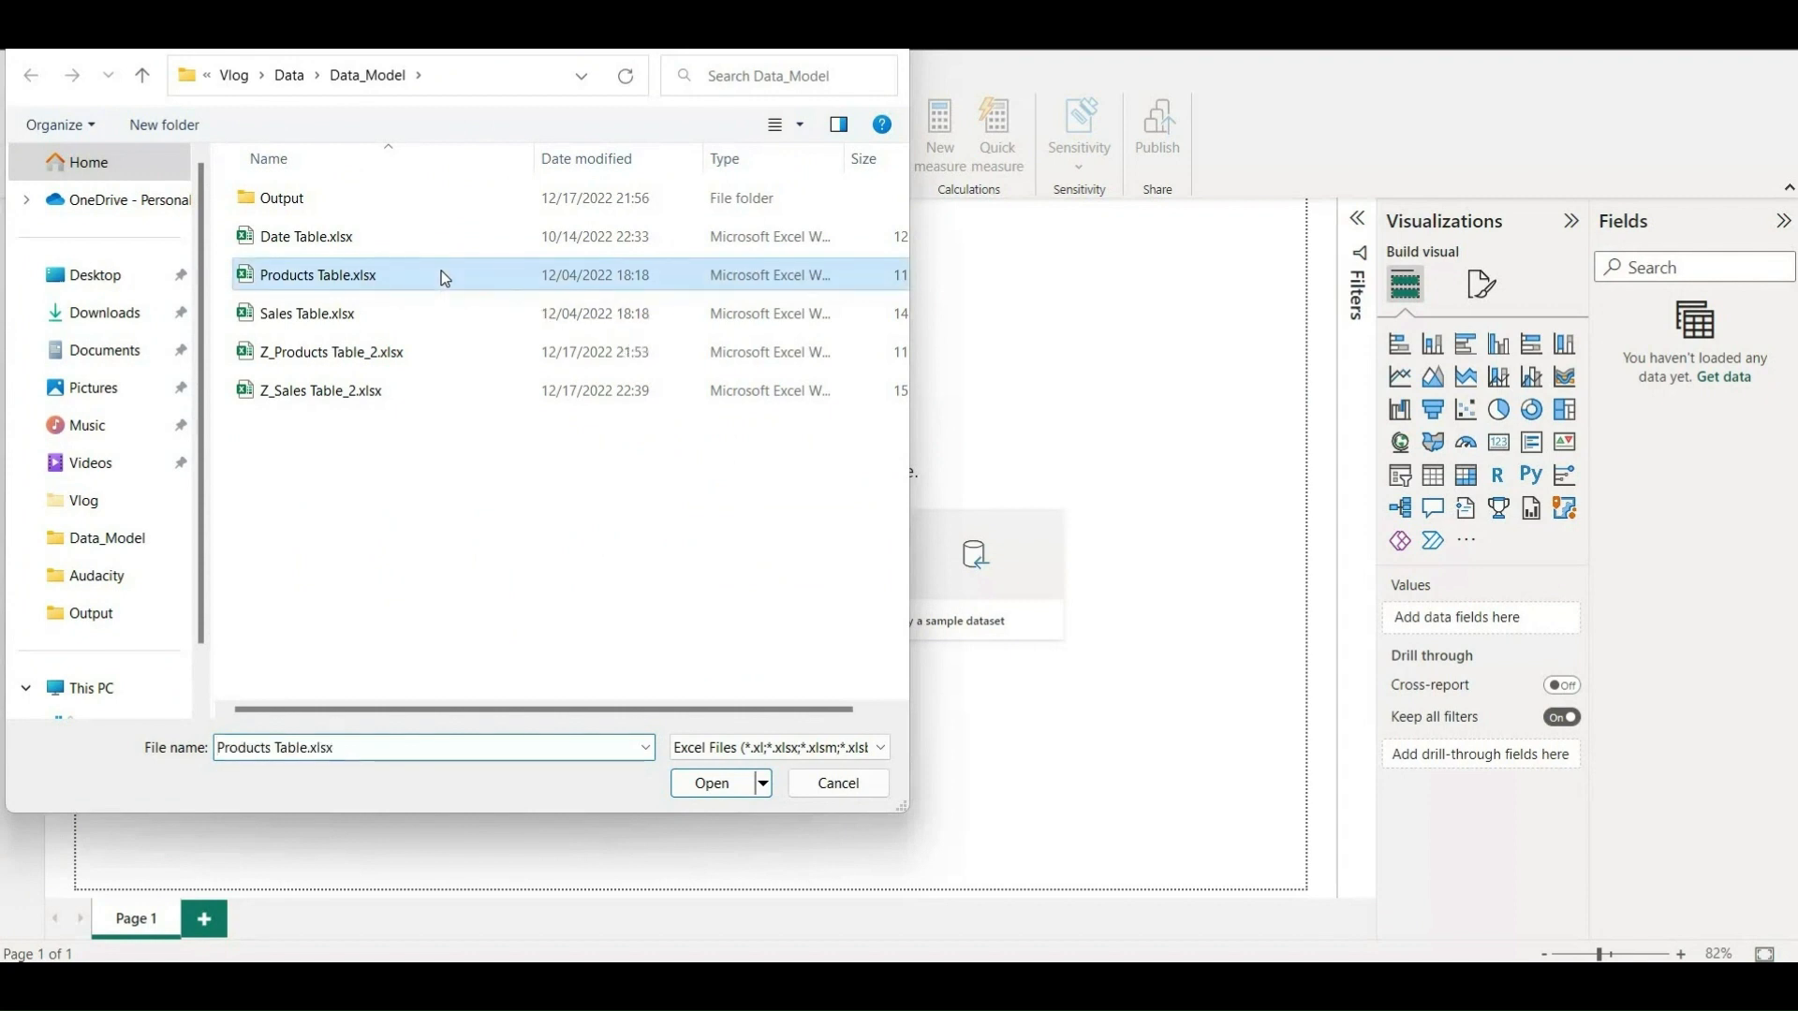
left_click(709, 781)
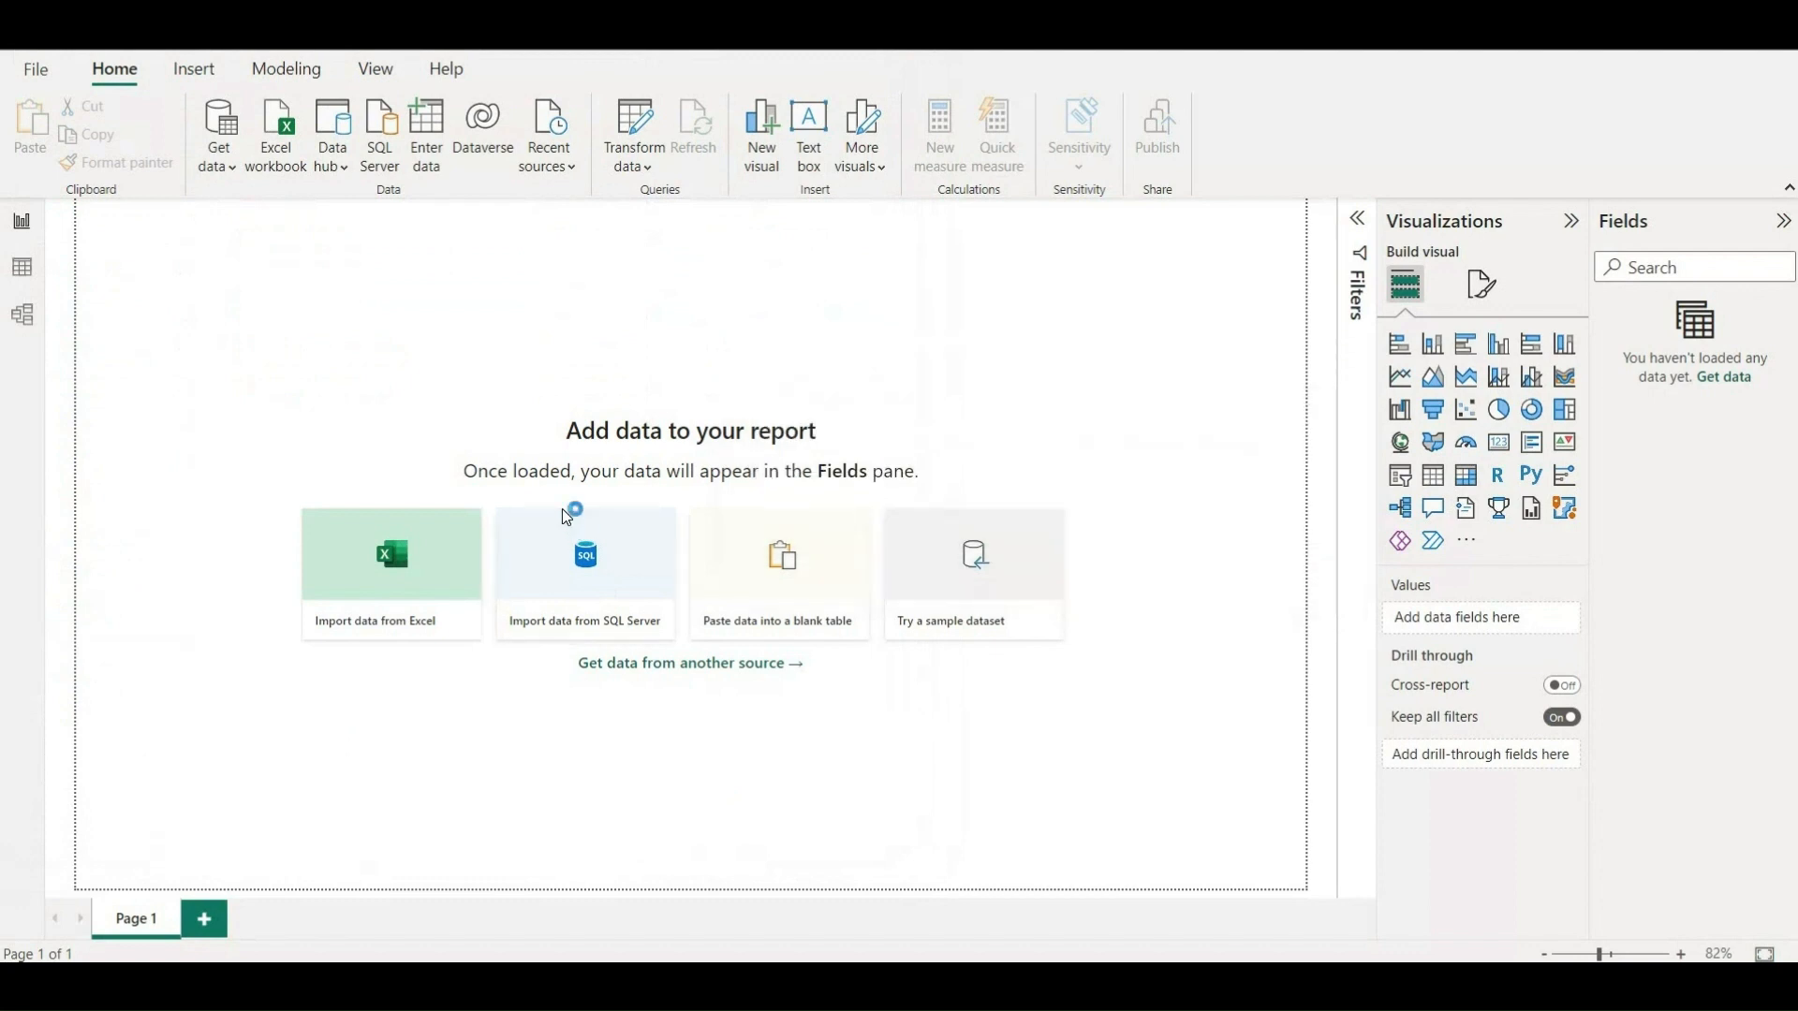
left_click(454, 274)
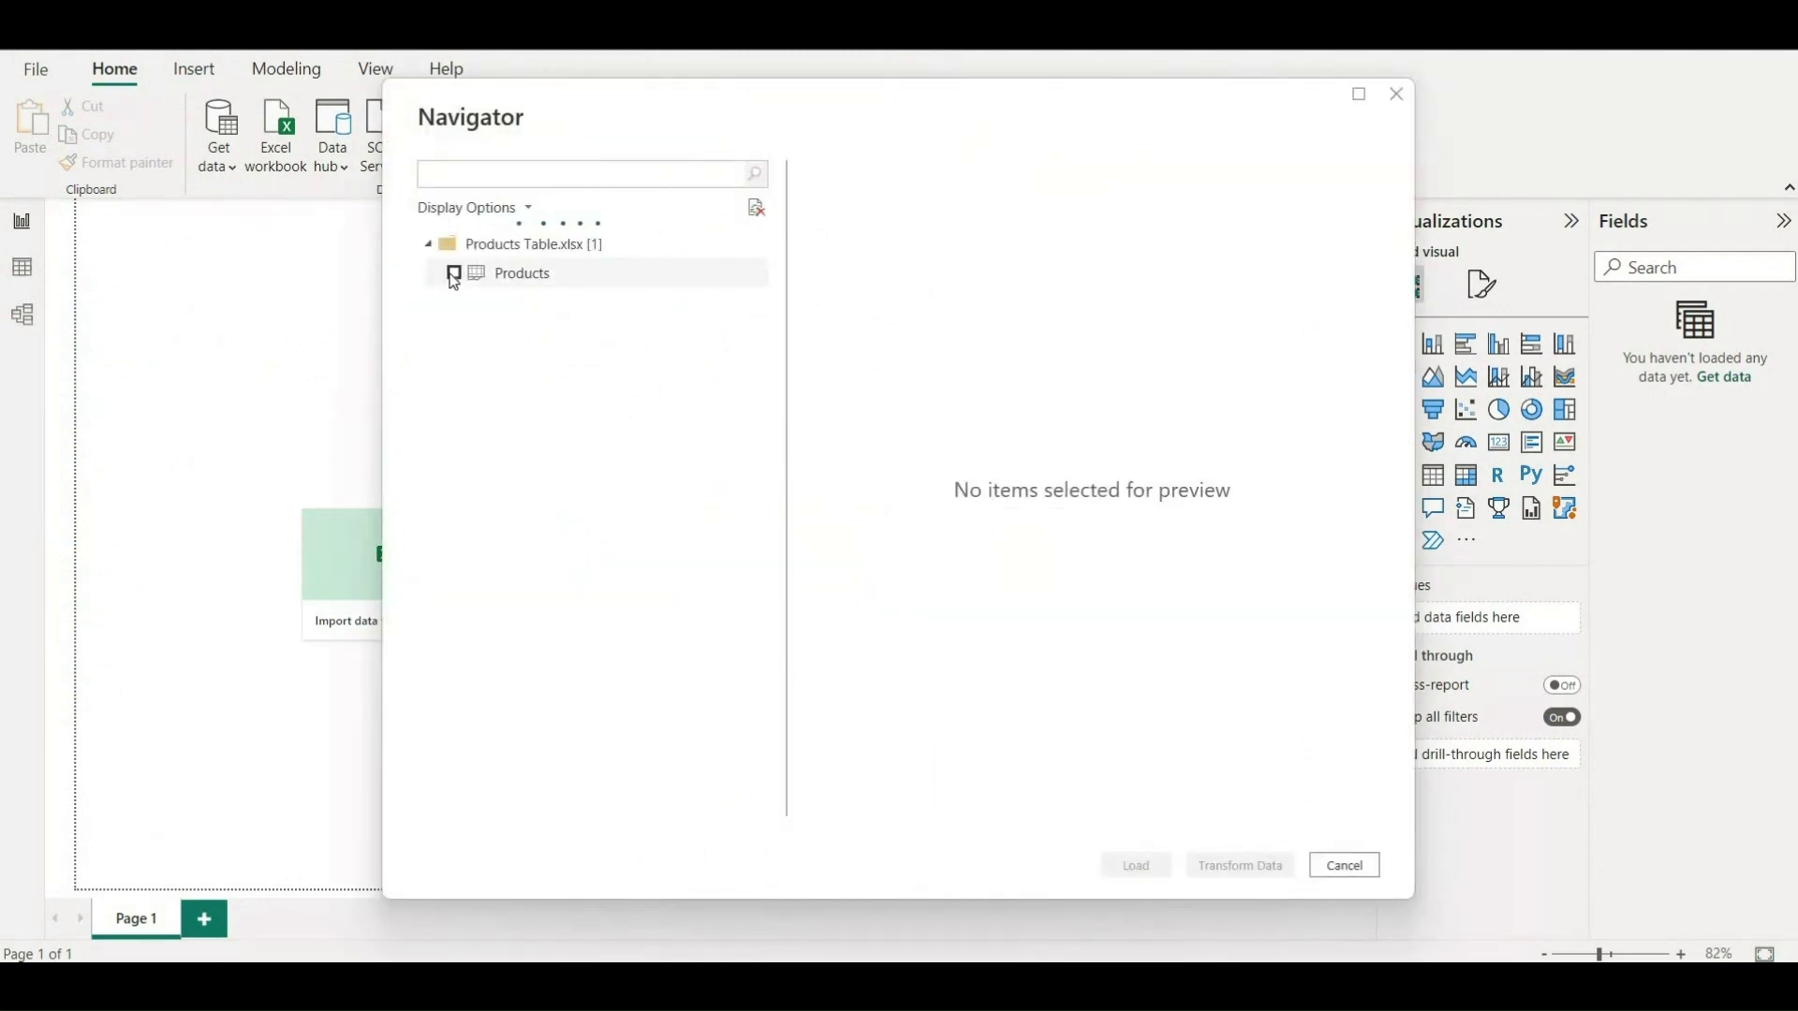
left_click(1136, 865)
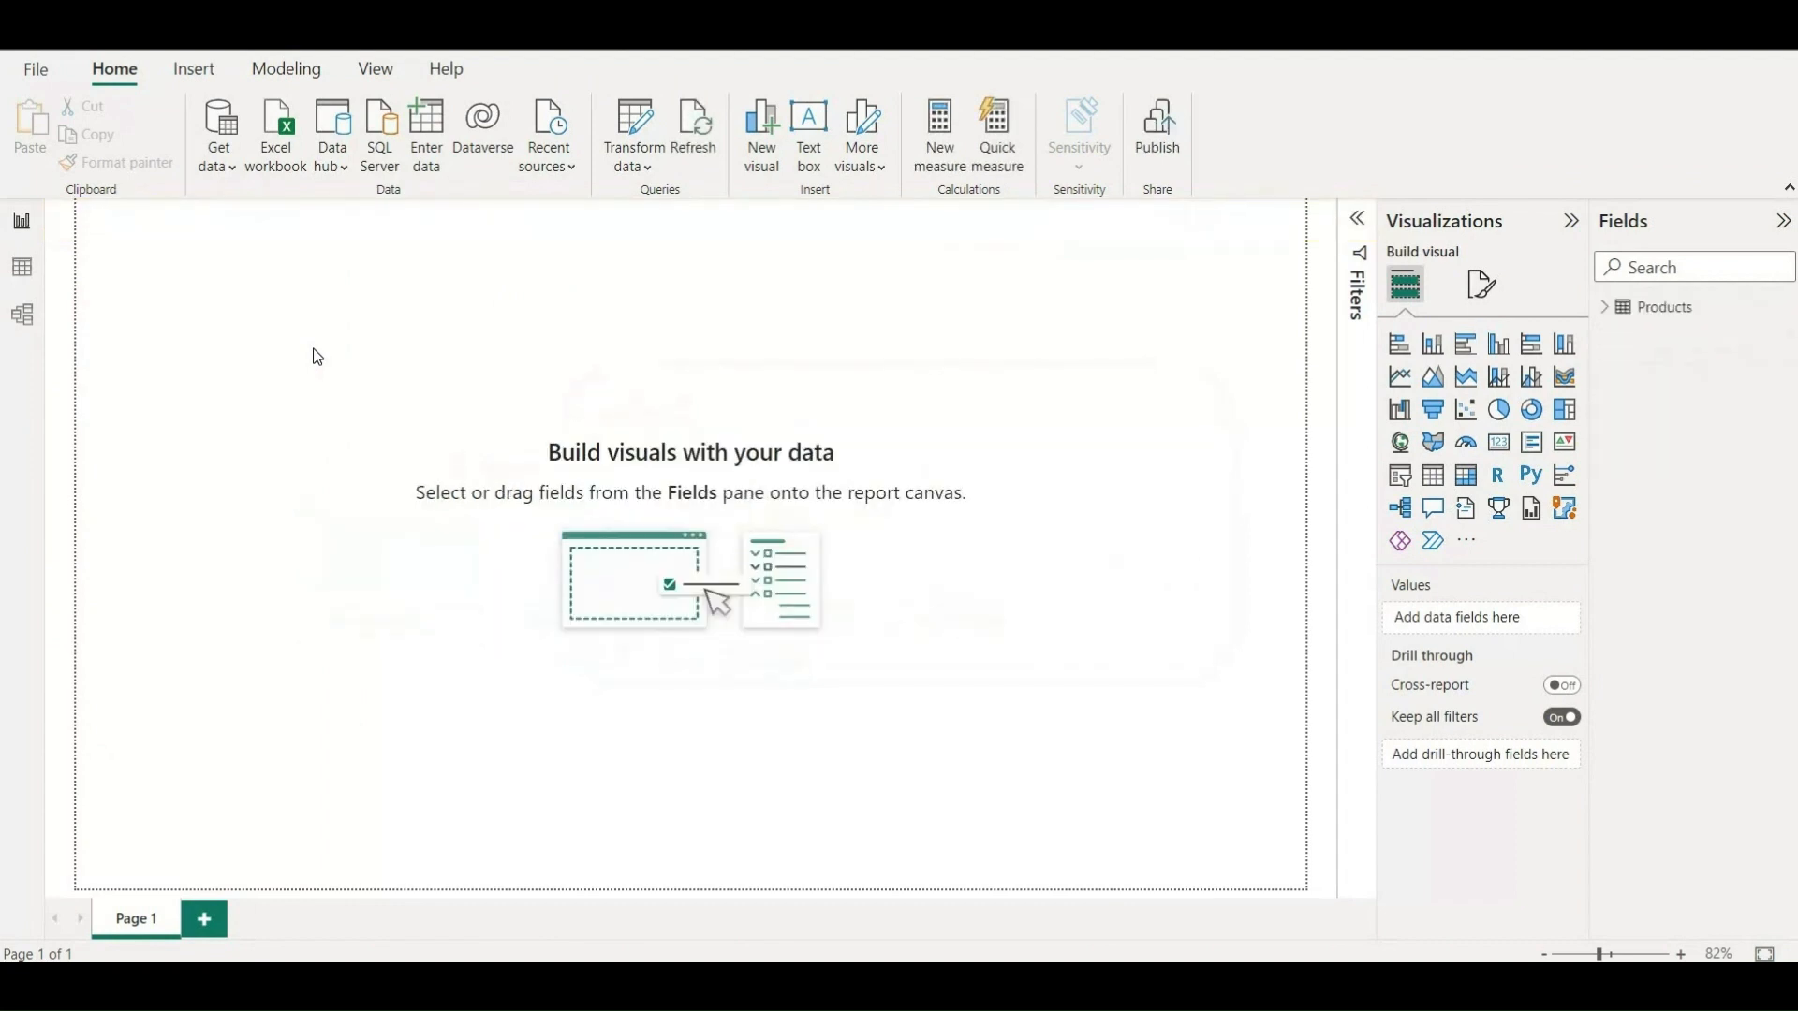
Examine the fields and rows of the Products table in the data view.
left_click(1607, 310)
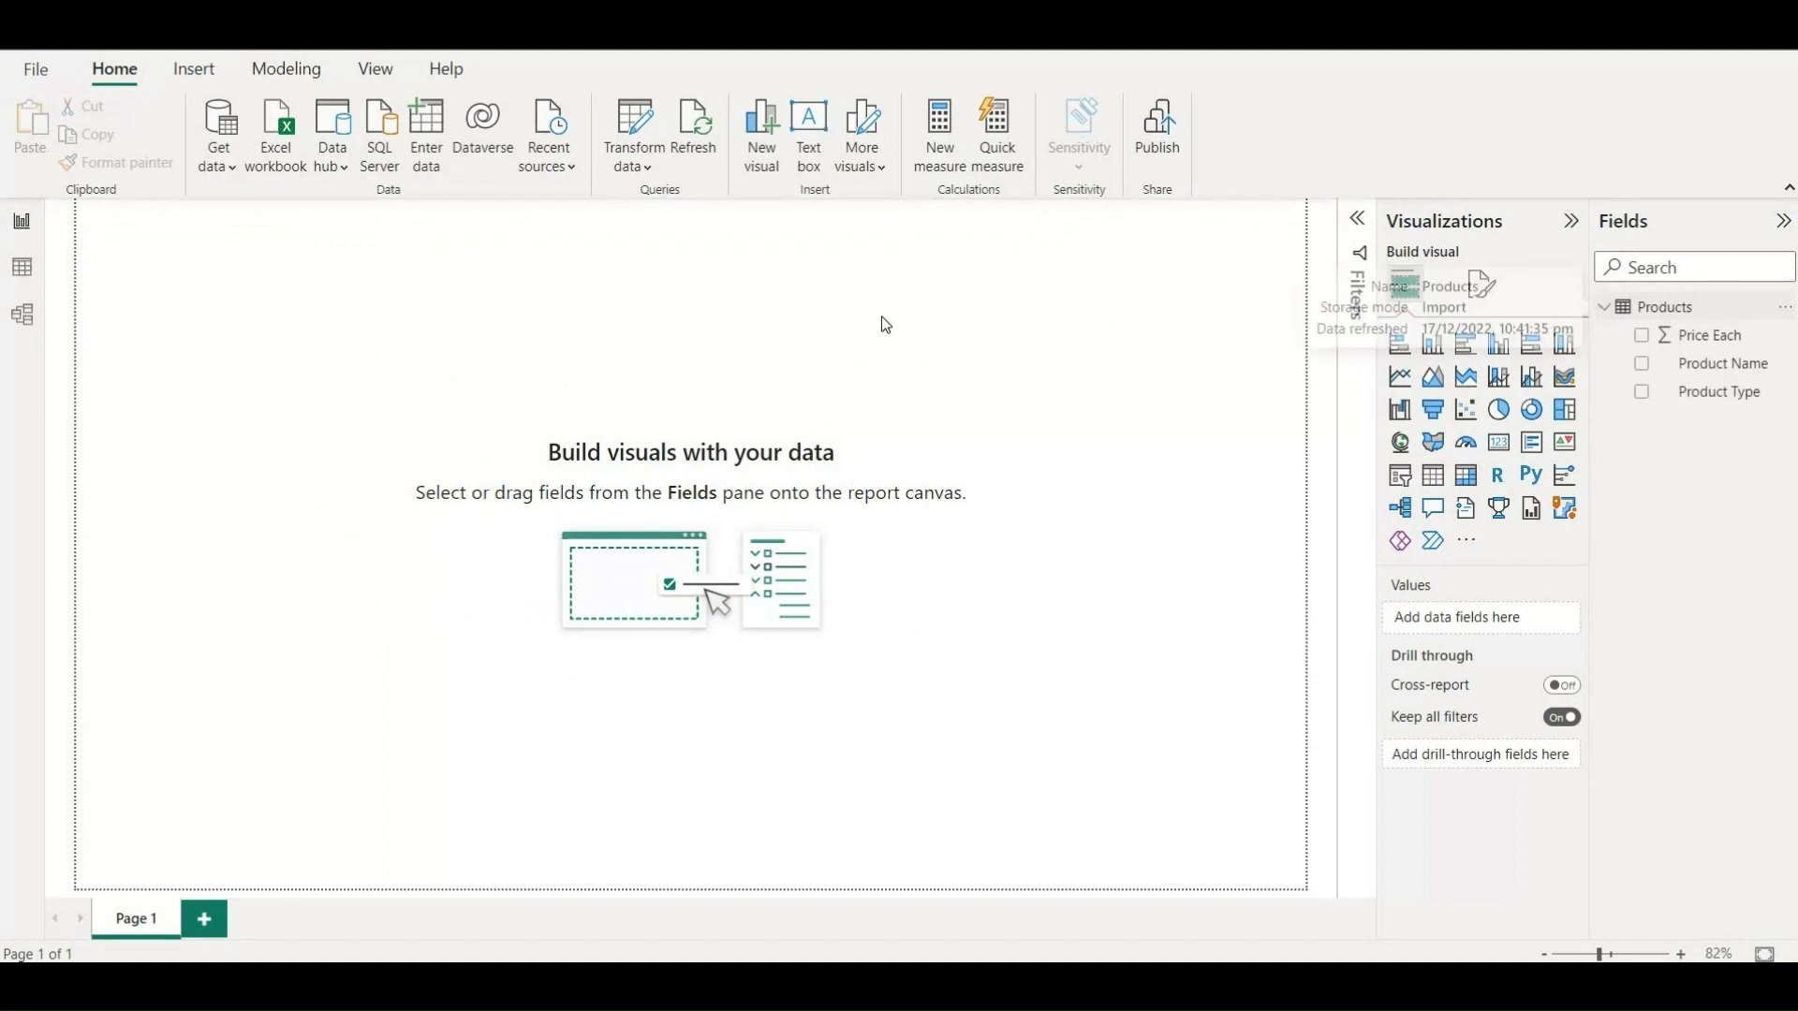
left_click(9, 313)
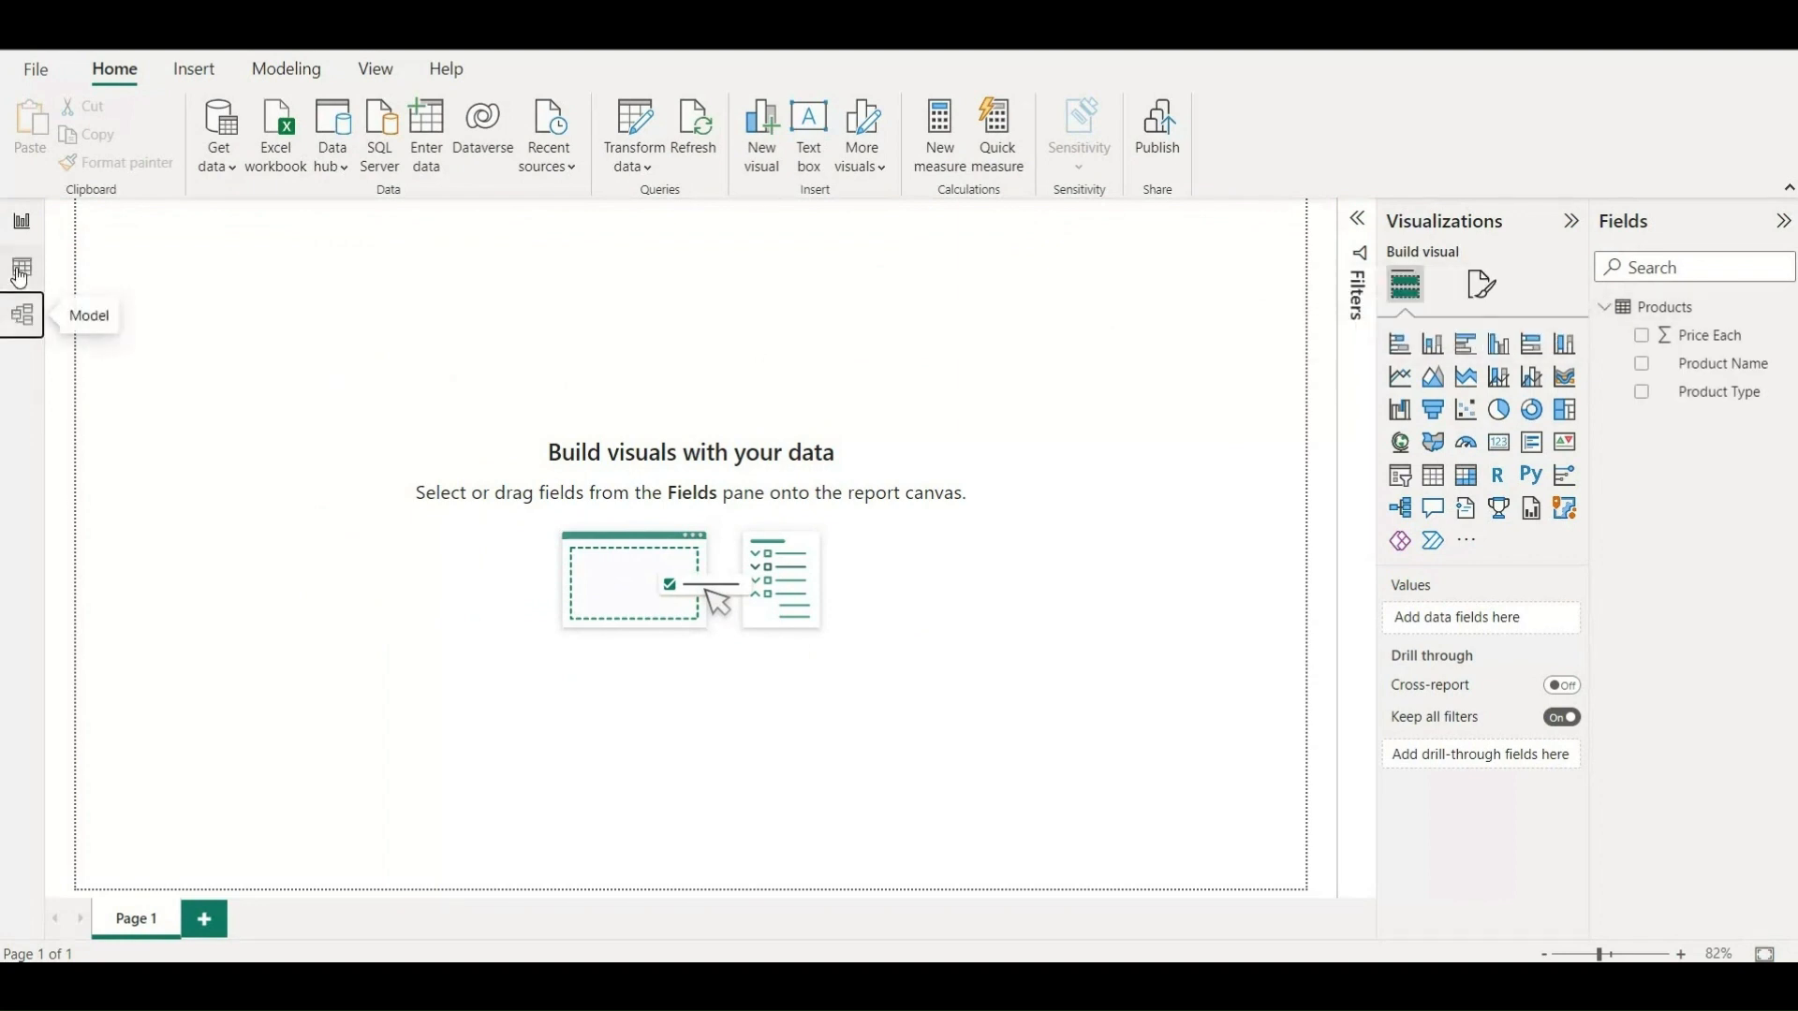
left_click(16, 270)
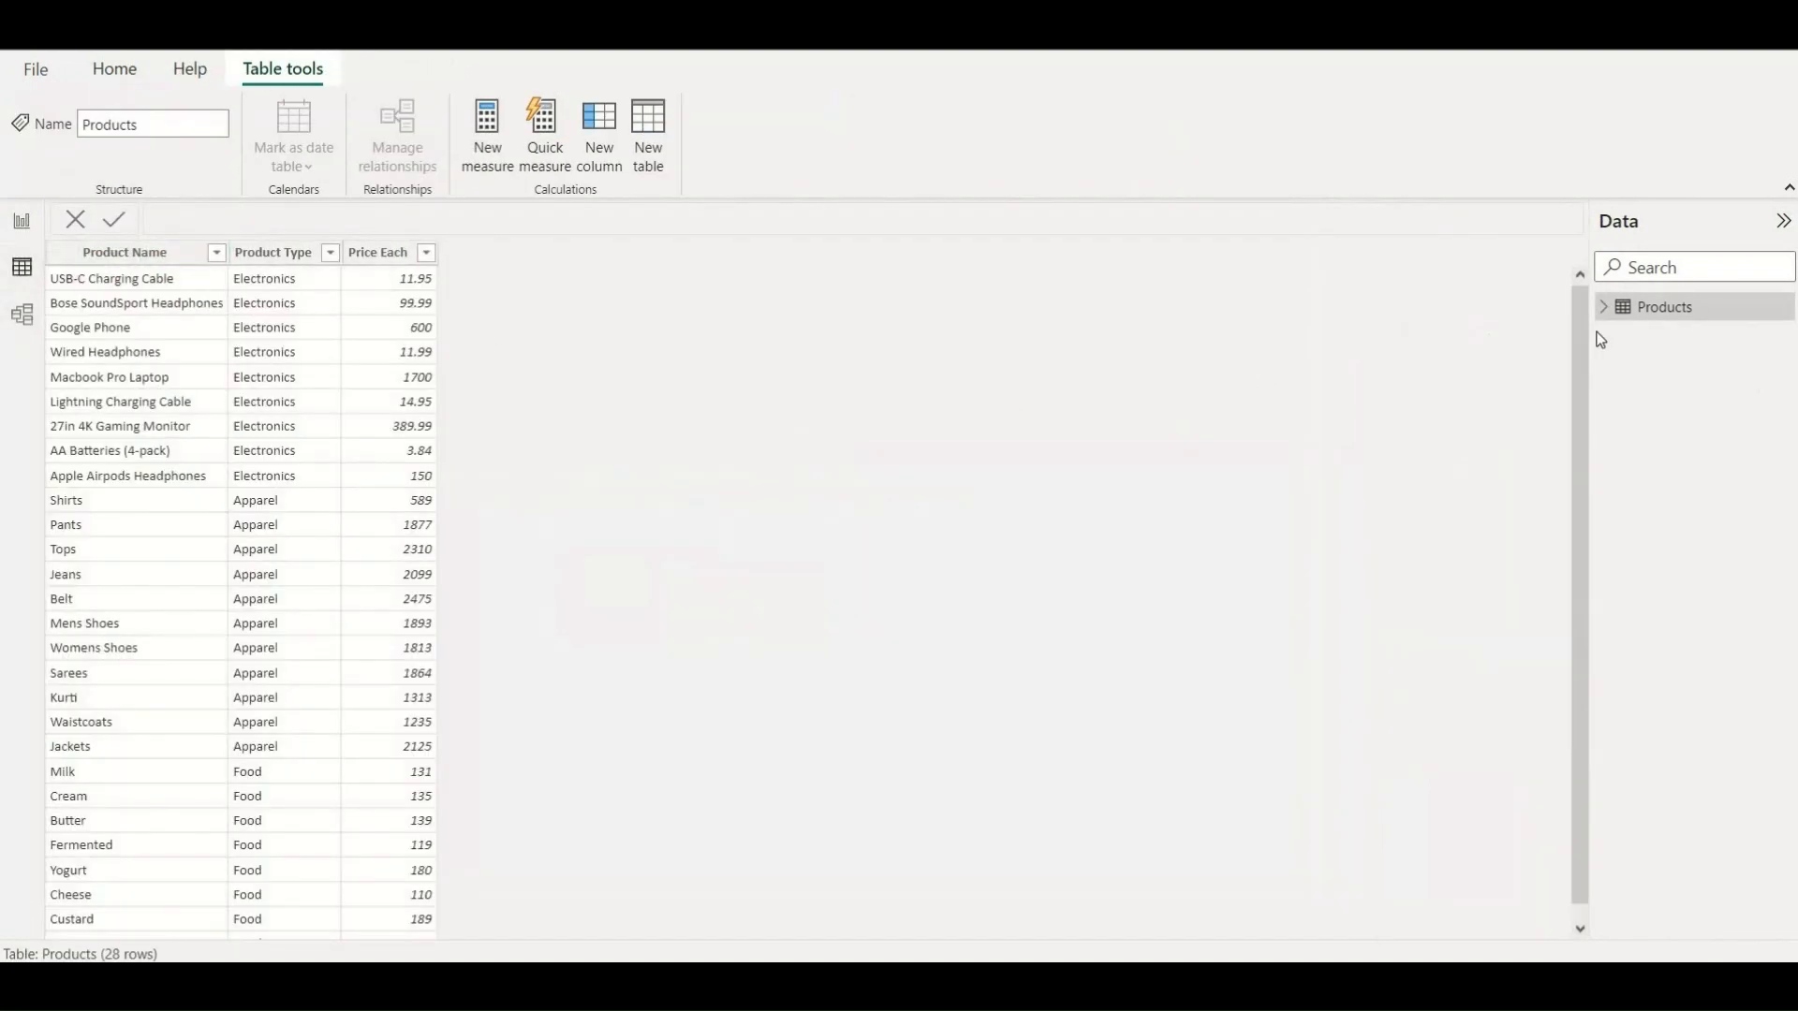
left_click(1604, 311)
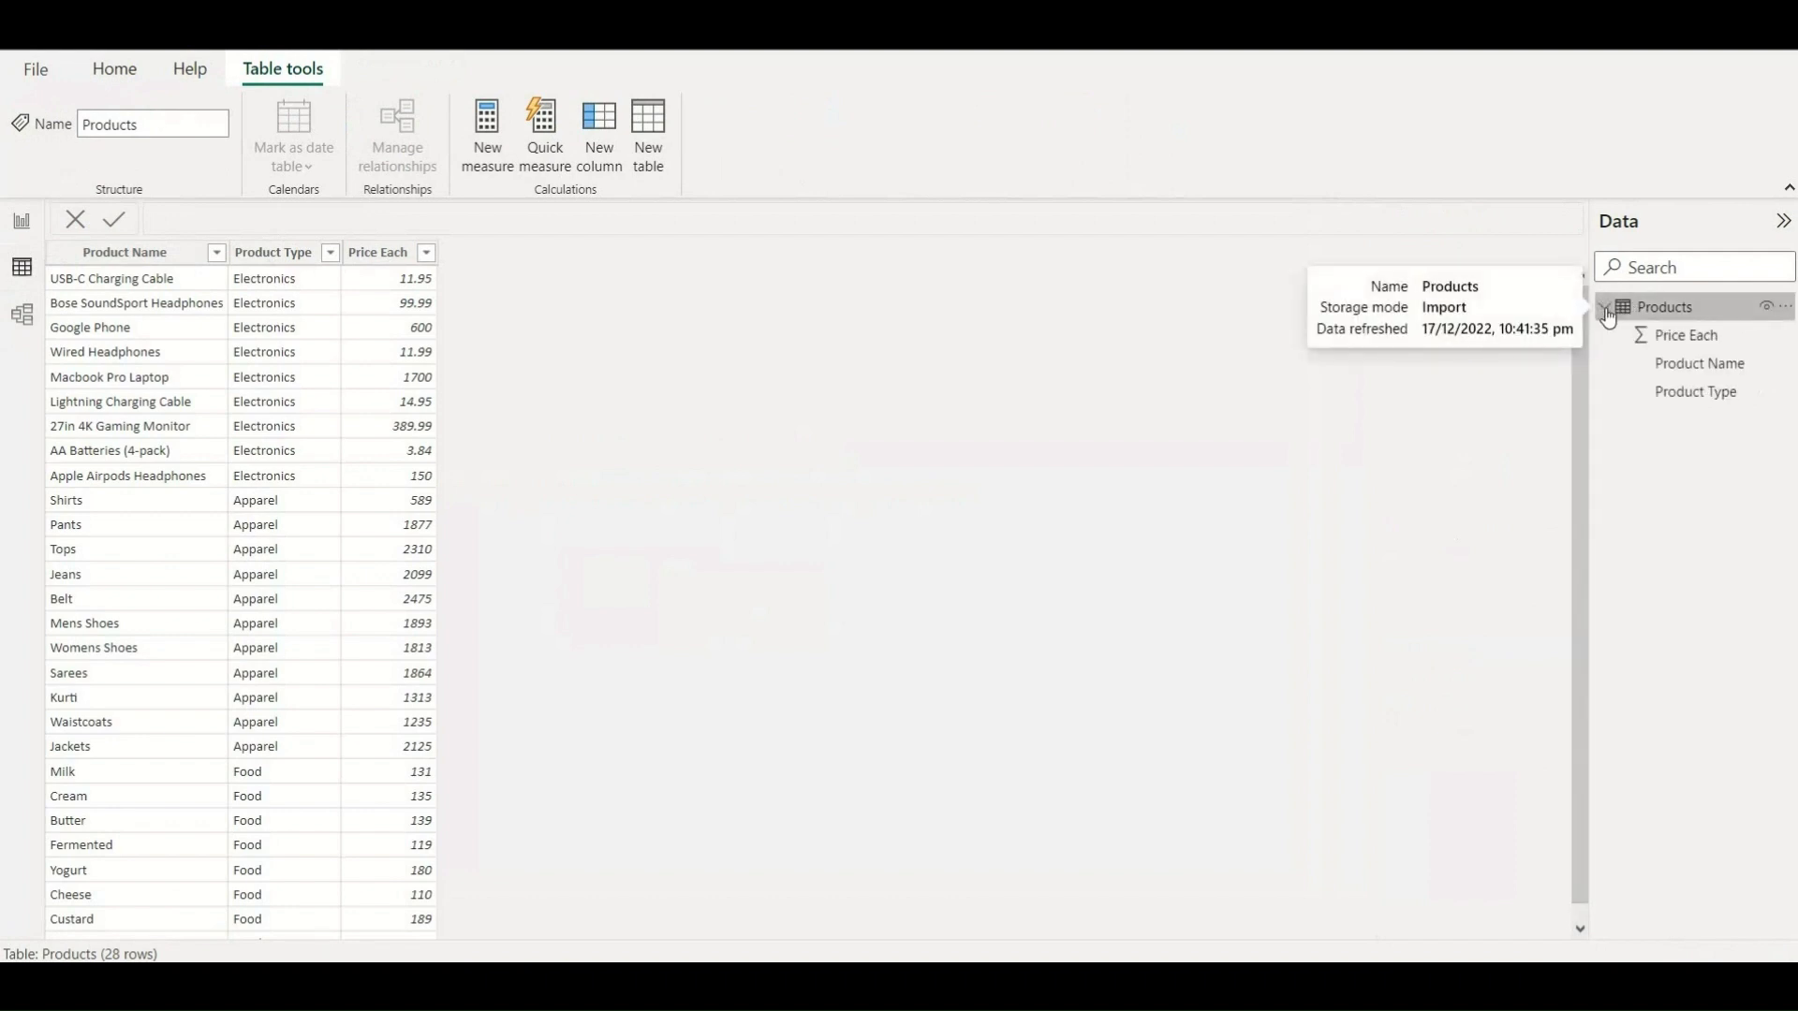
Return to the report view and import the Sales sheet from the Excel file Sales Table.xlsx.
left_click(22, 234)
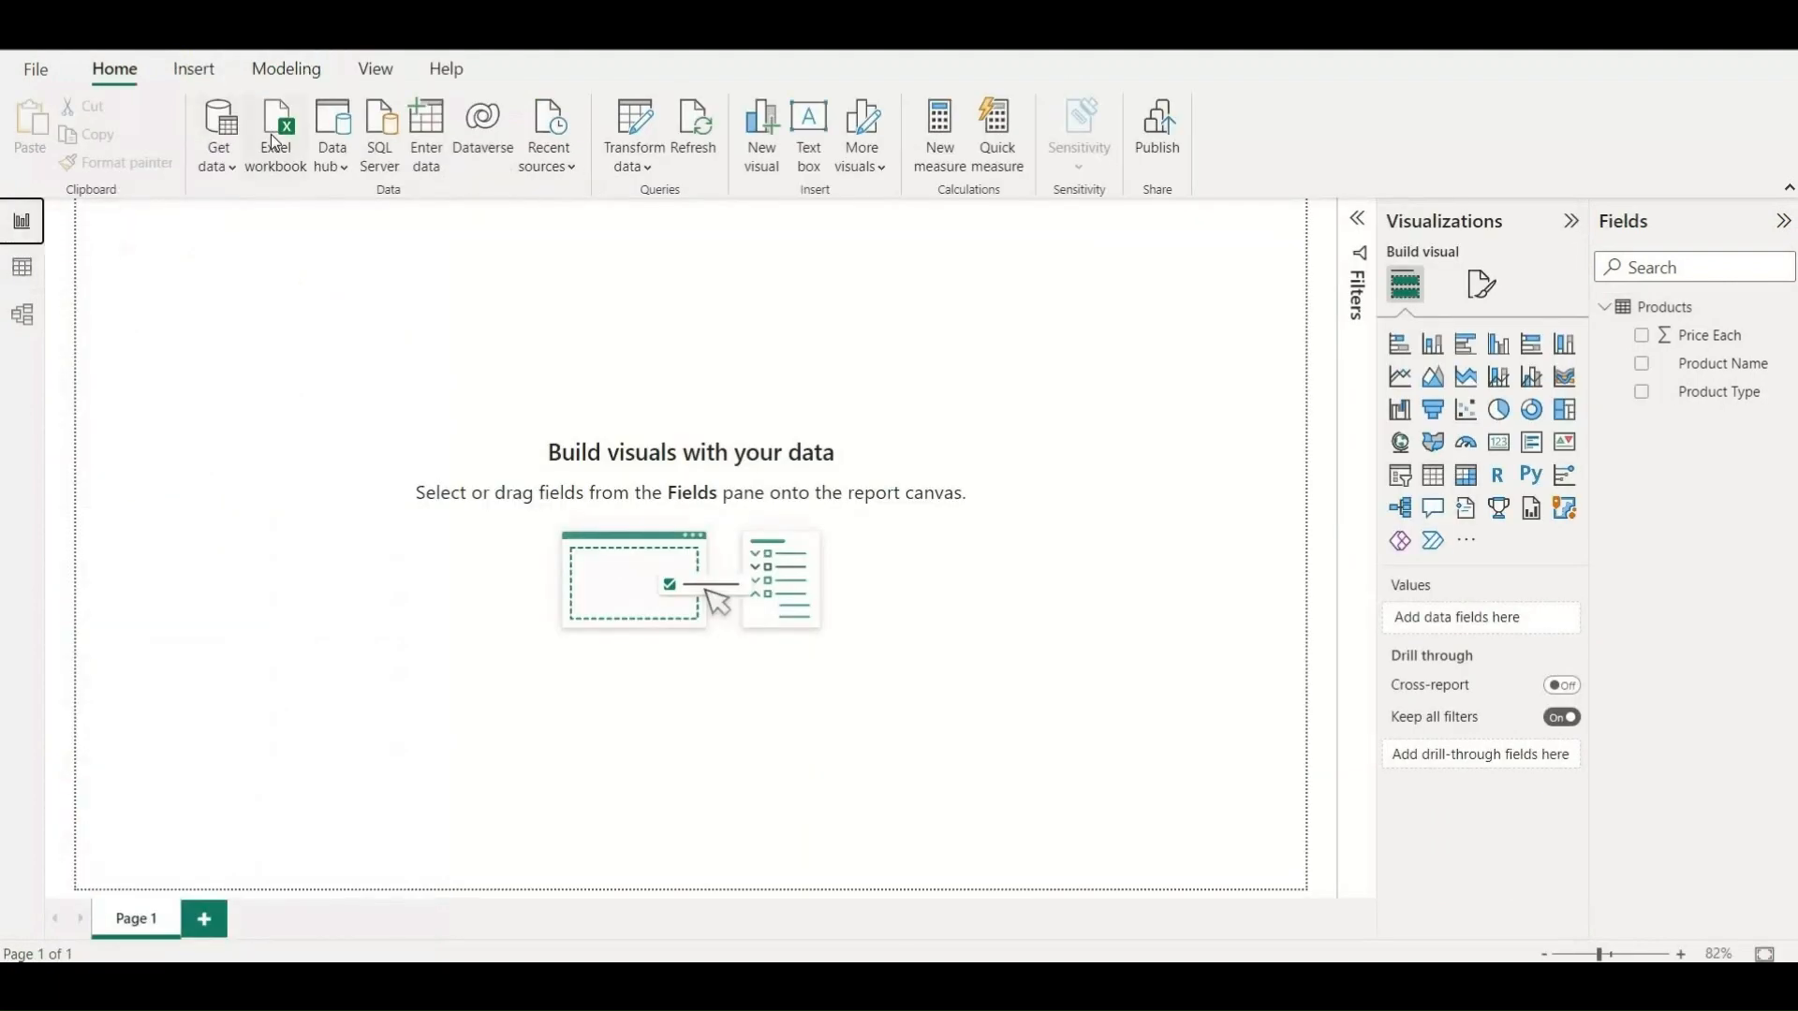
left_click(272, 139)
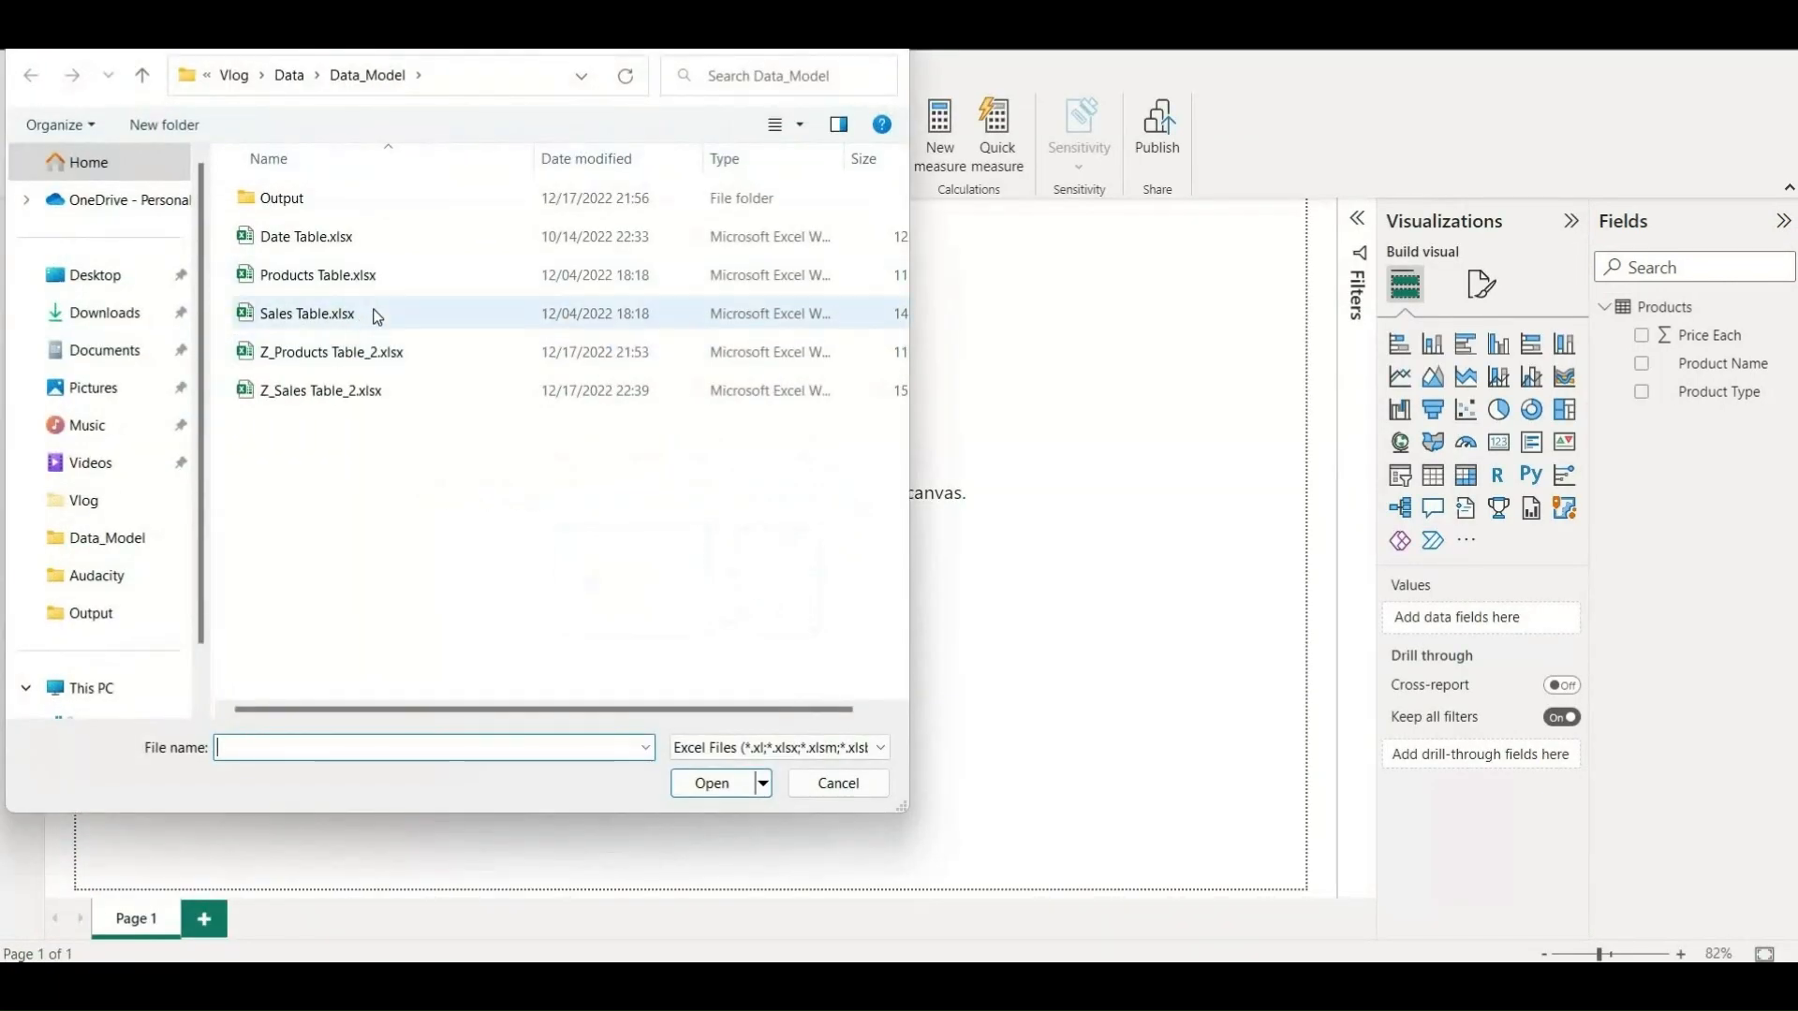
double_click(378, 323)
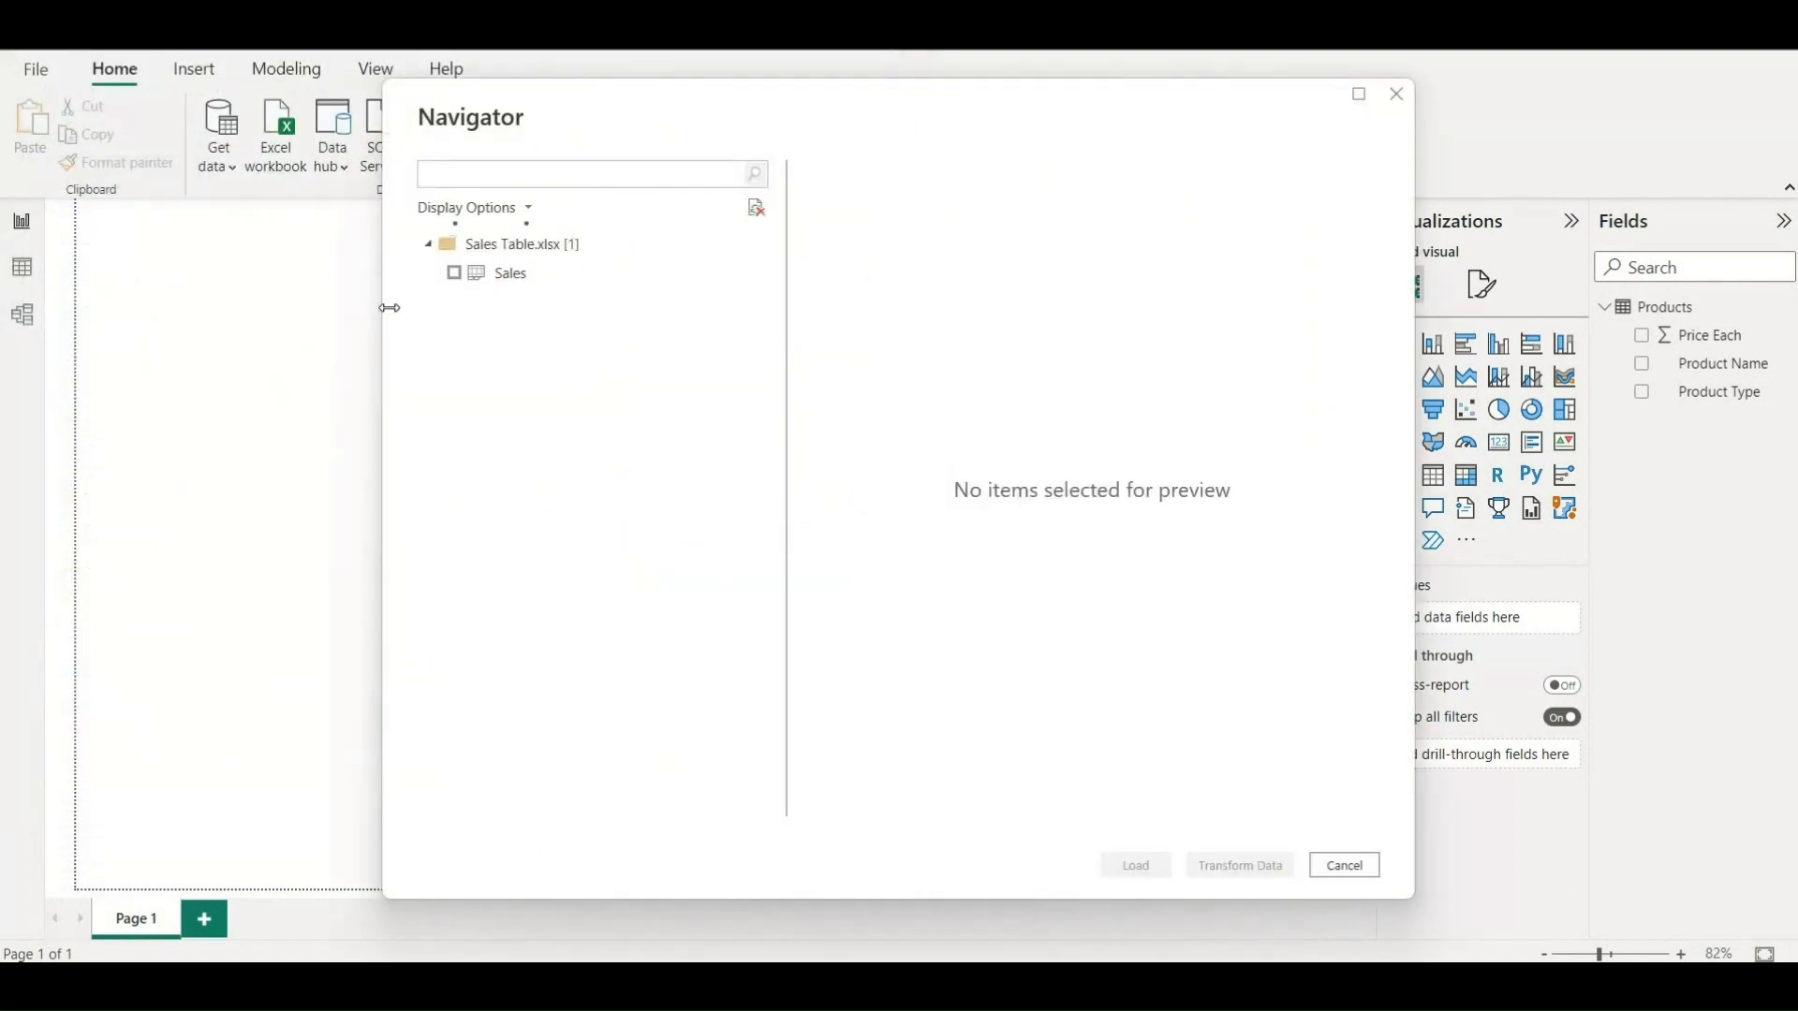
left_click(454, 277)
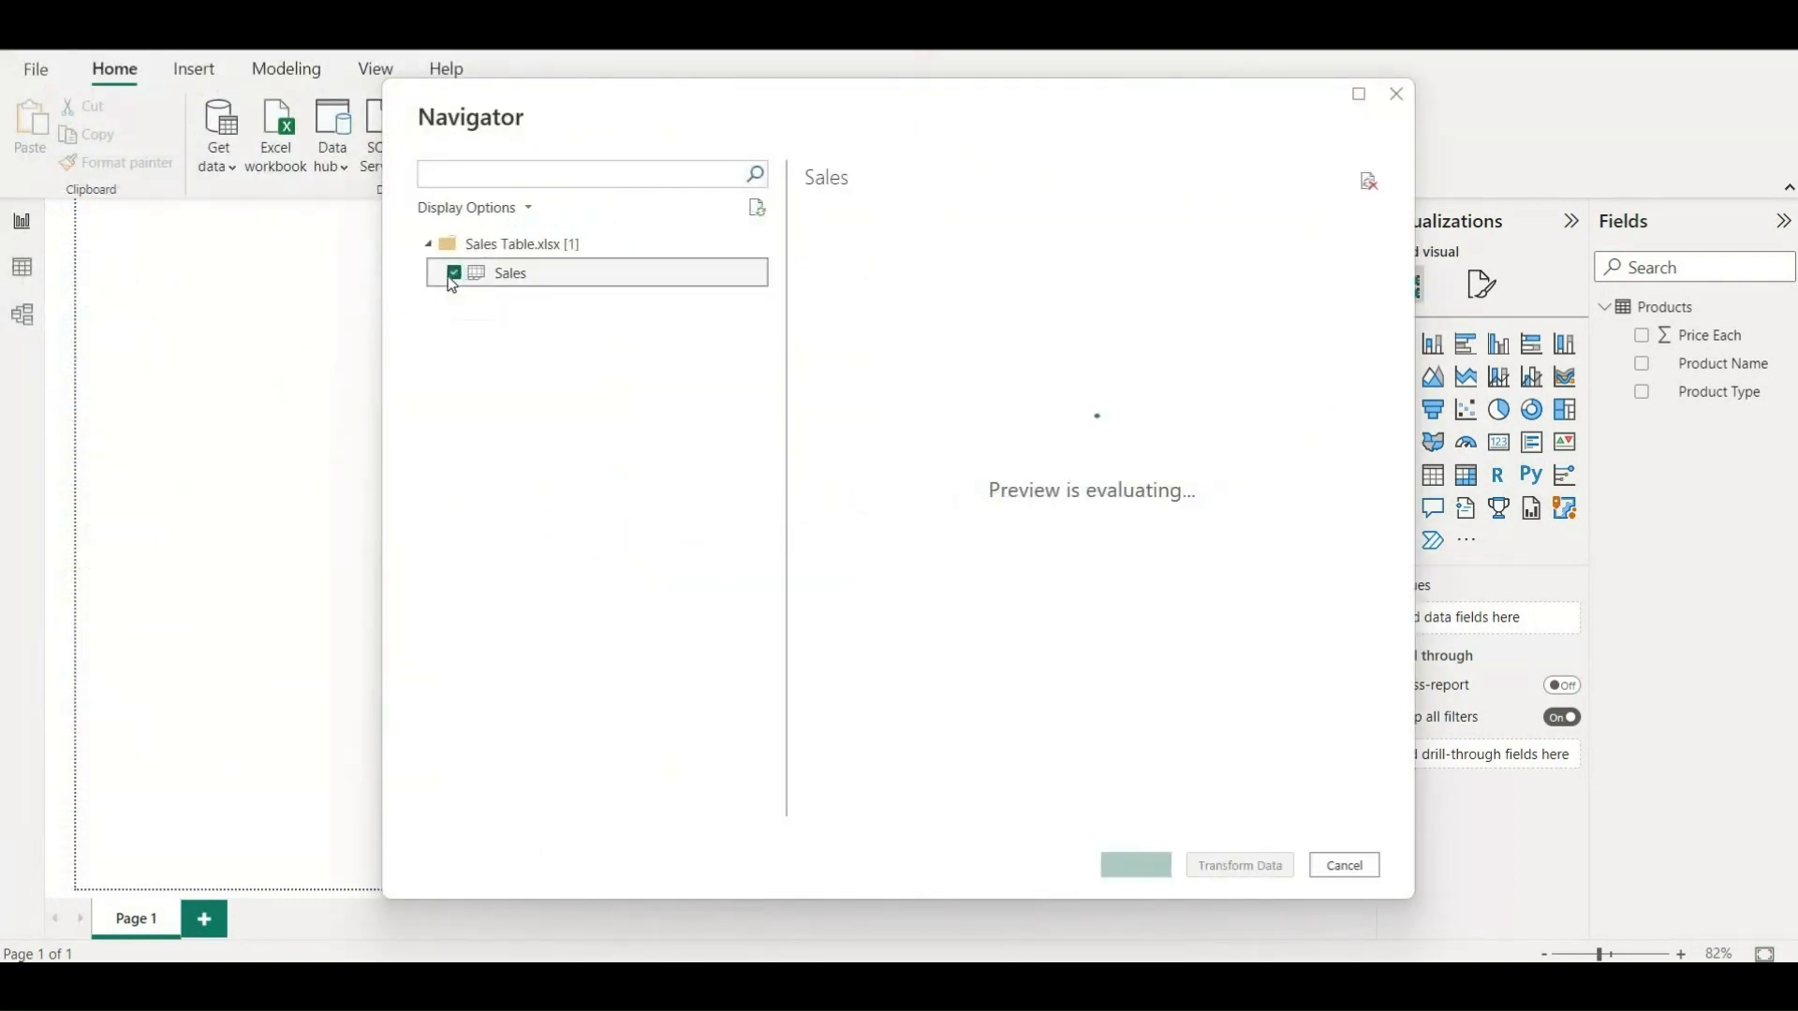
left_click(1135, 865)
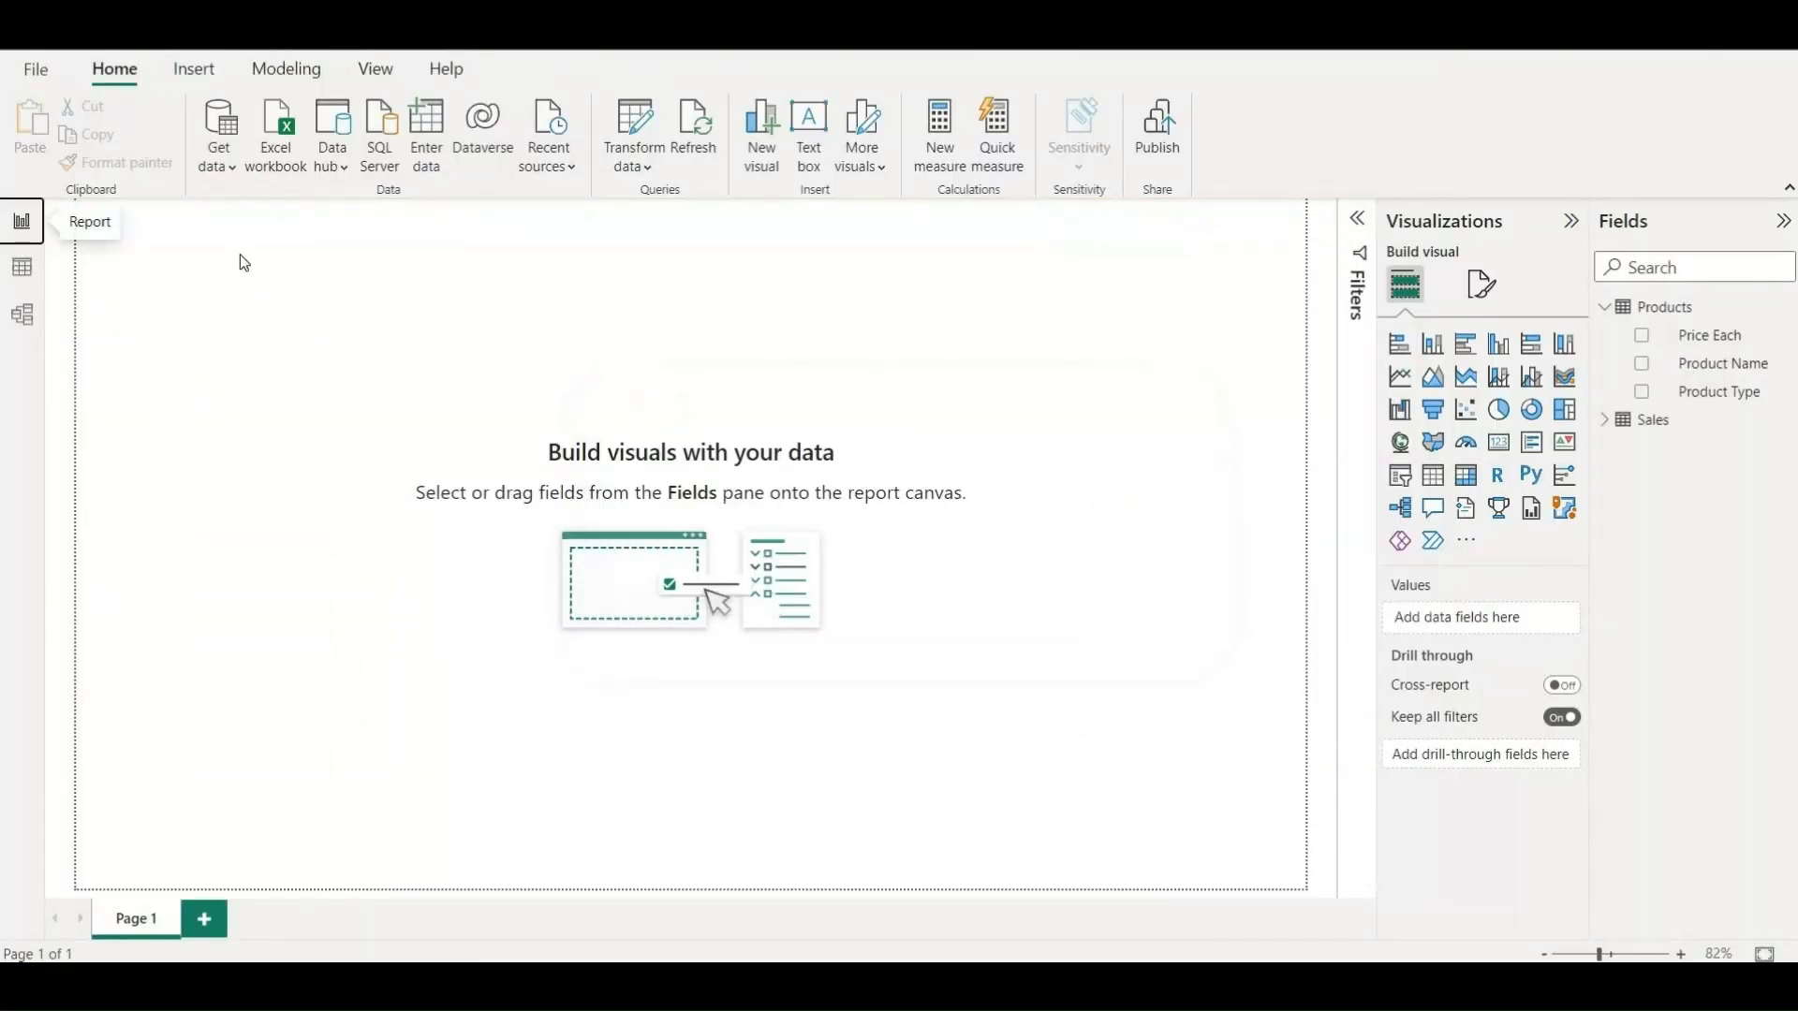
Examine the rows and fields of the Sales table in the data view.
left_click(21, 267)
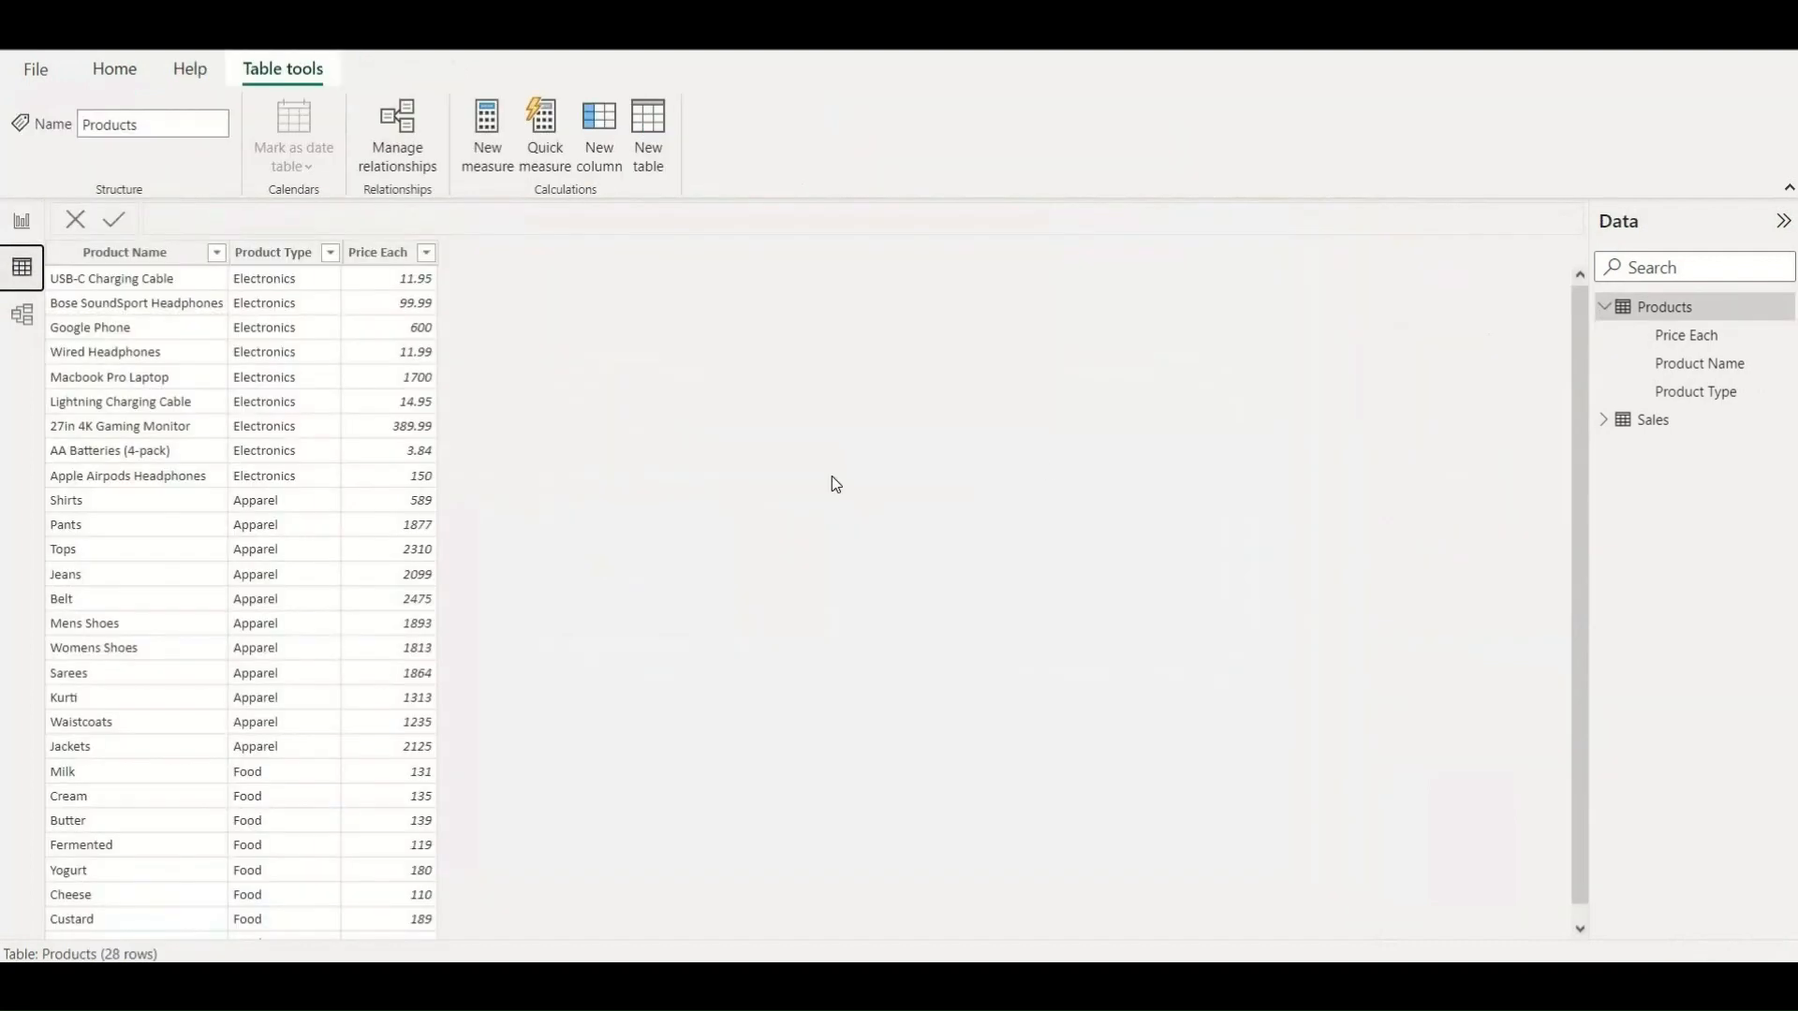
left_click(1639, 428)
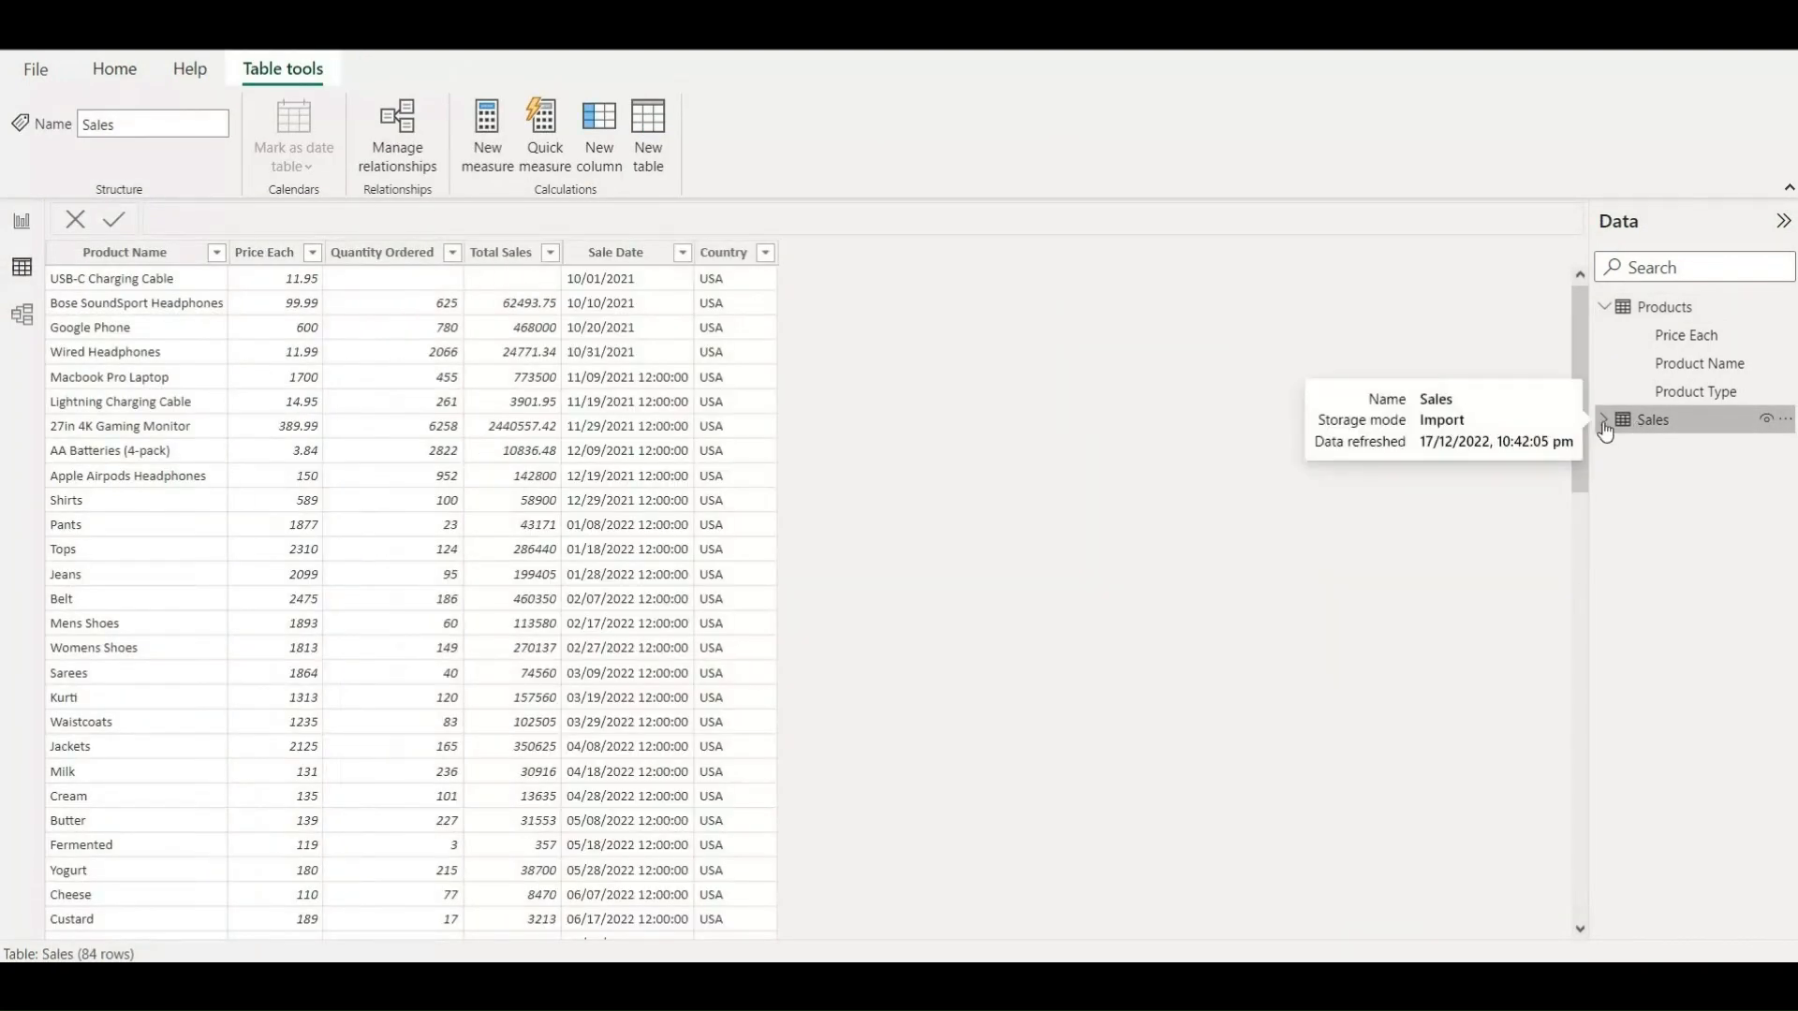
left_click(1604, 421)
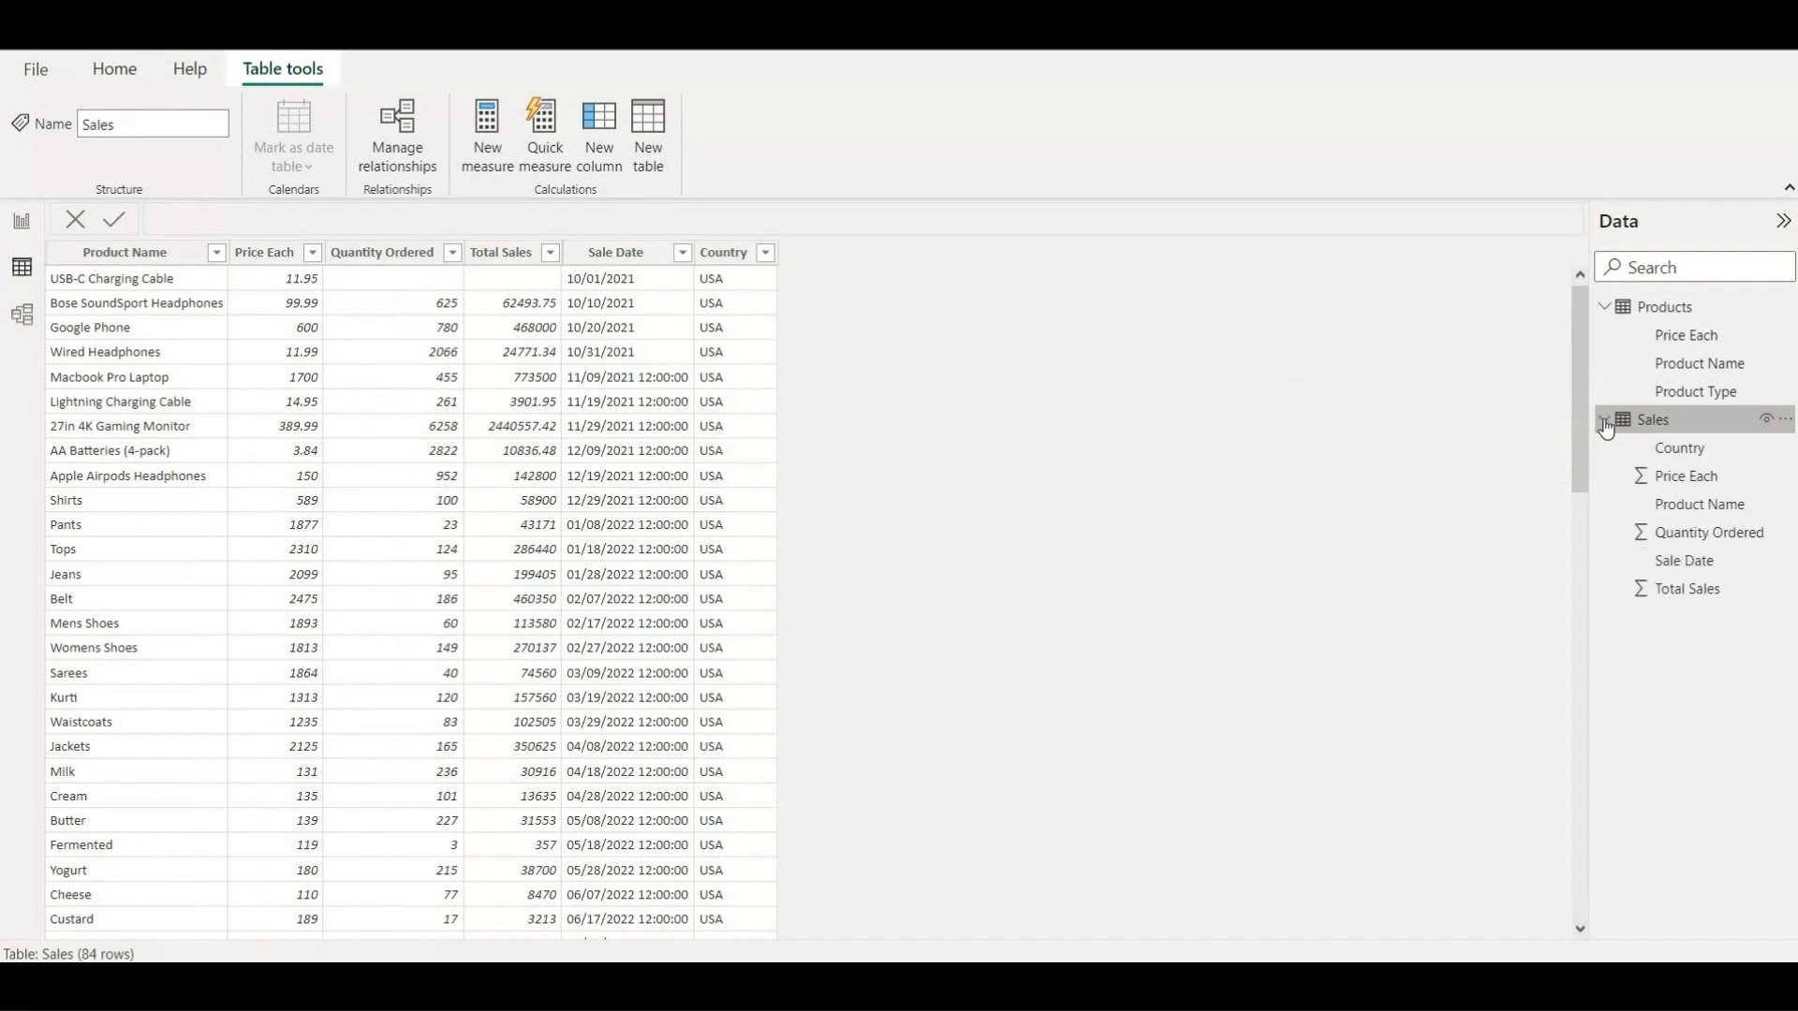
In the model view, place the Sales table below the Products table and collapse the properties to widen the diagram area.
left_click(36, 316)
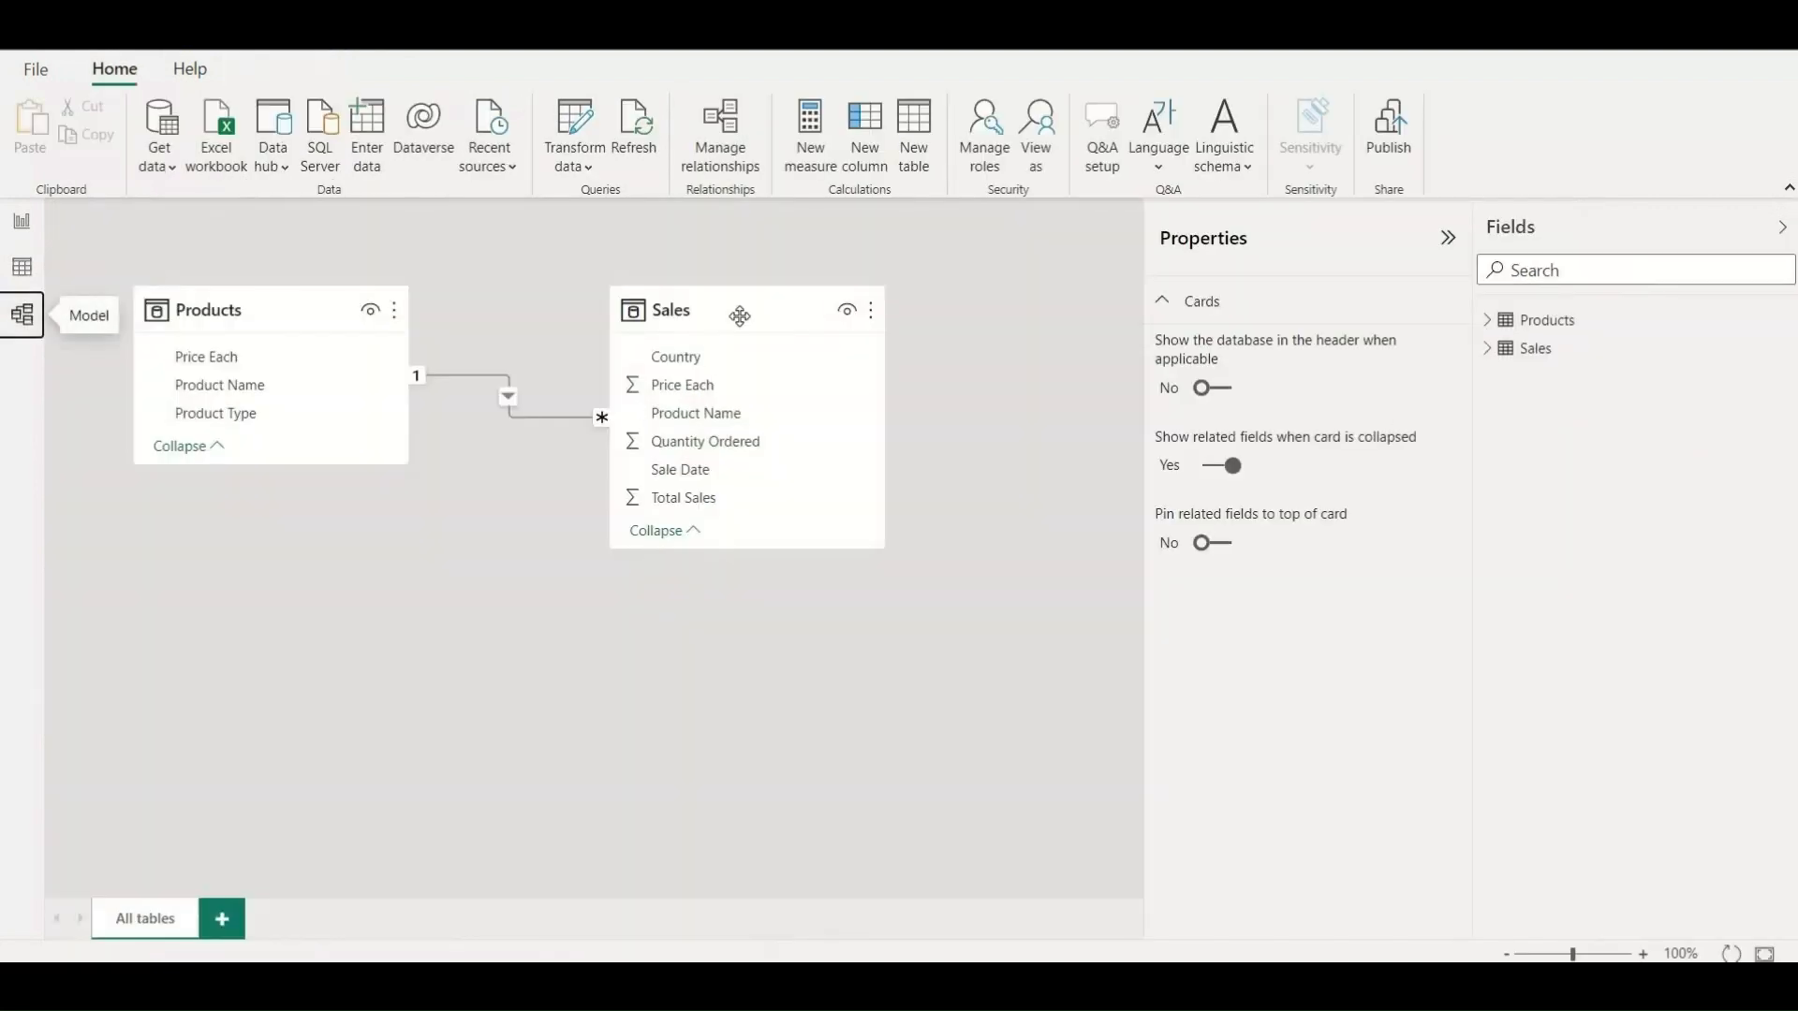
left_click_drag(743, 313, 375, 634)
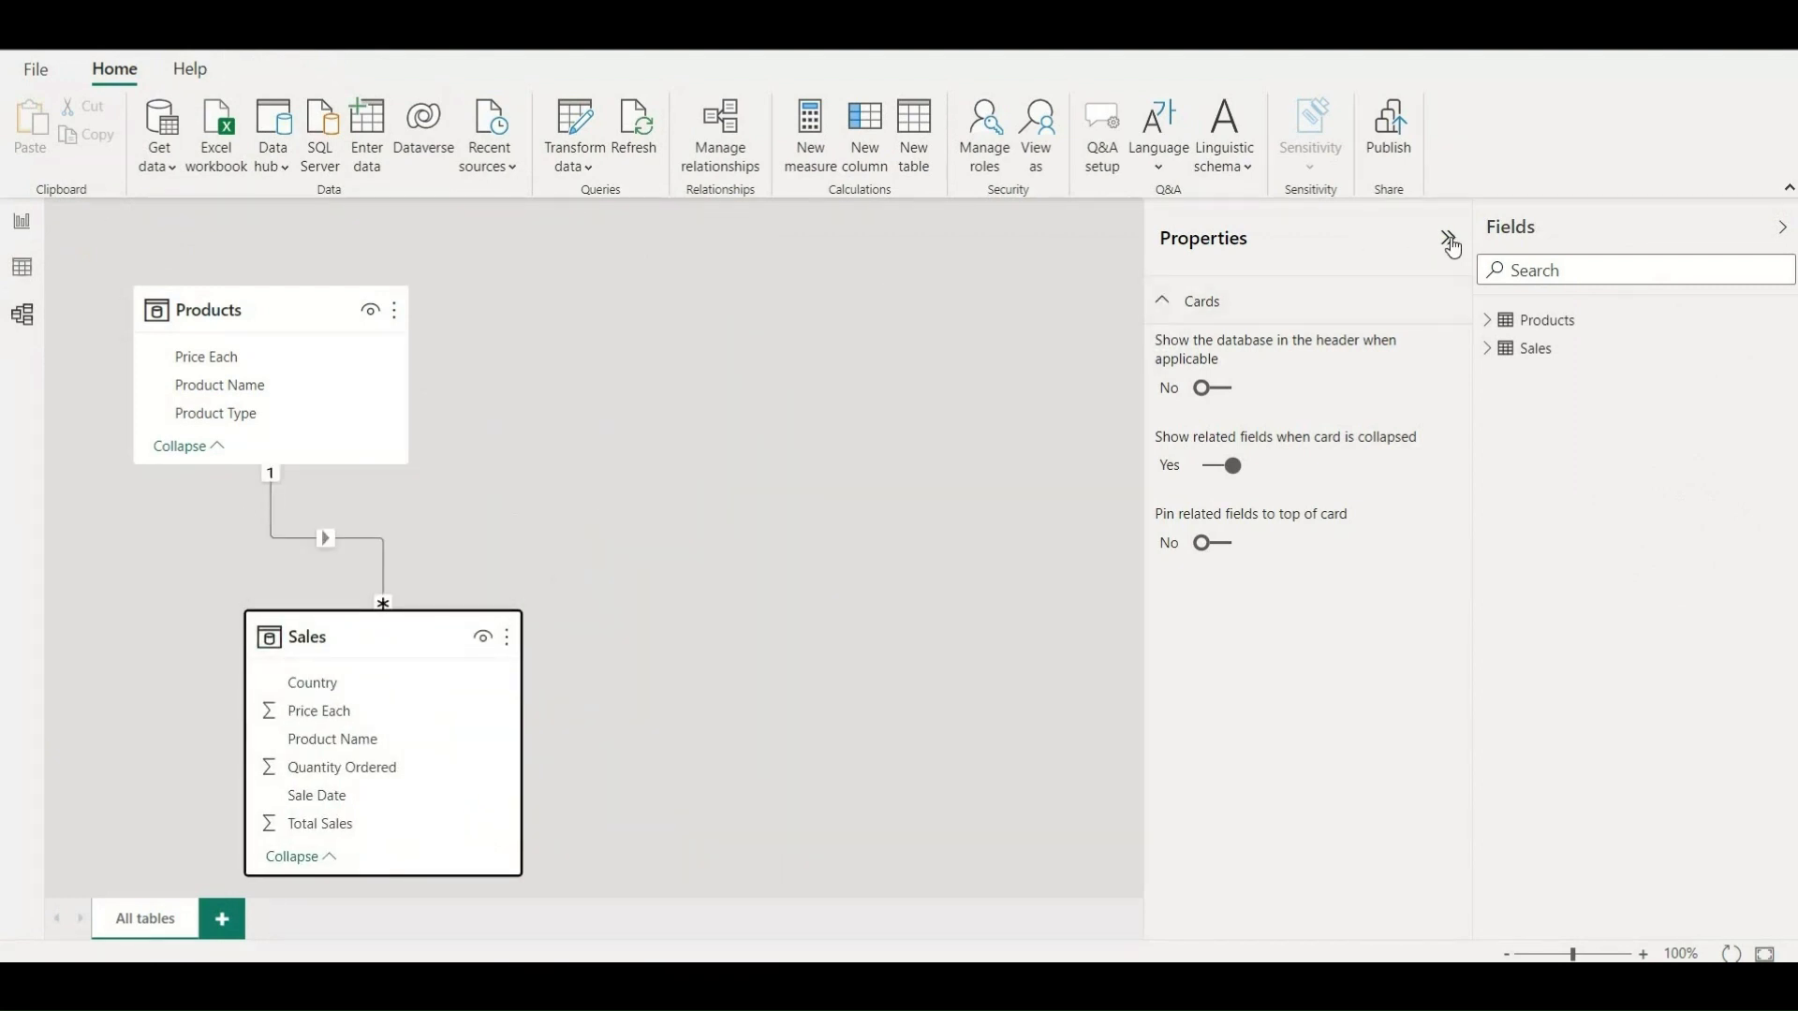
left_click(1448, 240)
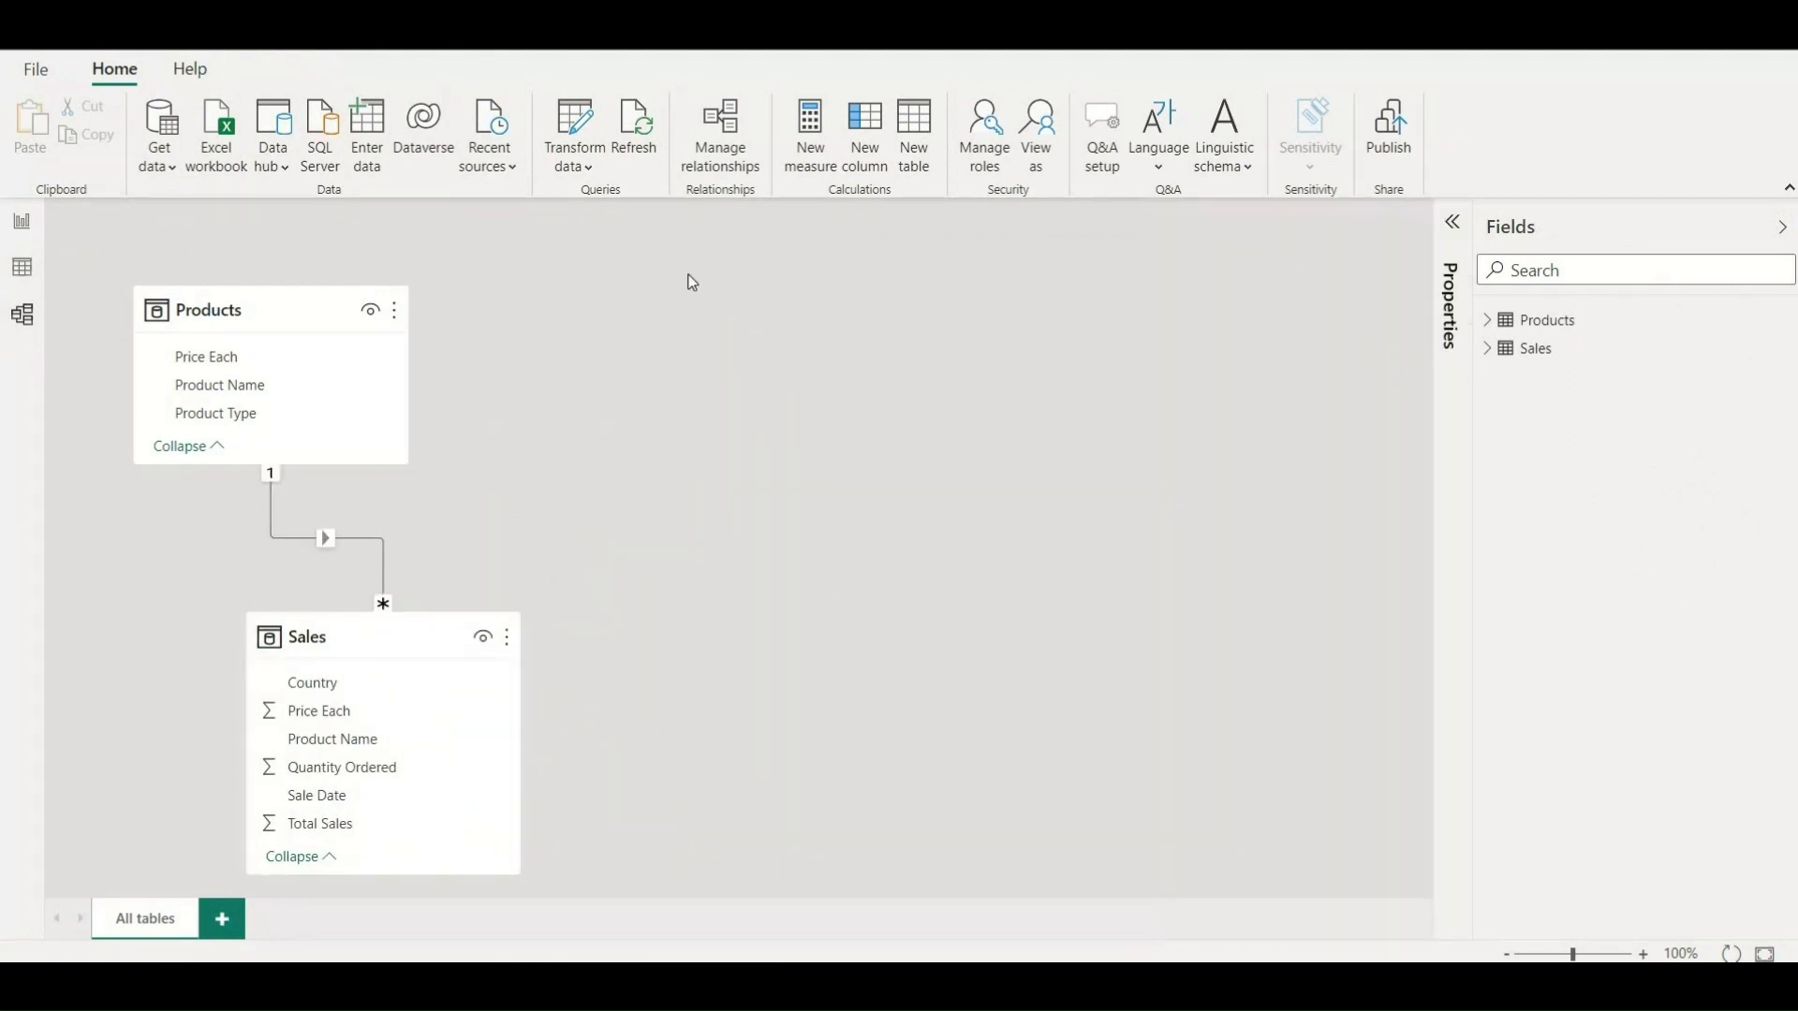
Add a matrix visual near the middle of the report page with Product Type from the Products table as its rows.
left_click(19, 224)
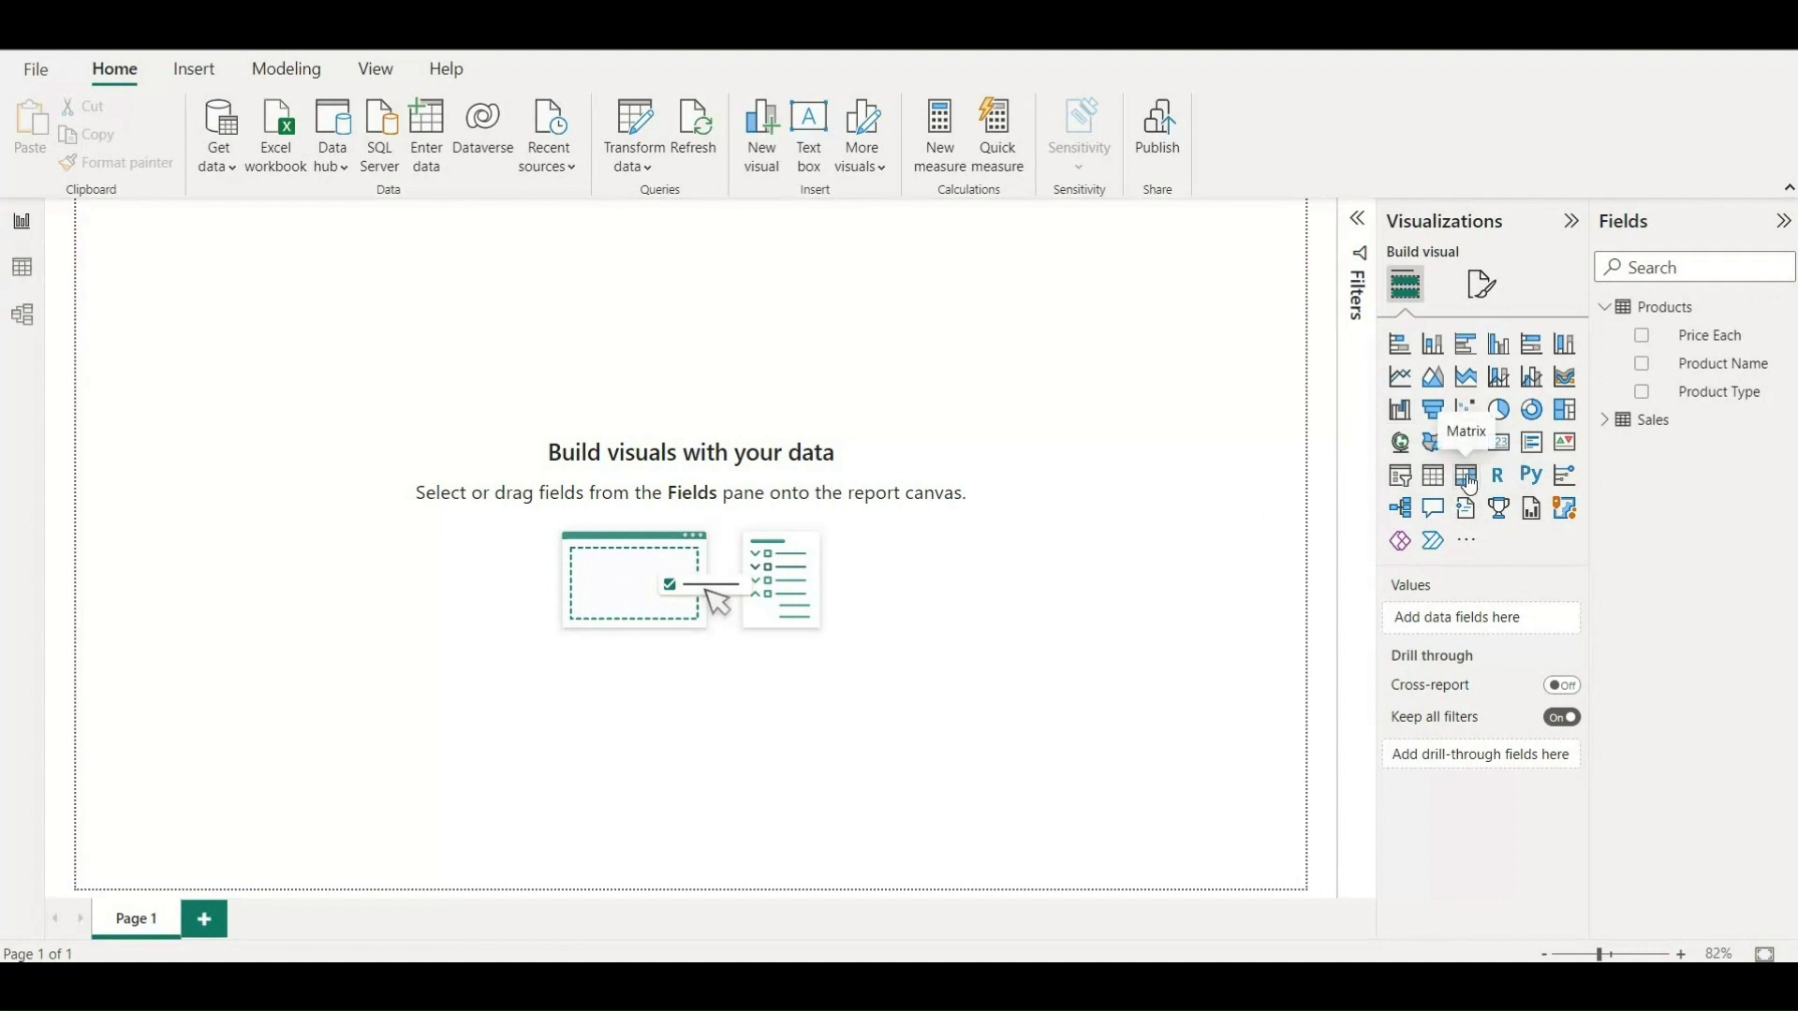
left_click(1466, 475)
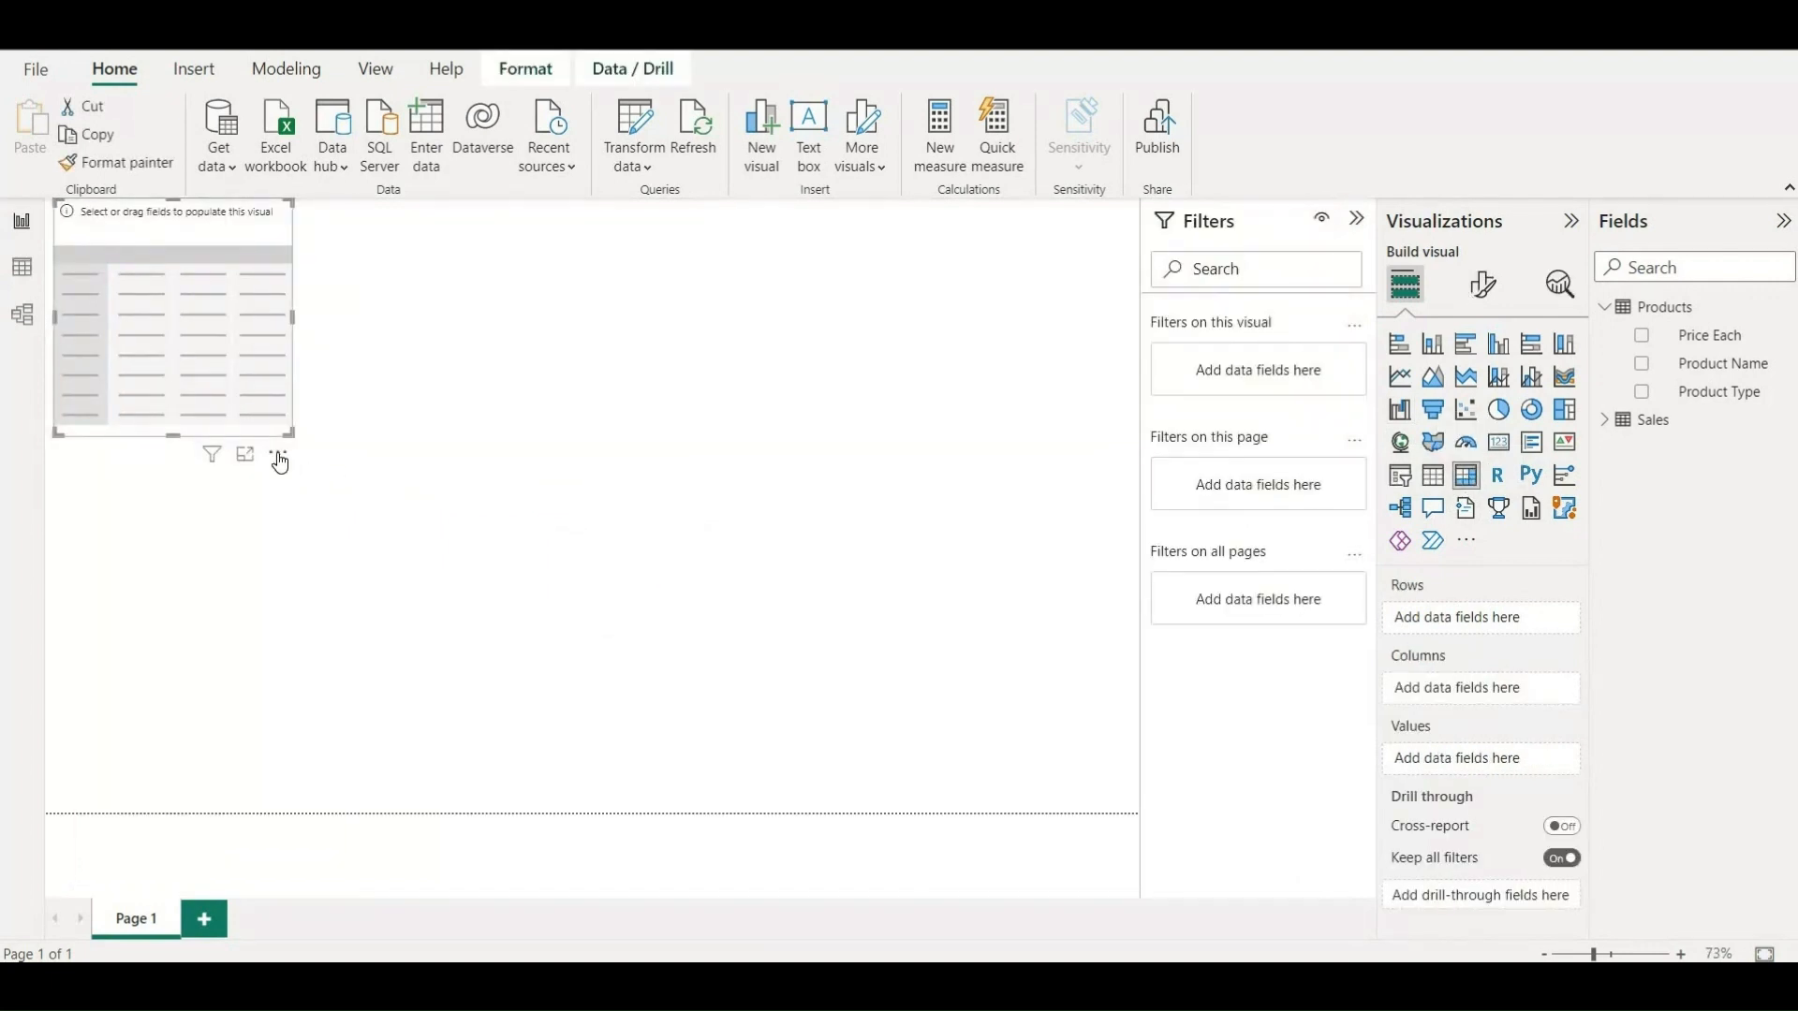
left_click_drag(280, 453, 582, 587)
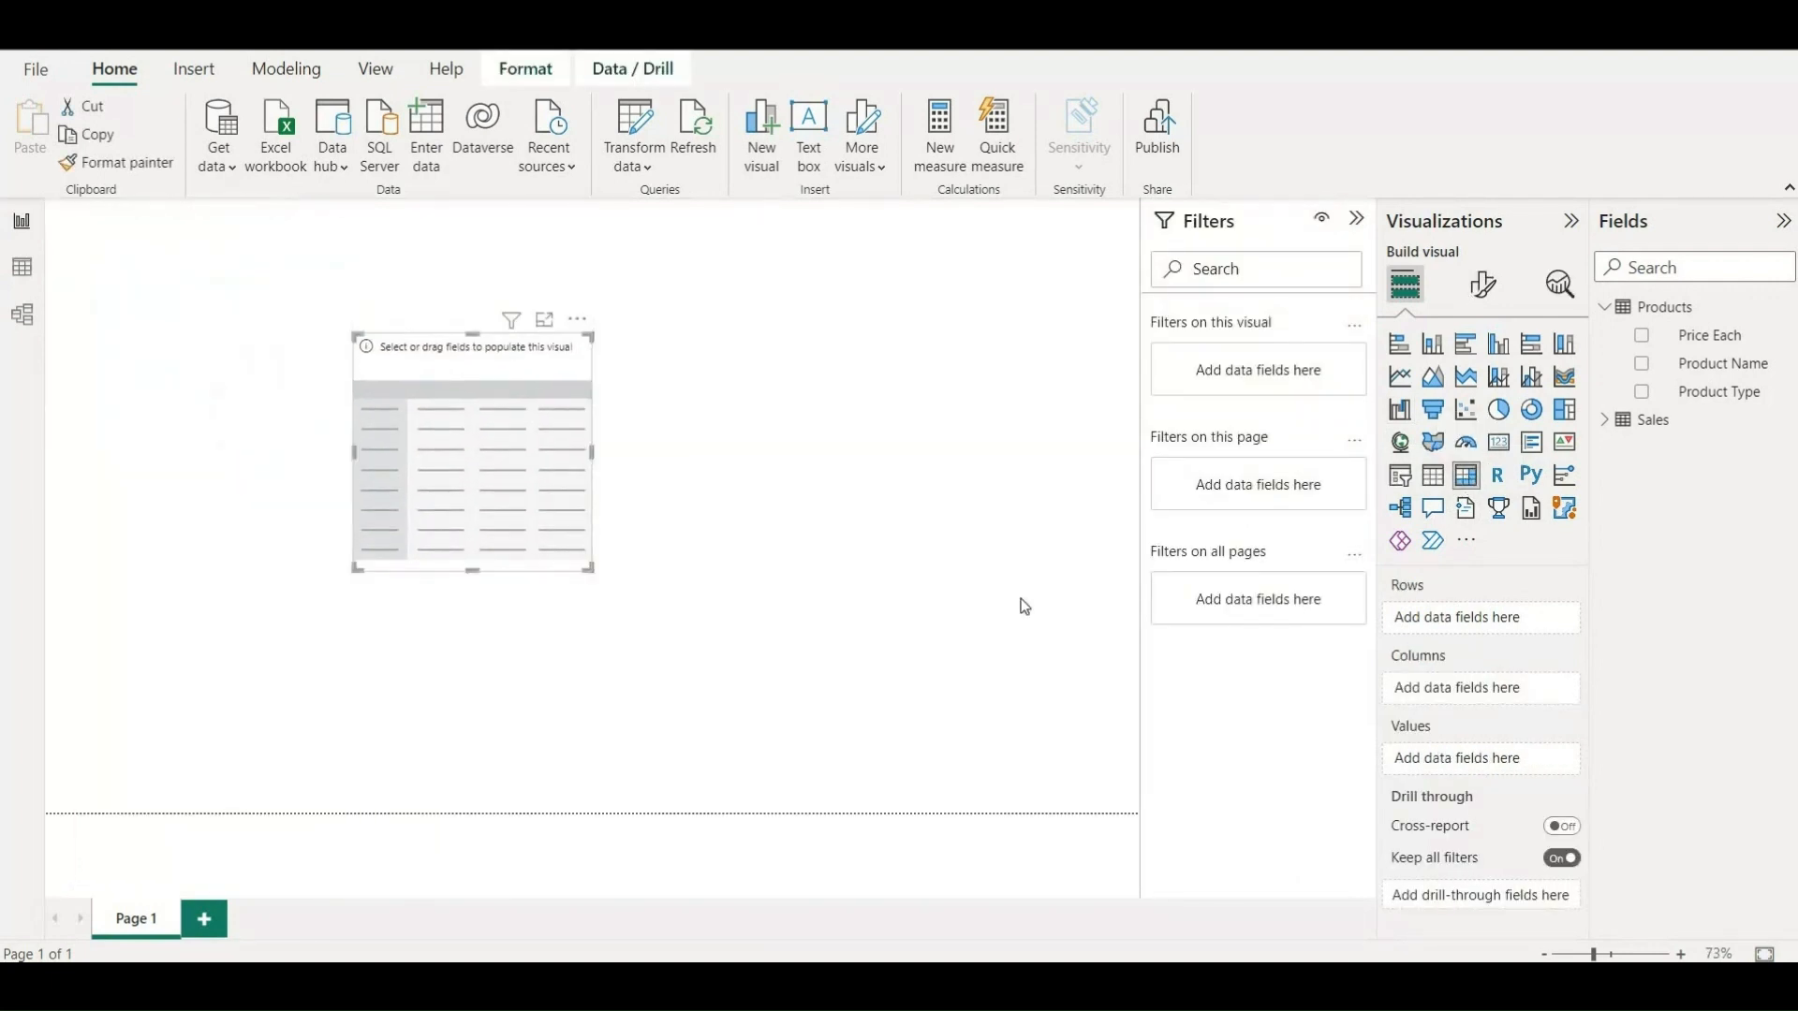
left_click(1604, 423)
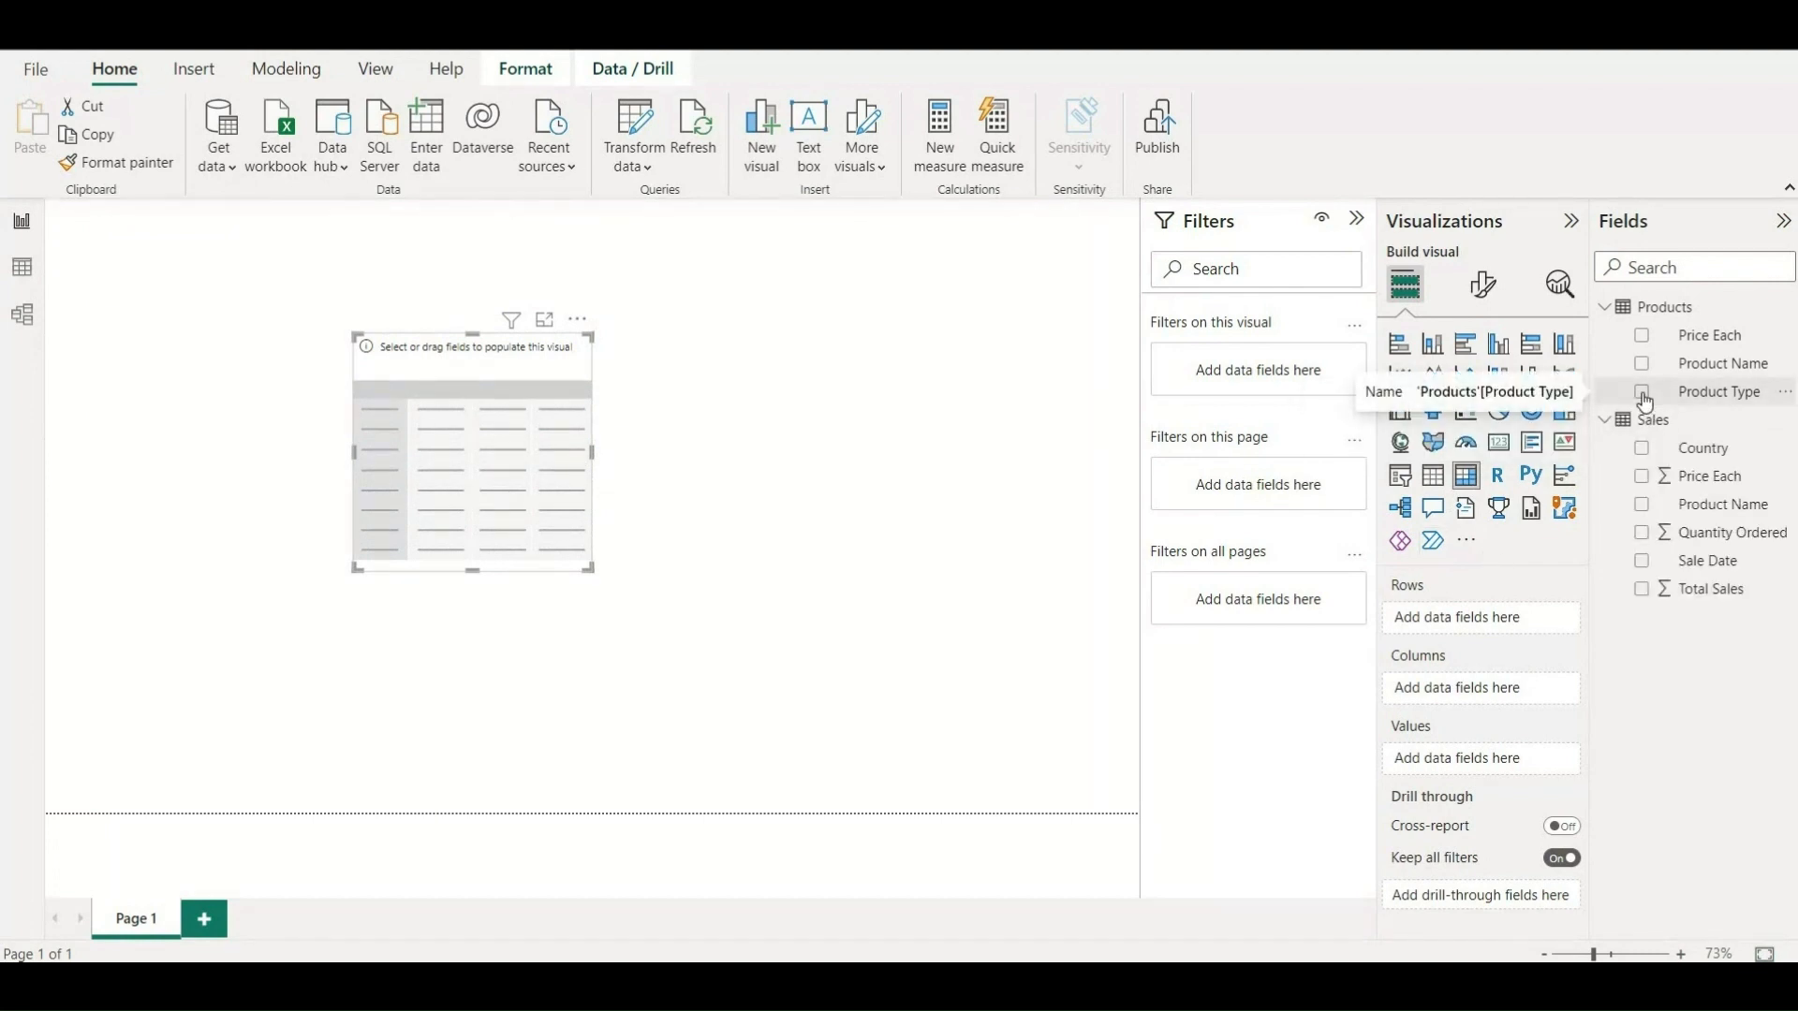
left_click(1641, 392)
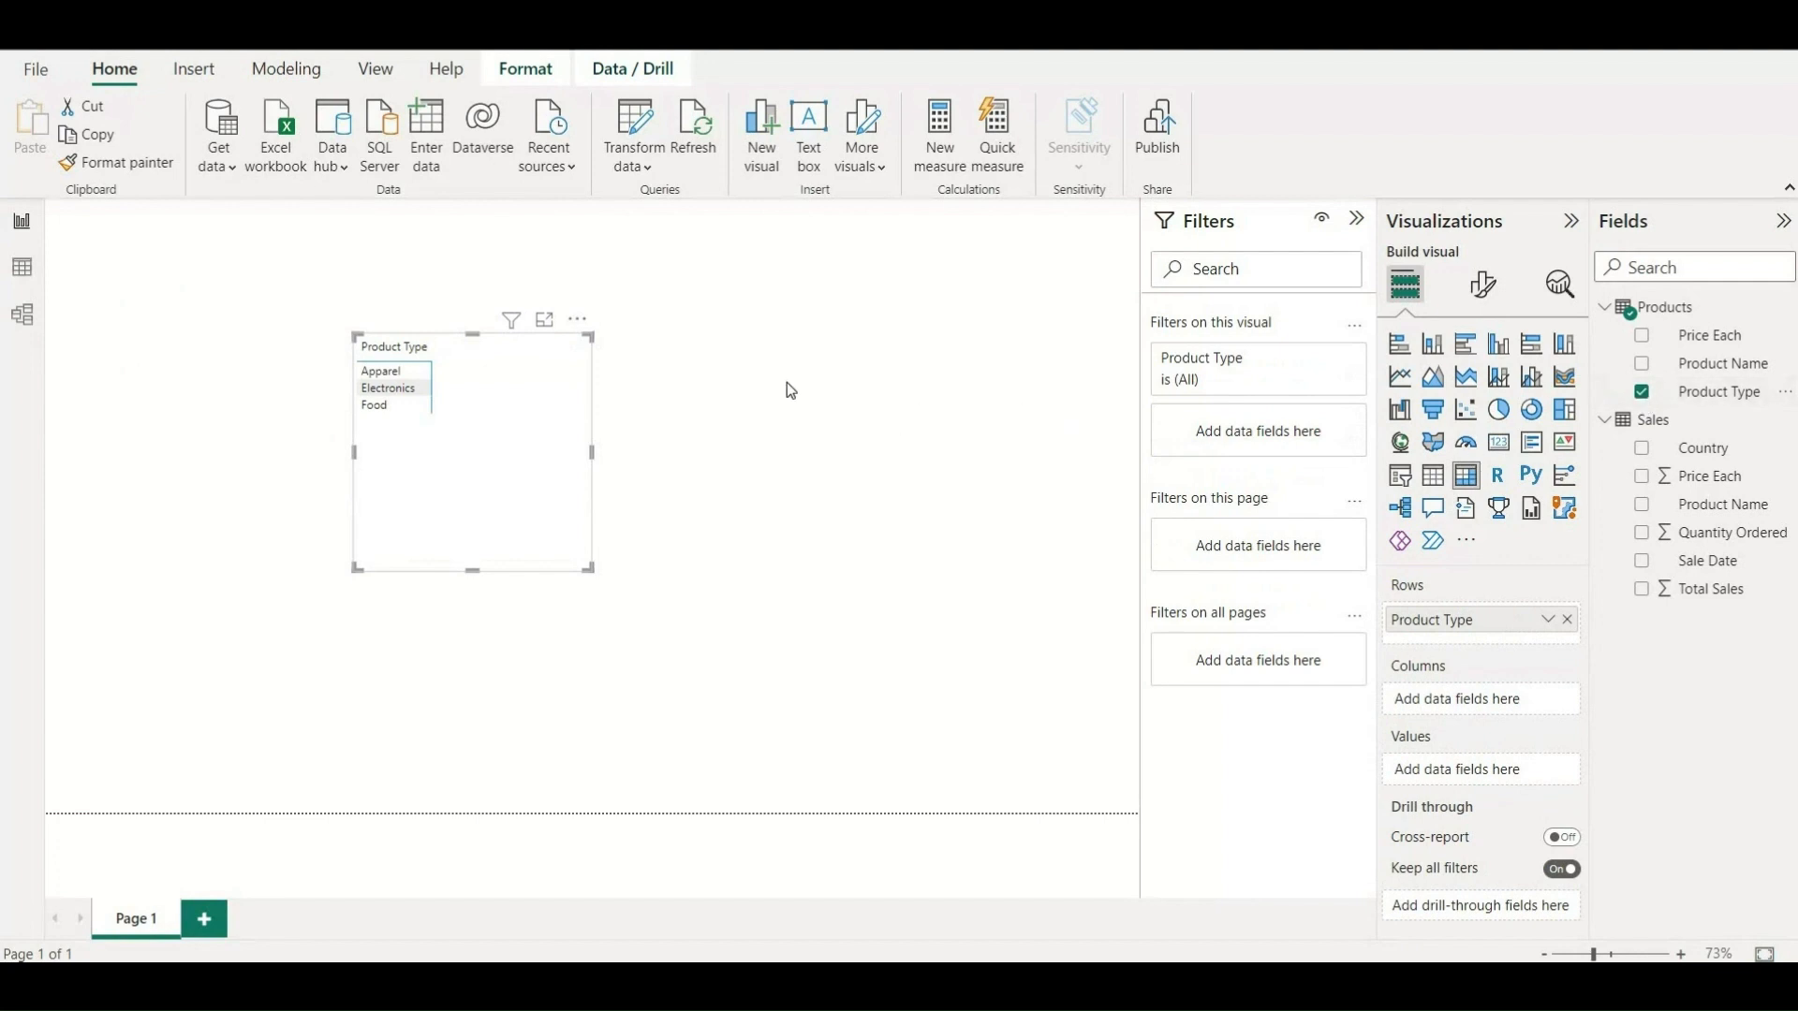
Set the font size of the matrix's row headers to 18.
left_click(1483, 286)
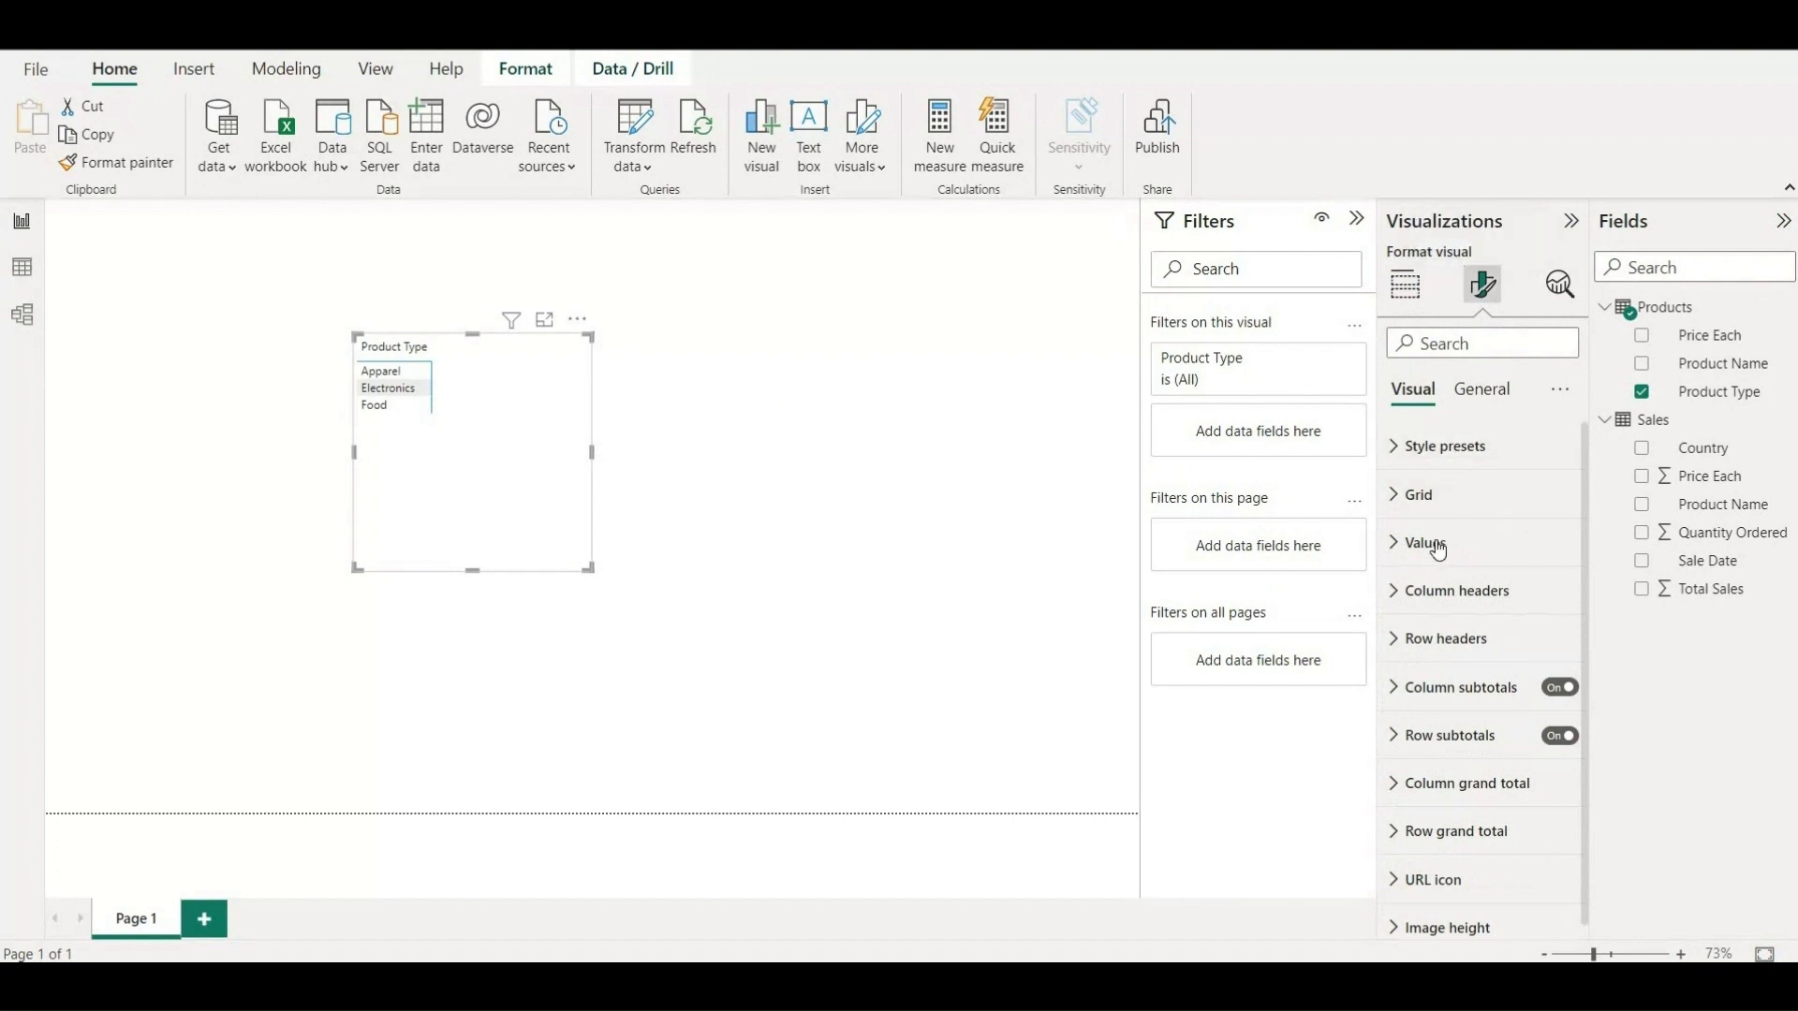
left_click(1442, 640)
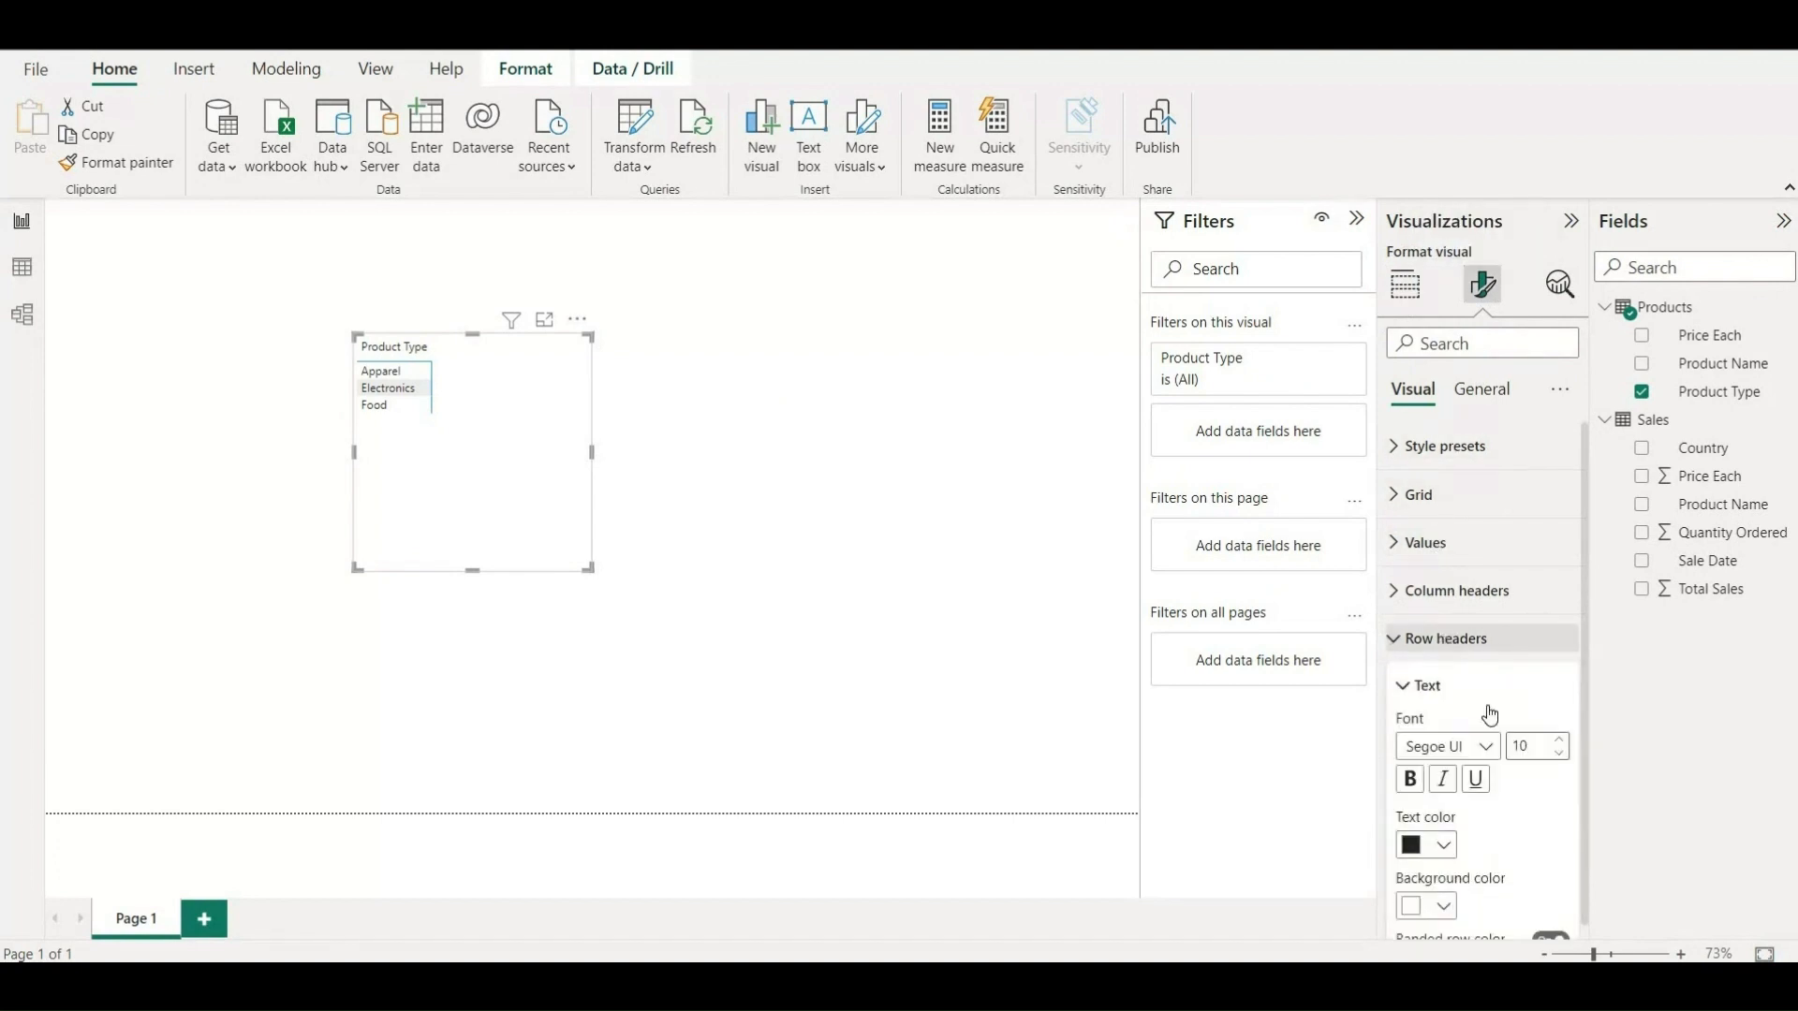
left_click(1560, 744)
left_click(1561, 744)
left_click(1561, 745)
left_click(1561, 744)
left_click(1561, 744)
left_click(1561, 745)
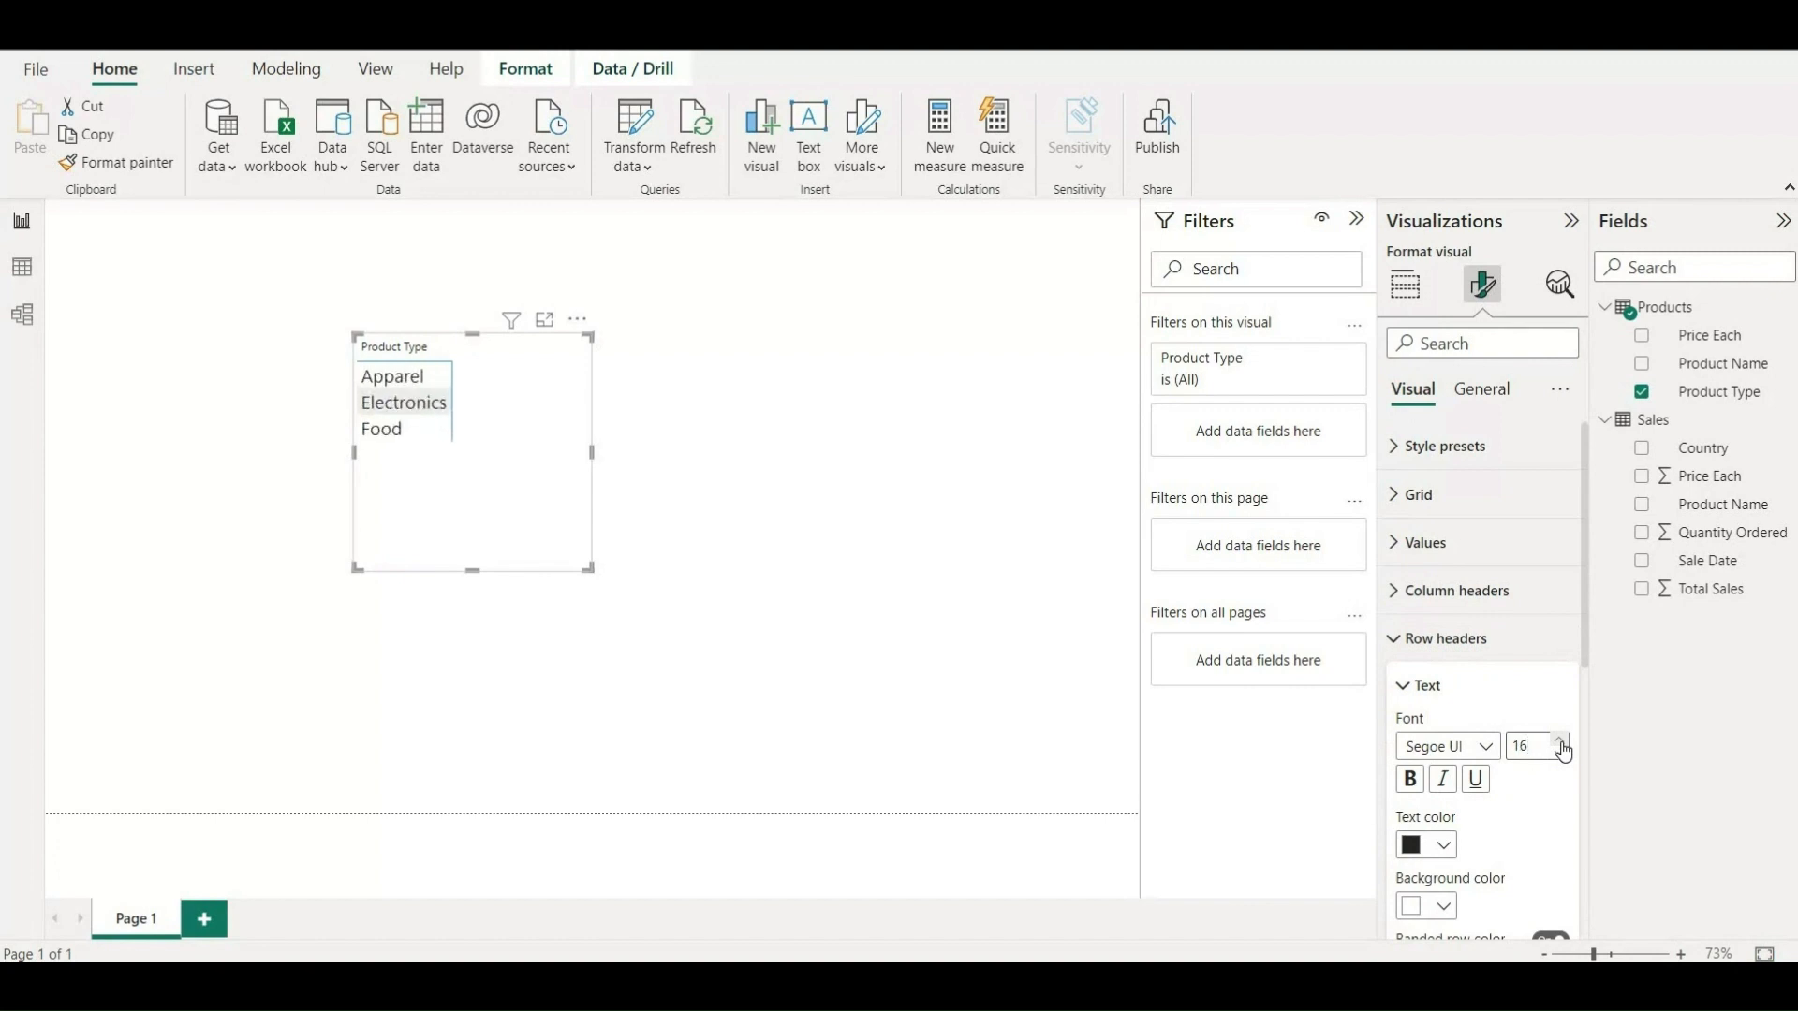
left_click(1561, 744)
left_click(1561, 745)
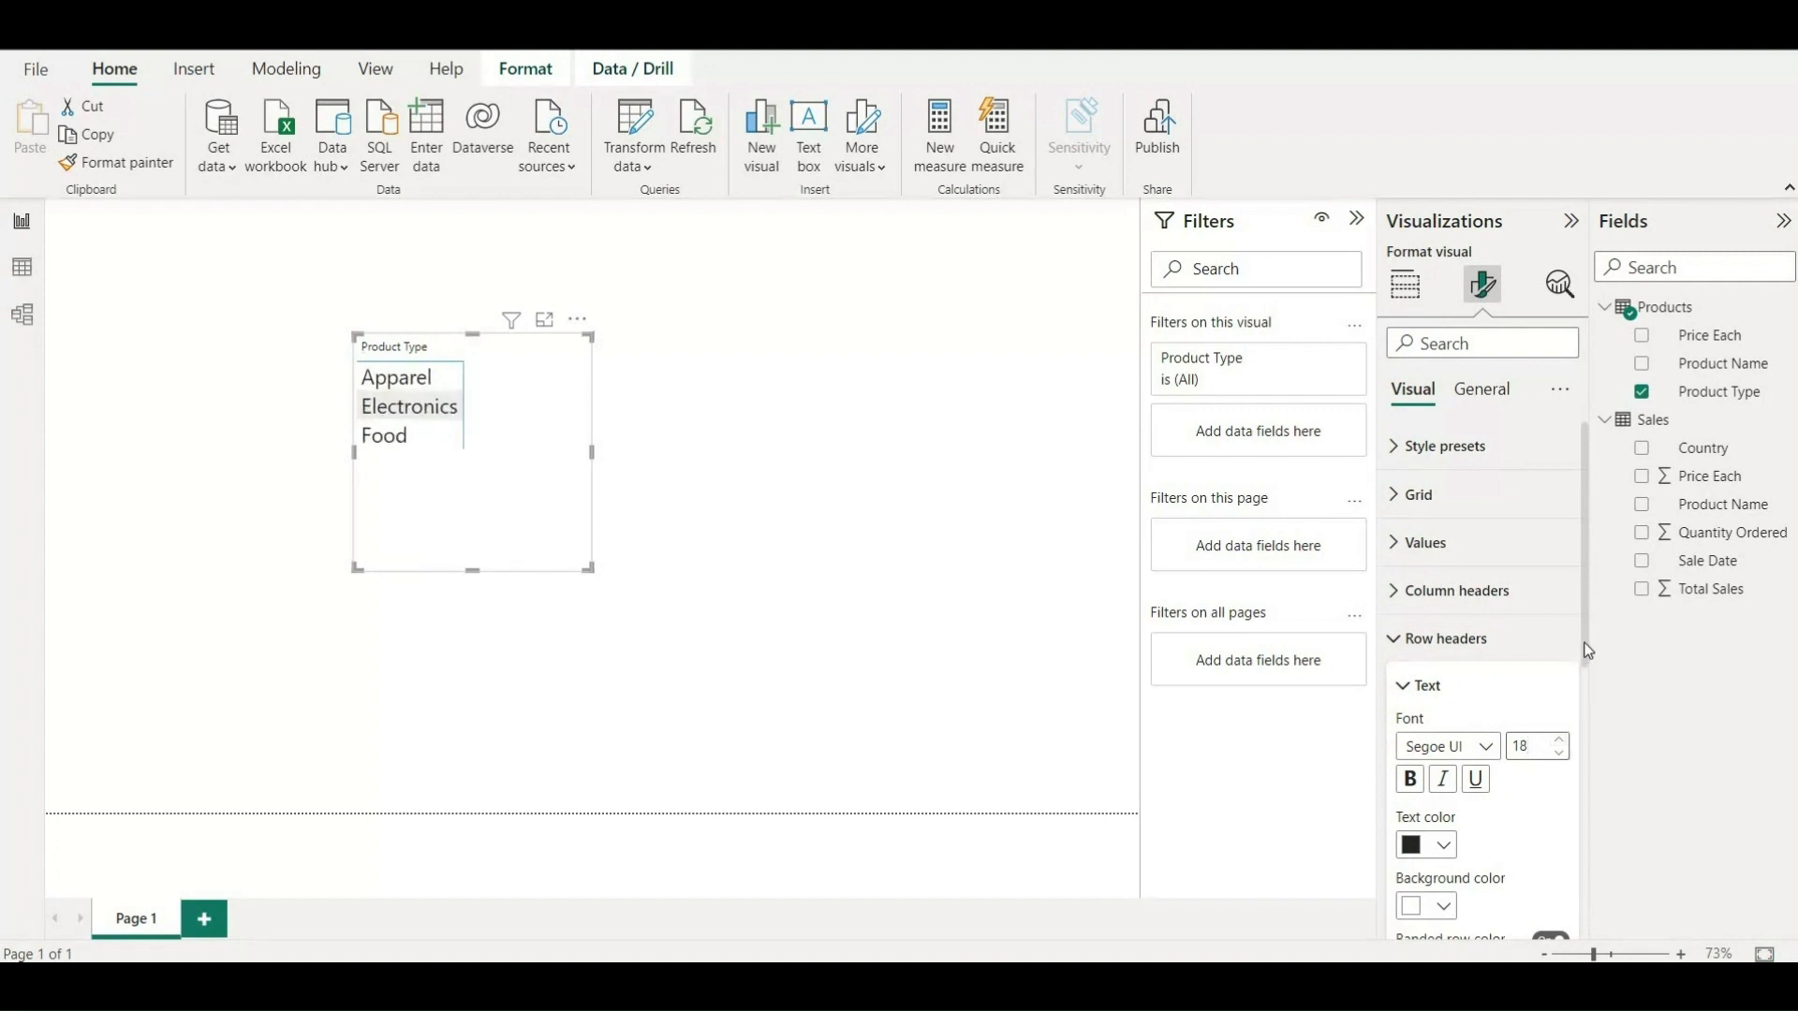
scroll(1587, 734, "down", 1)
scroll(1586, 758, "down", 3)
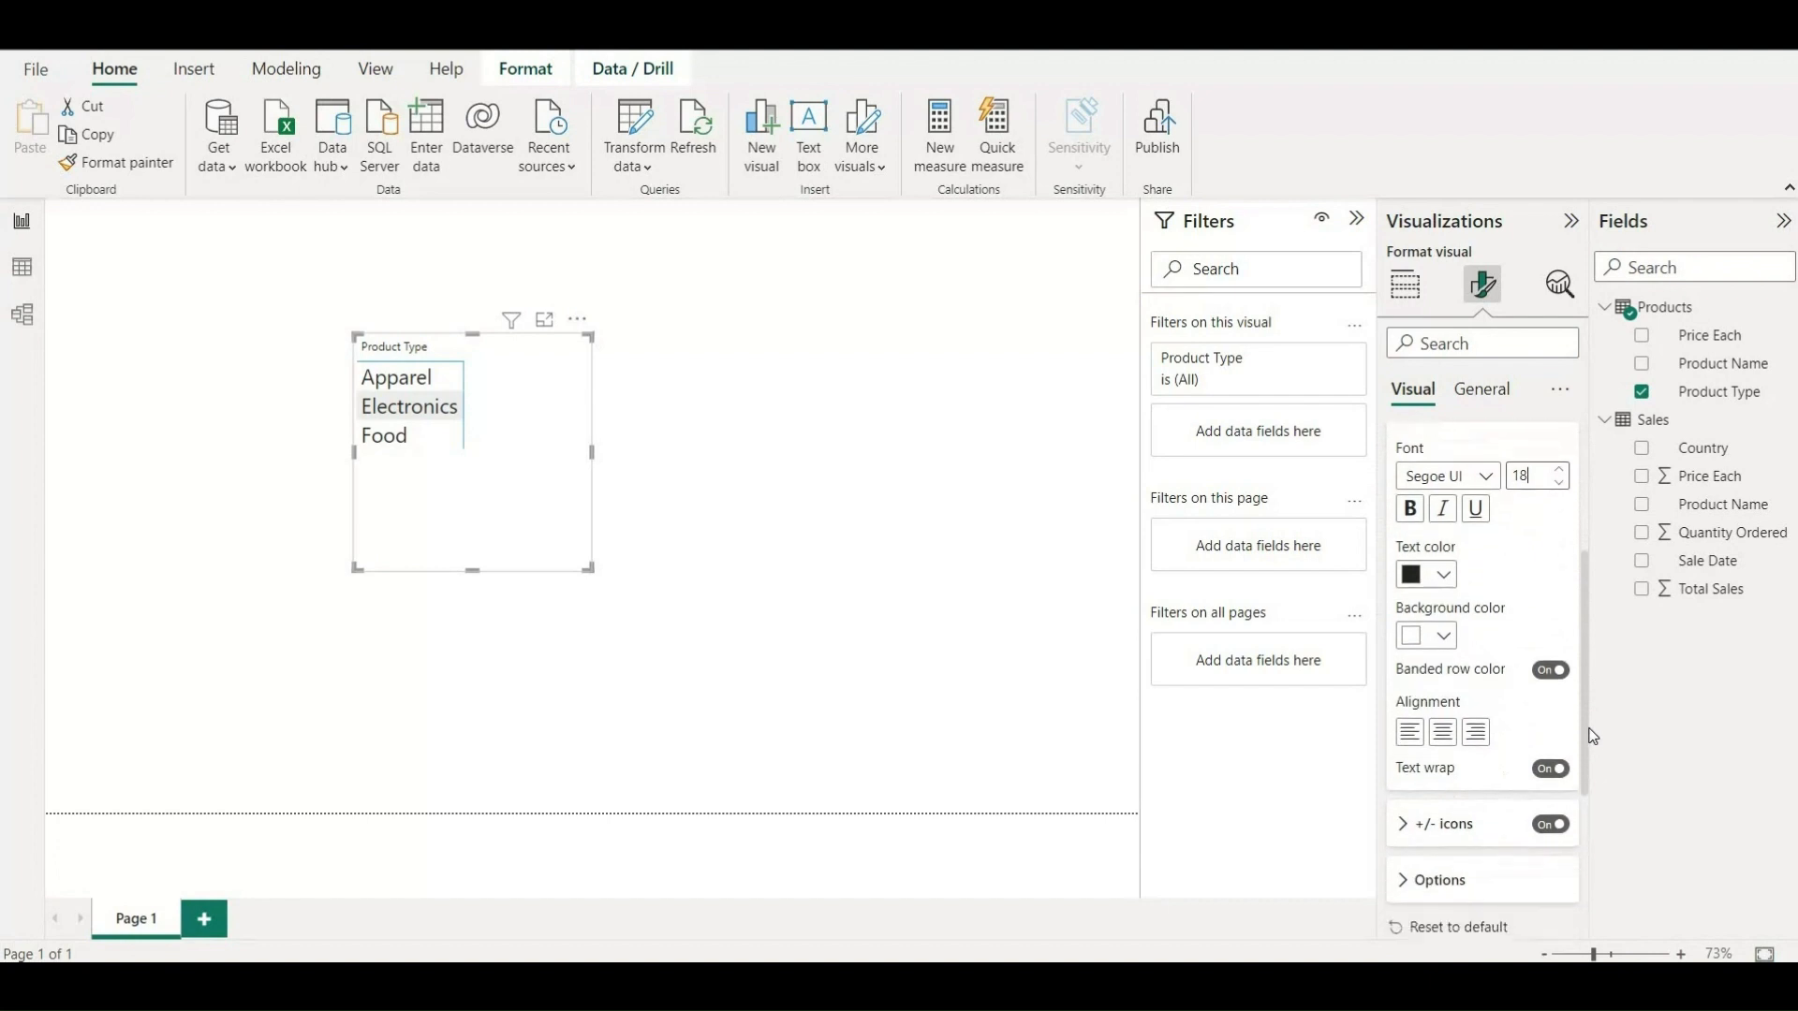
scroll(1584, 702, "up", 3)
scroll(1583, 641, "up", 1)
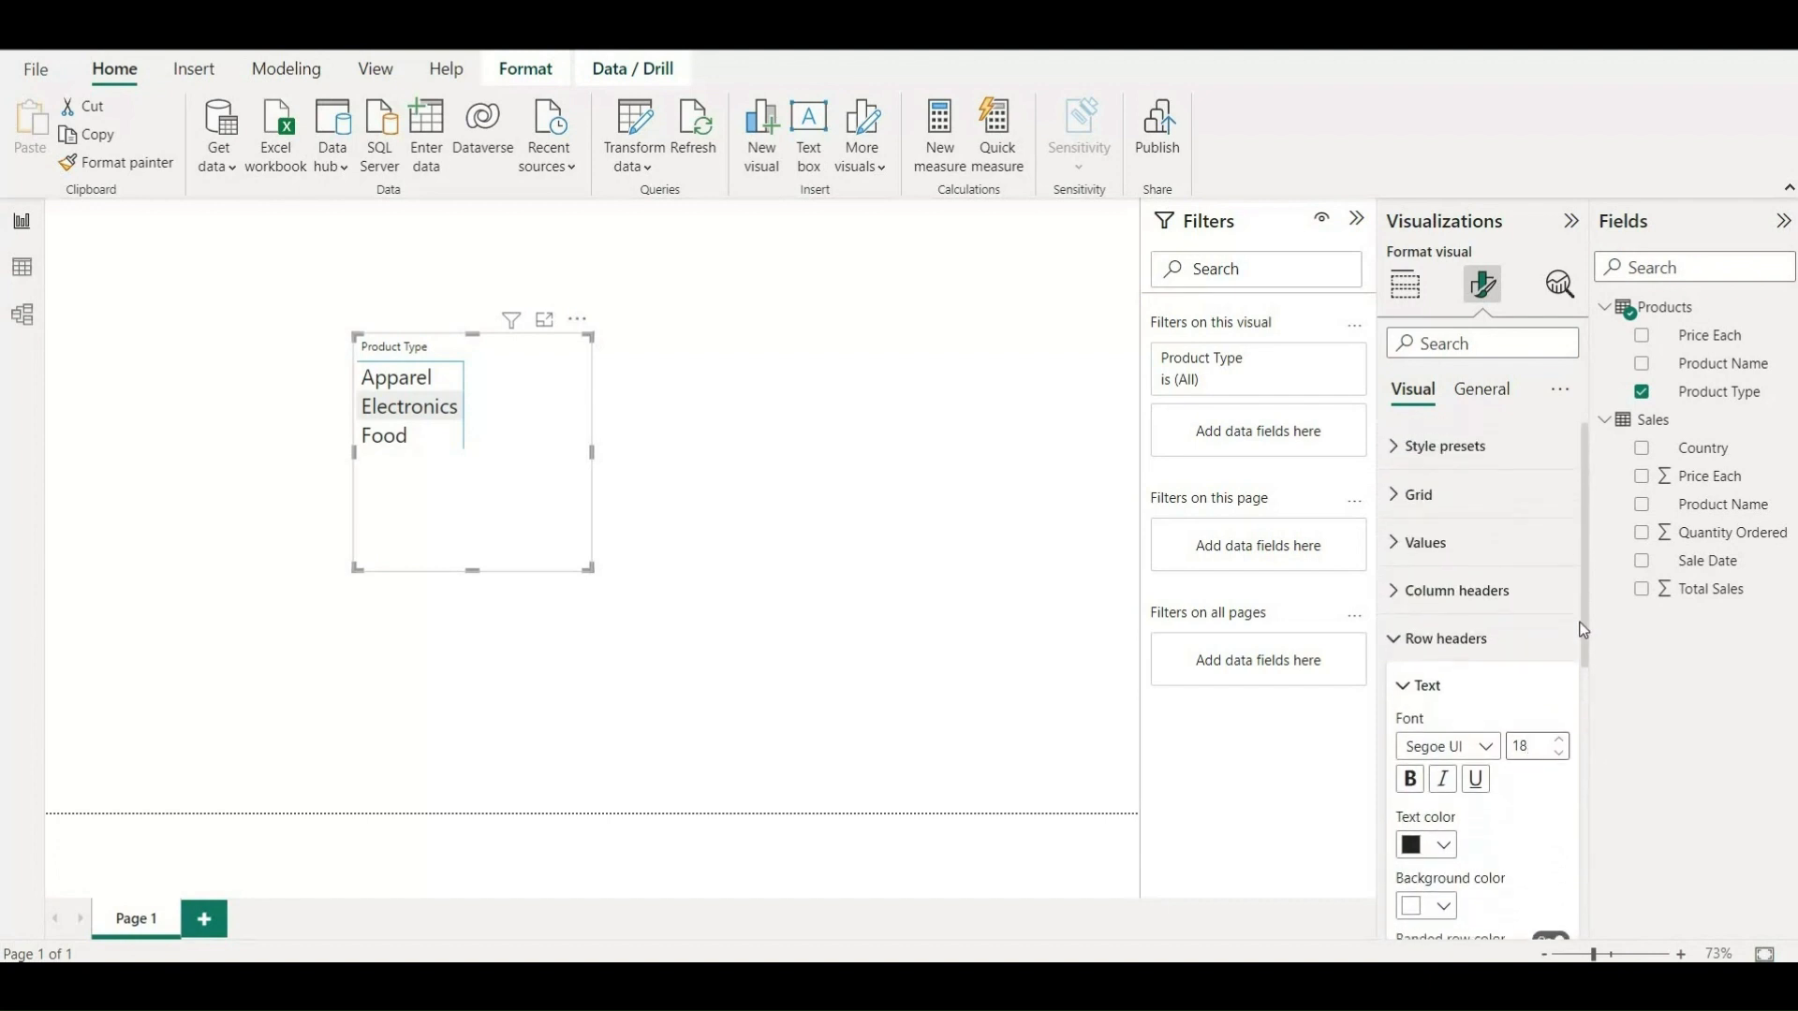
Set the font size of the matrix's values to 16.
left_click(1511, 556)
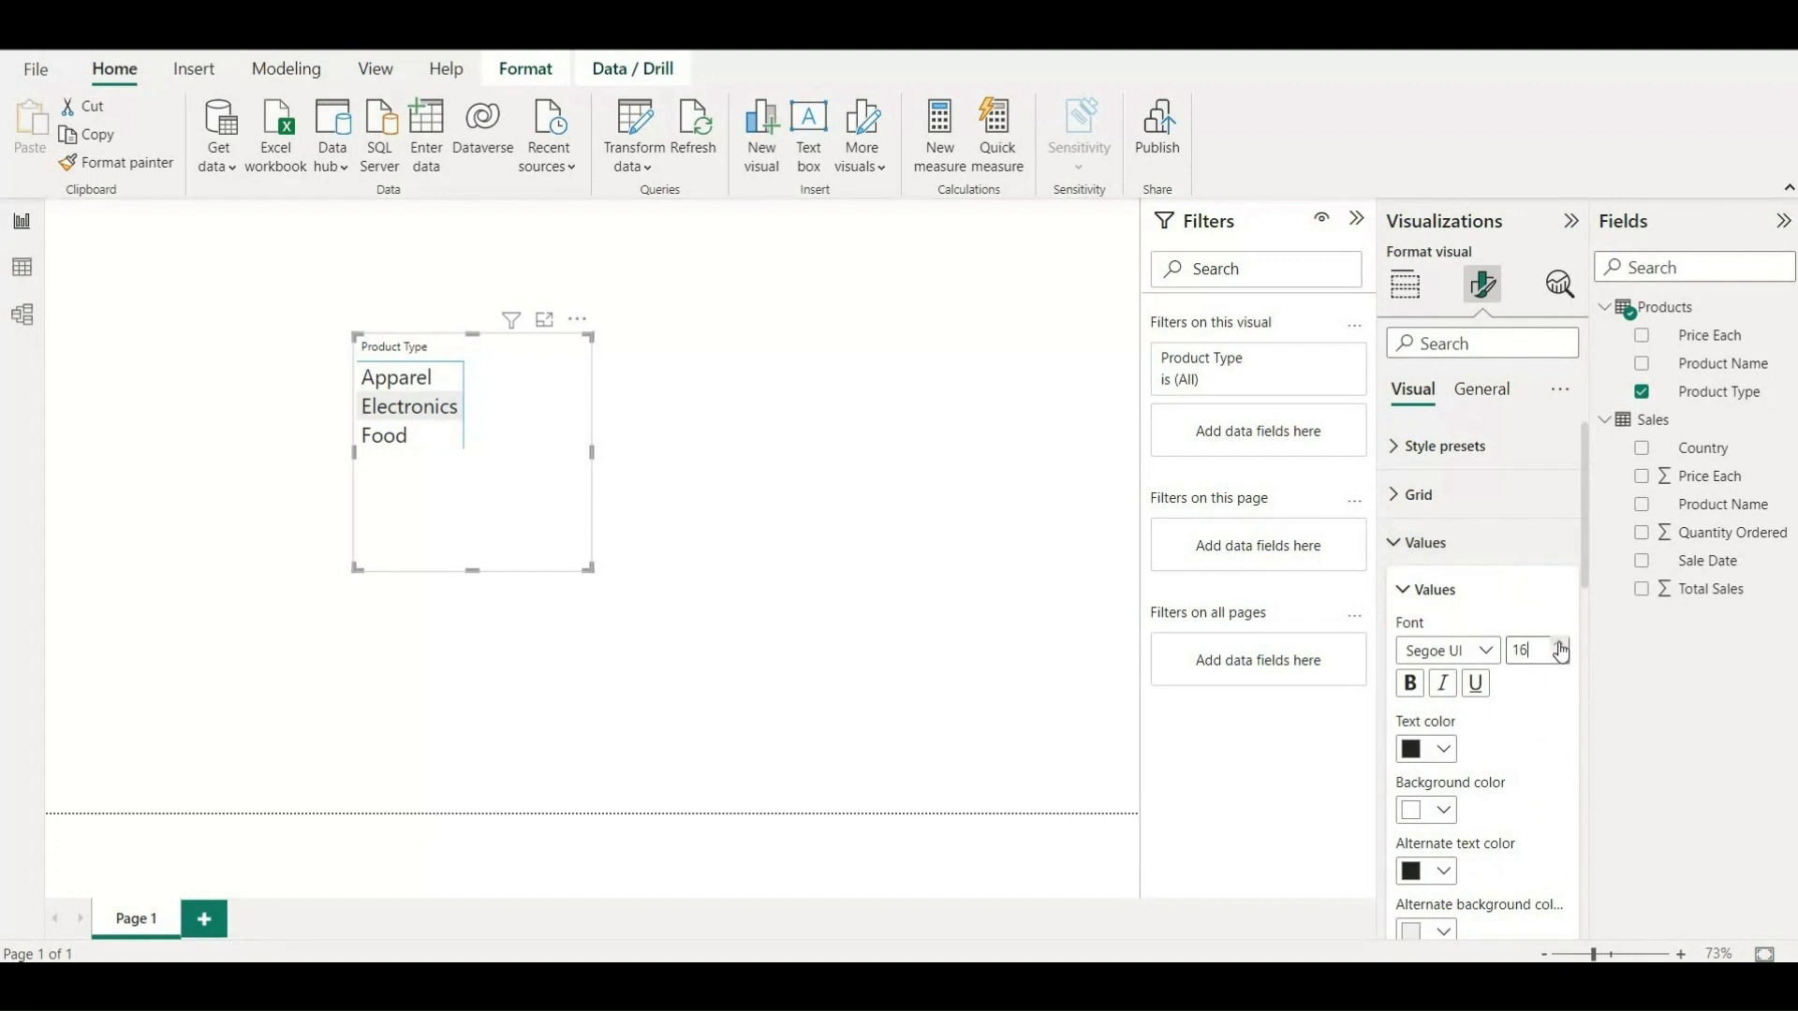
left_click(1445, 545)
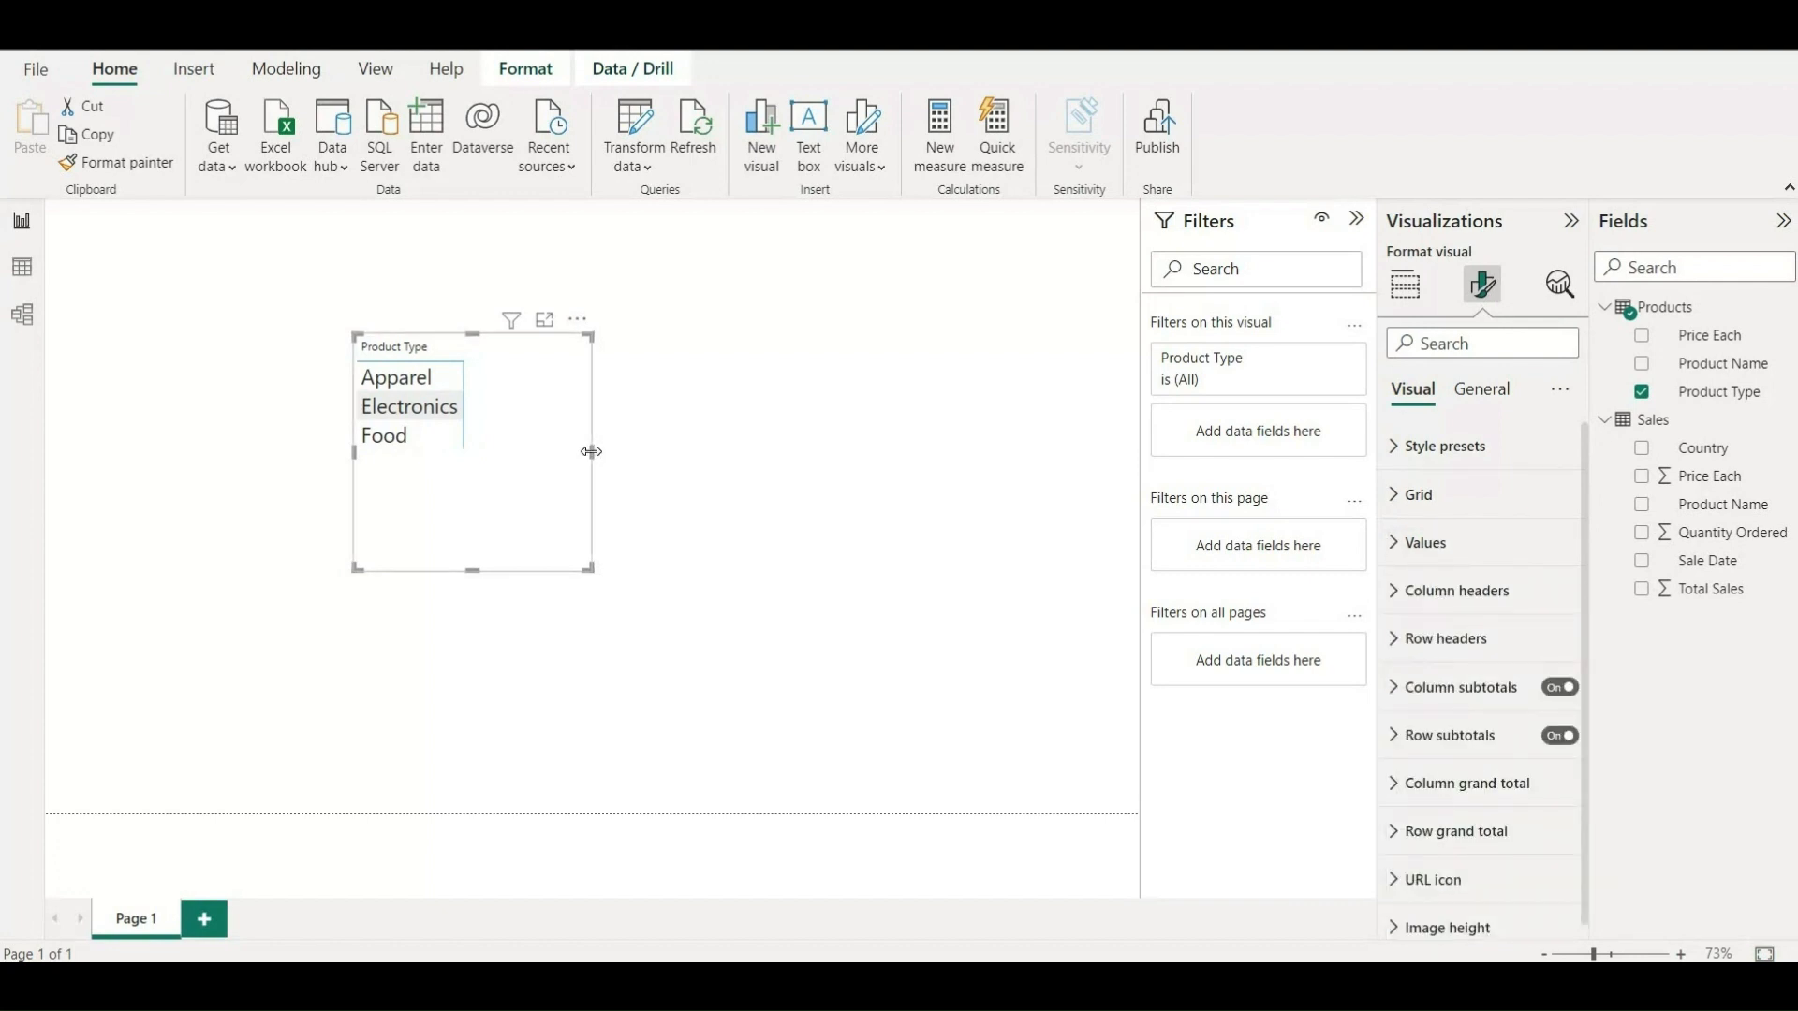
Widen the matrix visual and collapse the filters to enlarge the report canvas.
left_click_drag(691, 467, 690, 470)
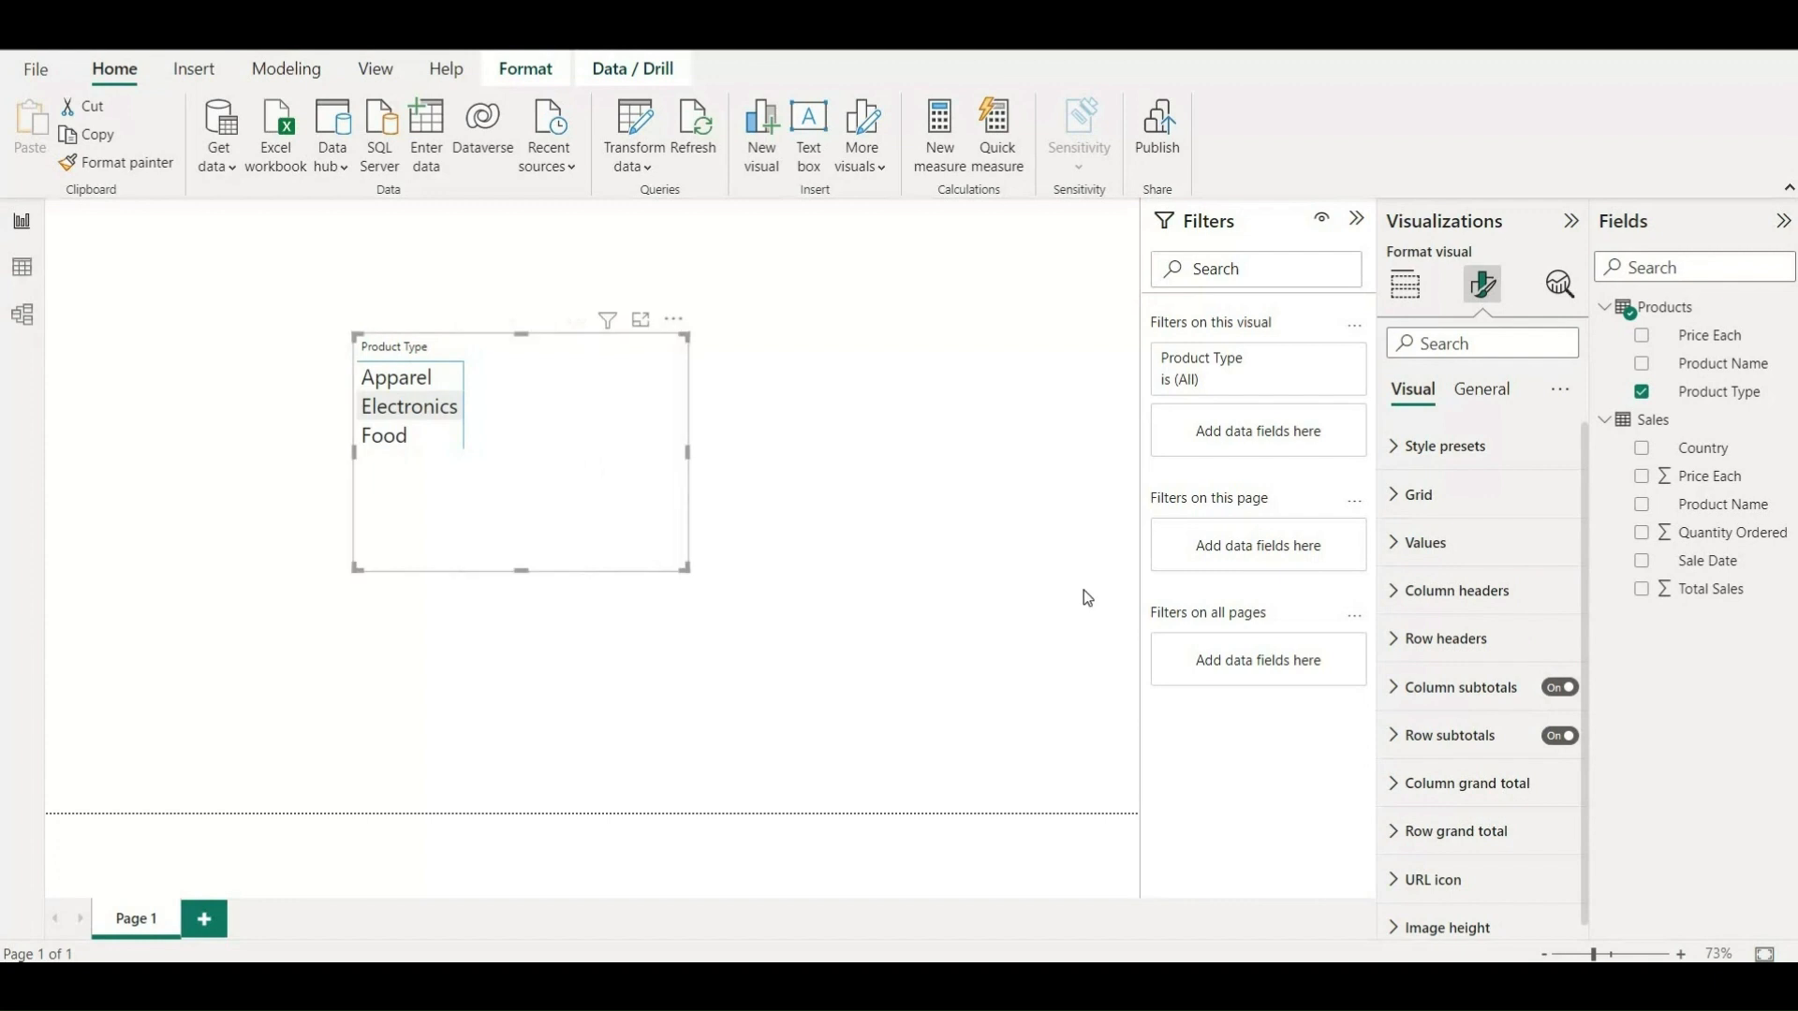
left_click(1358, 223)
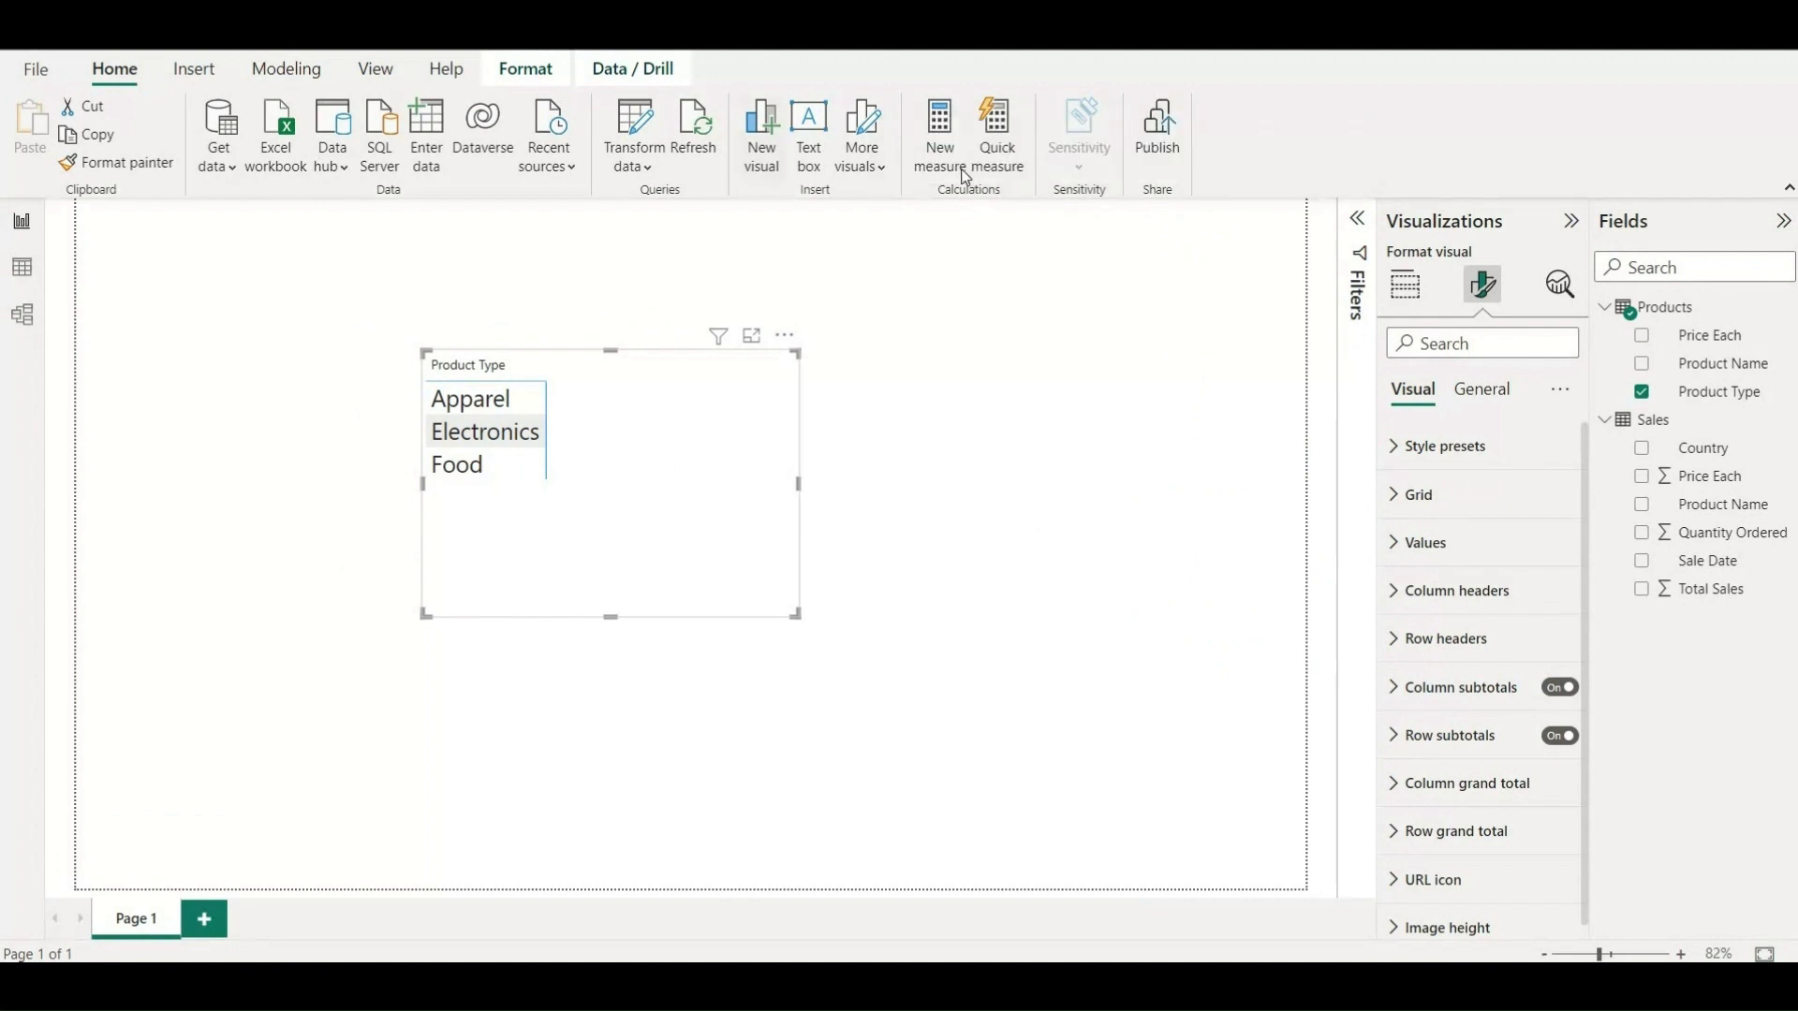
Start a new measure named Total_of_Product_Type in the Products table, with its formula beginning on a second line.
left_click(939, 145)
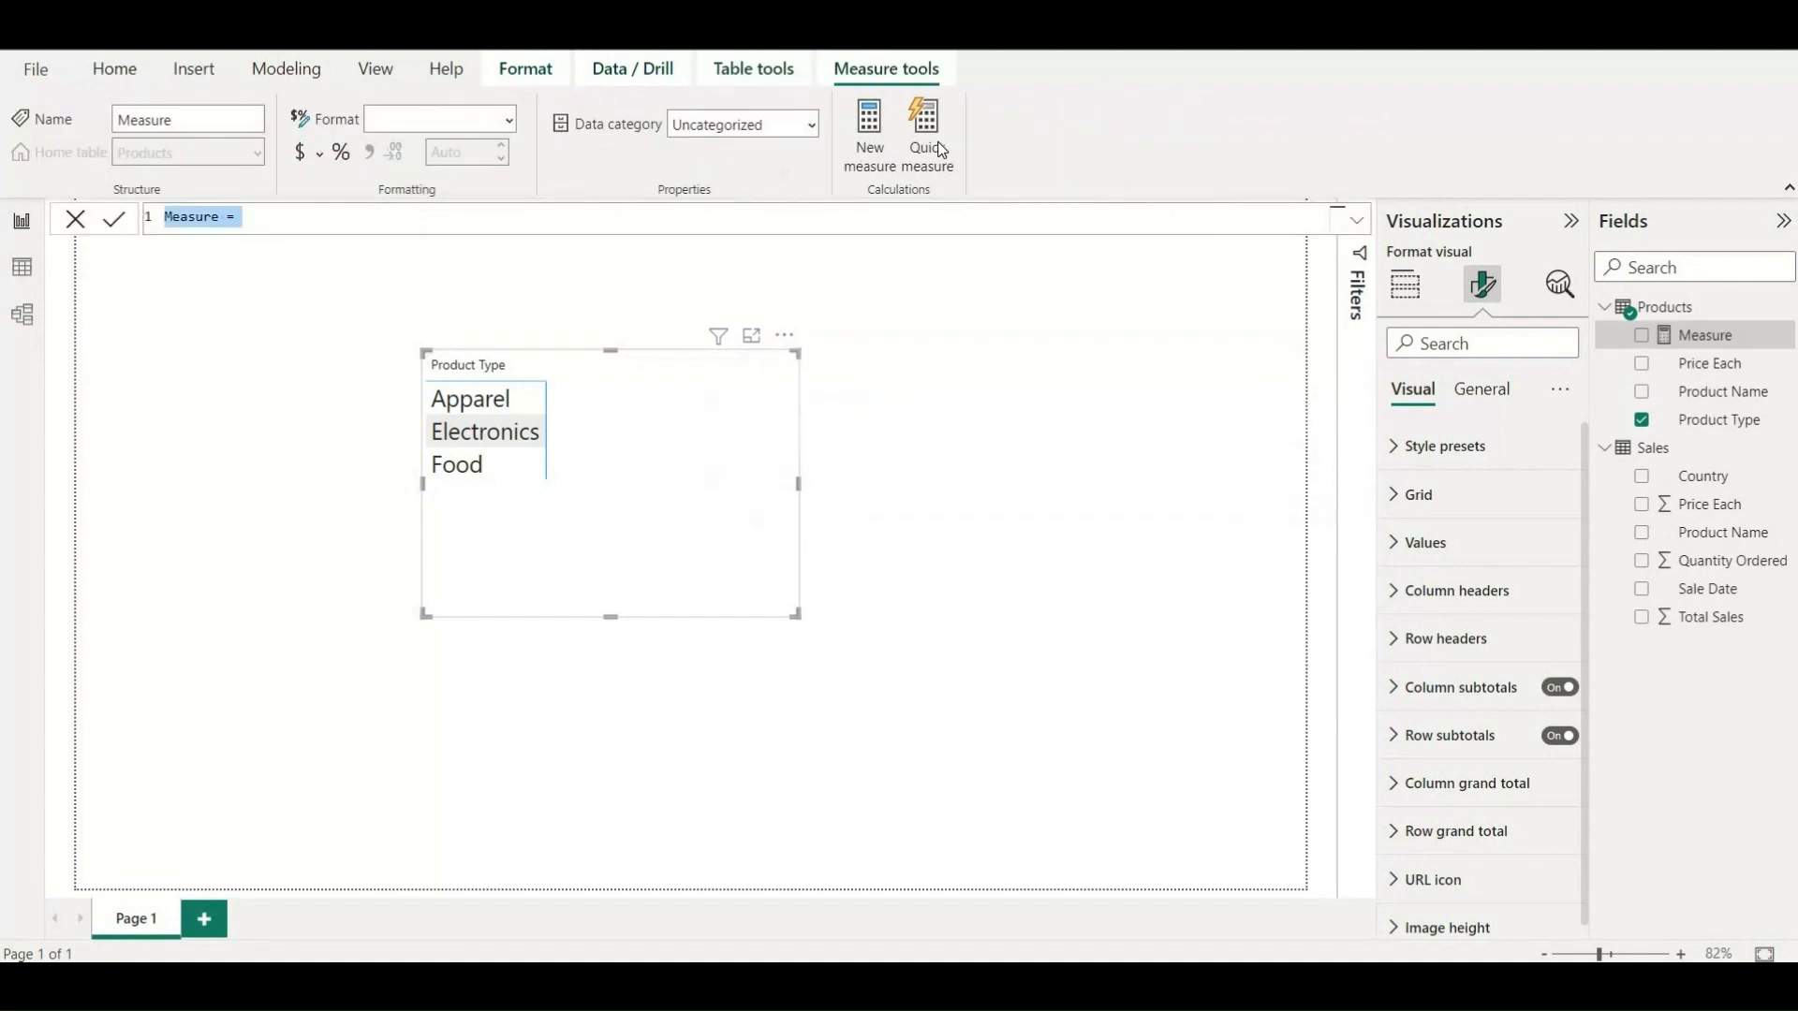
key("shift+Left")
key("shift+Left")
key("shift+Left")
type("Total_of_Product")
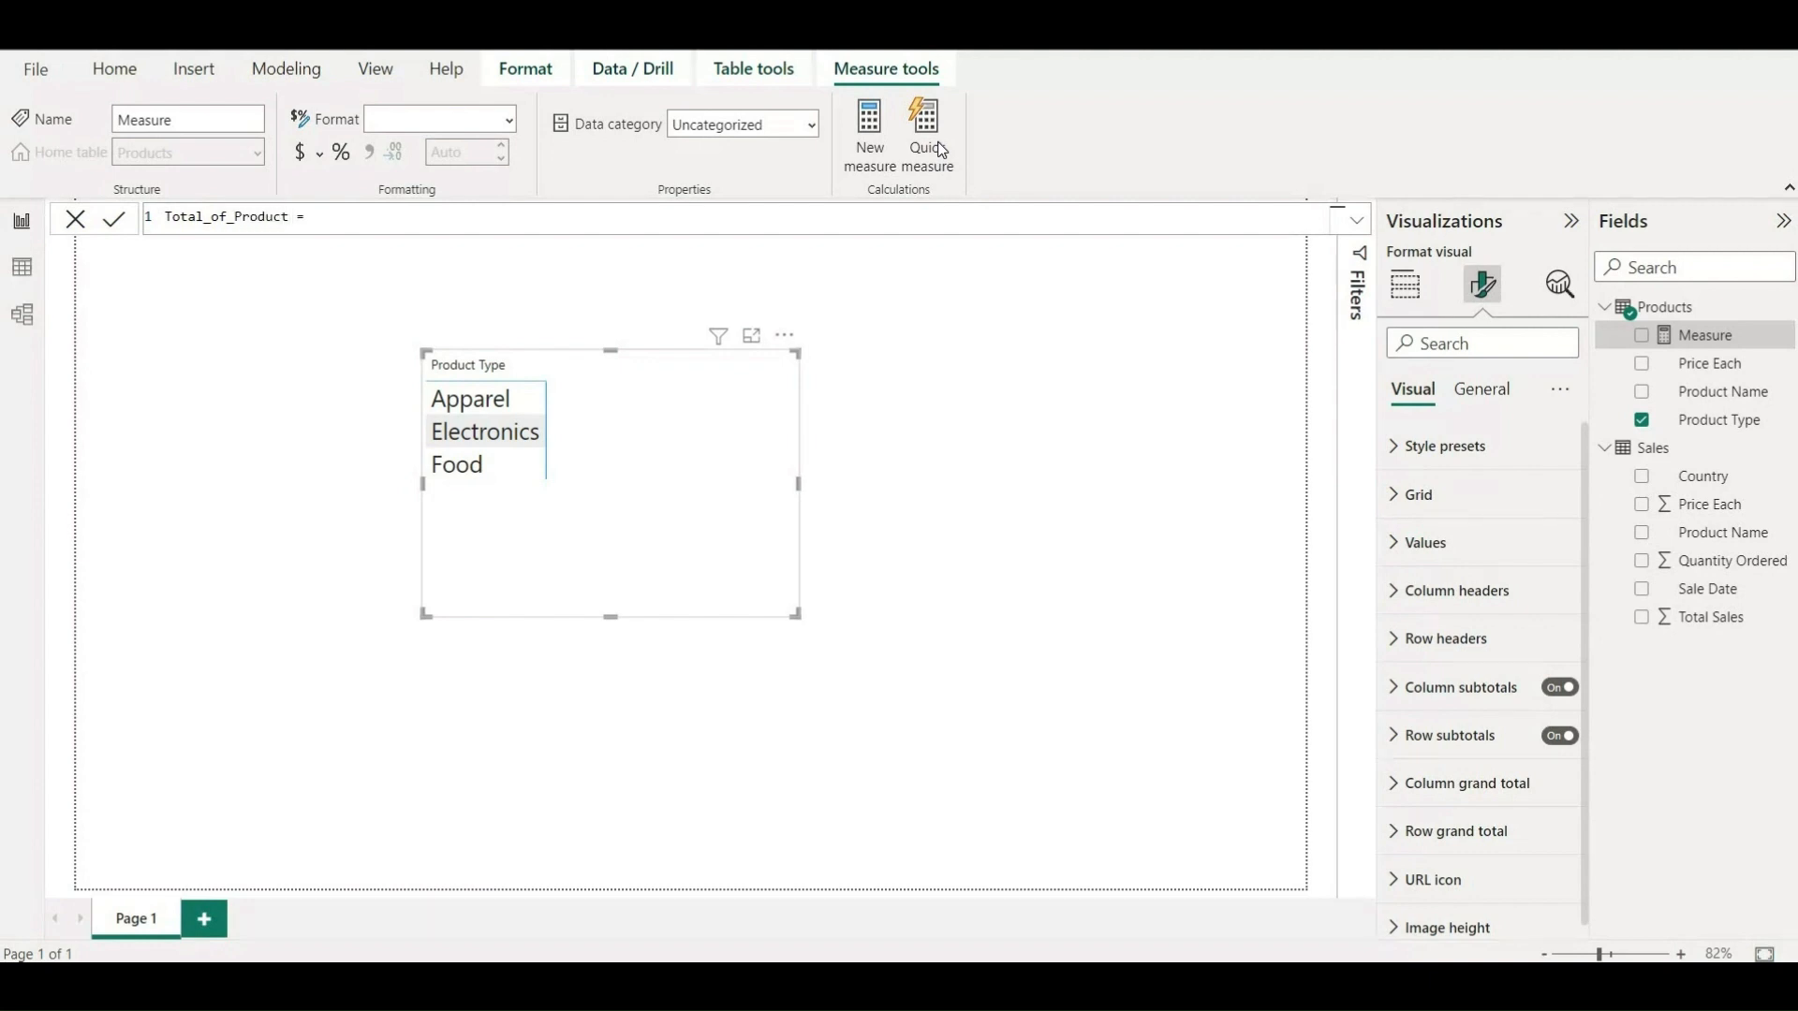
type("_Type")
key("shift+Return")
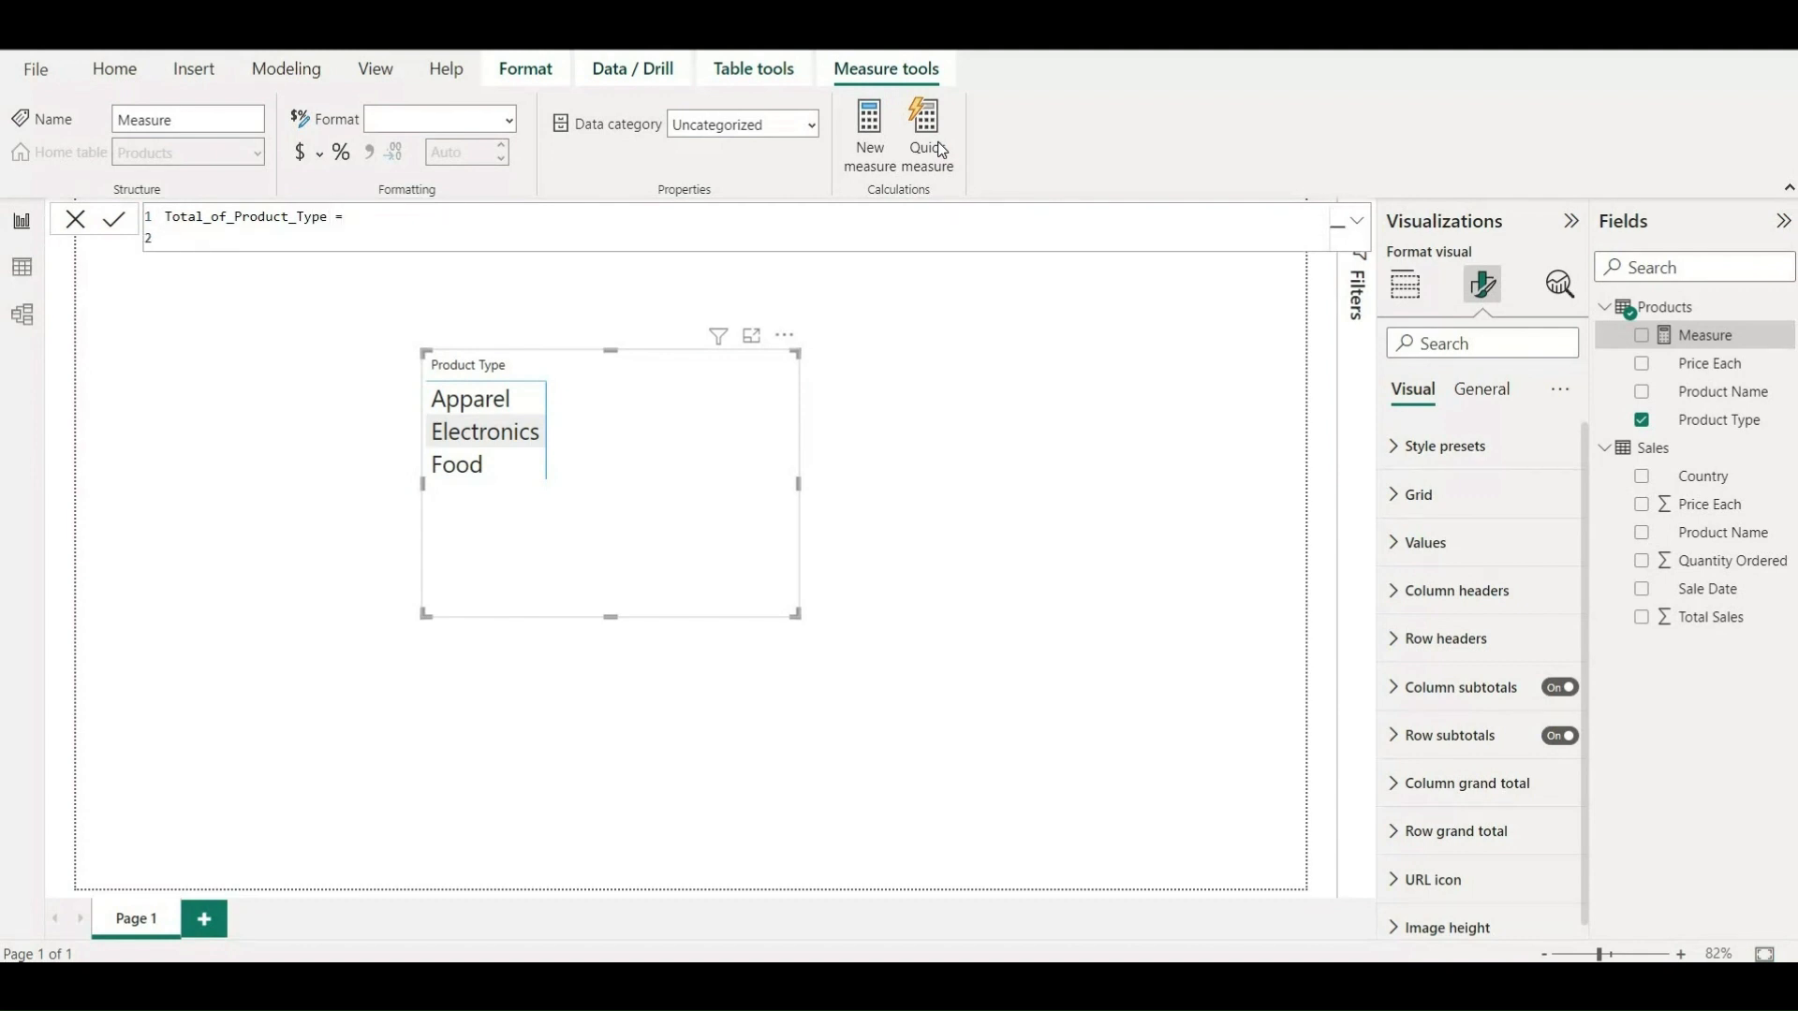
Define the Total_of_Product_Type measure as SUM(Sales[Total Sales]) and commit it.
type("SUM(")
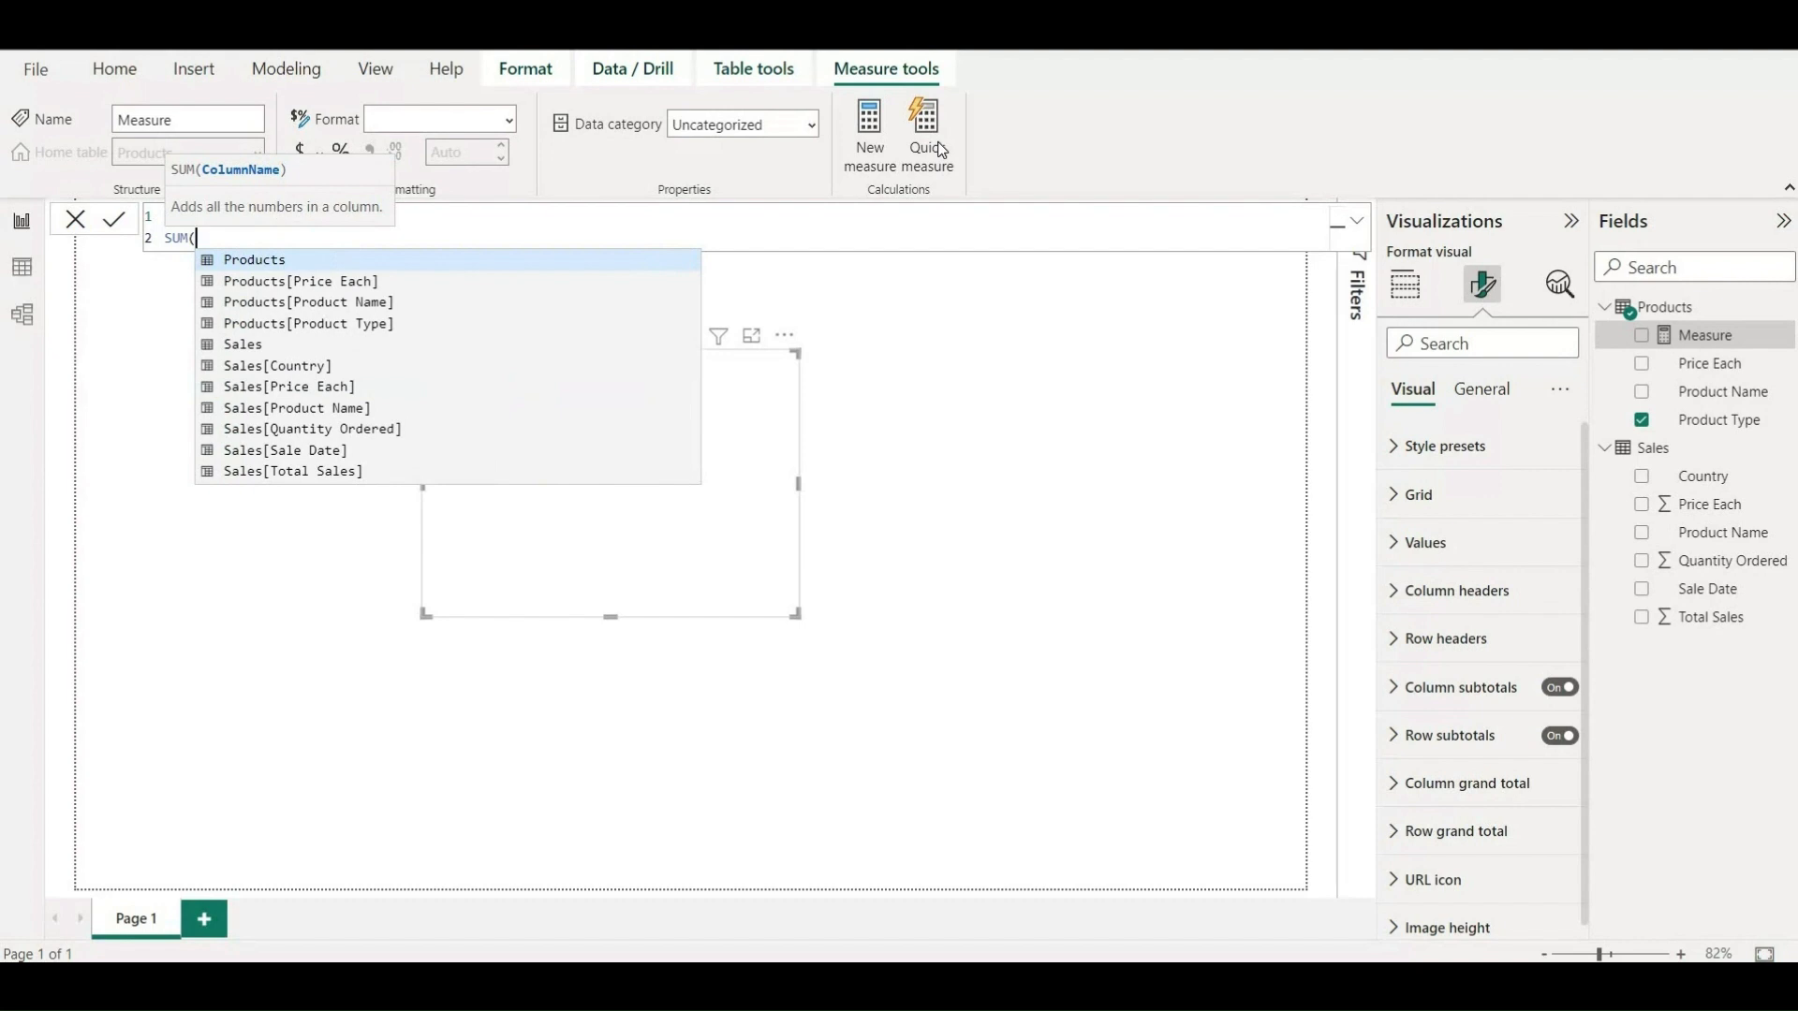
key("Down")
key("Down")
key("Down")
key("Down")
key("Down")
key("Down")
key("Down")
key("Down")
key("Down")
key("Down")
key("Tab")
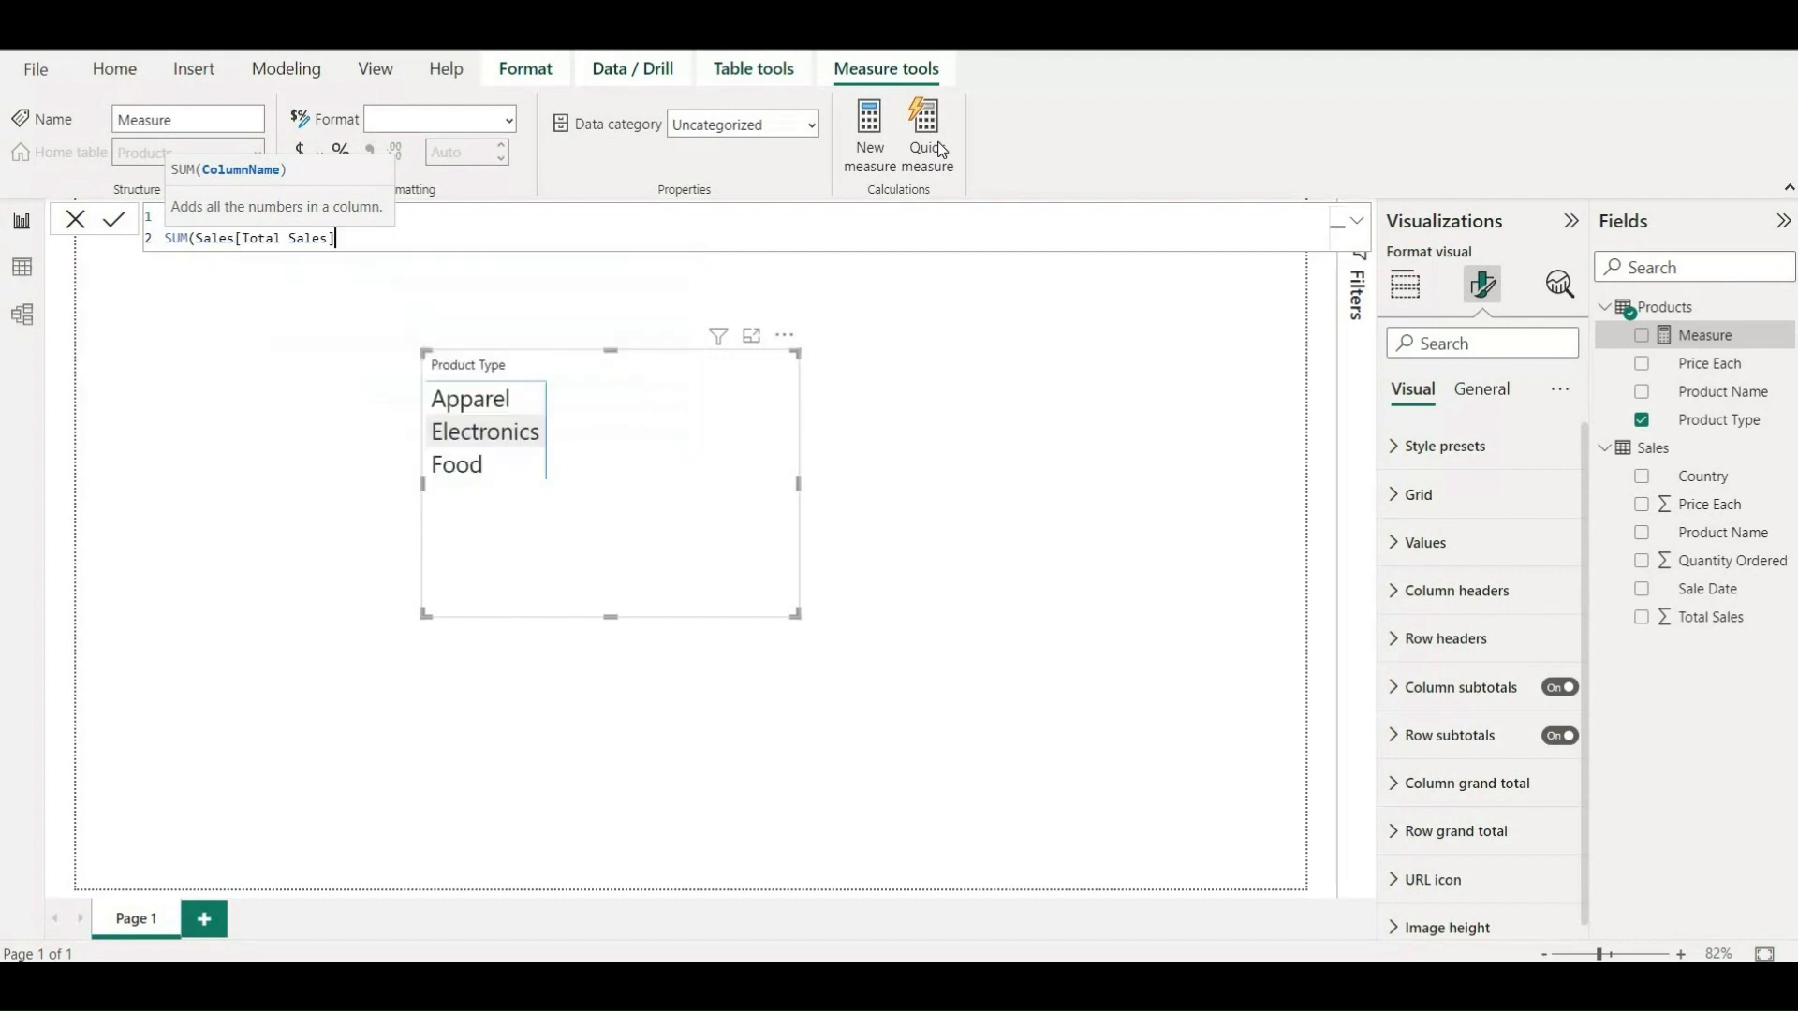
type(")")
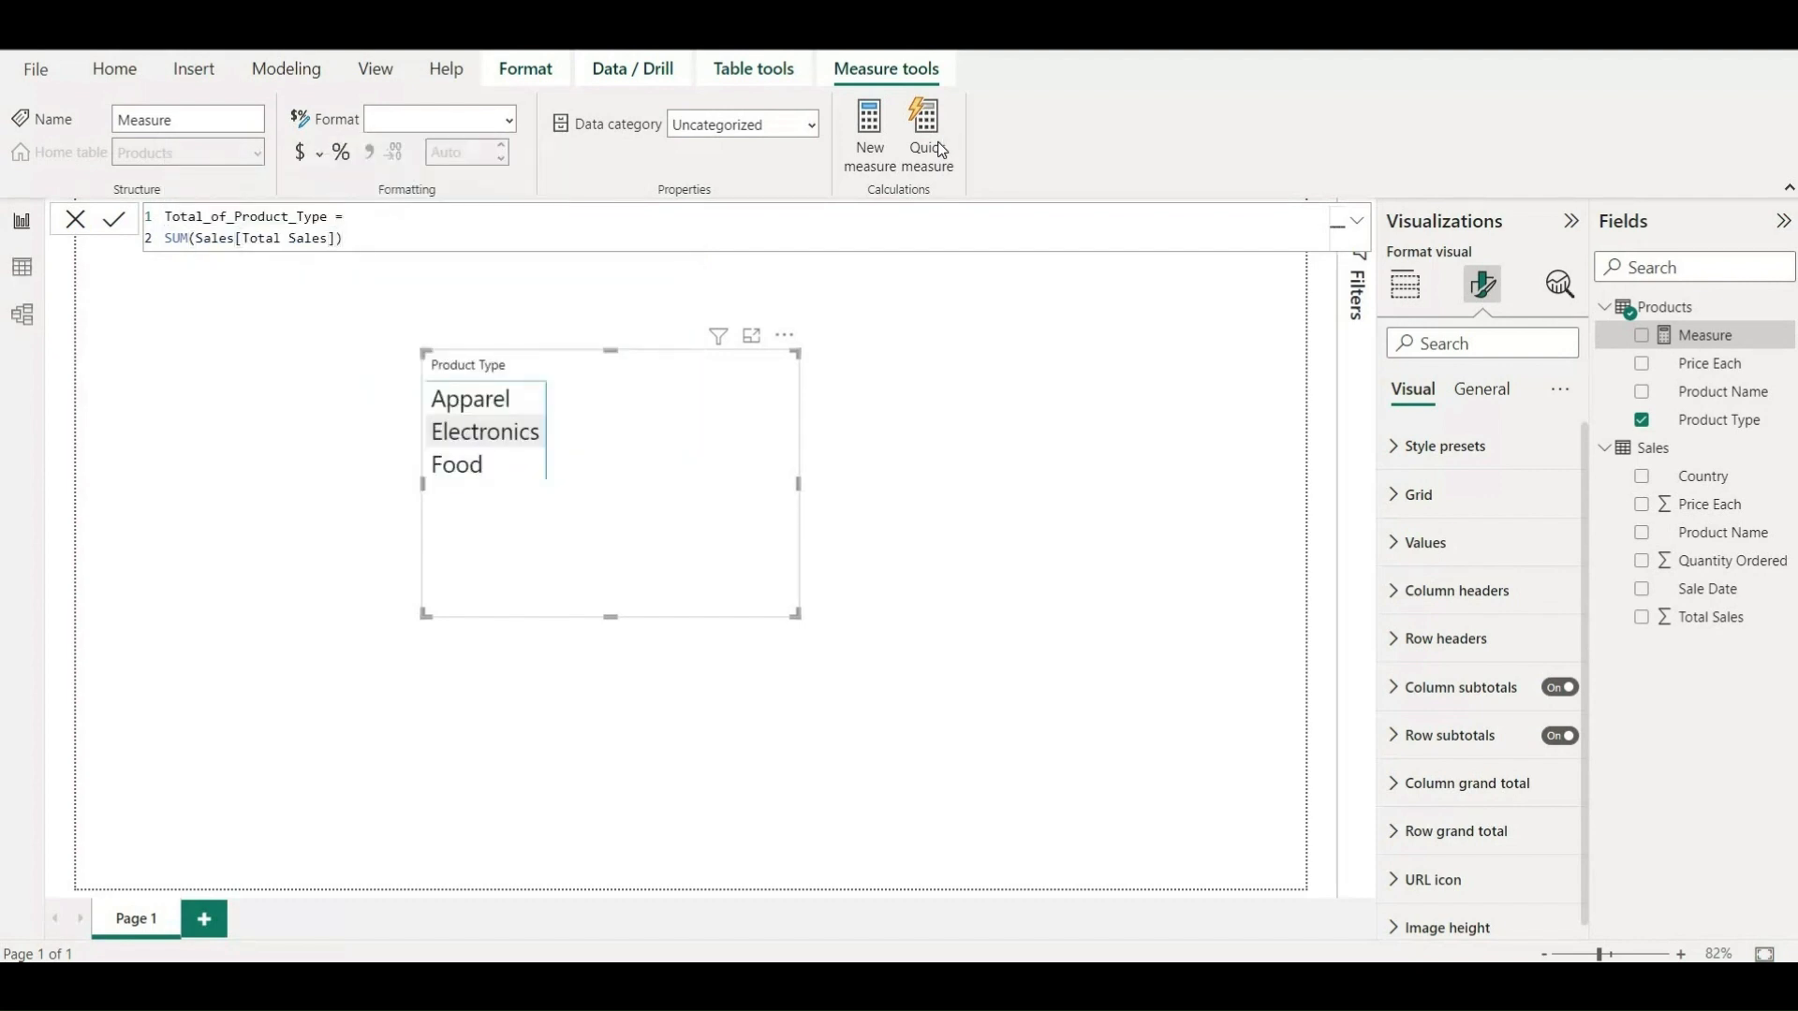
key("Return")
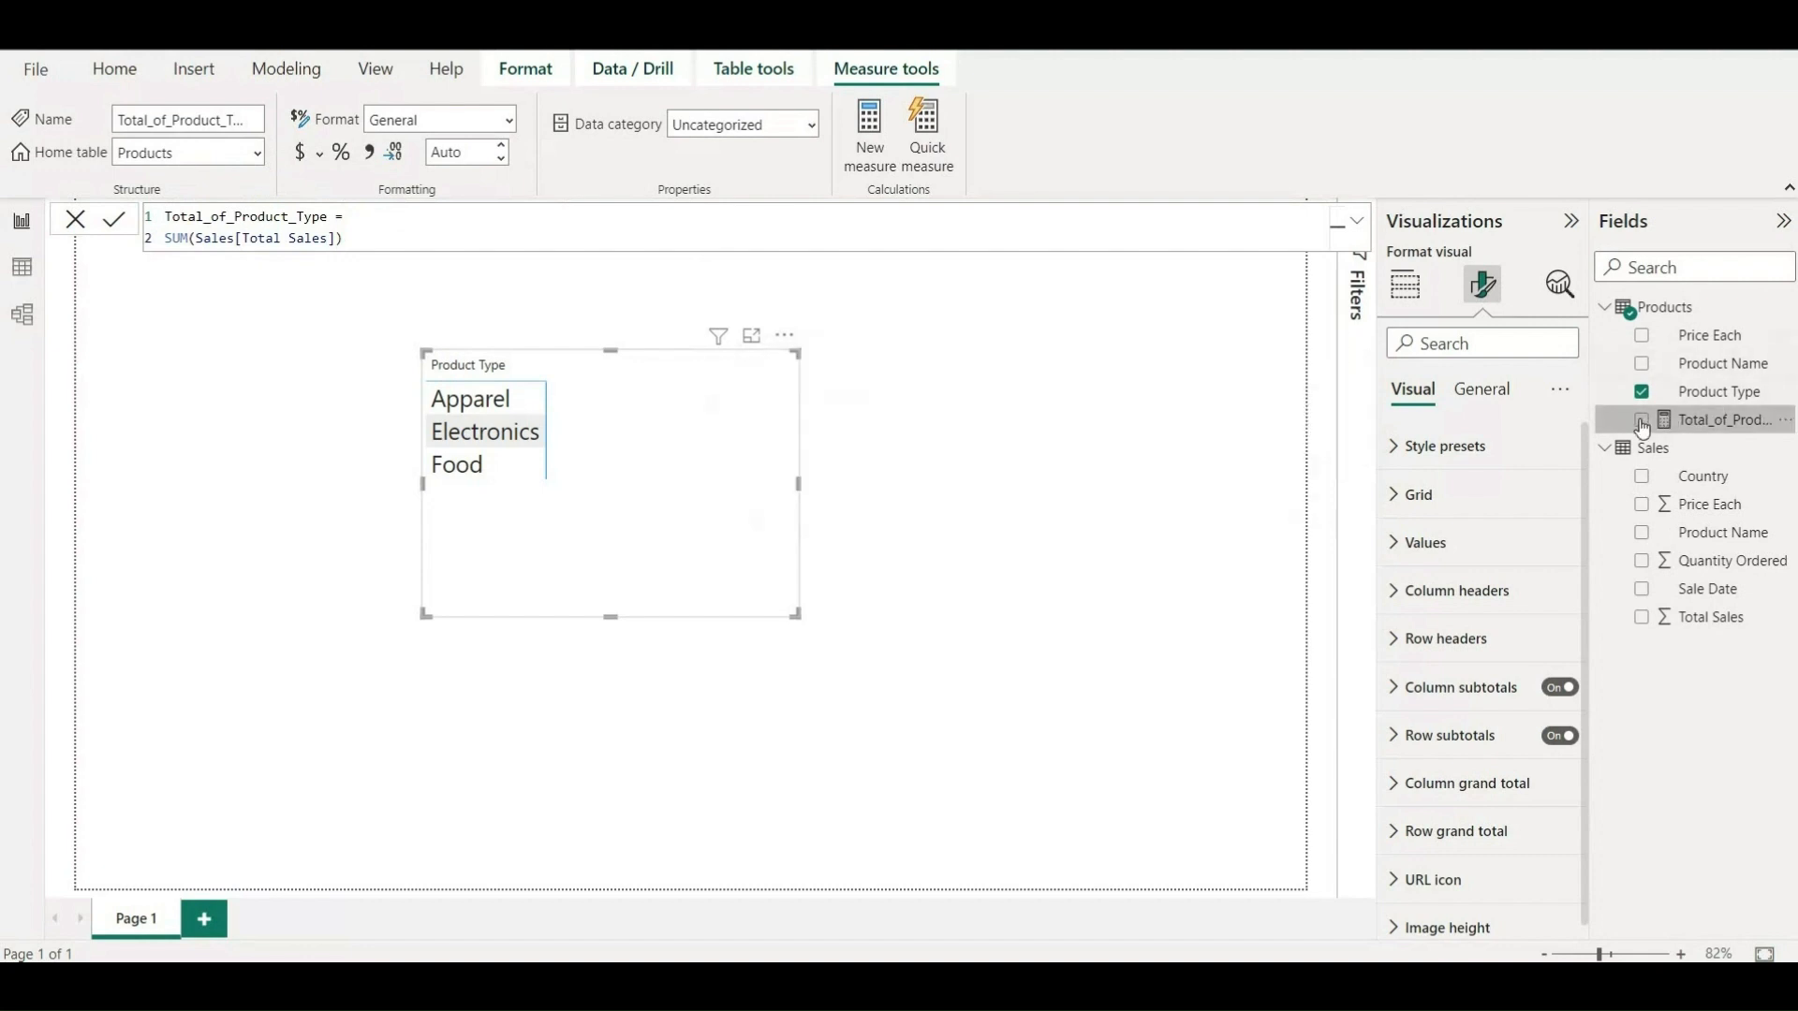
Add the Total_of_Product_Type measure to the matrix and widen the visual to make room for another column.
left_click(1642, 423)
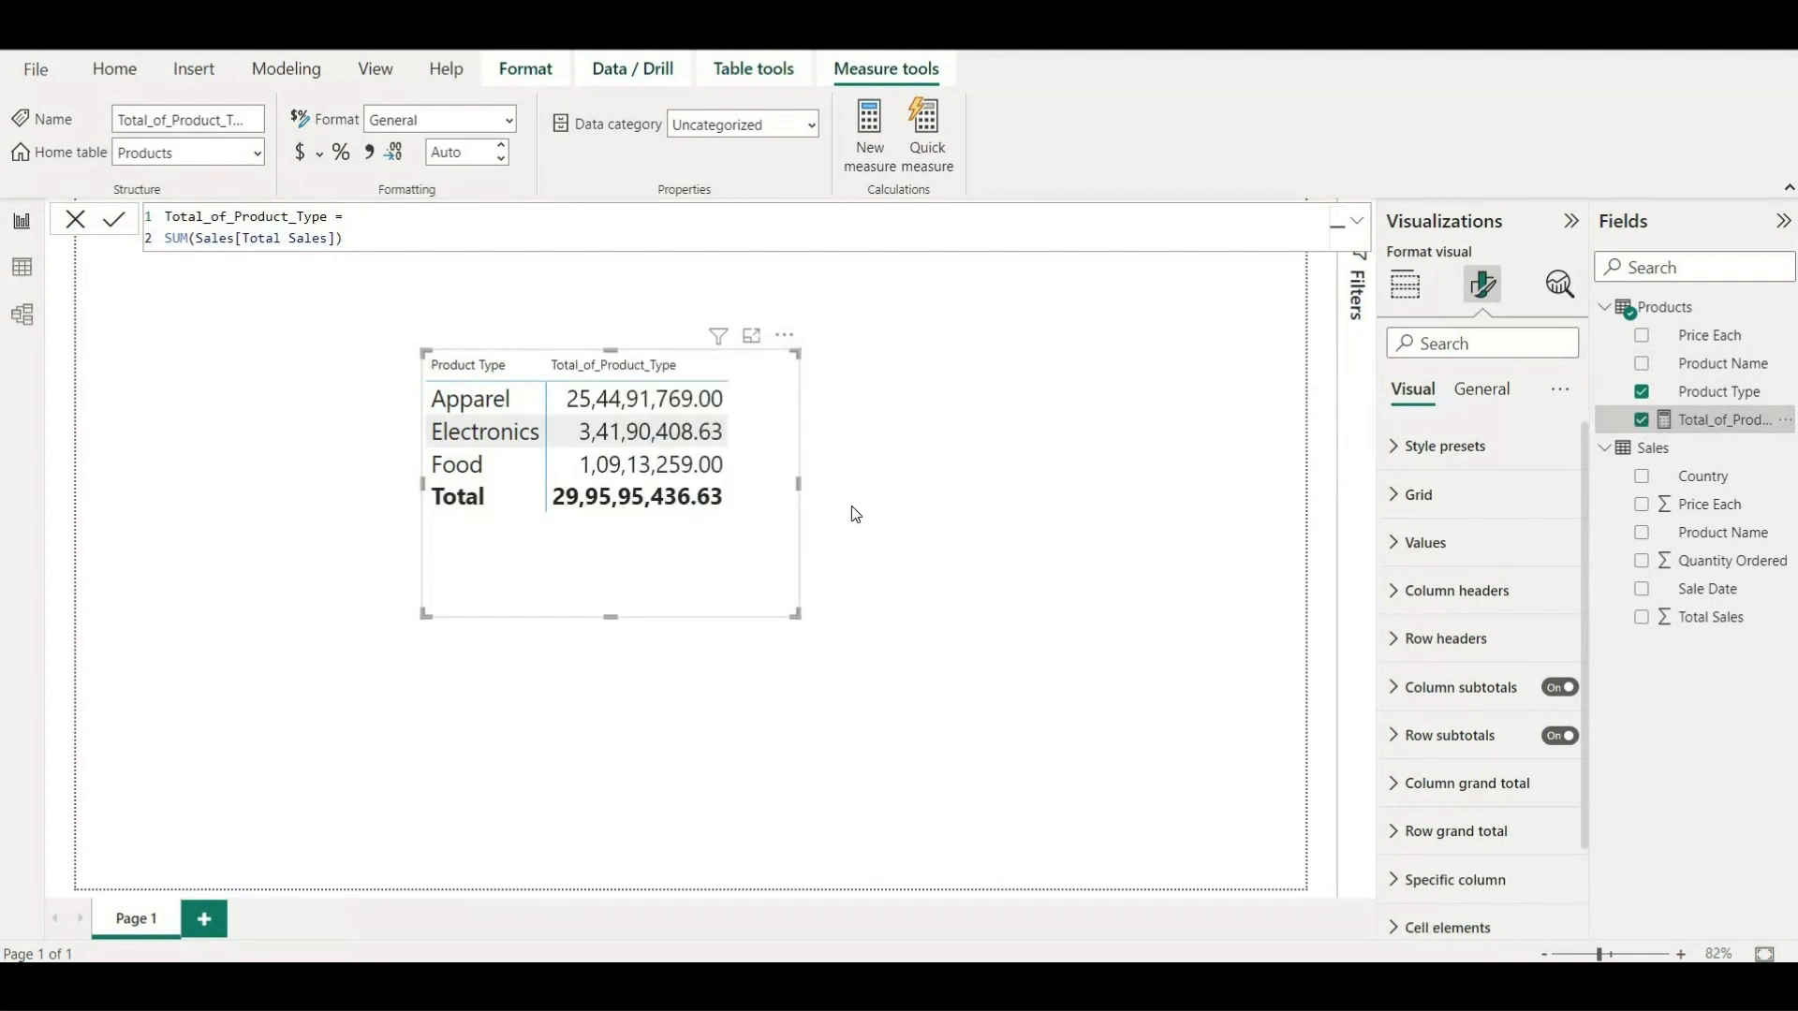
left_click_drag(799, 483, 923, 483)
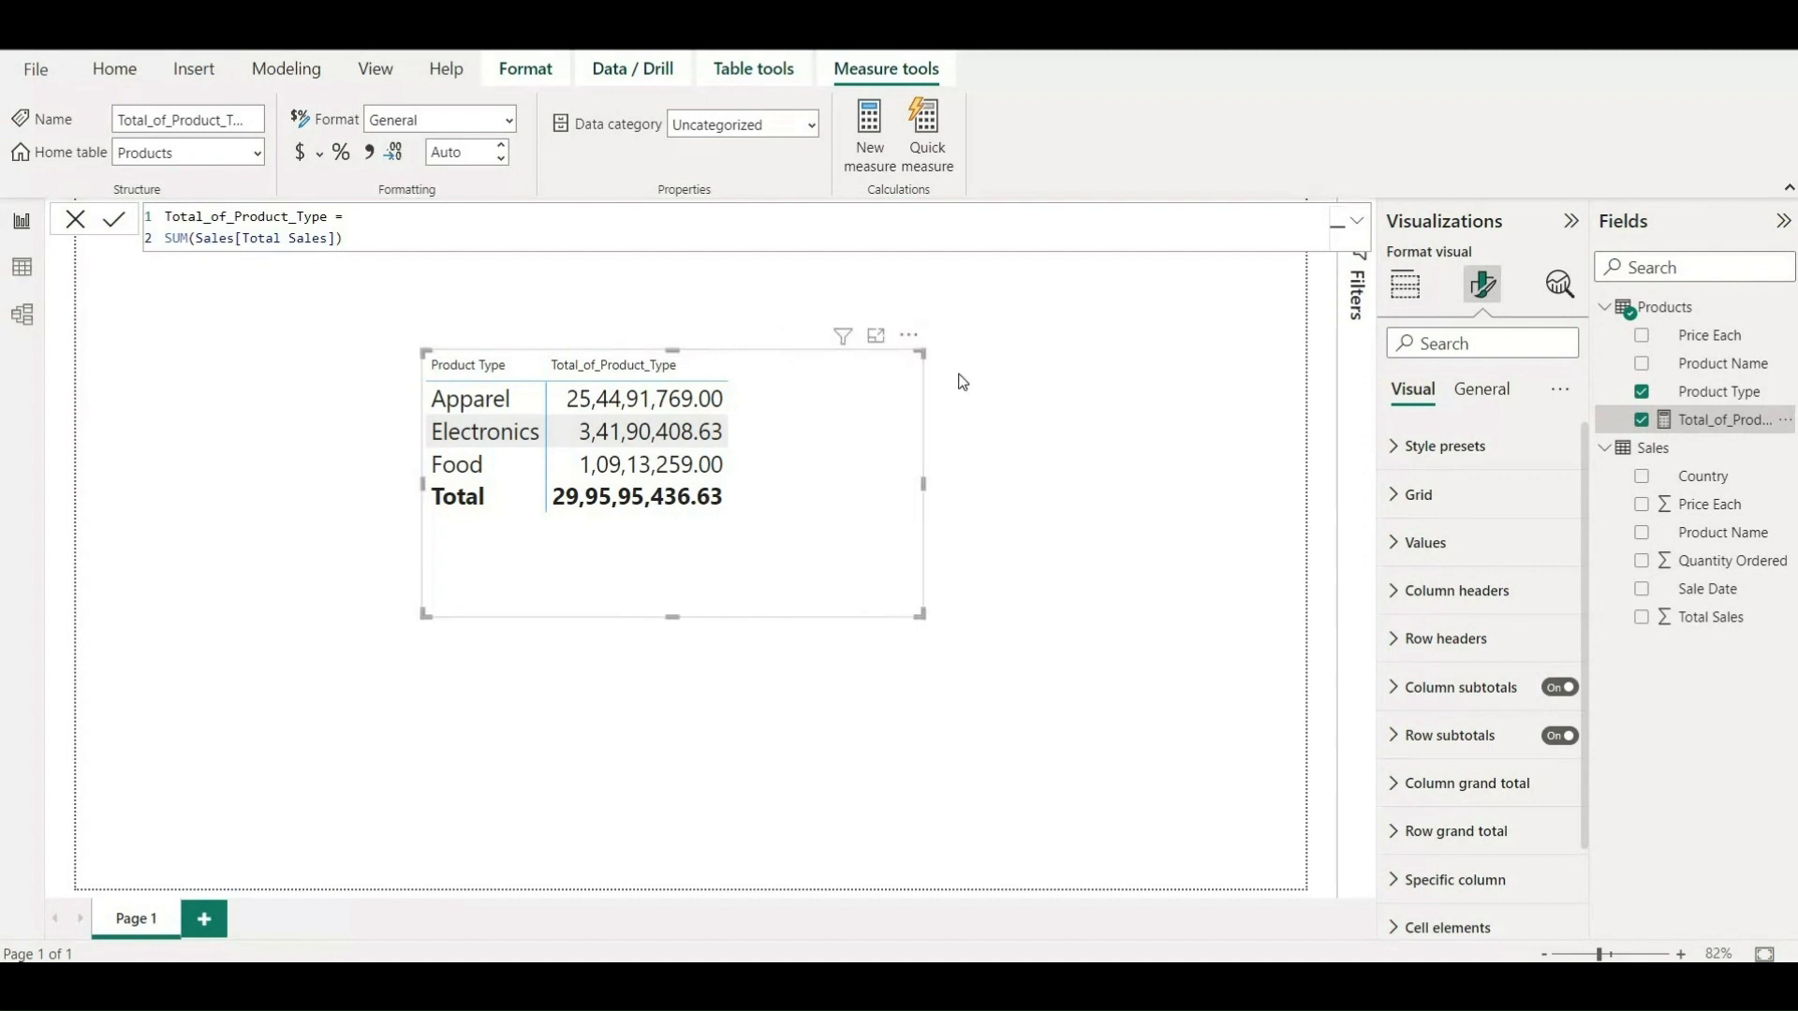
Start another measure named Rank_of_Product_Type, with its formula beginning on a second line.
left_click(861, 147)
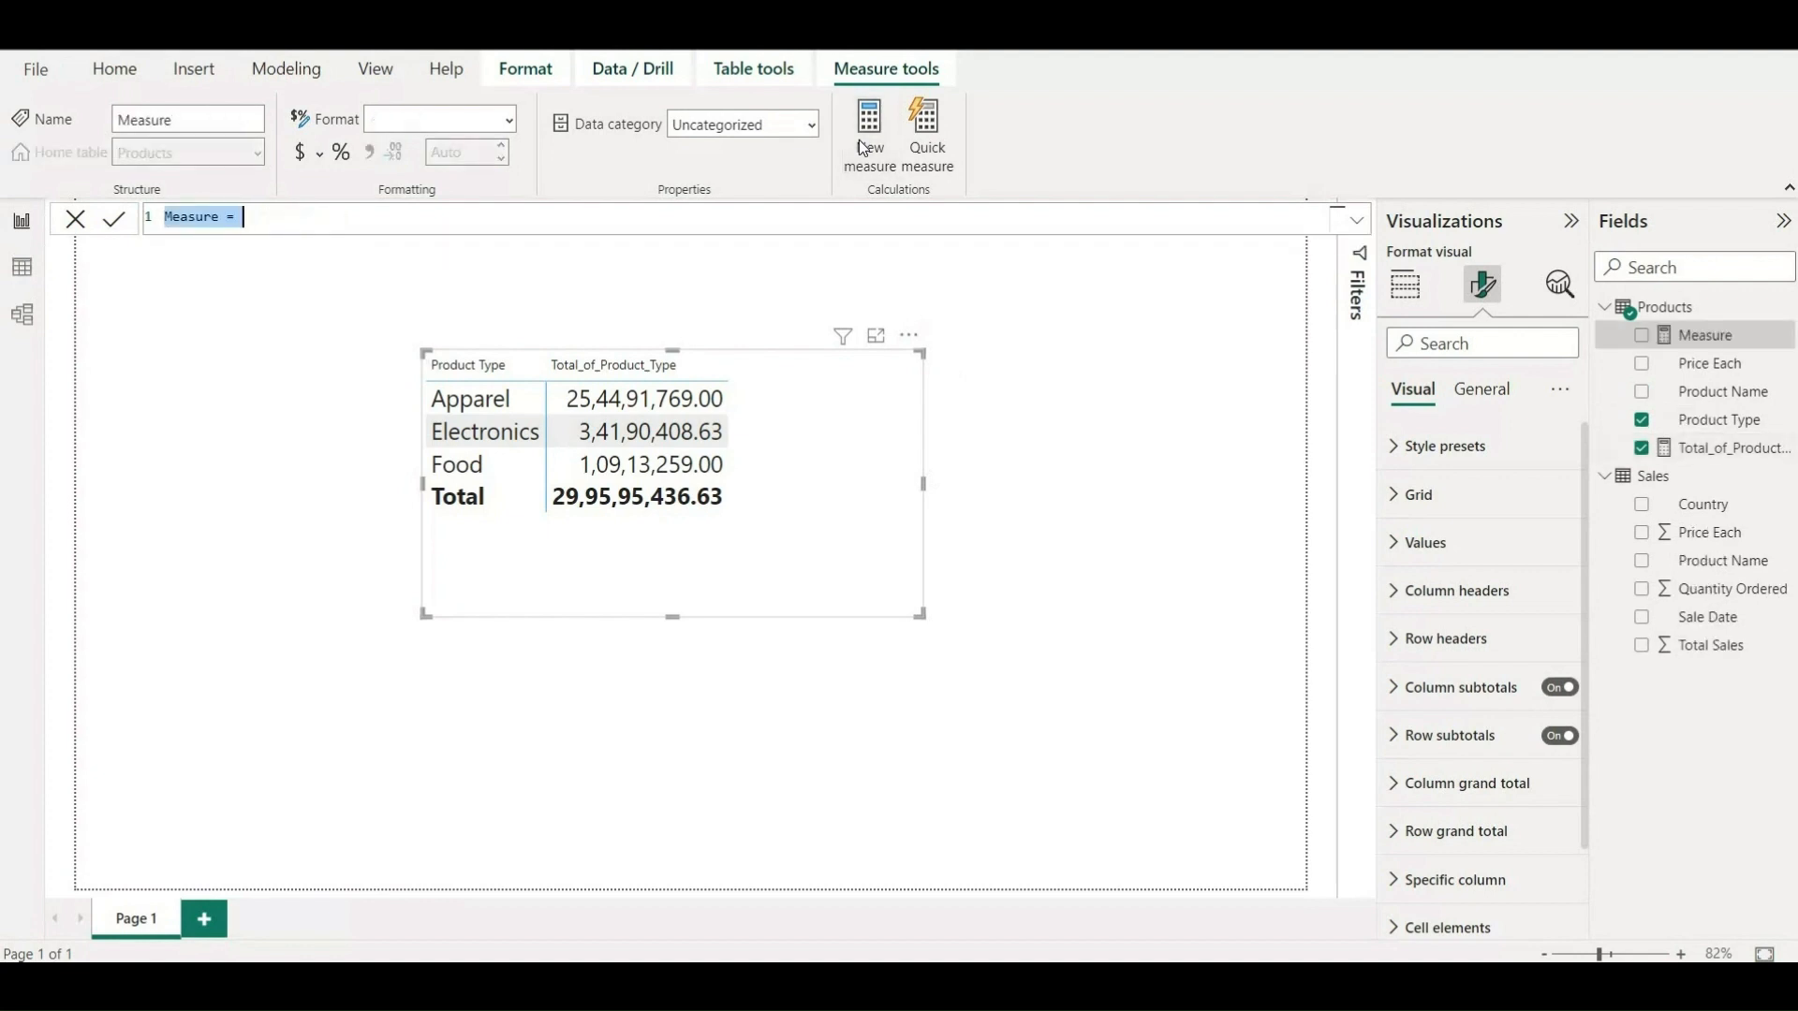
key("shift+Left")
key("shift+Left")
type("Rank_of_Product_Type")
key("shift+Return")
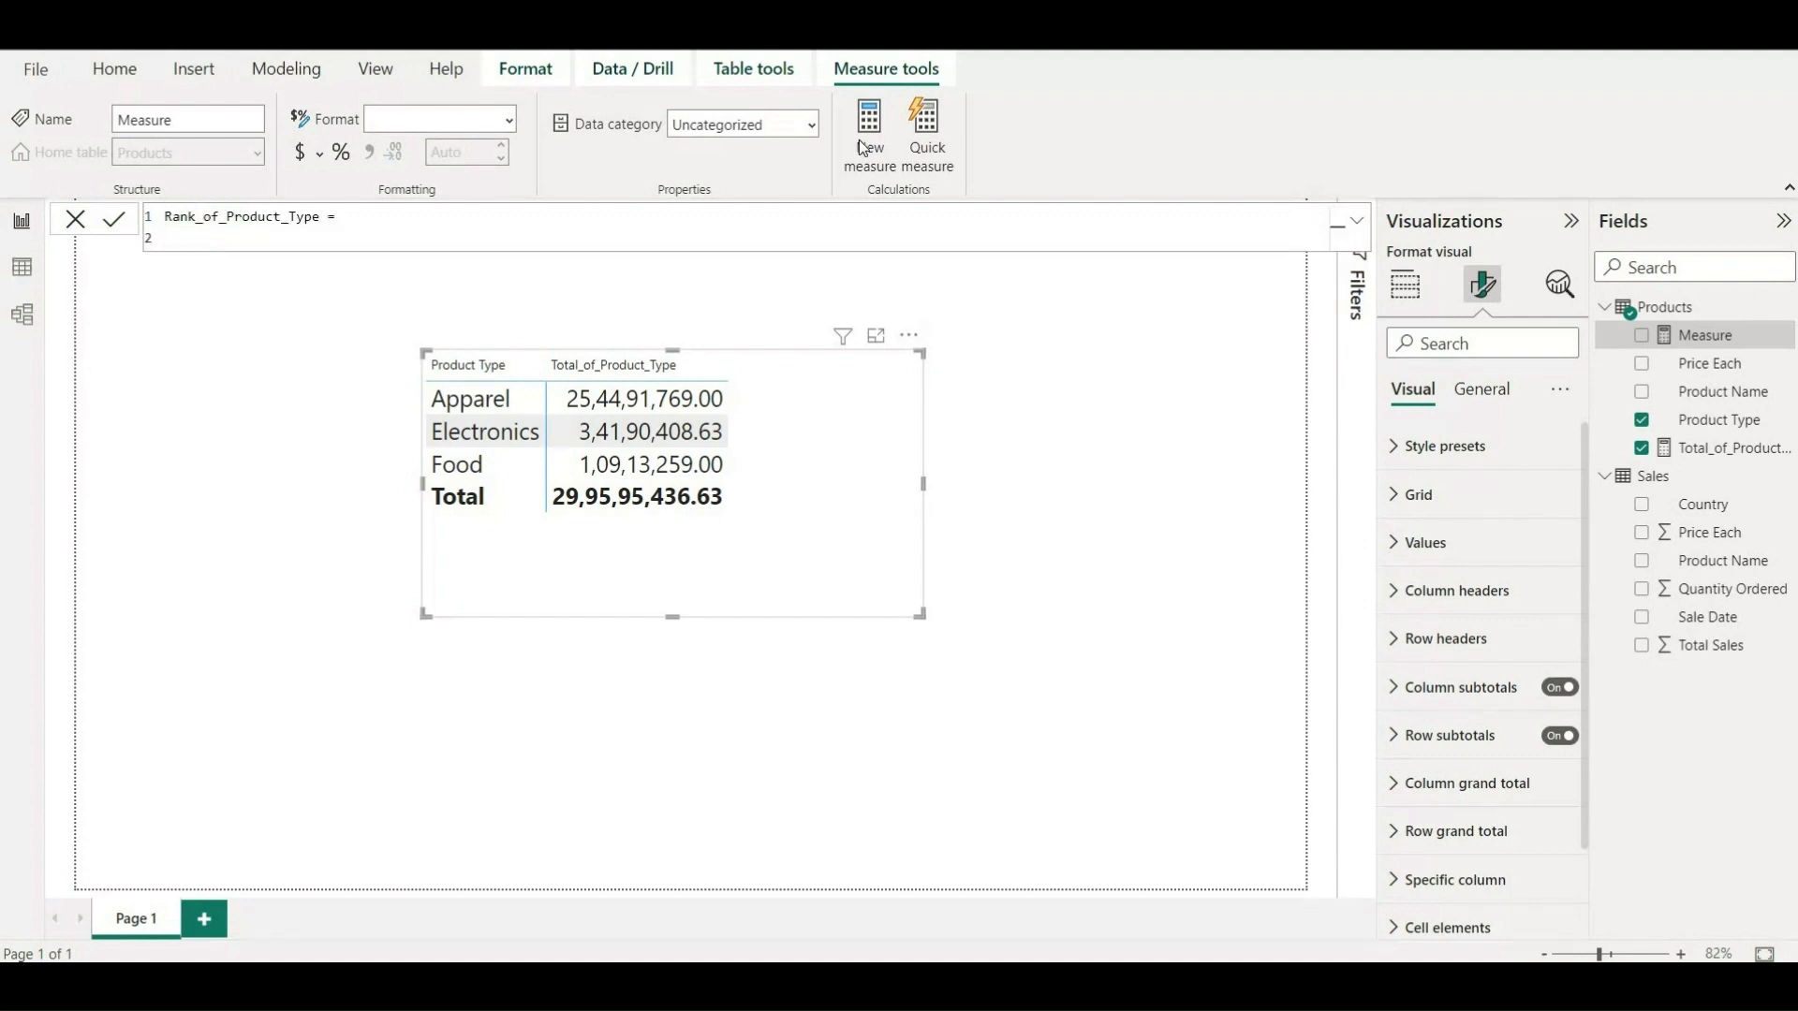
Begin the rank formula with RANKX, using ALL(Products[Product Type]) as its table argument.
type("Rank")
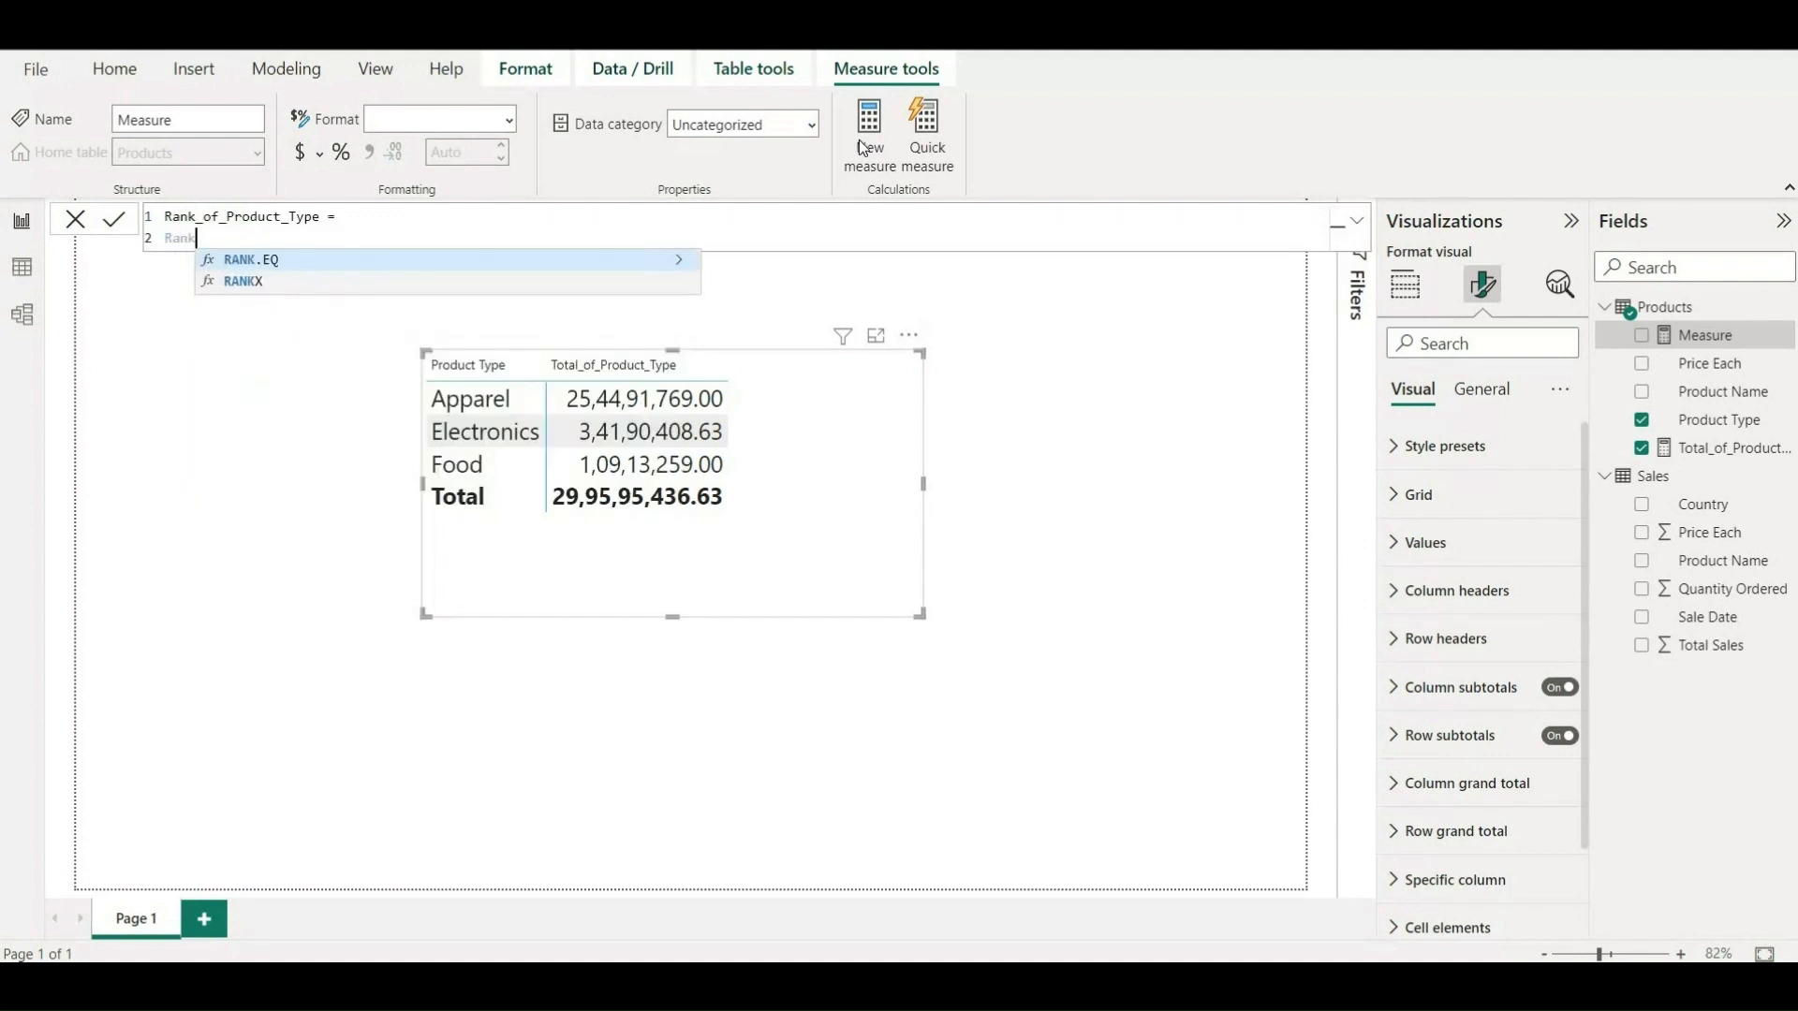
key("Tab")
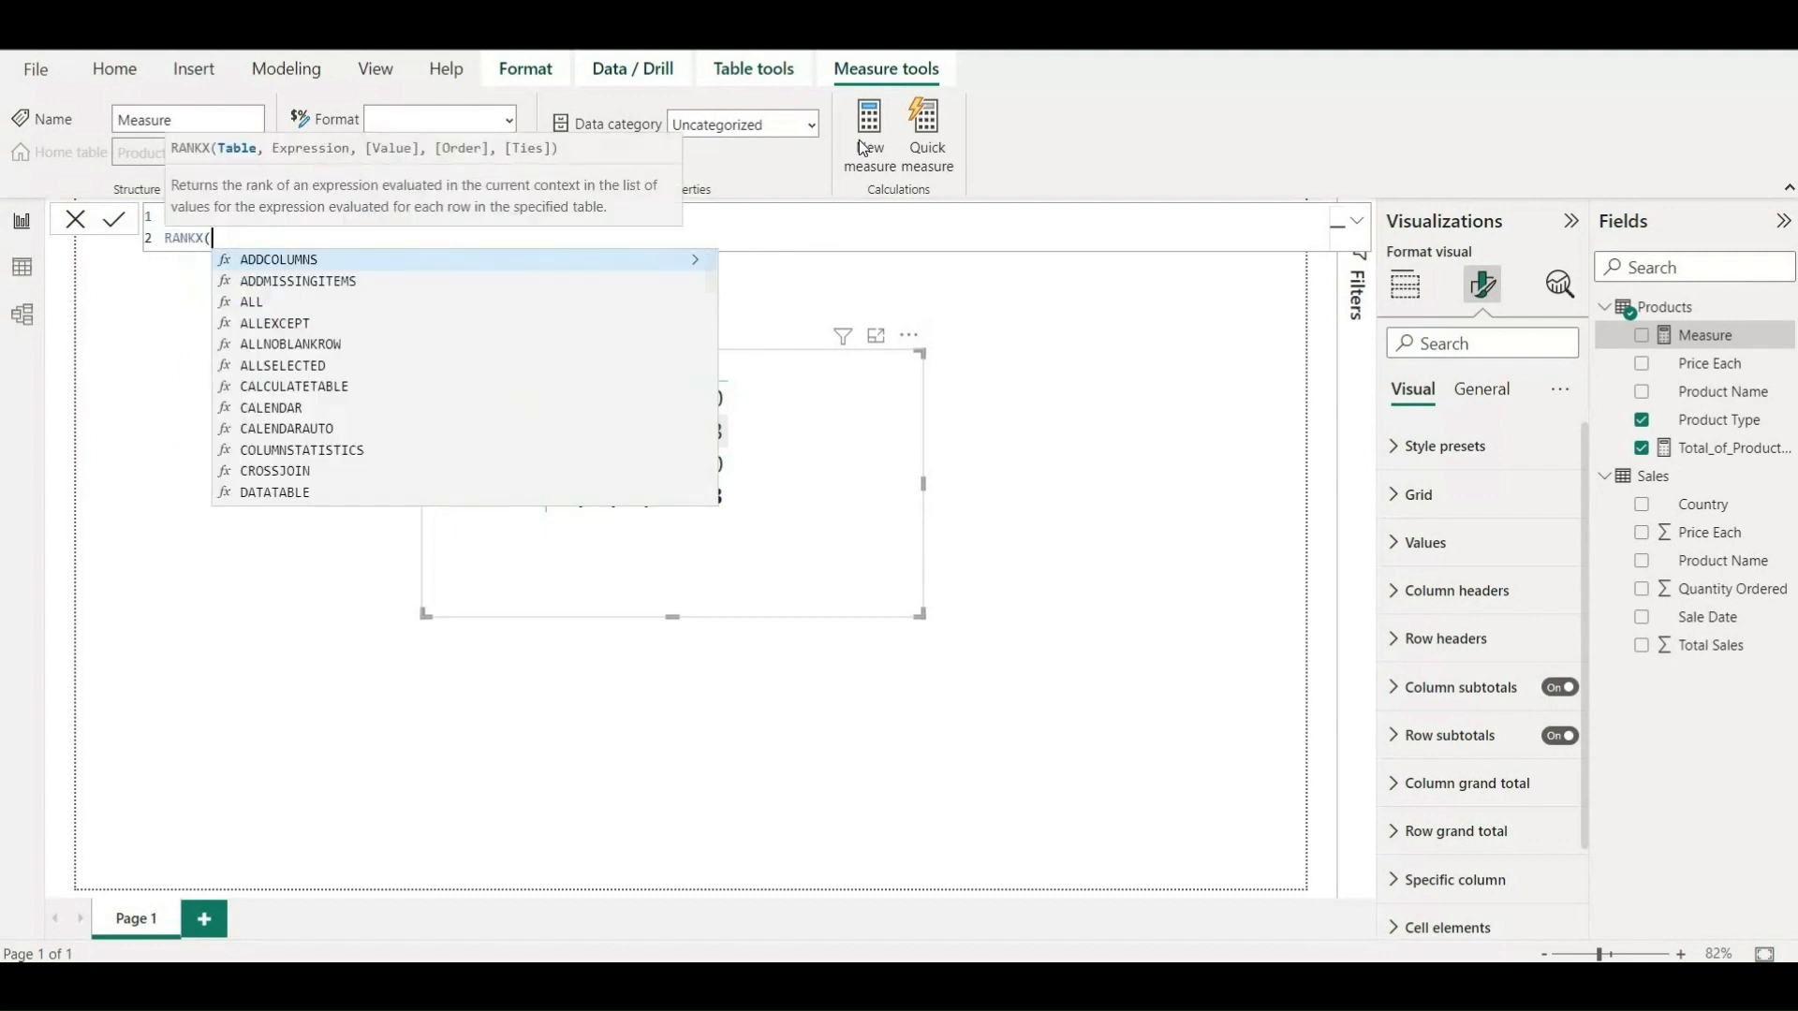
type("ALL")
key("Tab")
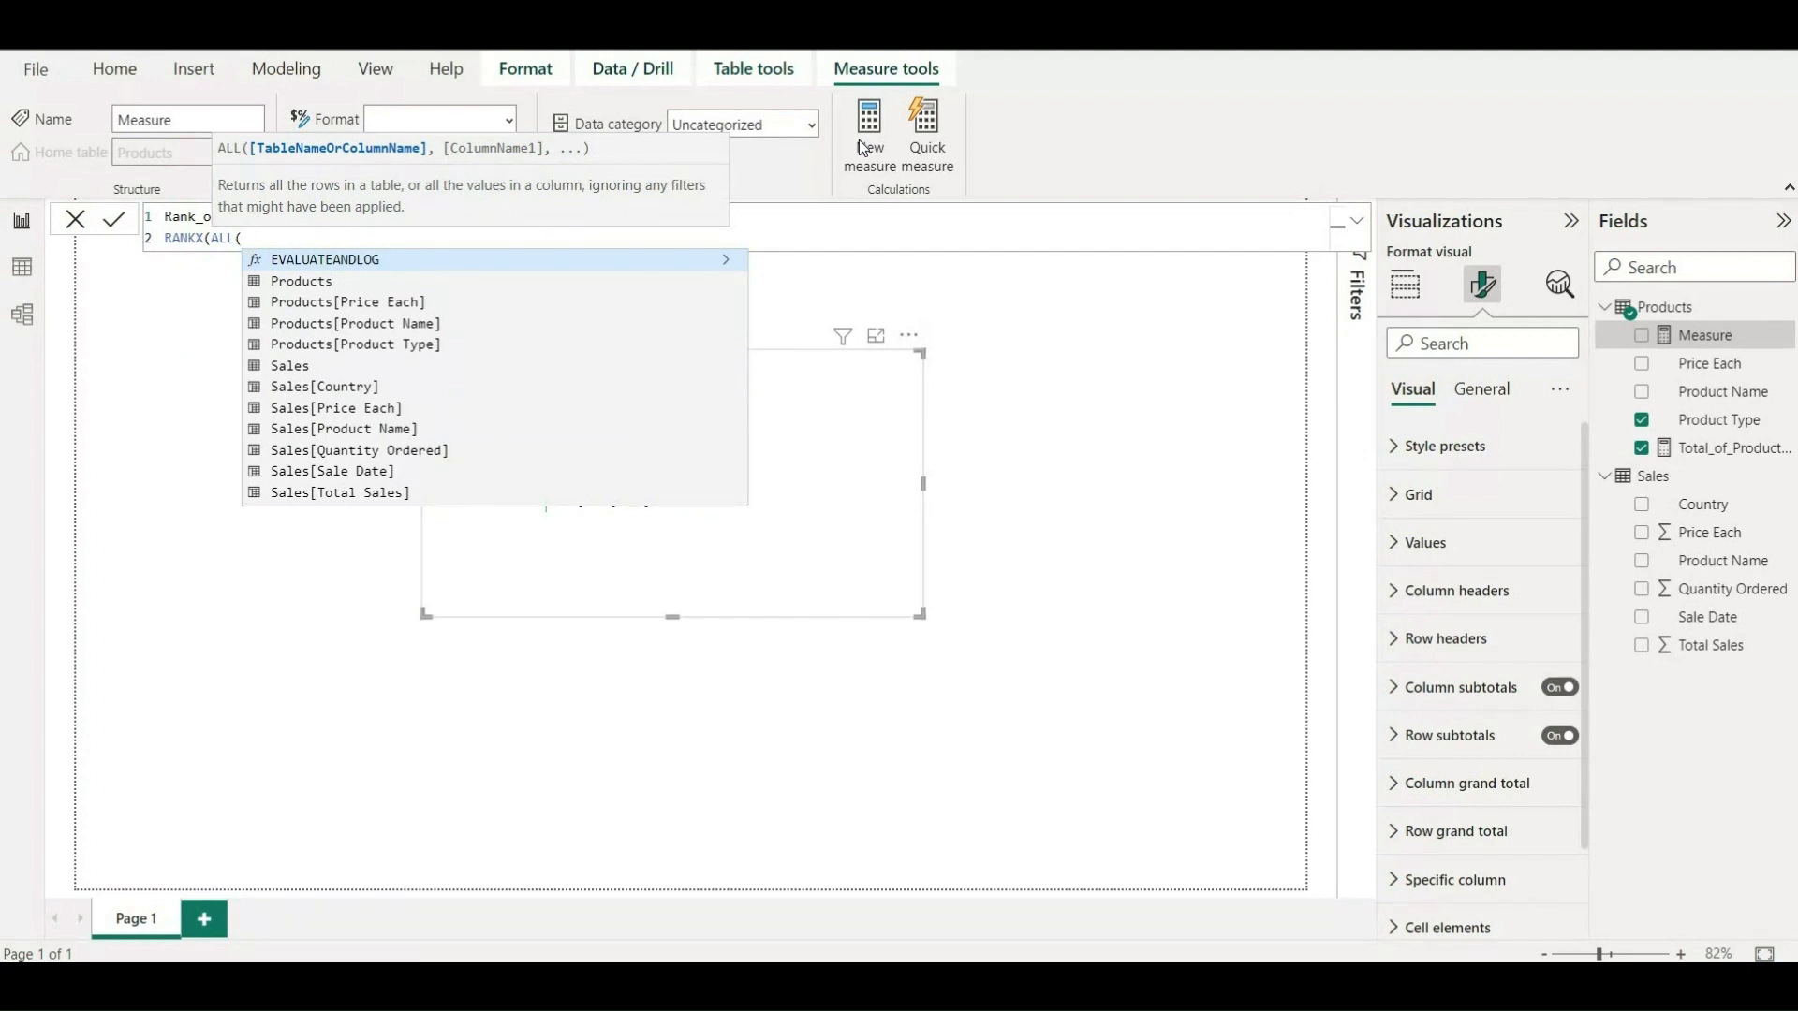
type("Pro")
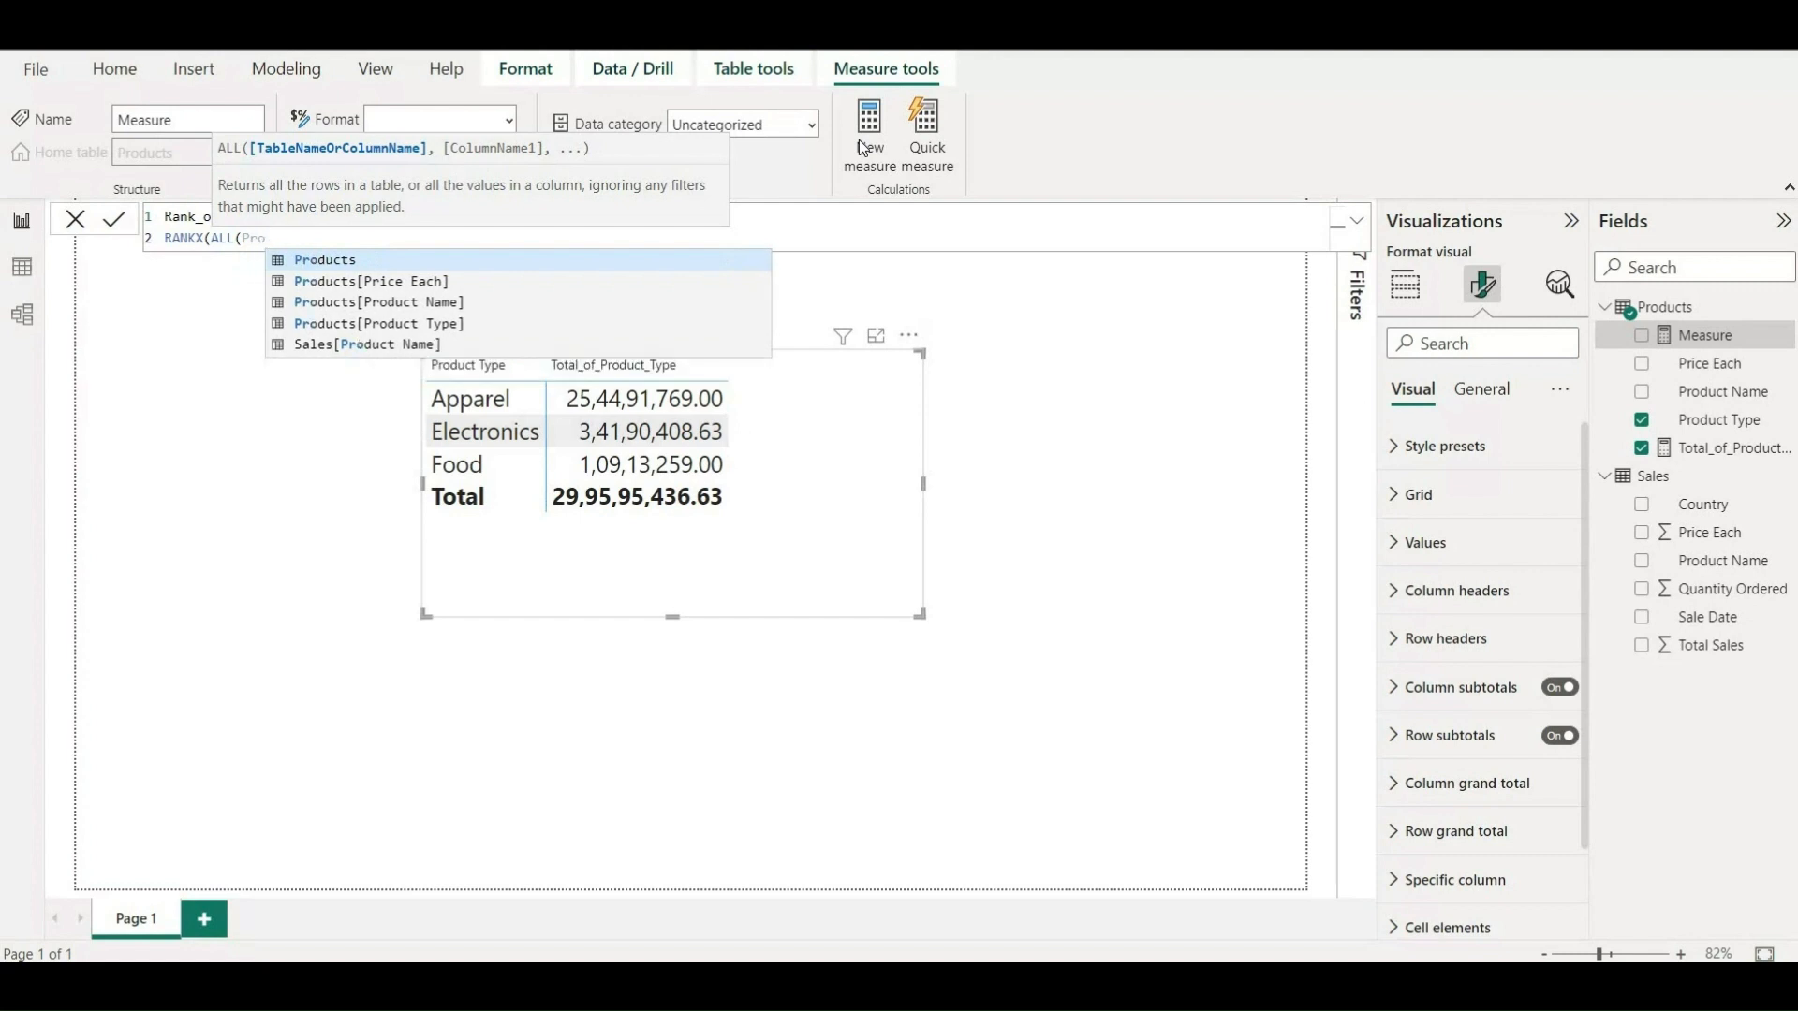
key("Down")
key("Down")
key("Down")
key("Tab")
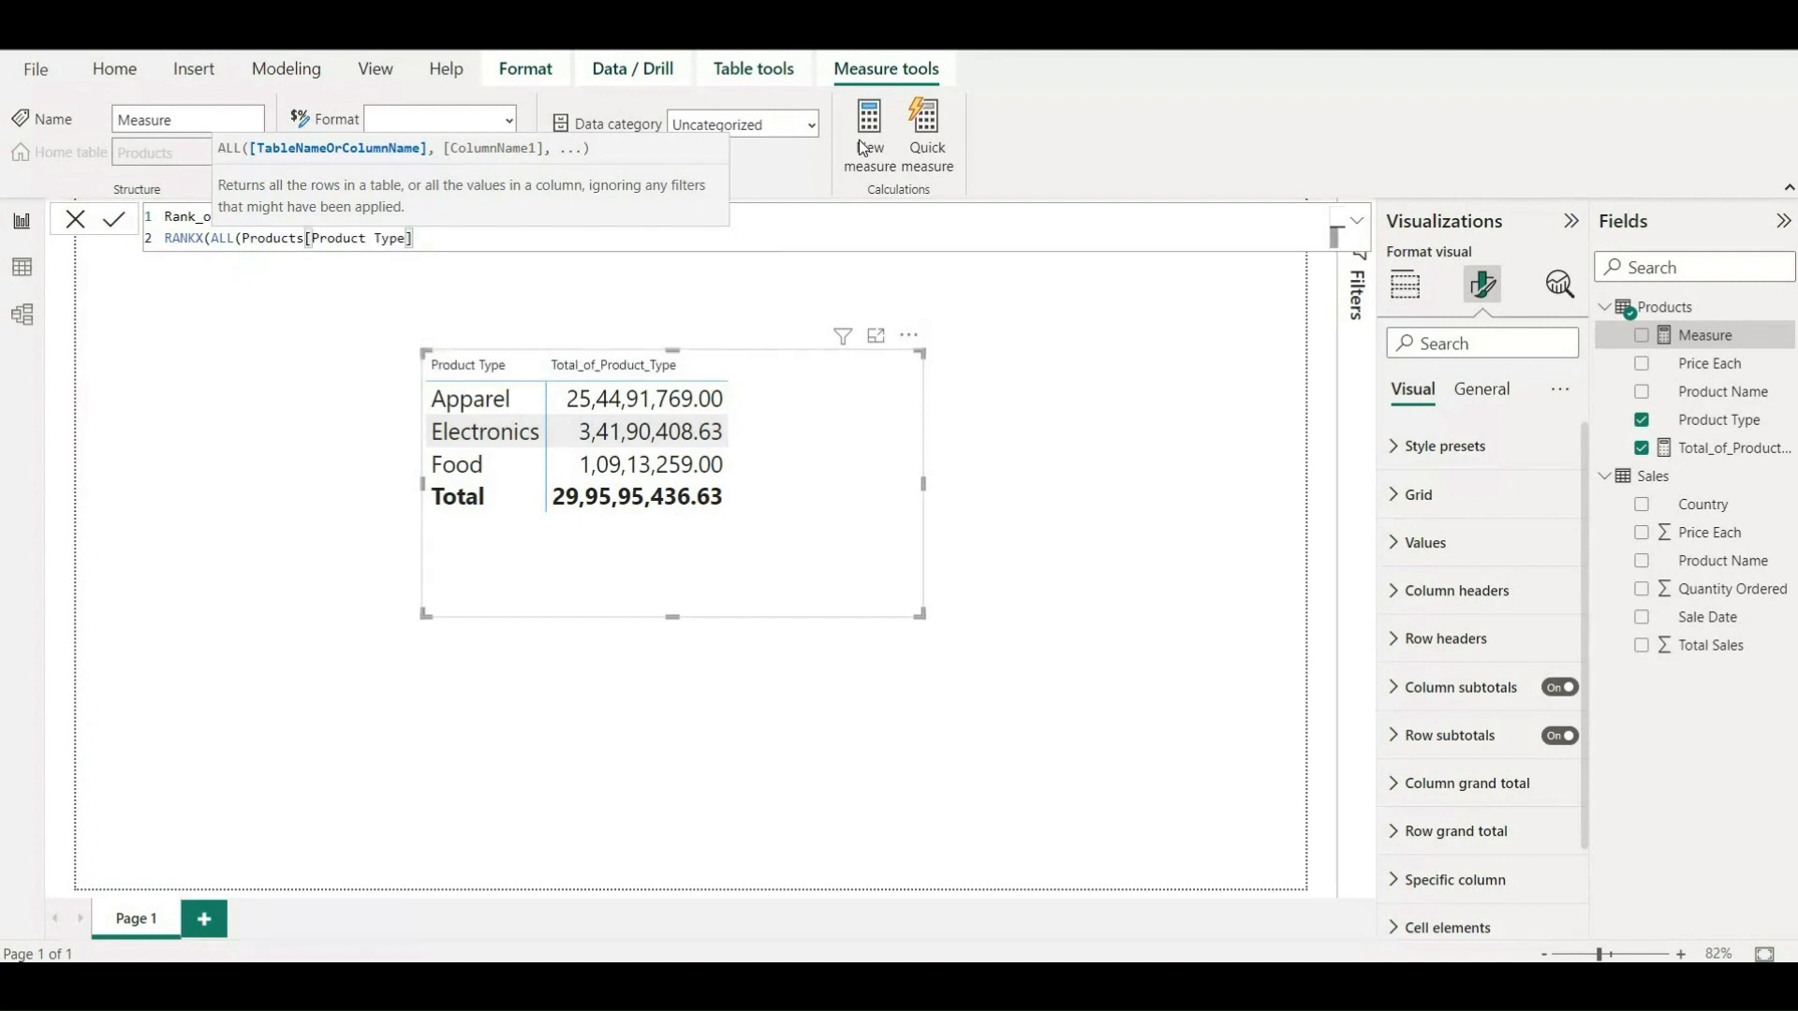
type("),")
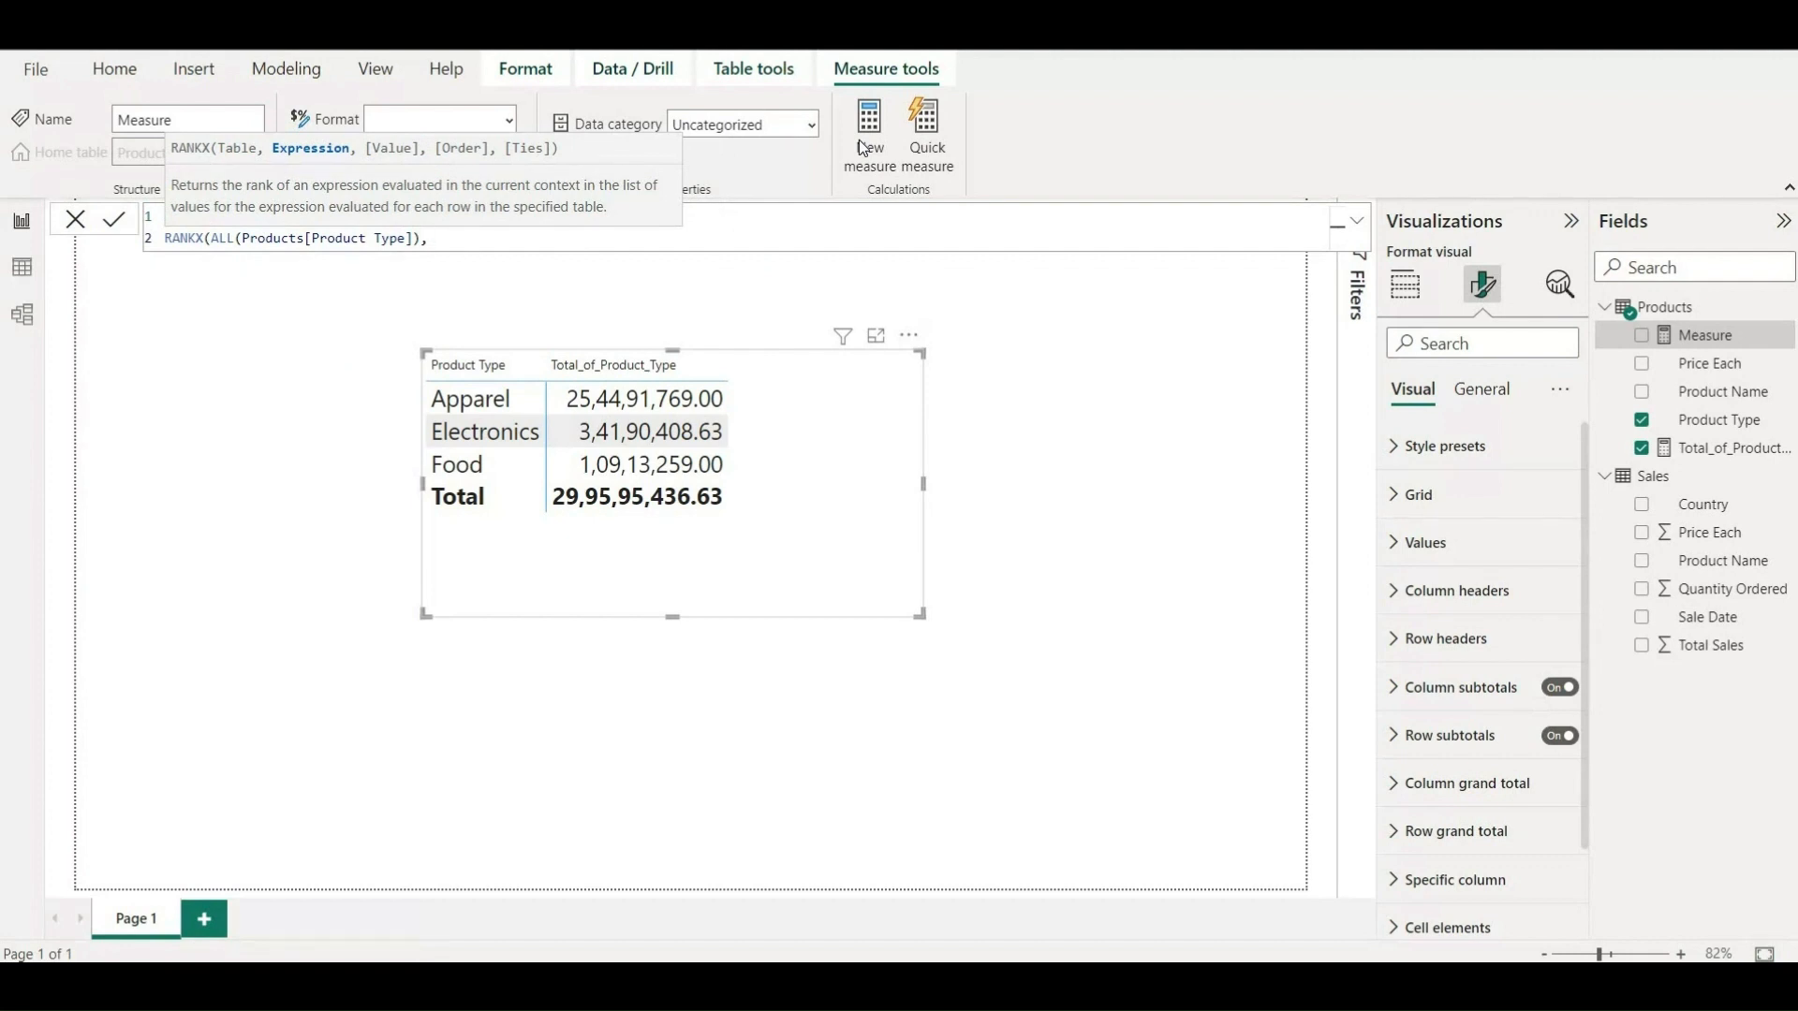
Complete the RANKX formula with [Total_of_Product_Type] as its expression, commit it, and add the Rank_of_Product_Type measure to the matrix.
type("Tota")
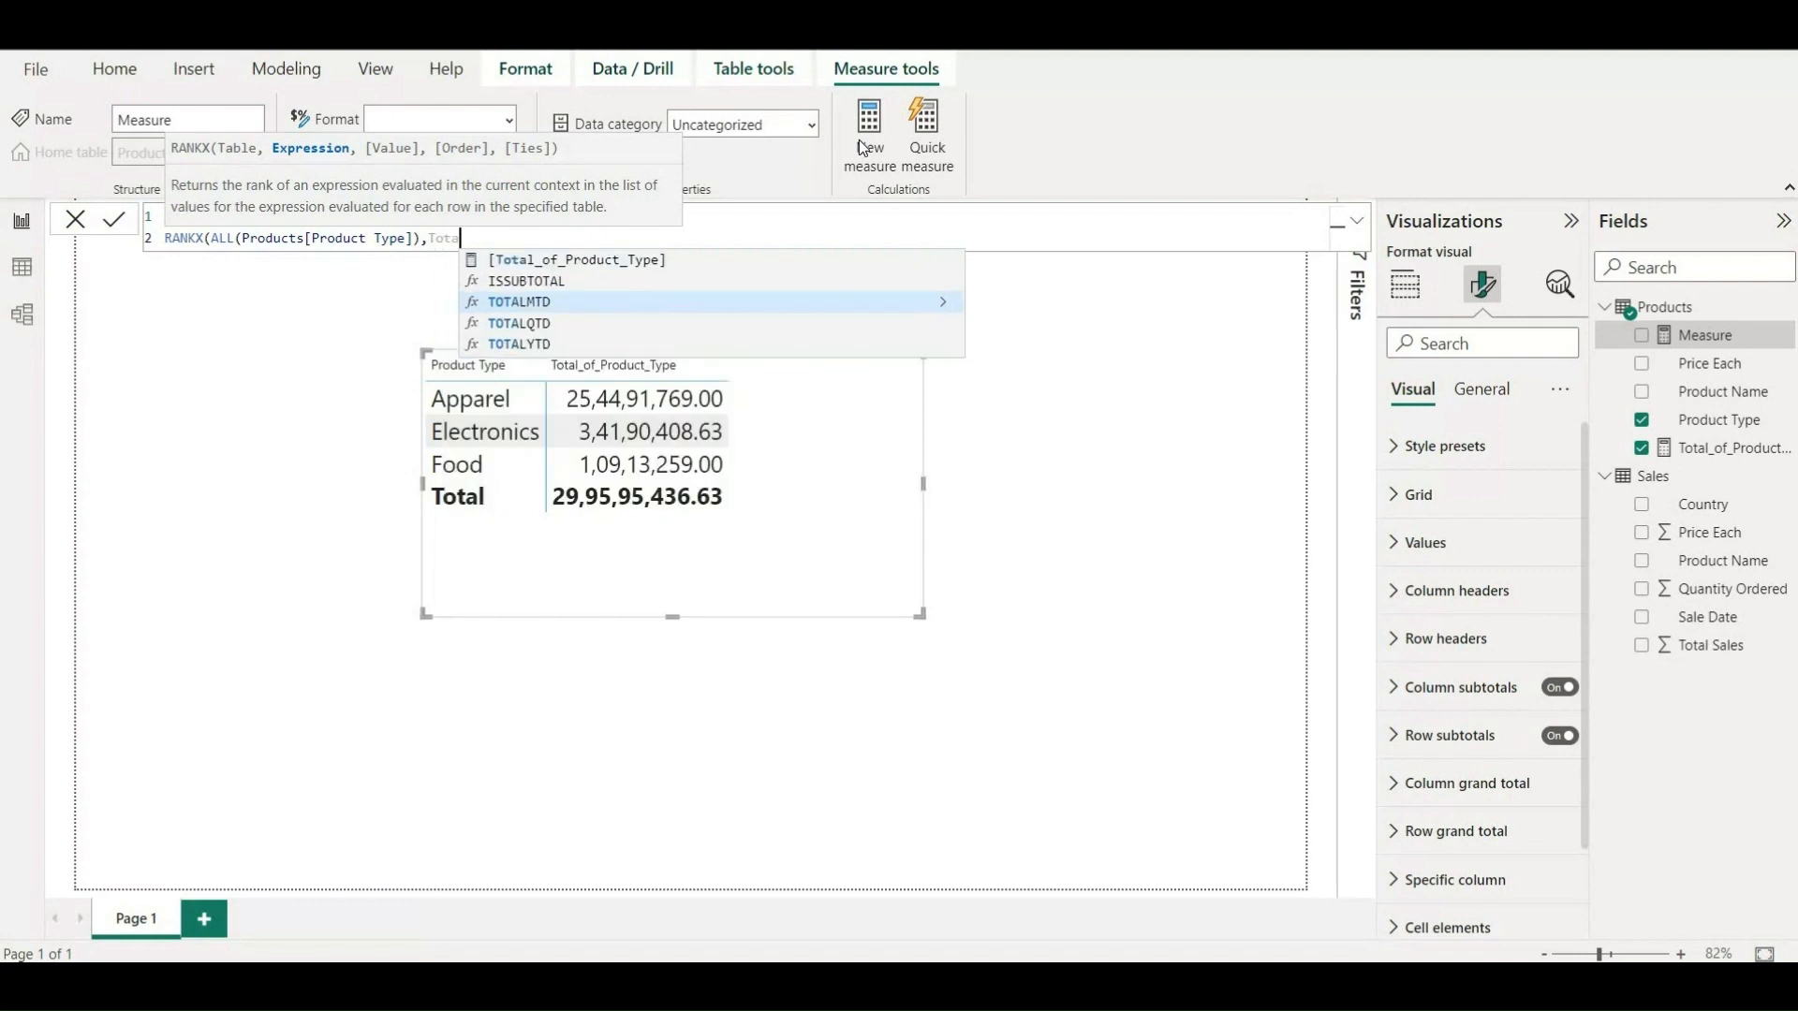
key("Up")
key("Up")
key("Tab")
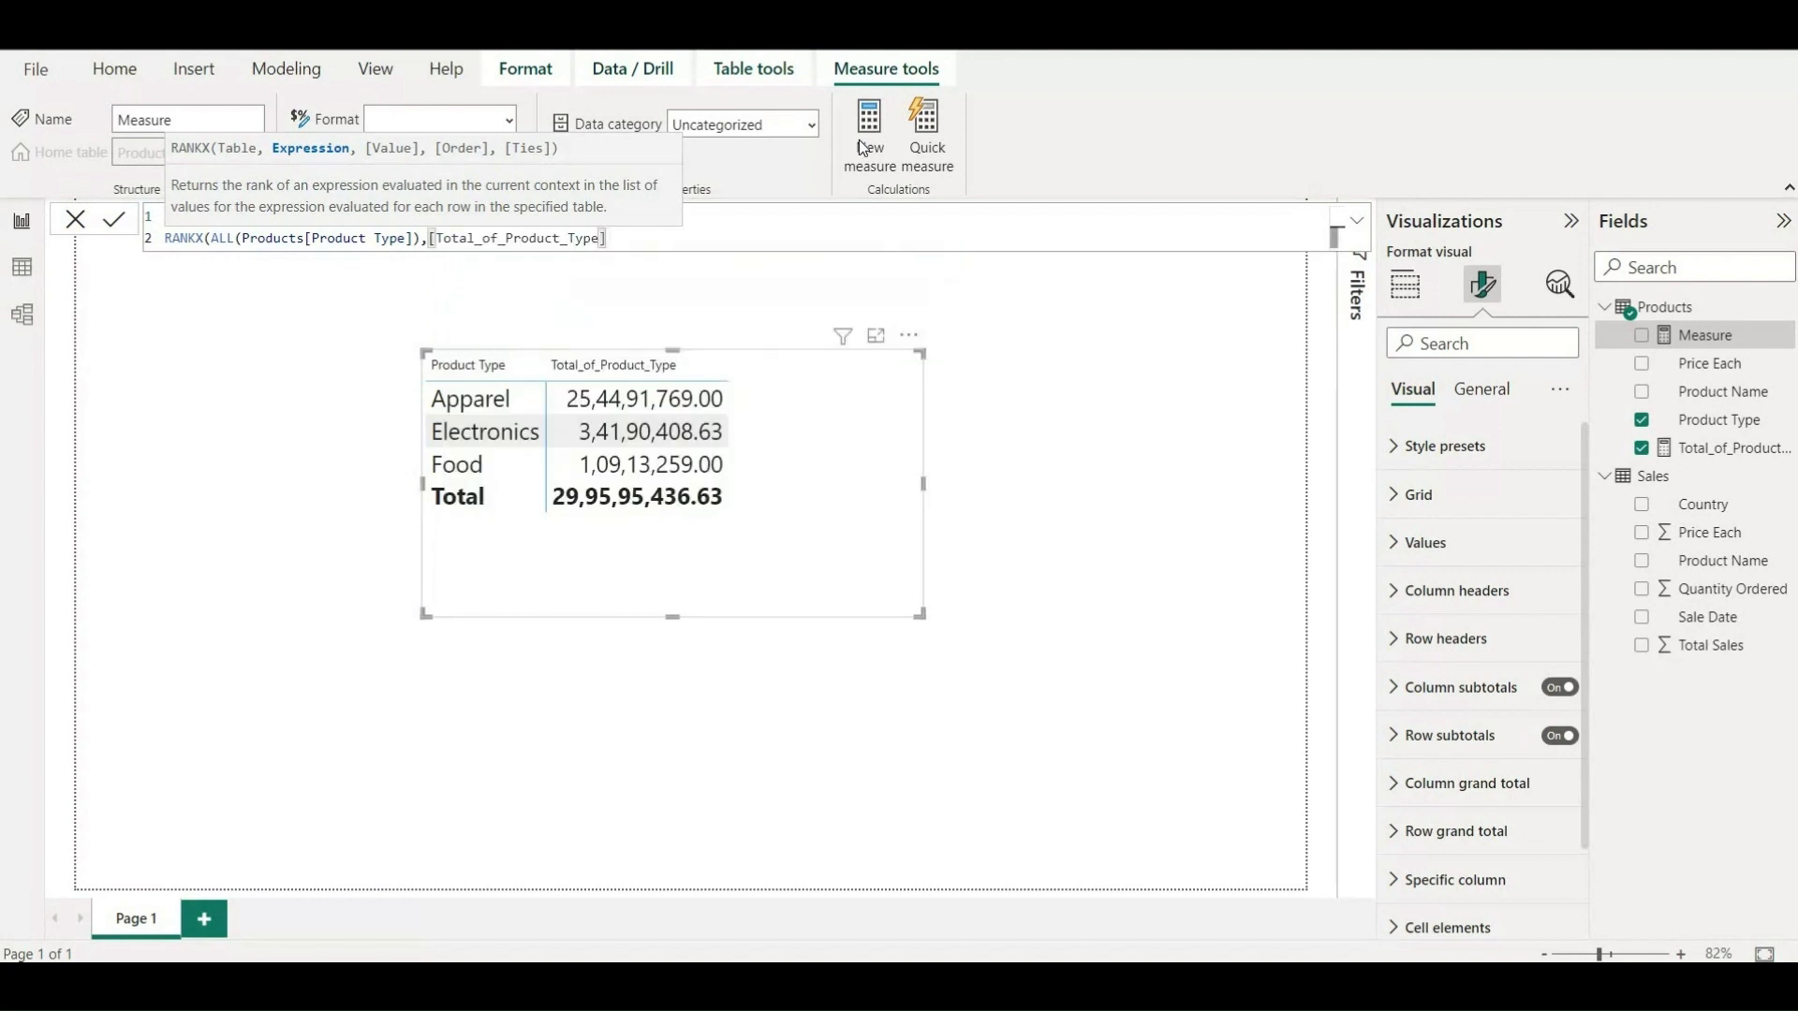
type(",,")
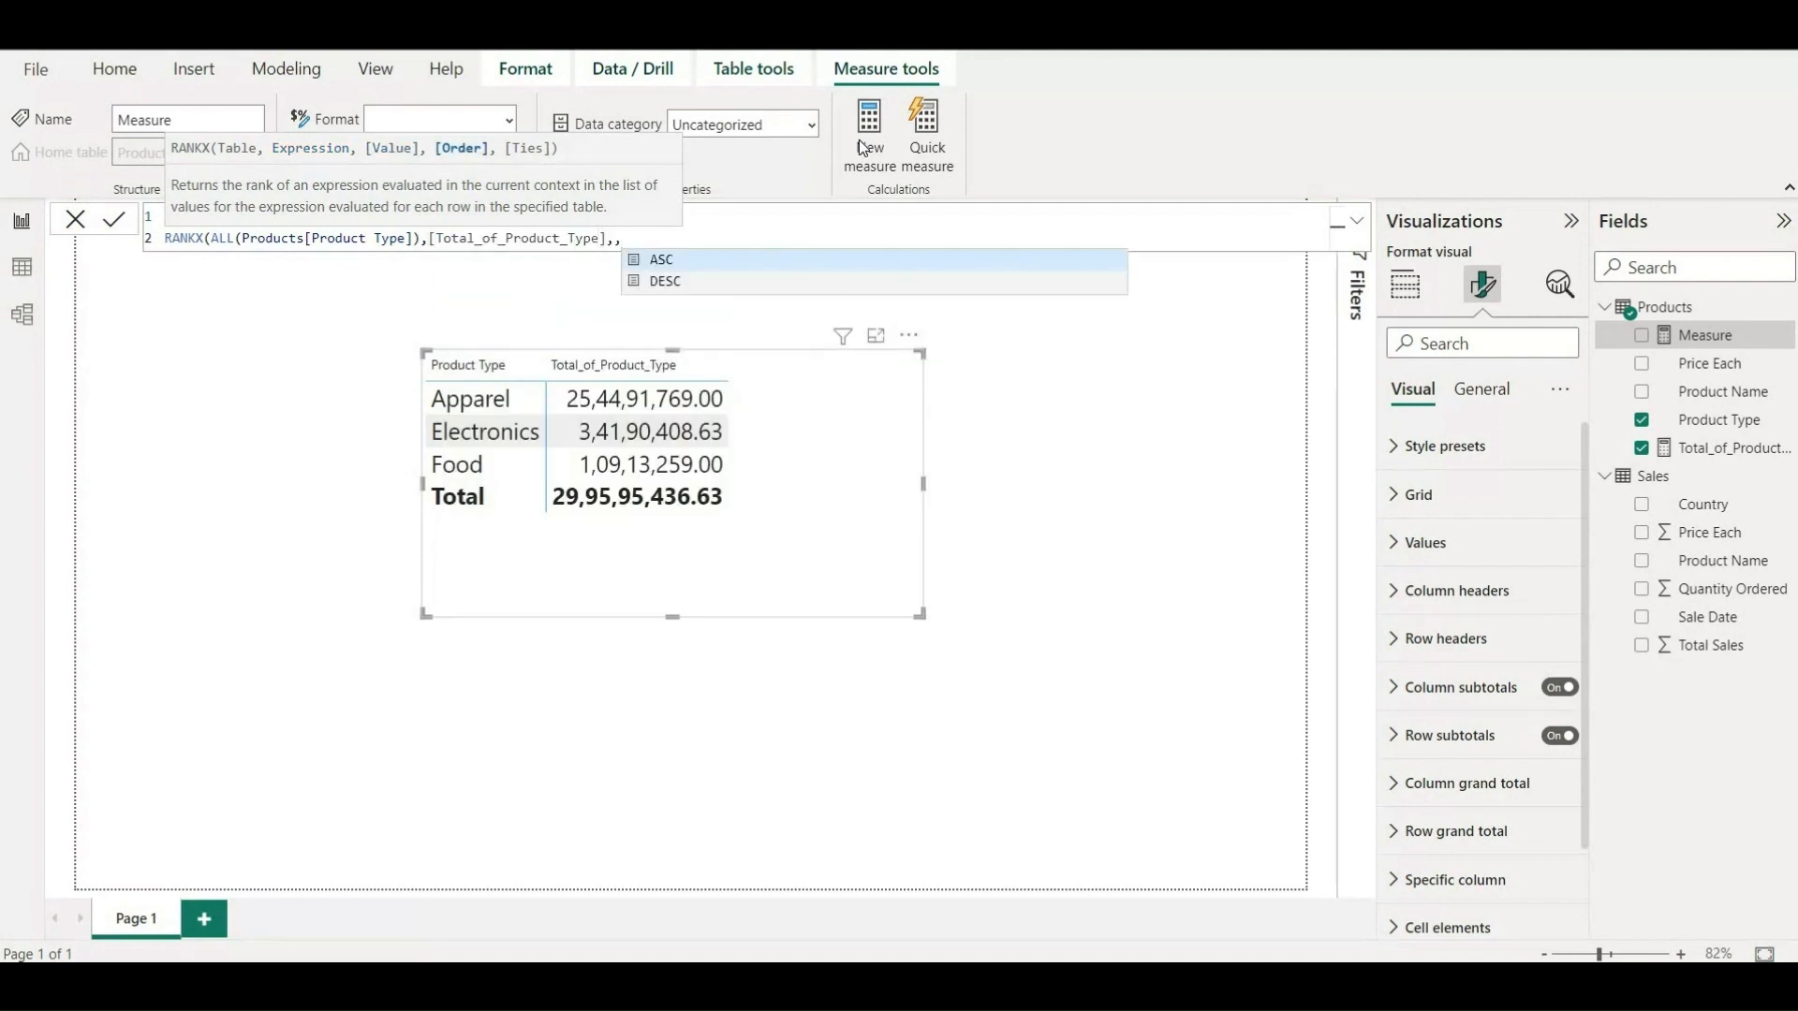
key("BackSpace")
key("BackSpace")
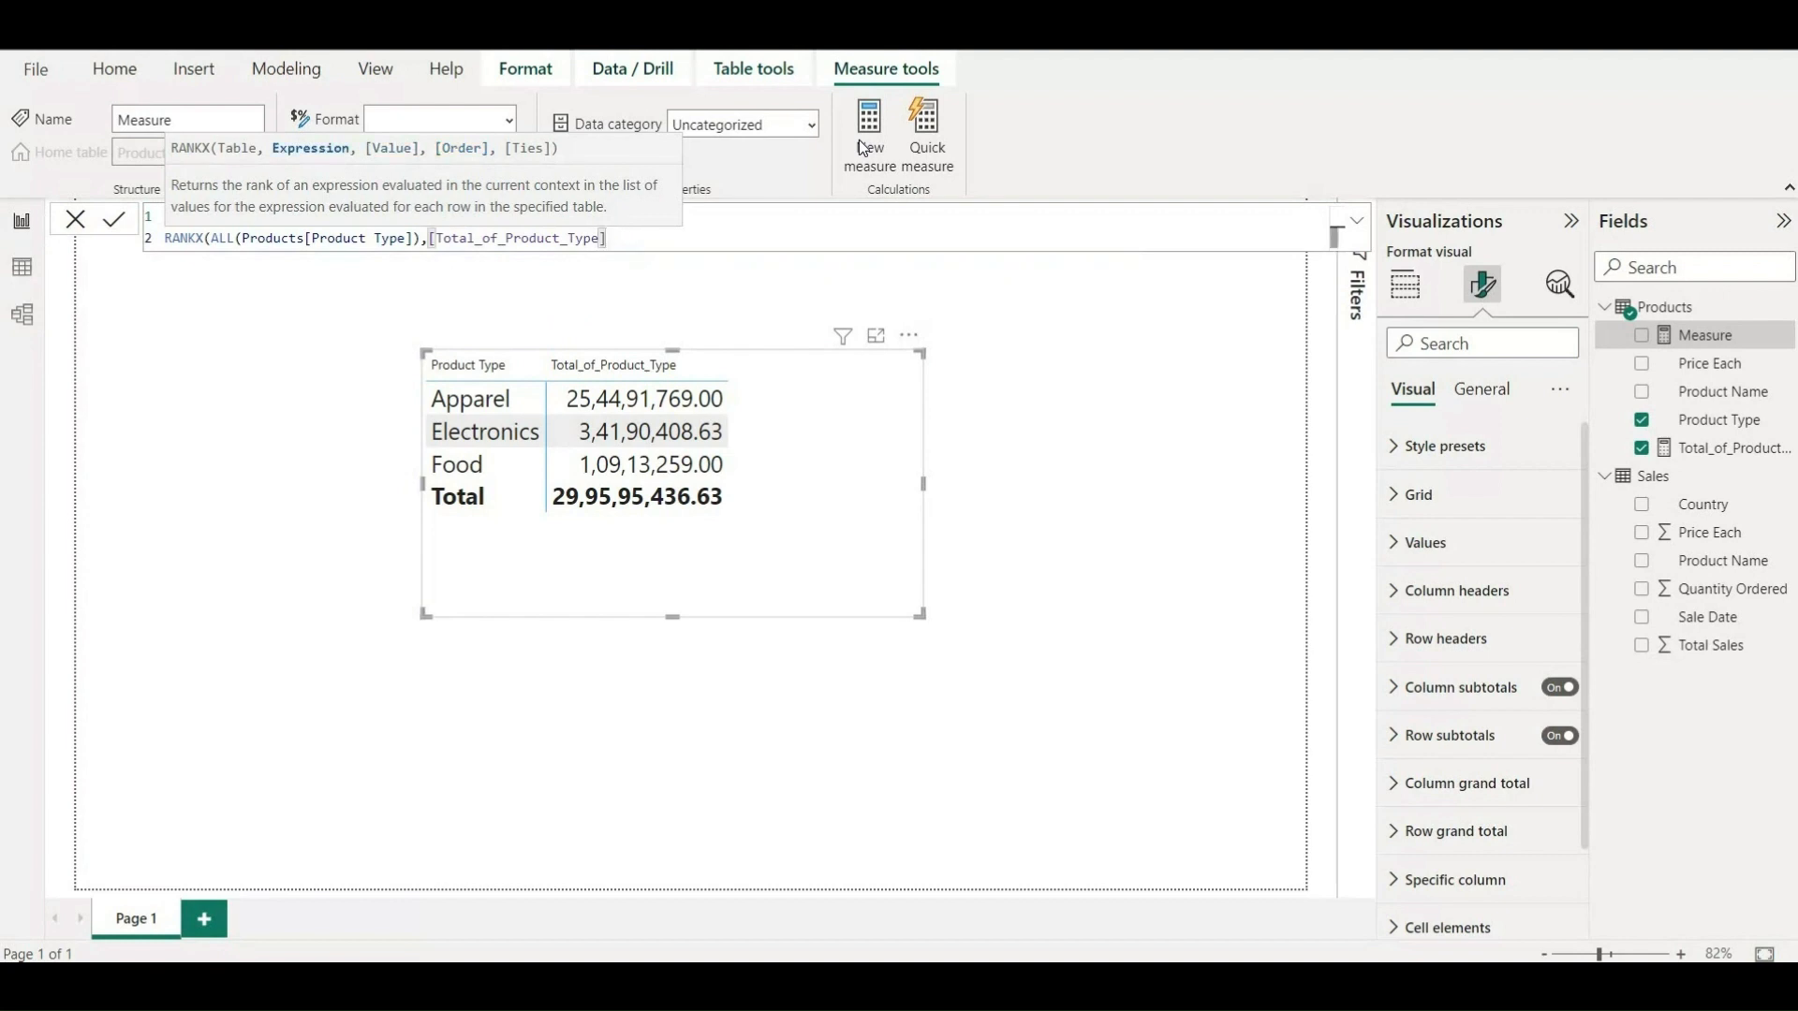
type(")")
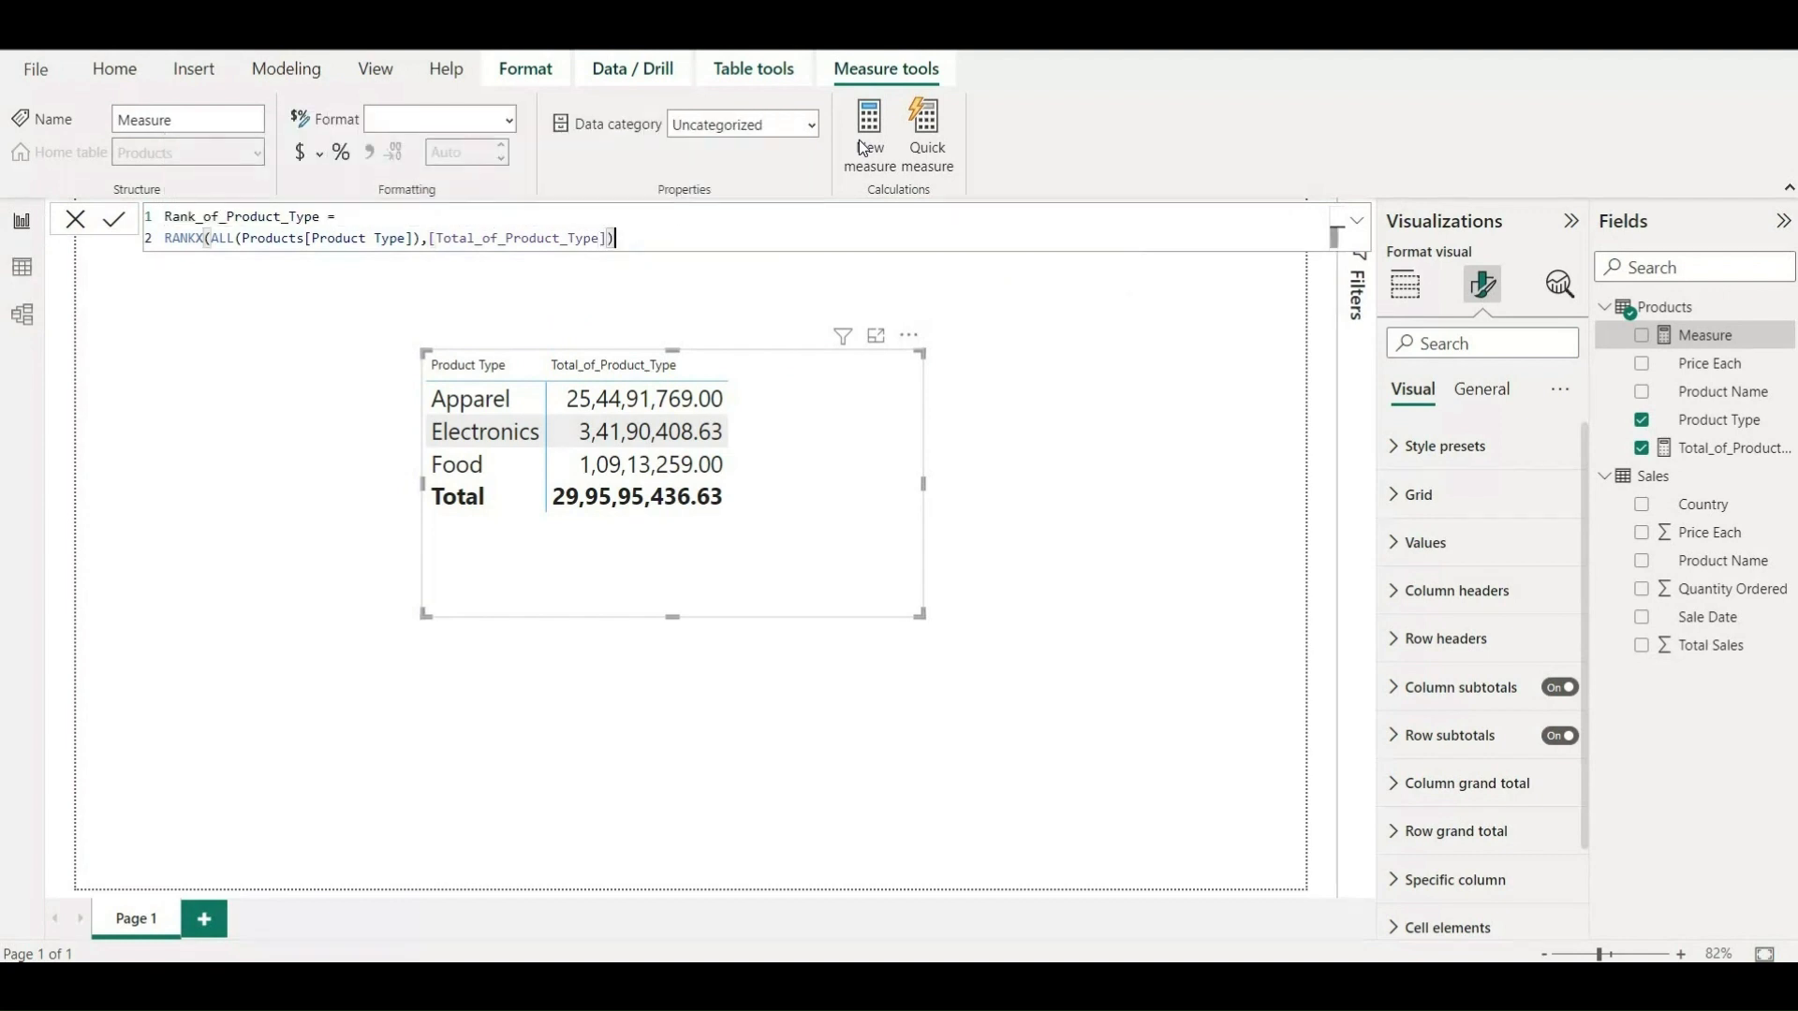
key("Return")
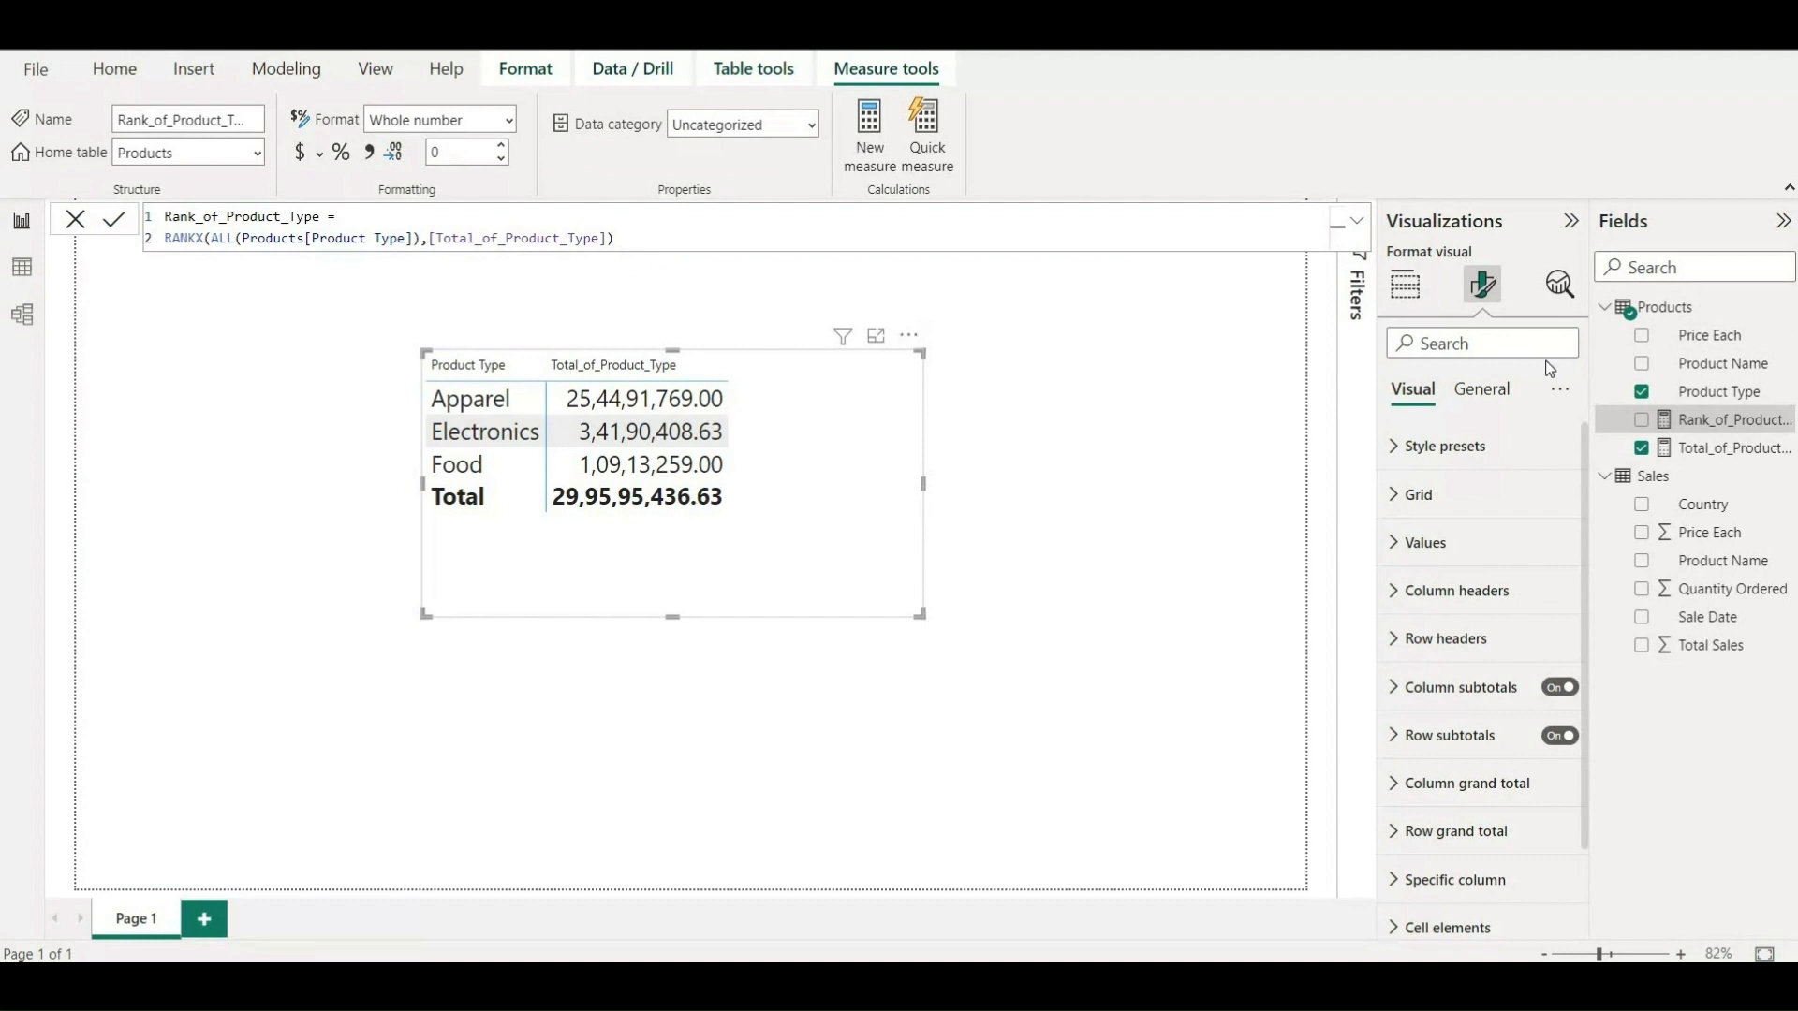
left_click(1641, 420)
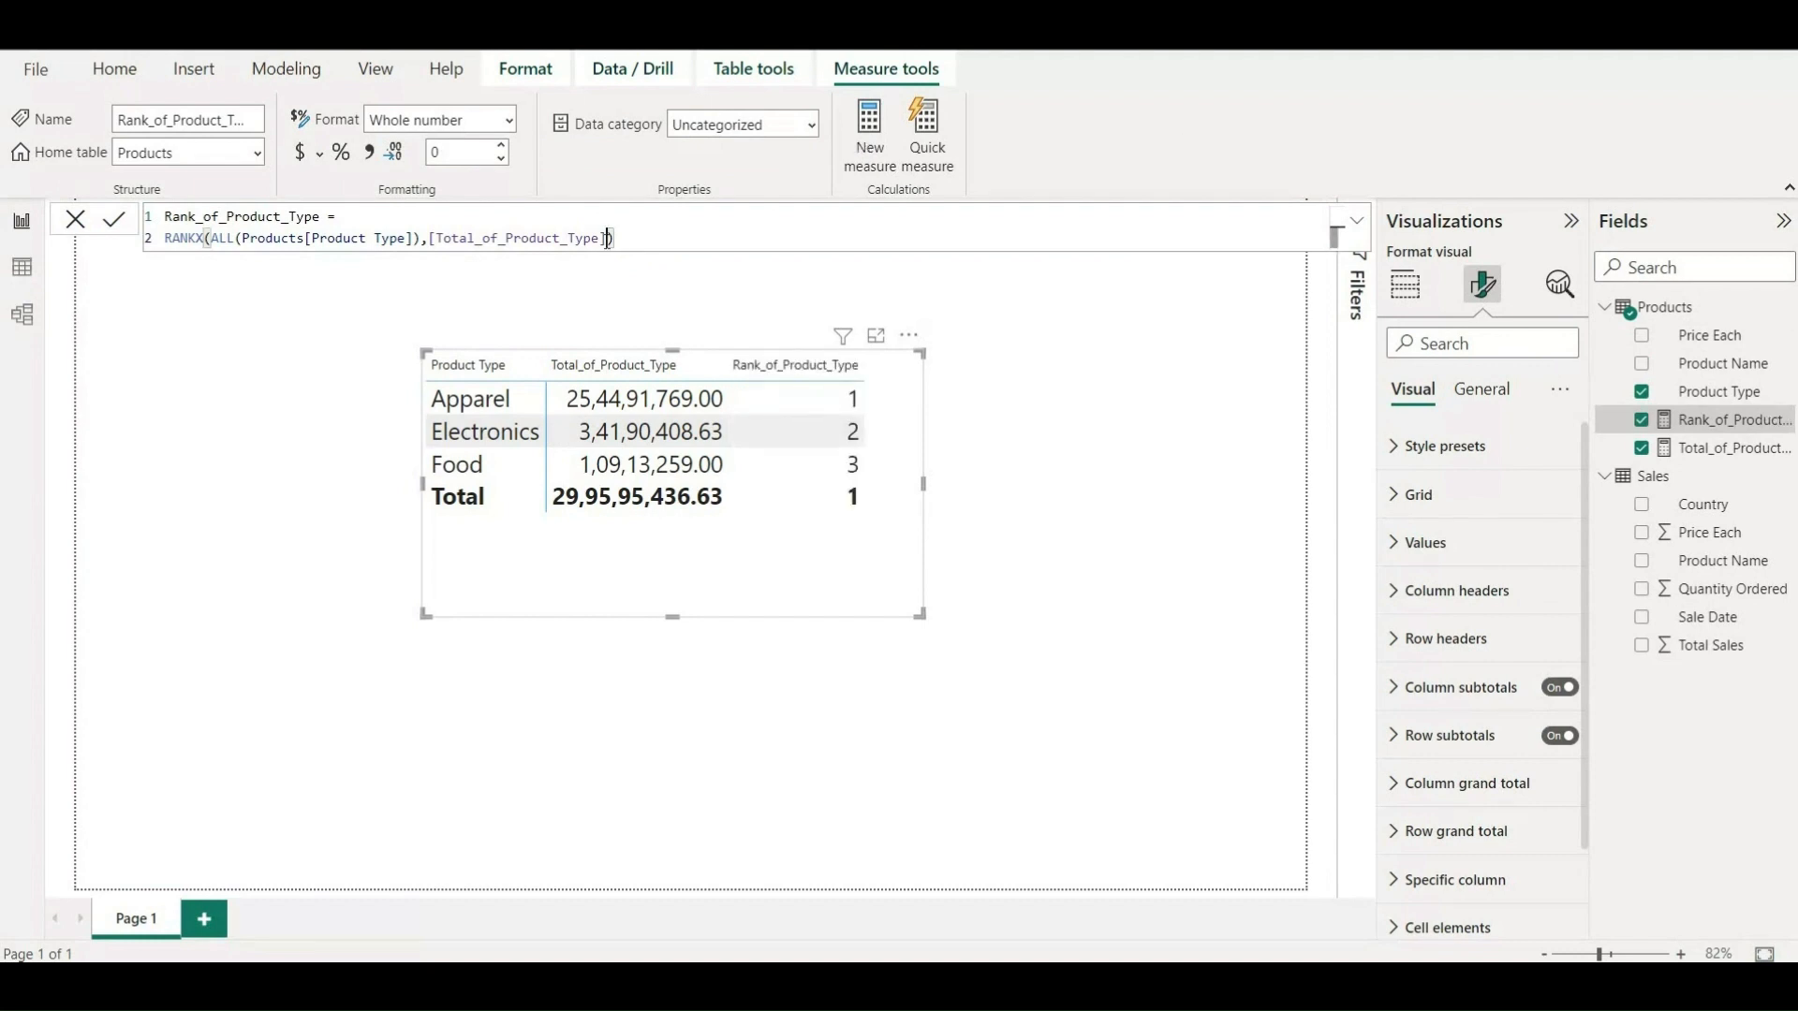
Extend the Rank_of_Product_Type formula with a skipped value argument and ASC as the ranking order.
type(",,")
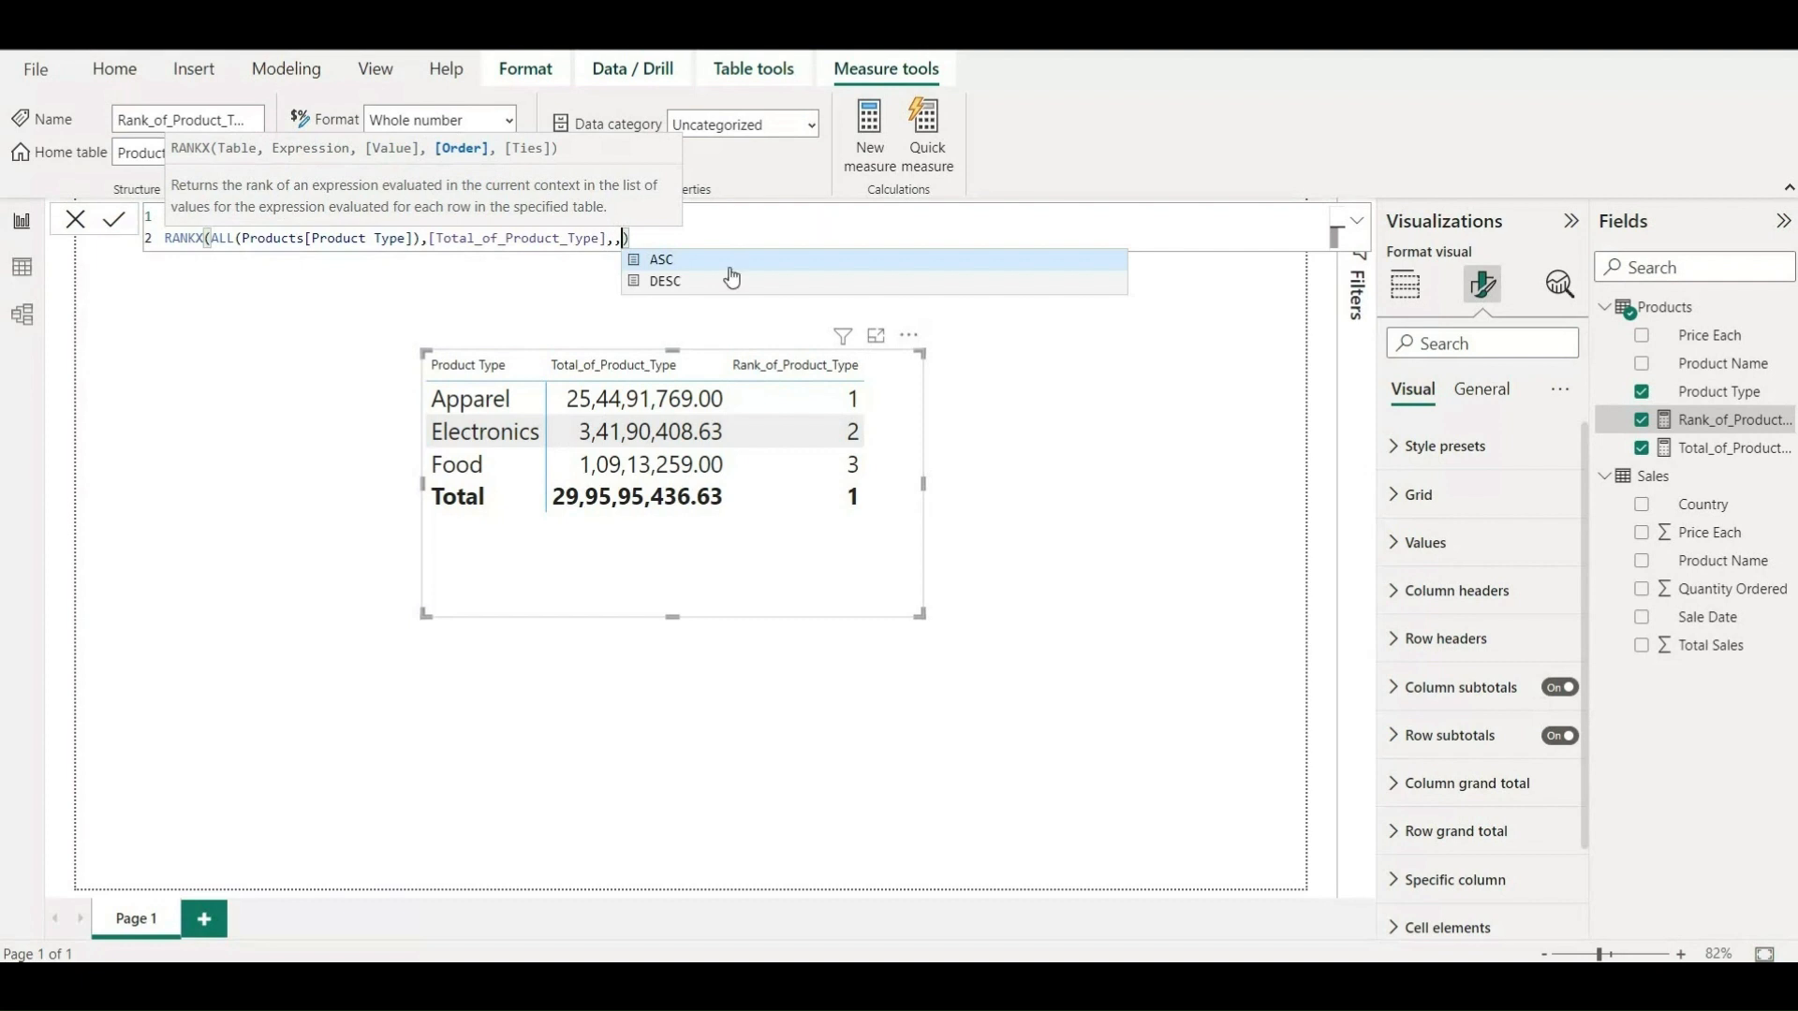
left_click(662, 262)
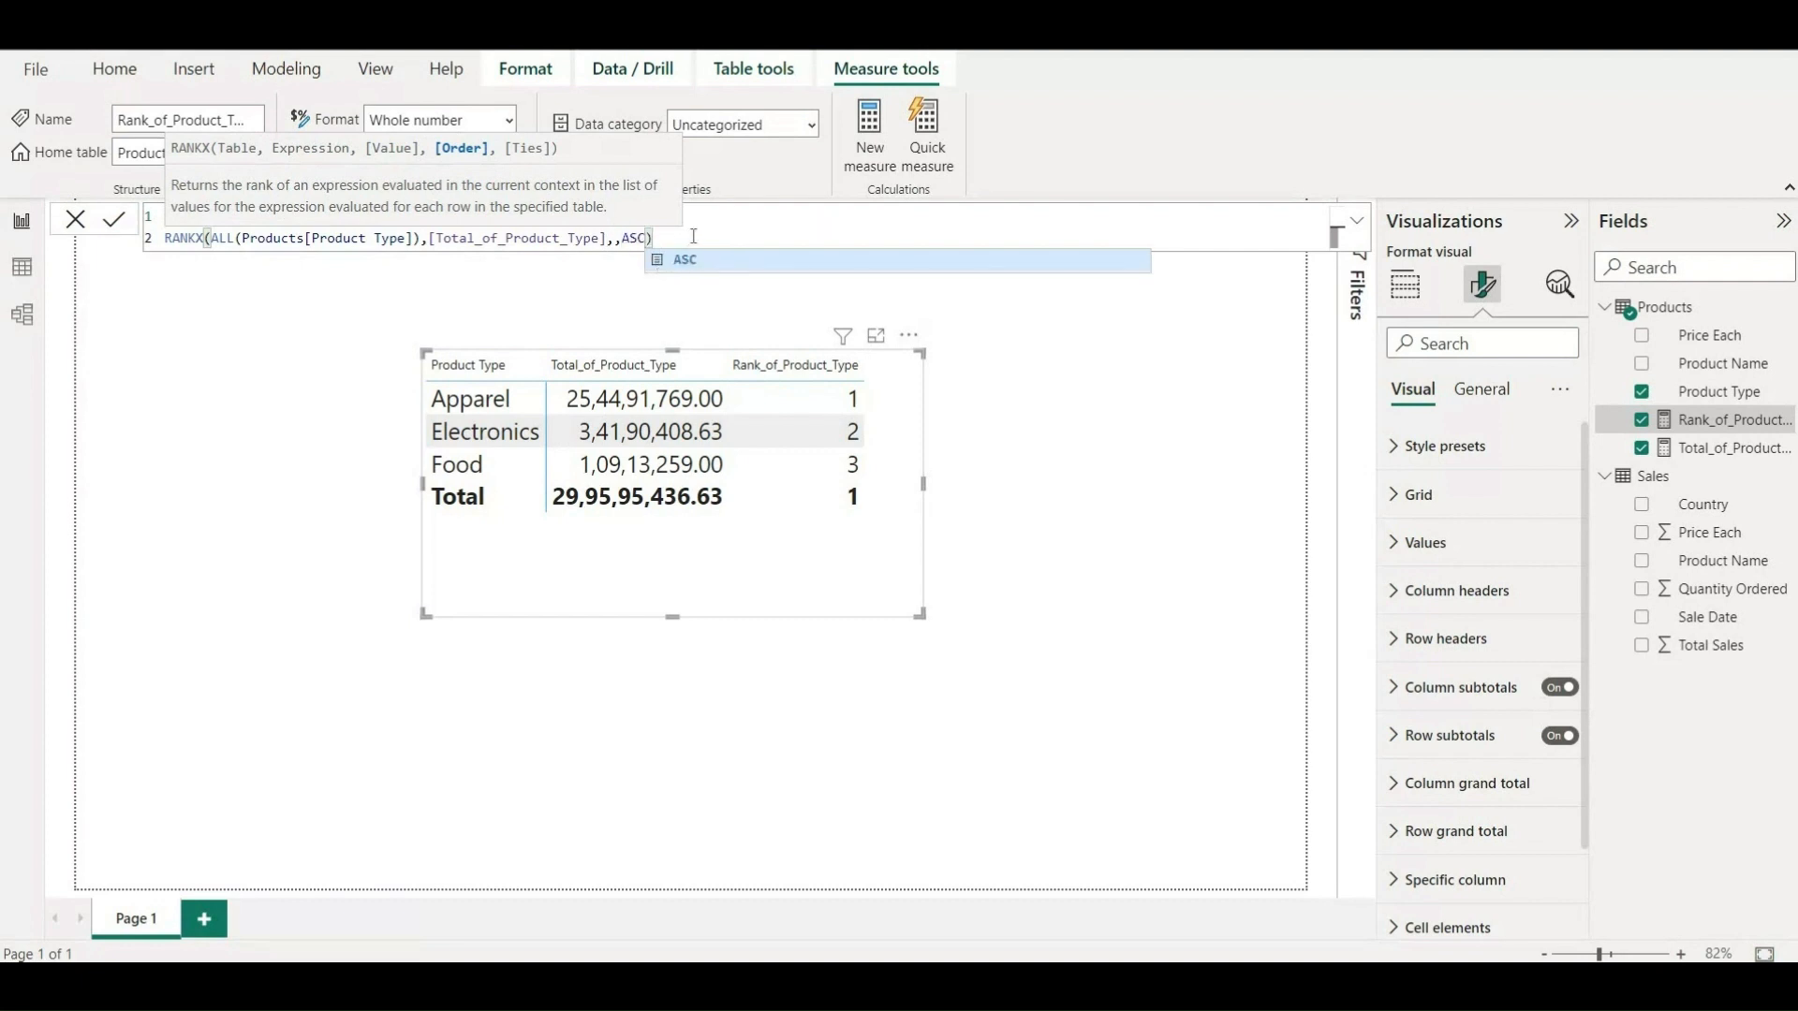
left_click(694, 236)
key("Return")
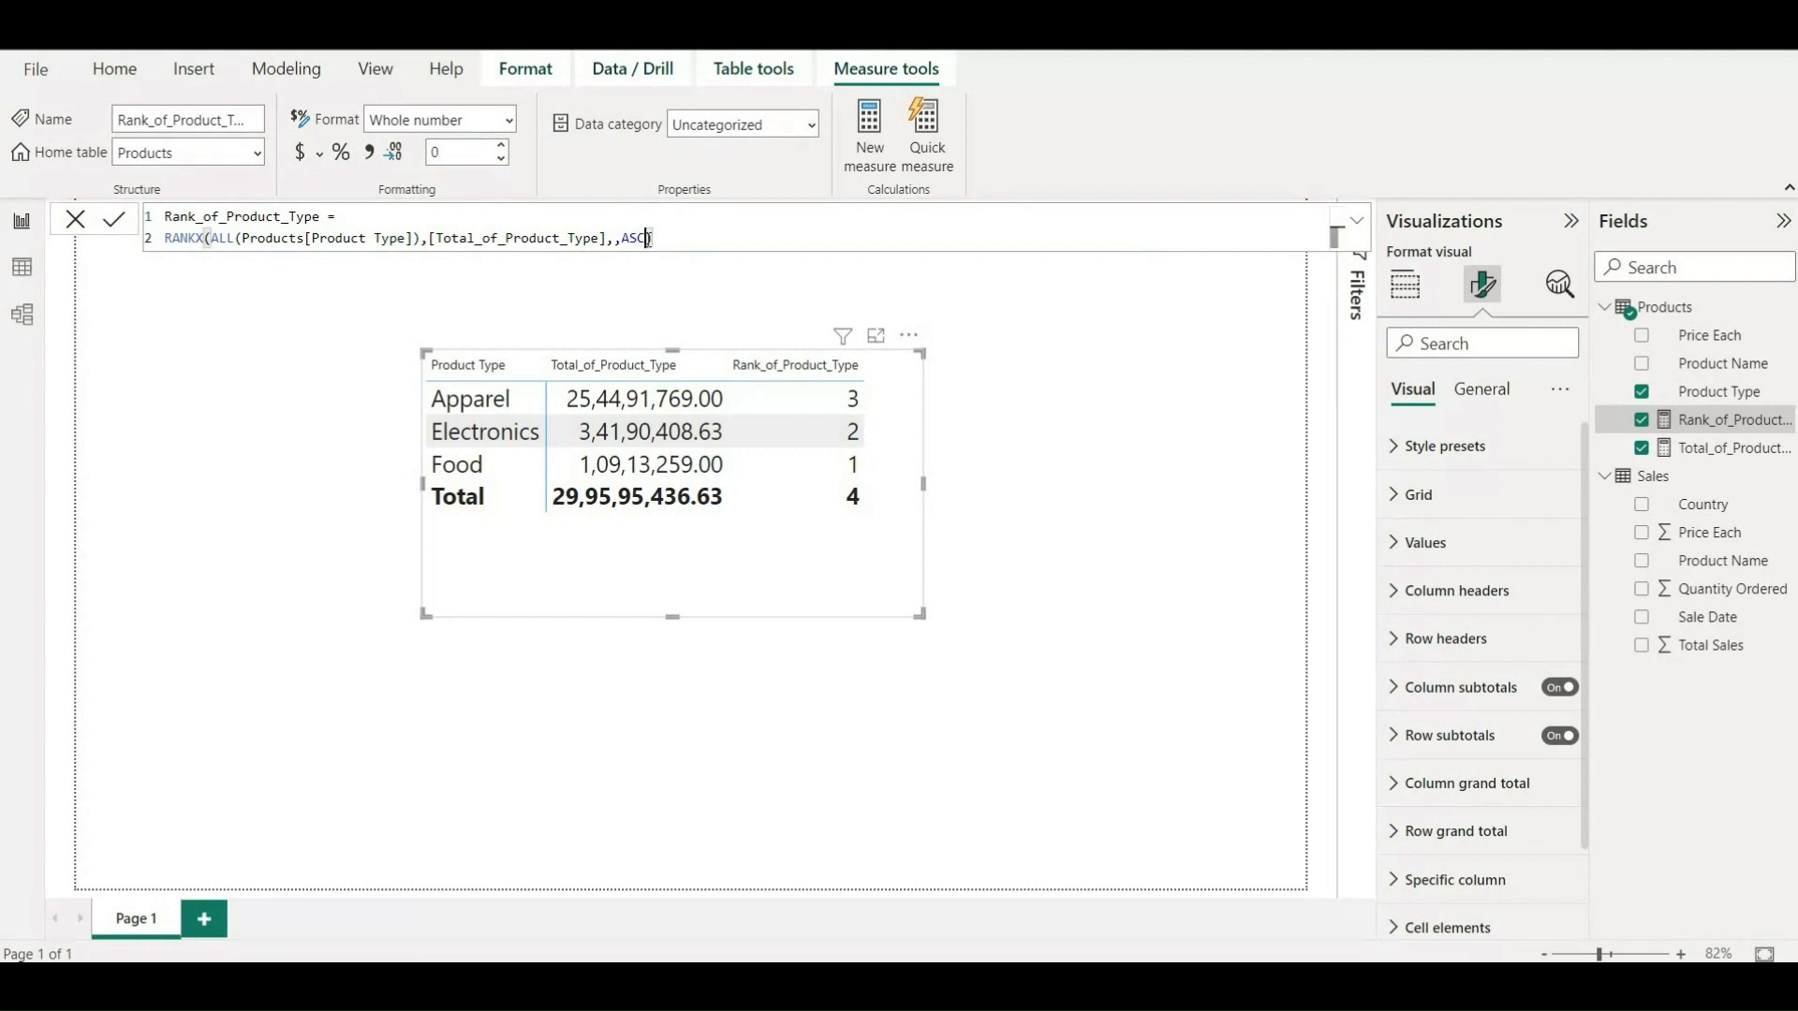
Change the order argument in the Rank_of_Product_Type formula to DESC and commit the measure.
double_click(648, 240)
key("BackSpace")
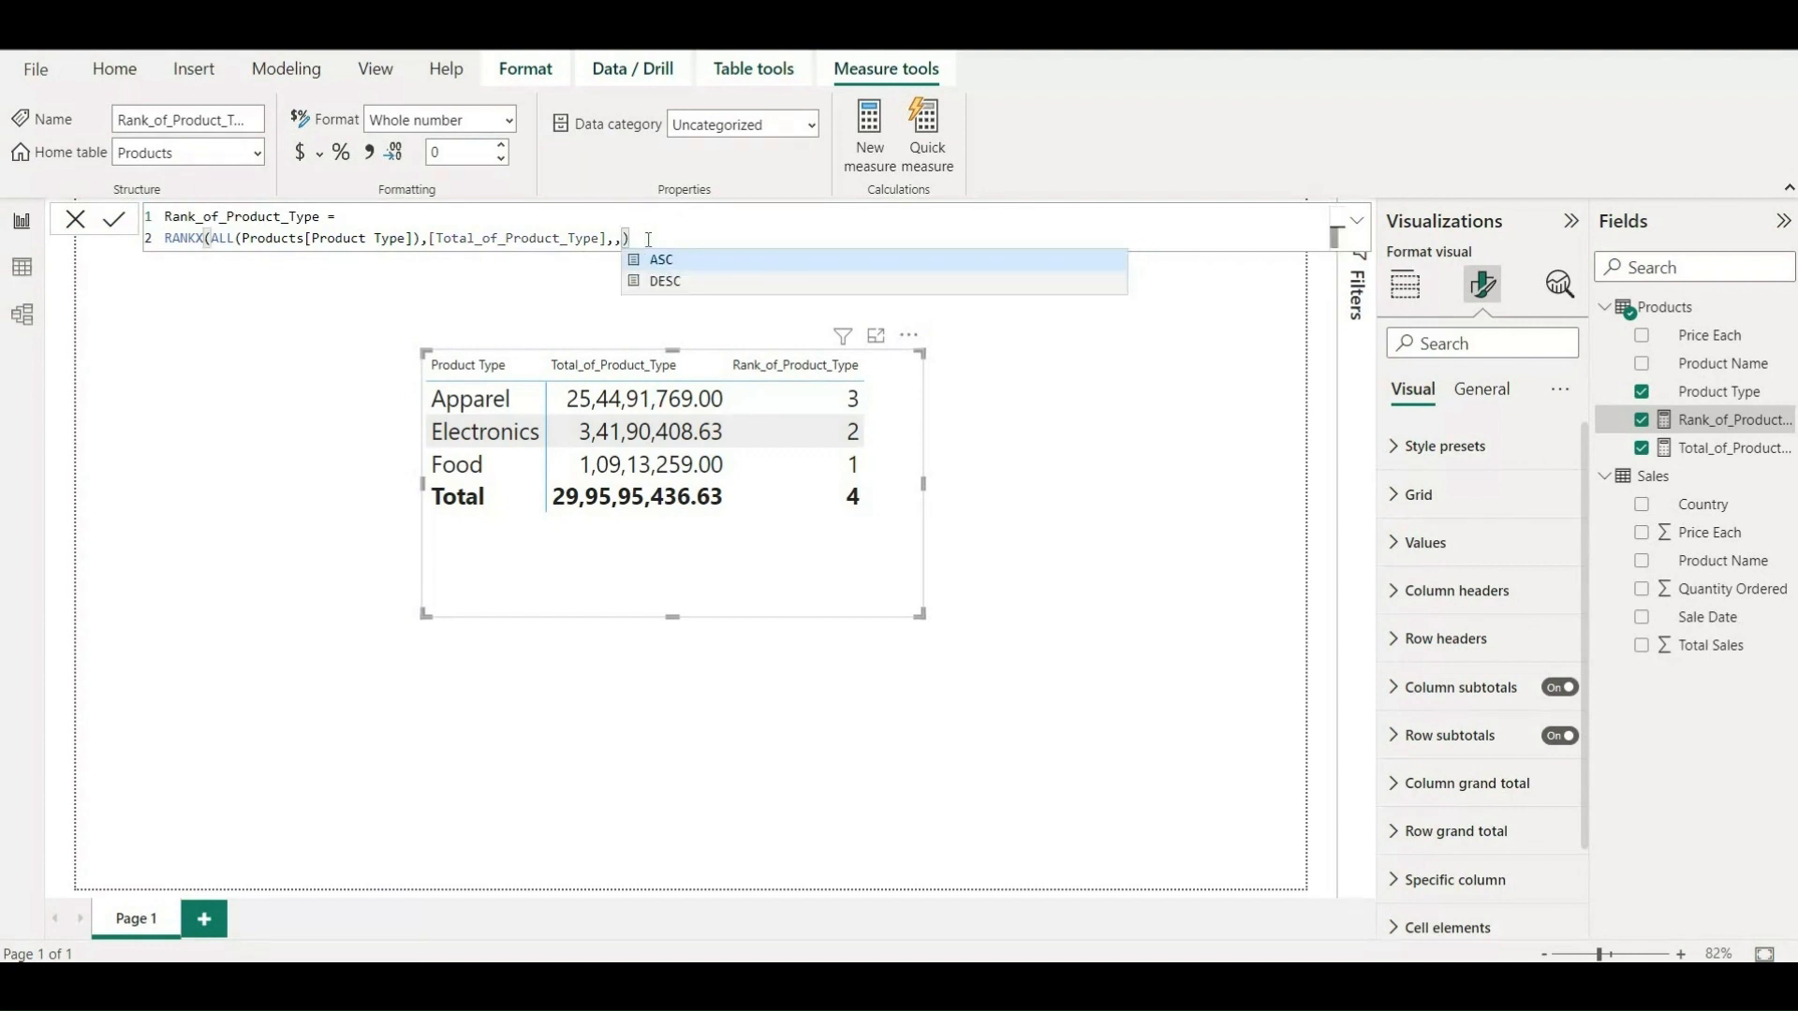
type("DESC")
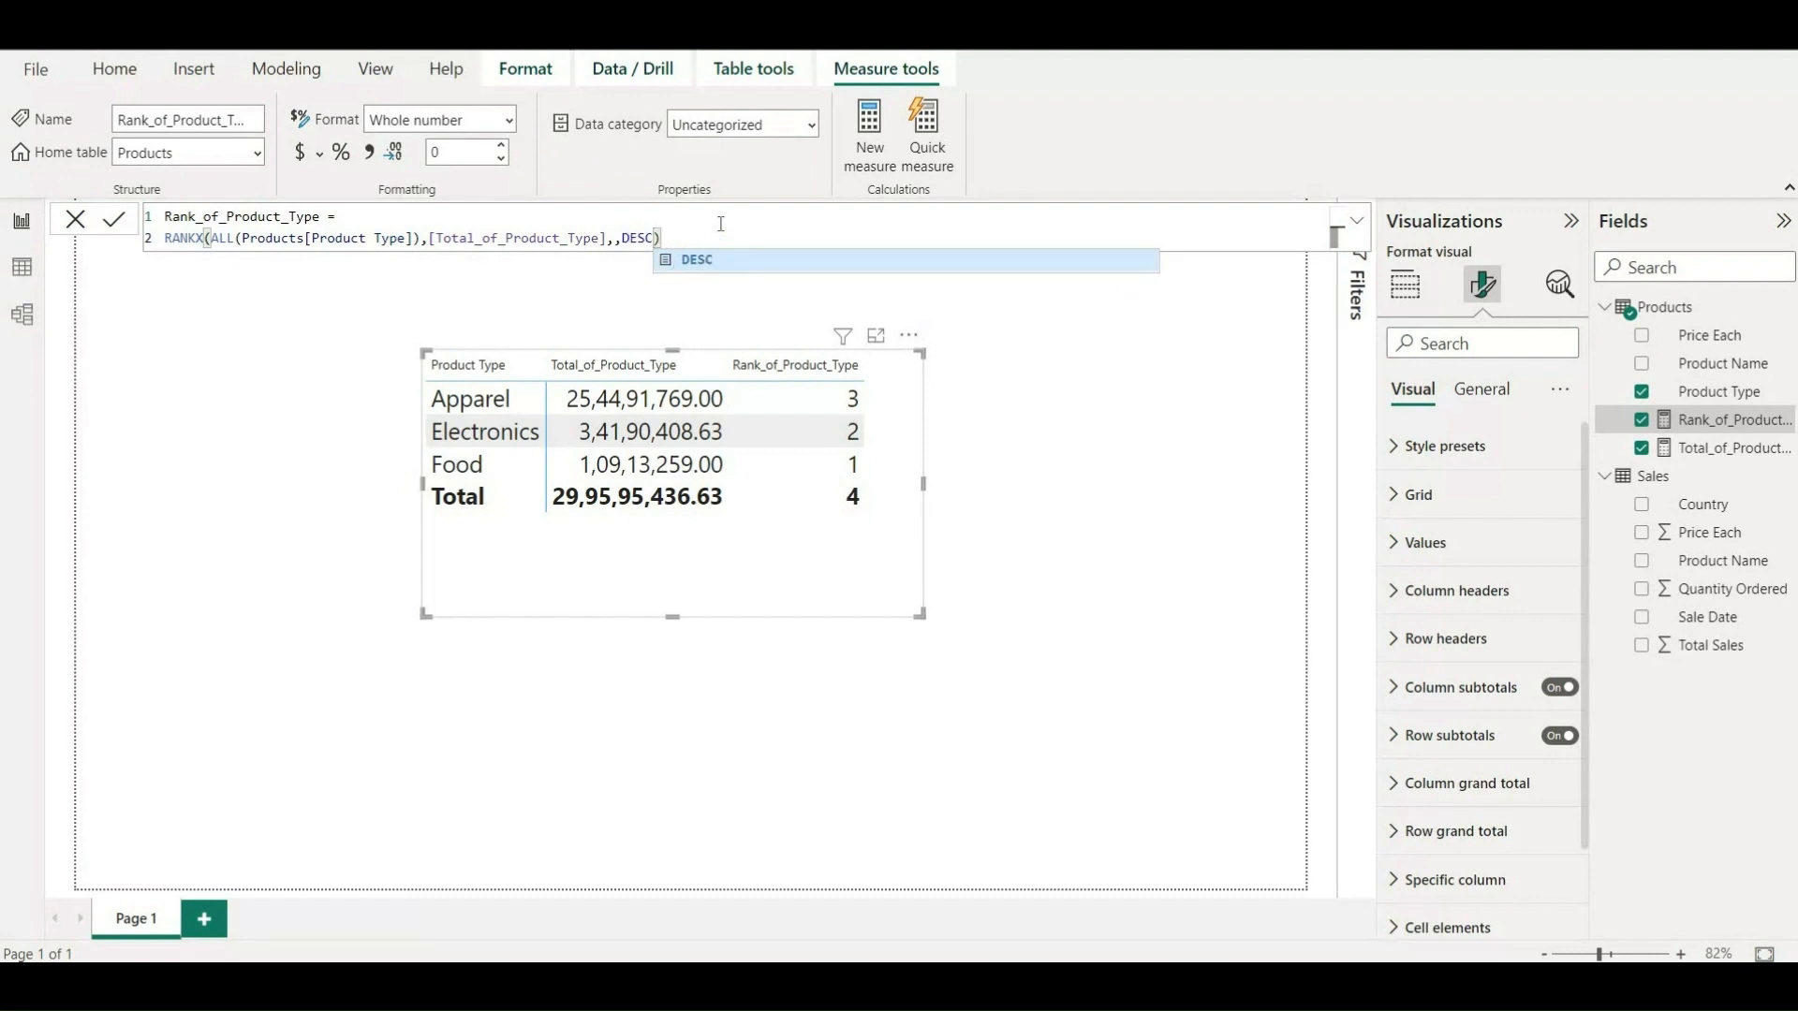
left_click(721, 224)
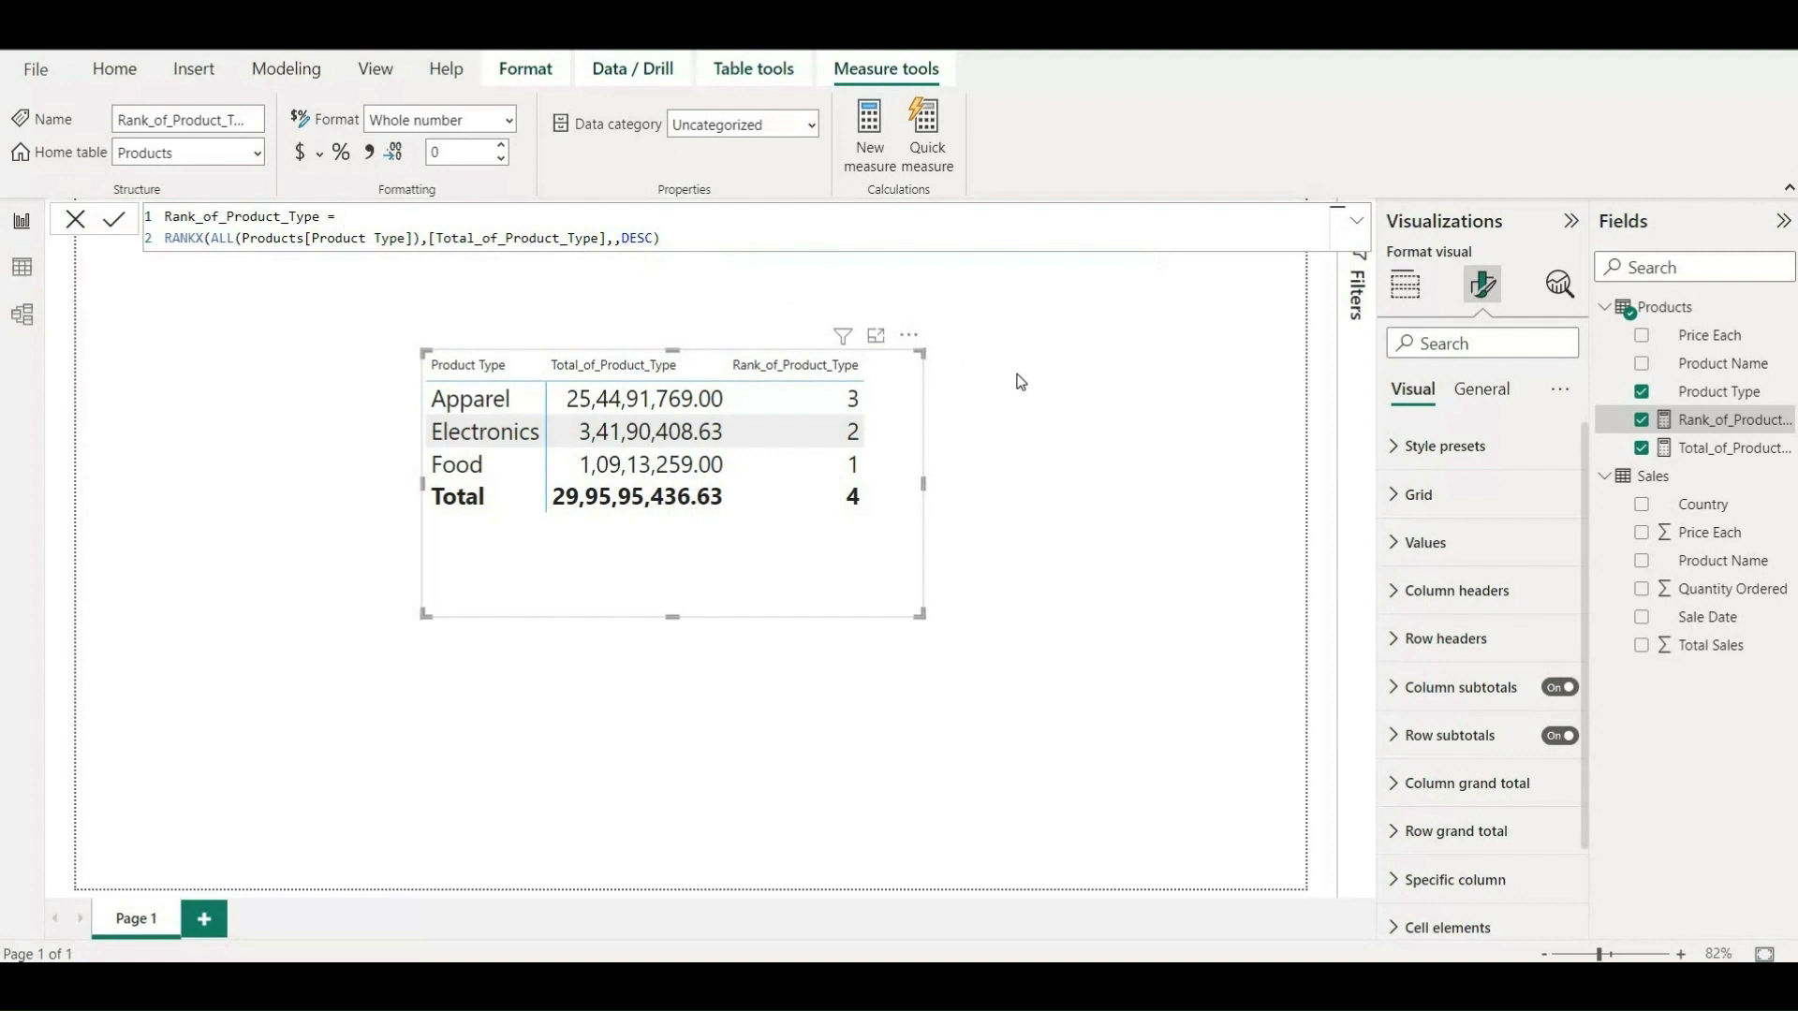
key("Return")
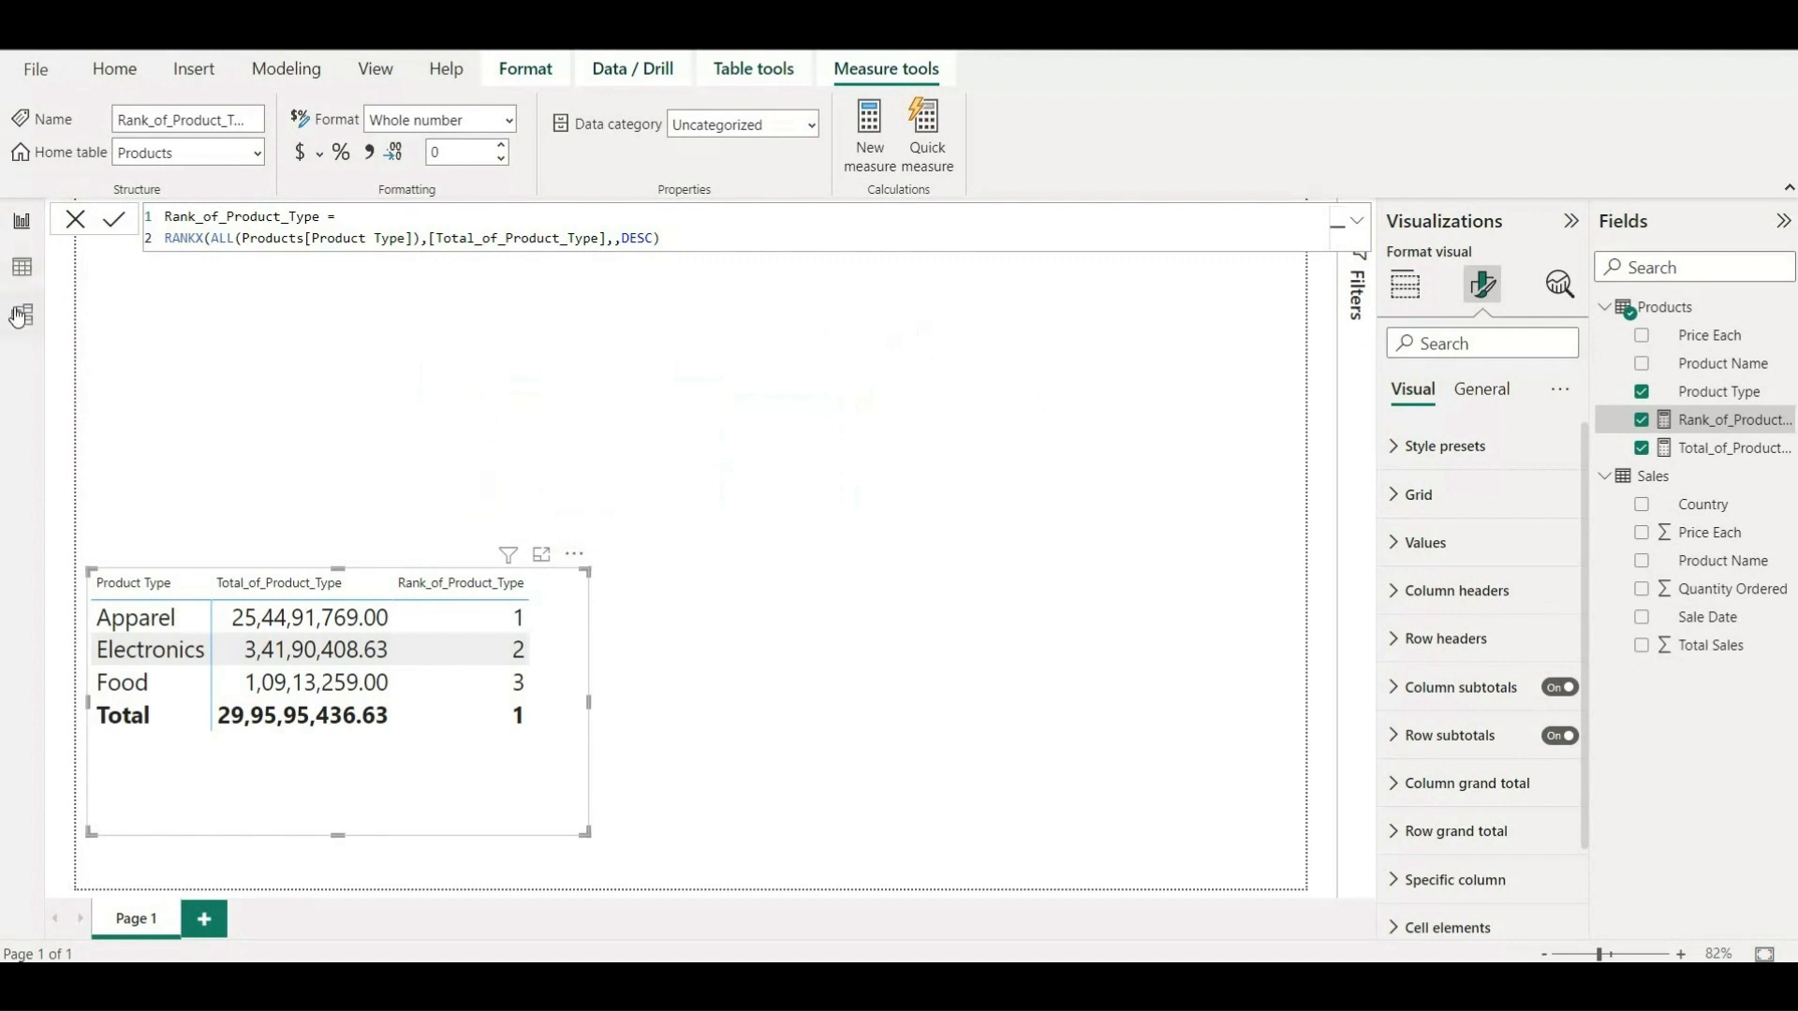
In the model view, load the Products_2 table from the Excel workbook Z_Products Table_2.xlsx.
left_click(20, 316)
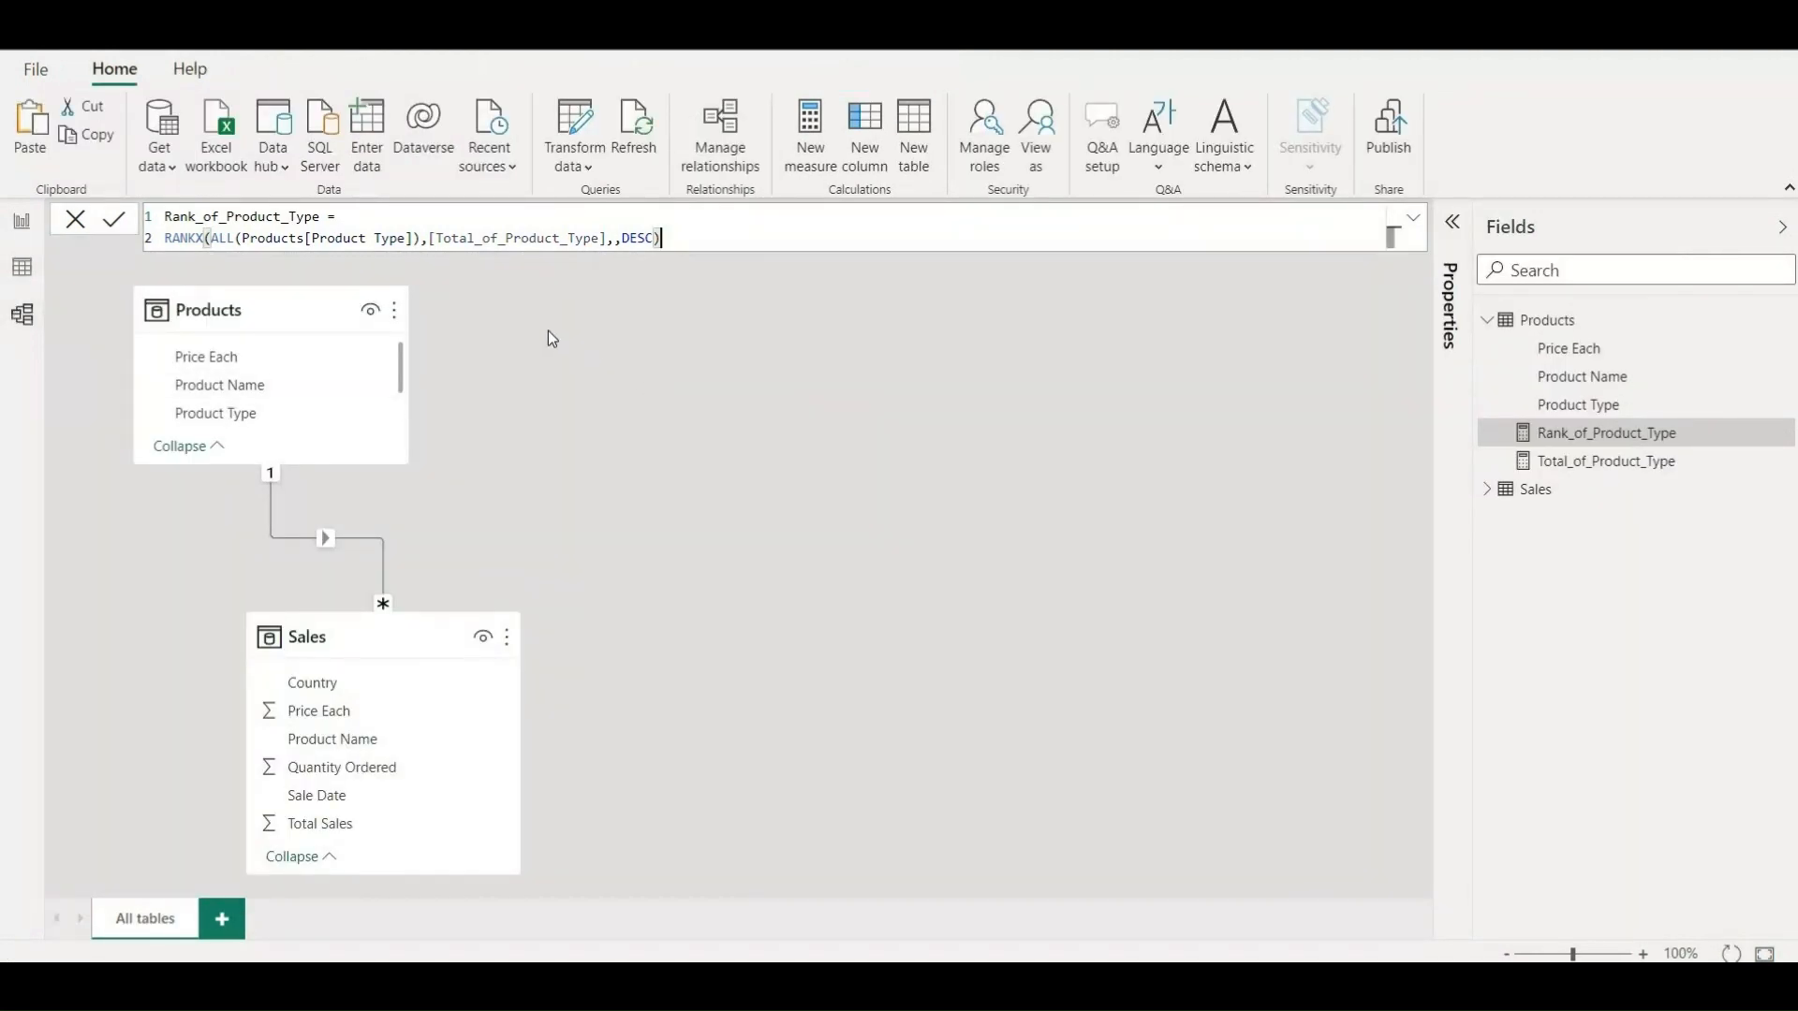
left_click(222, 140)
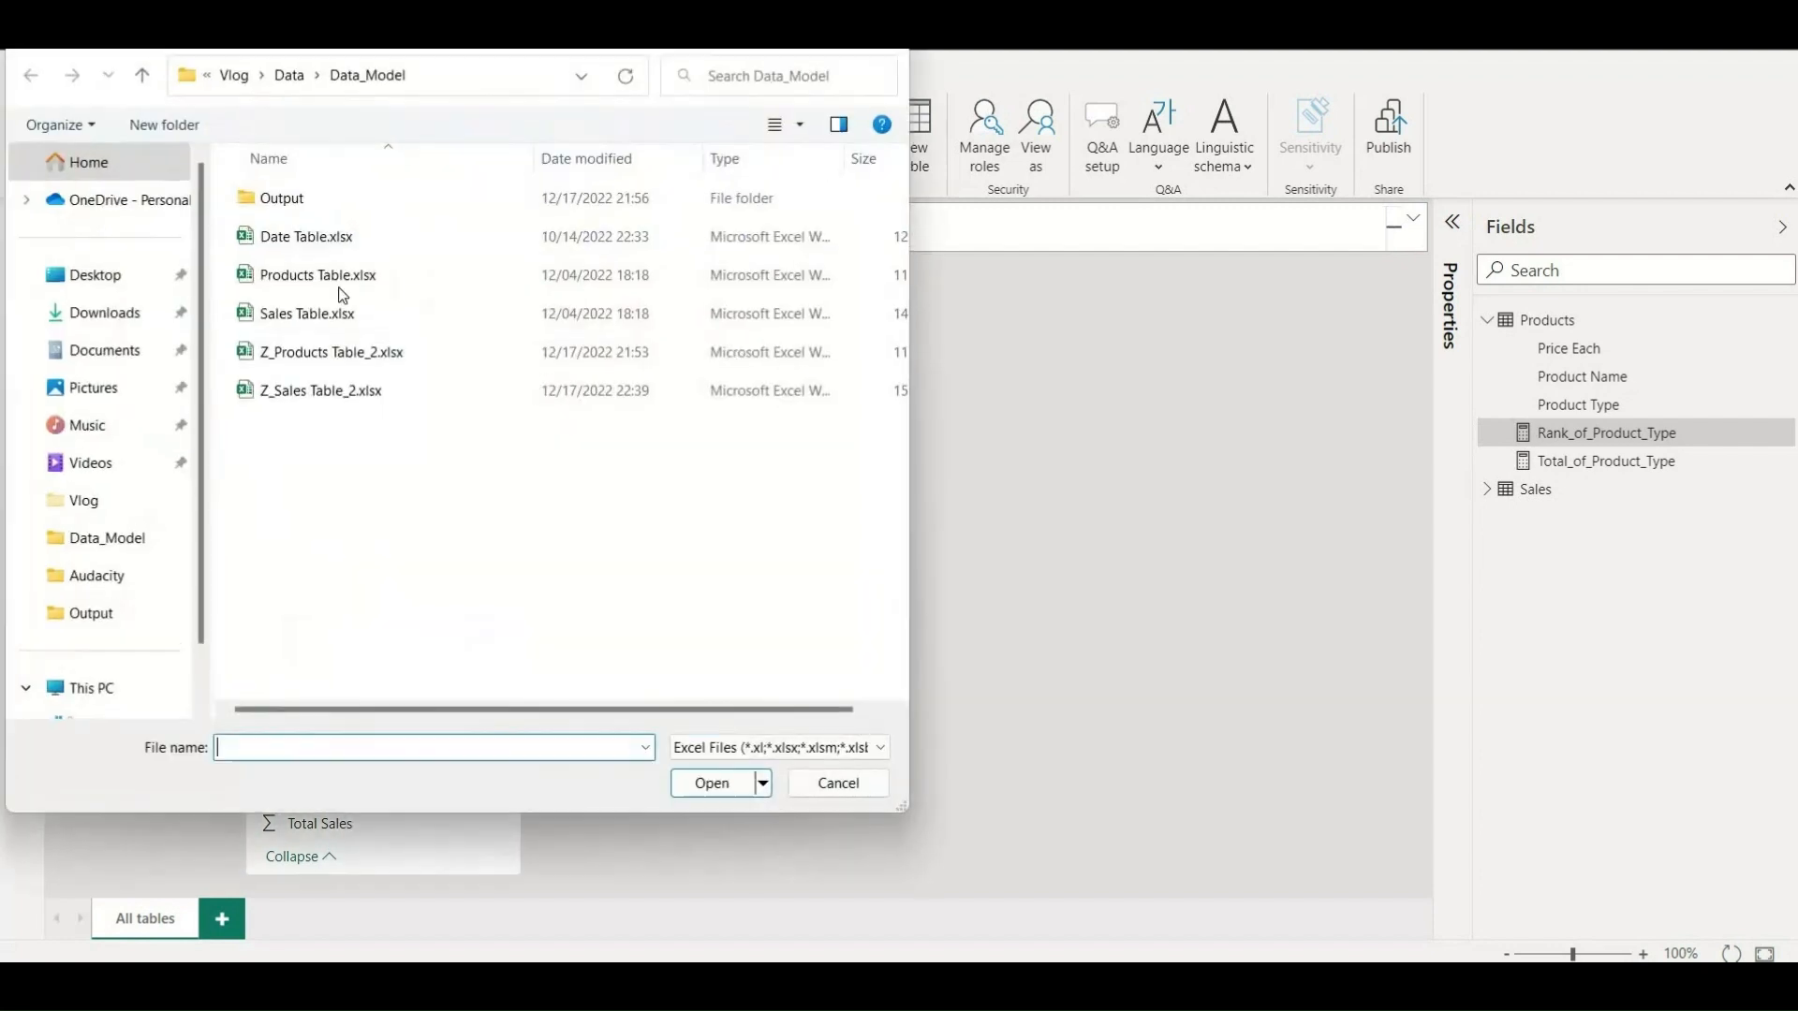
double_click(392, 355)
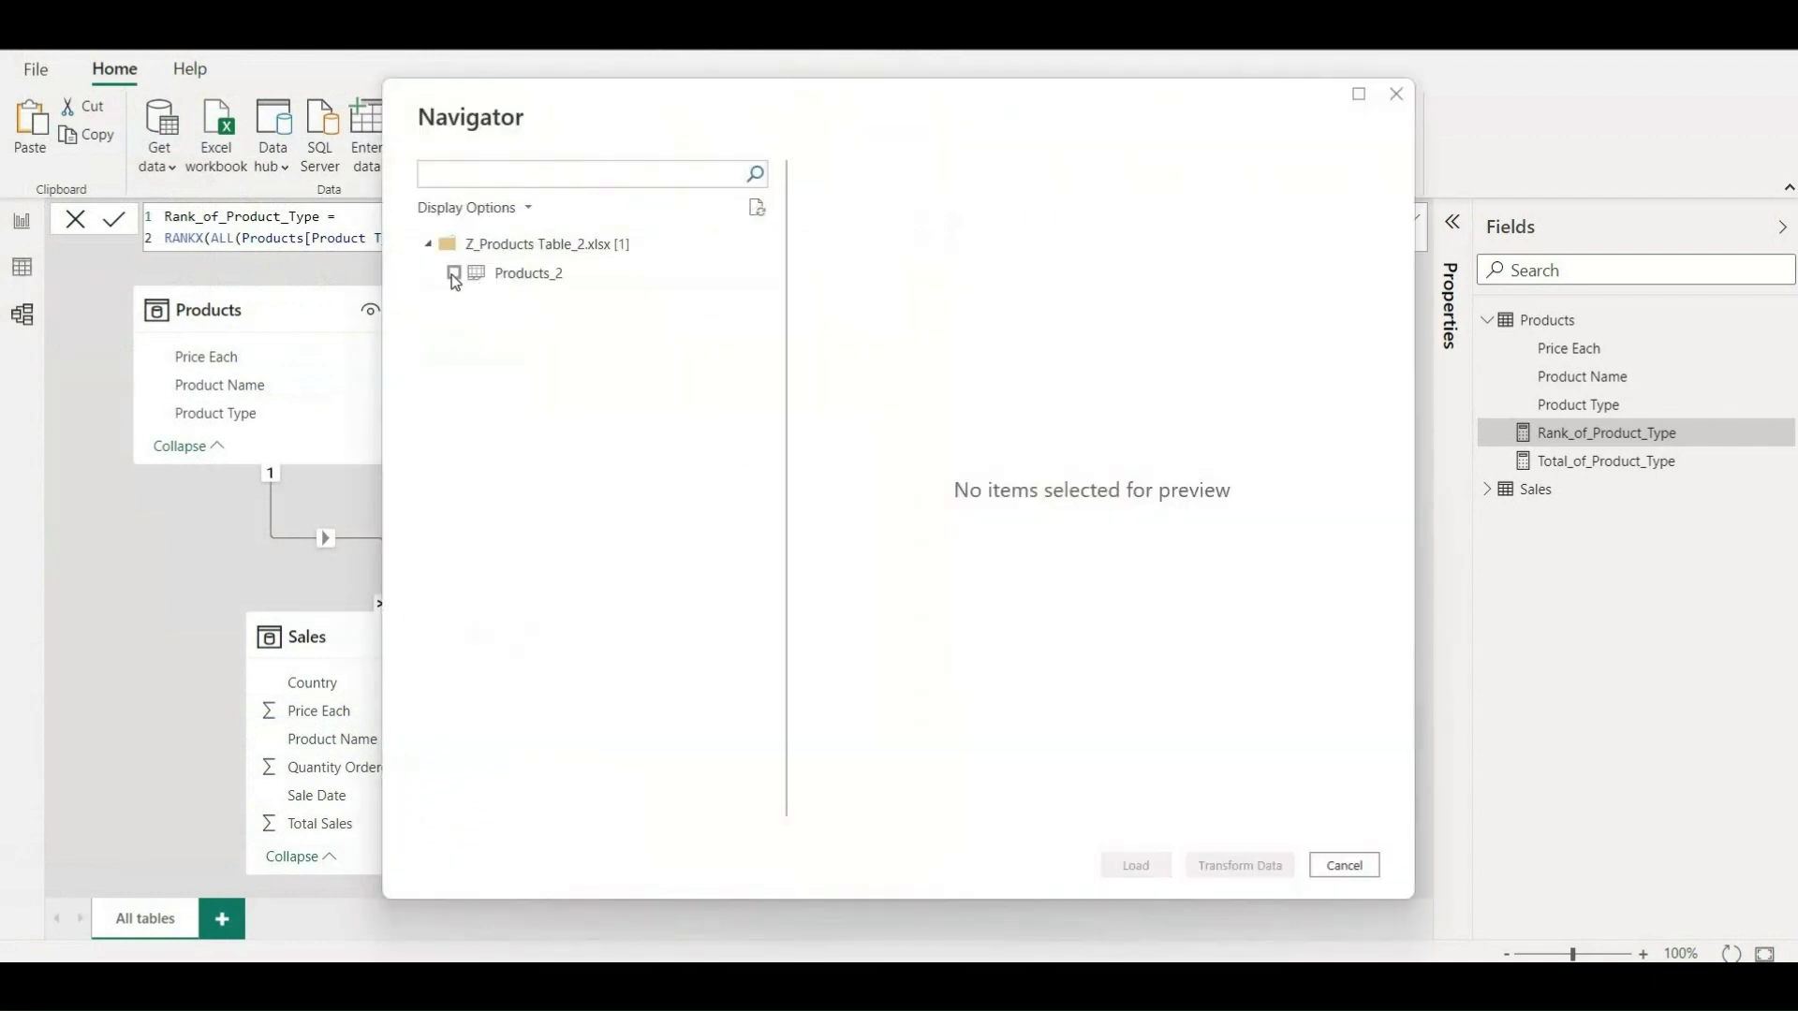
left_click(454, 274)
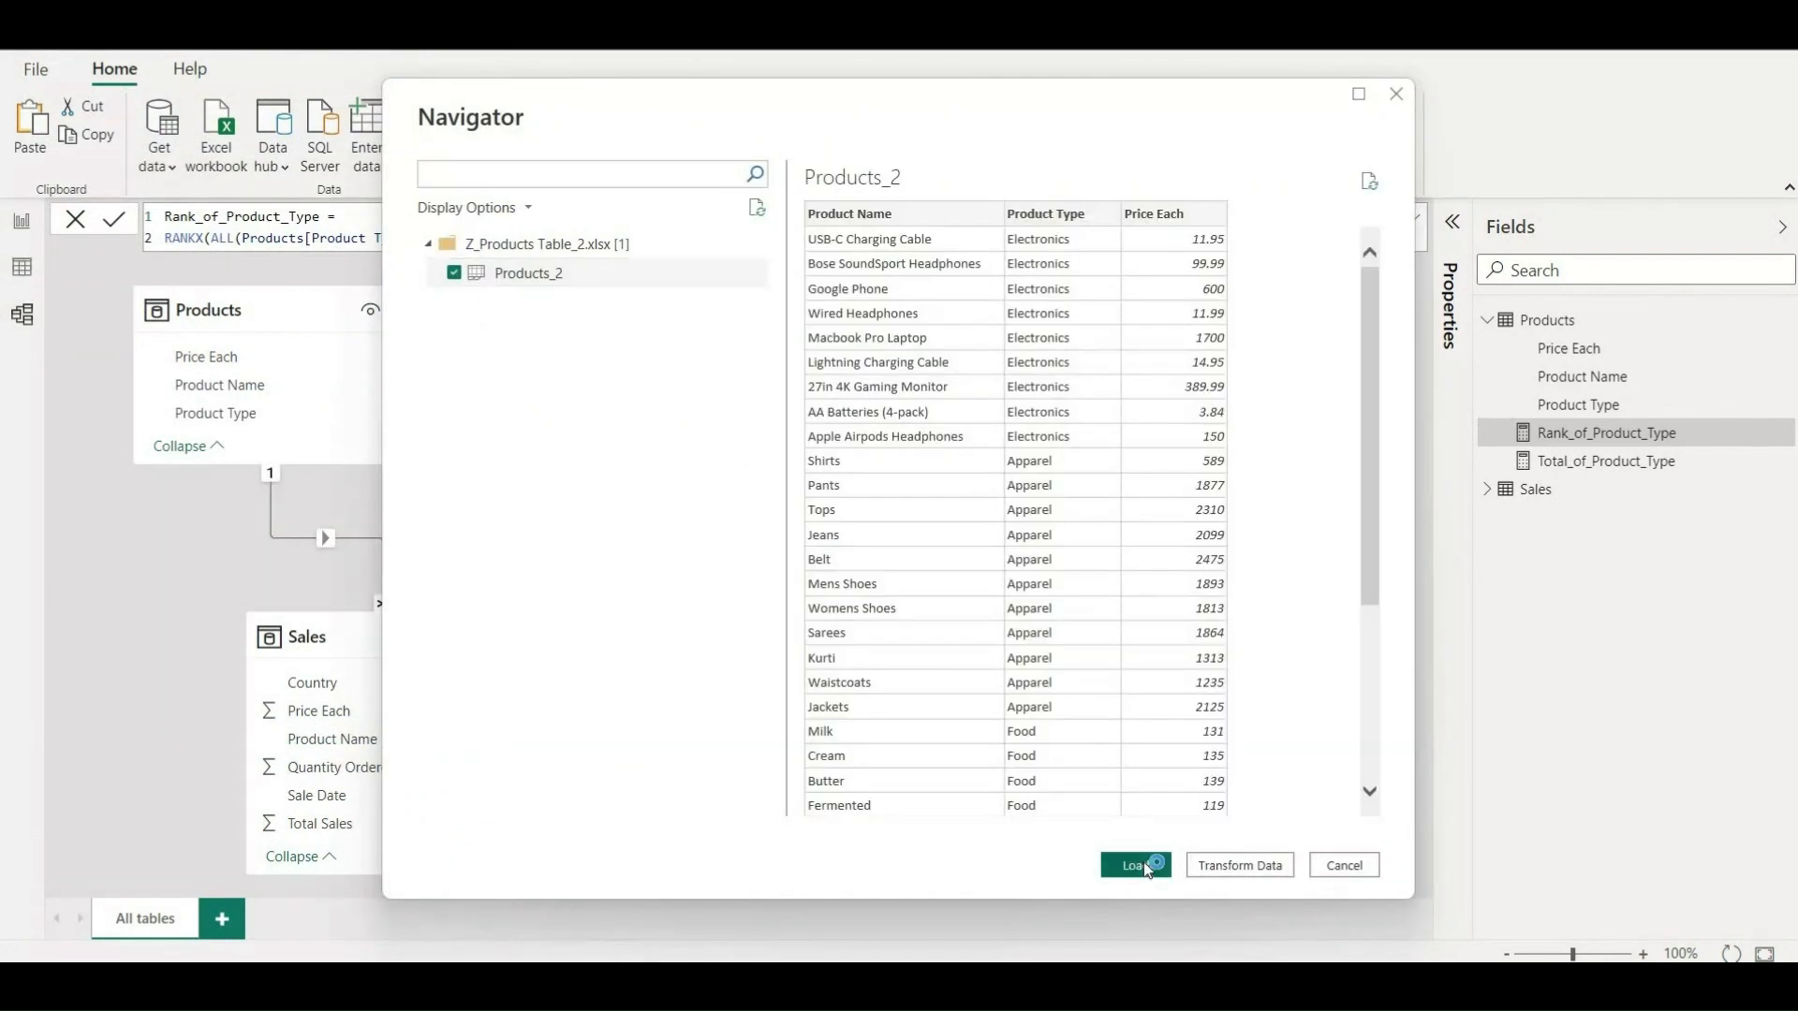
left_click(1136, 865)
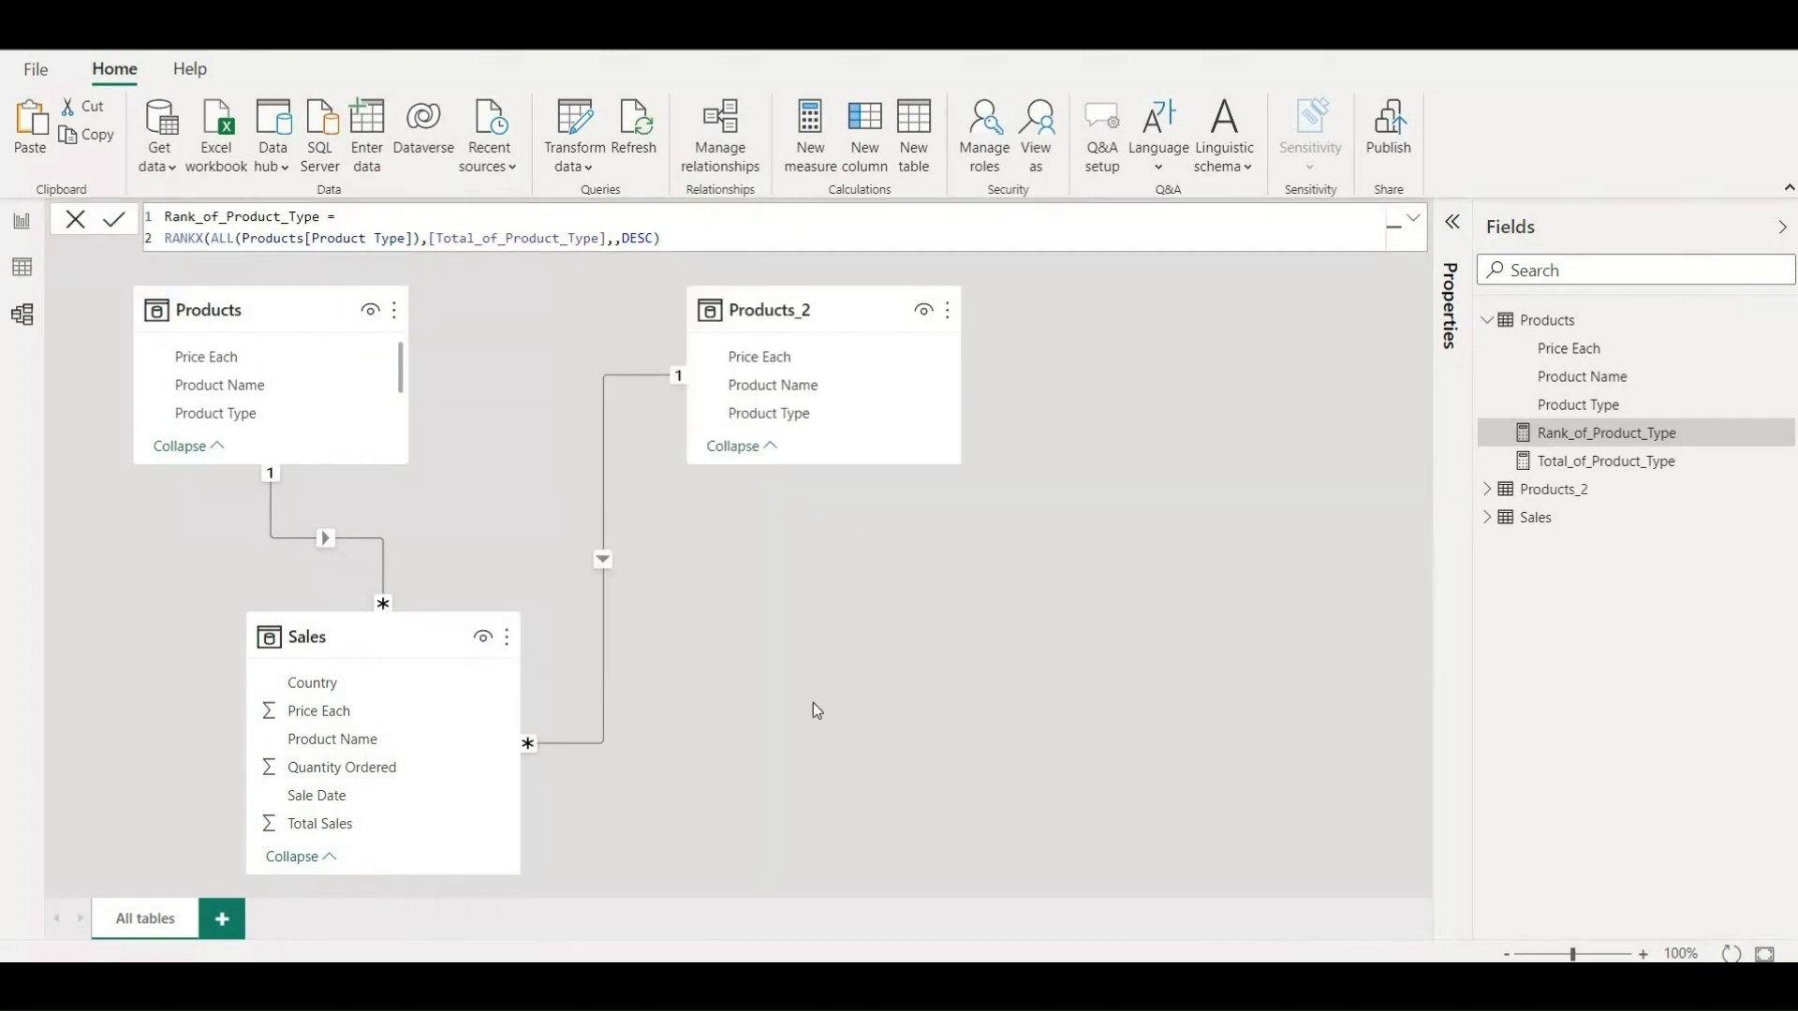
Load the Sales_2 table from the Excel workbook Z_Sales Table_2.xlsx into the model.
left_click(224, 157)
double_click(357, 393)
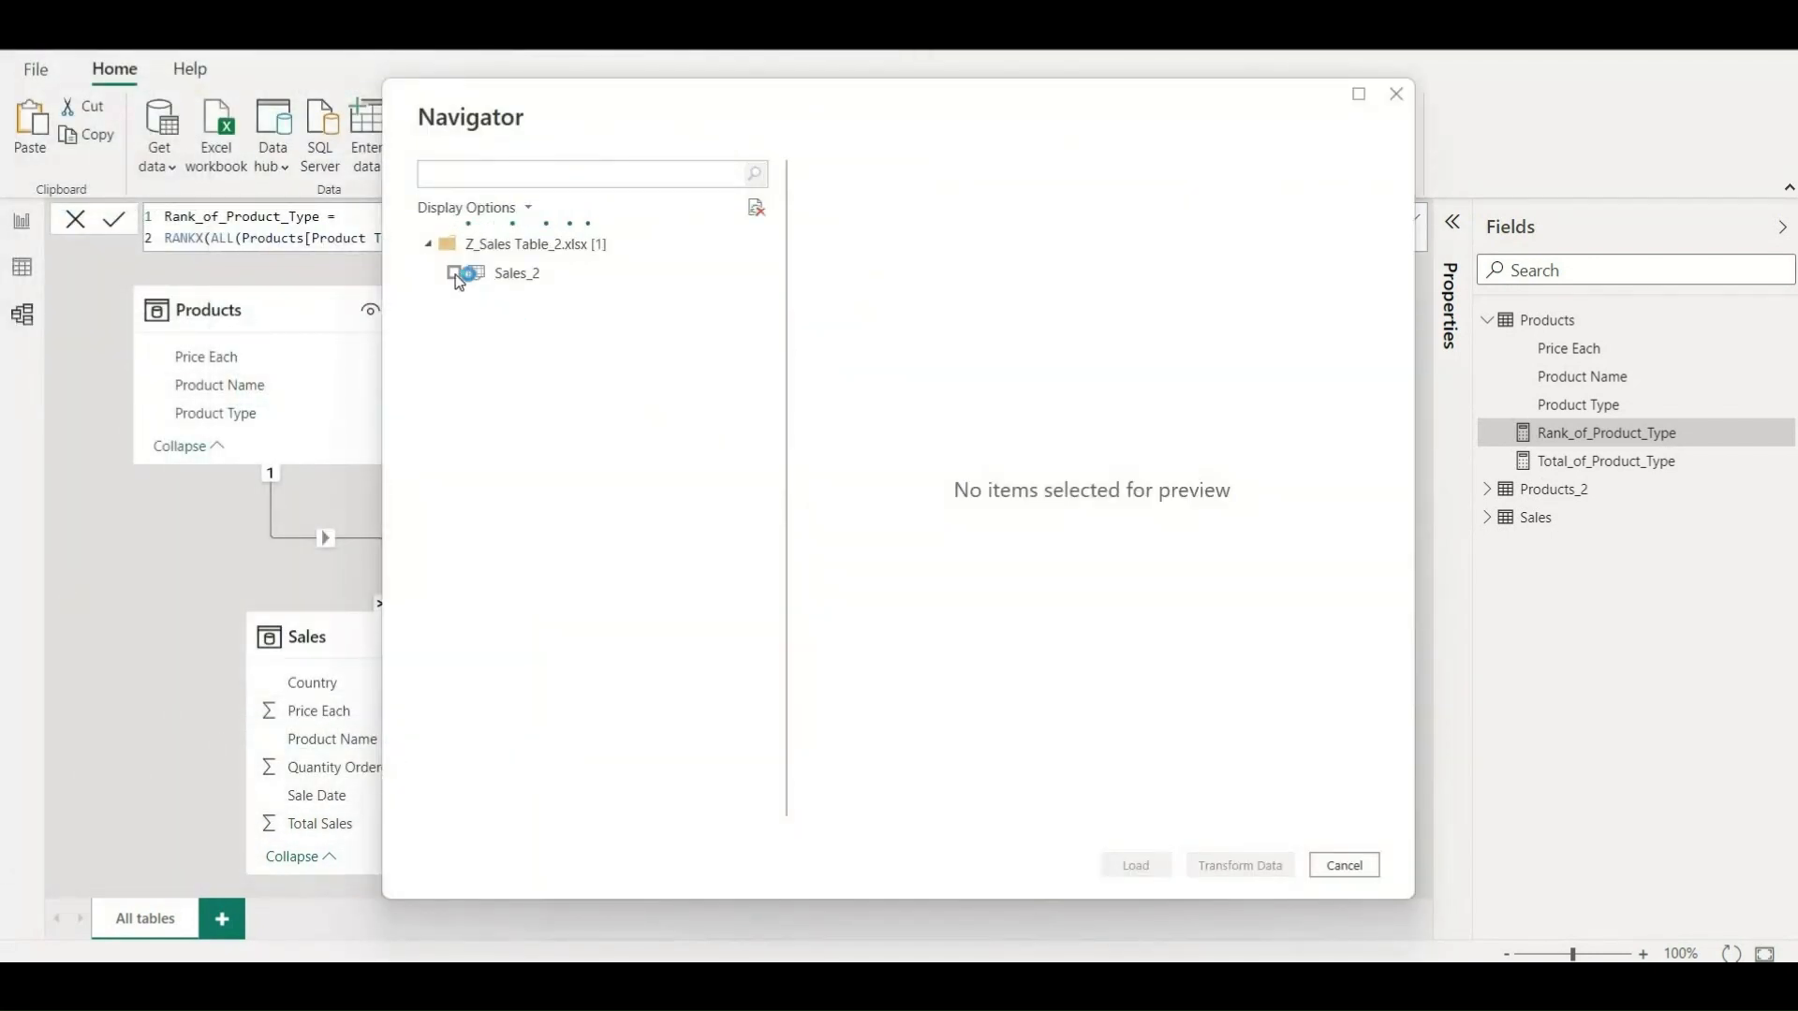
left_click(455, 274)
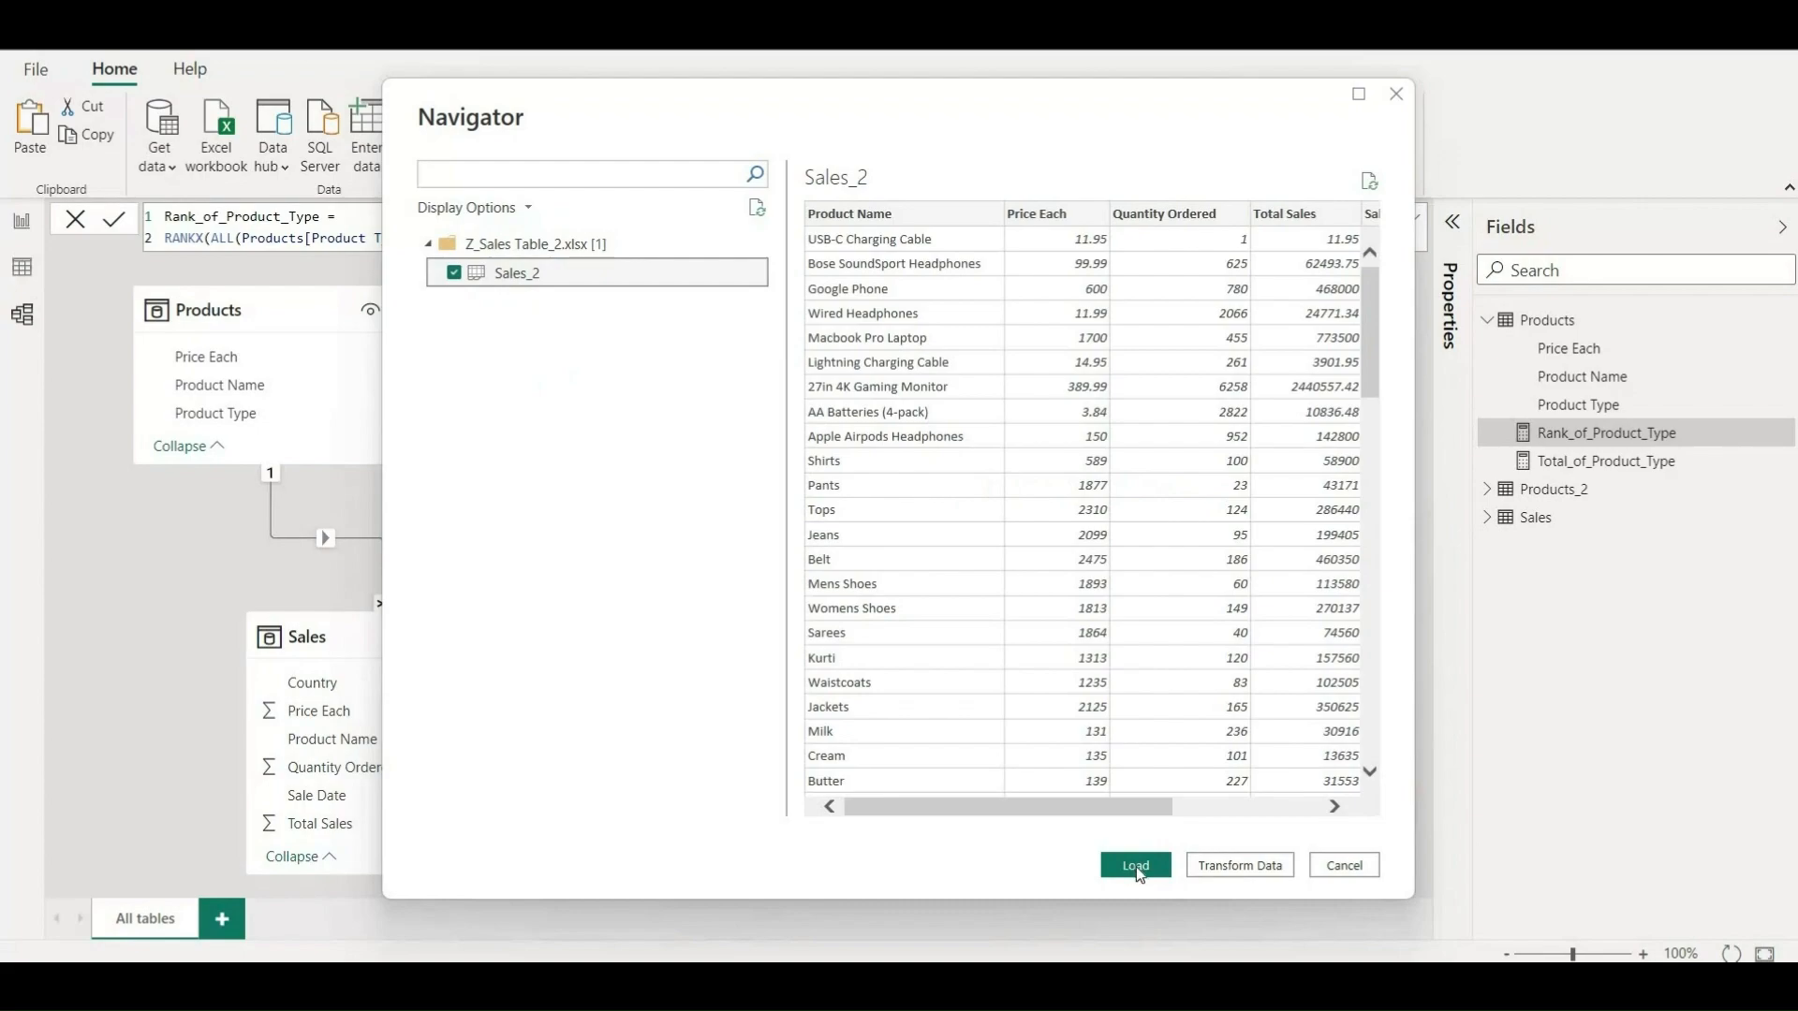
left_click(1137, 866)
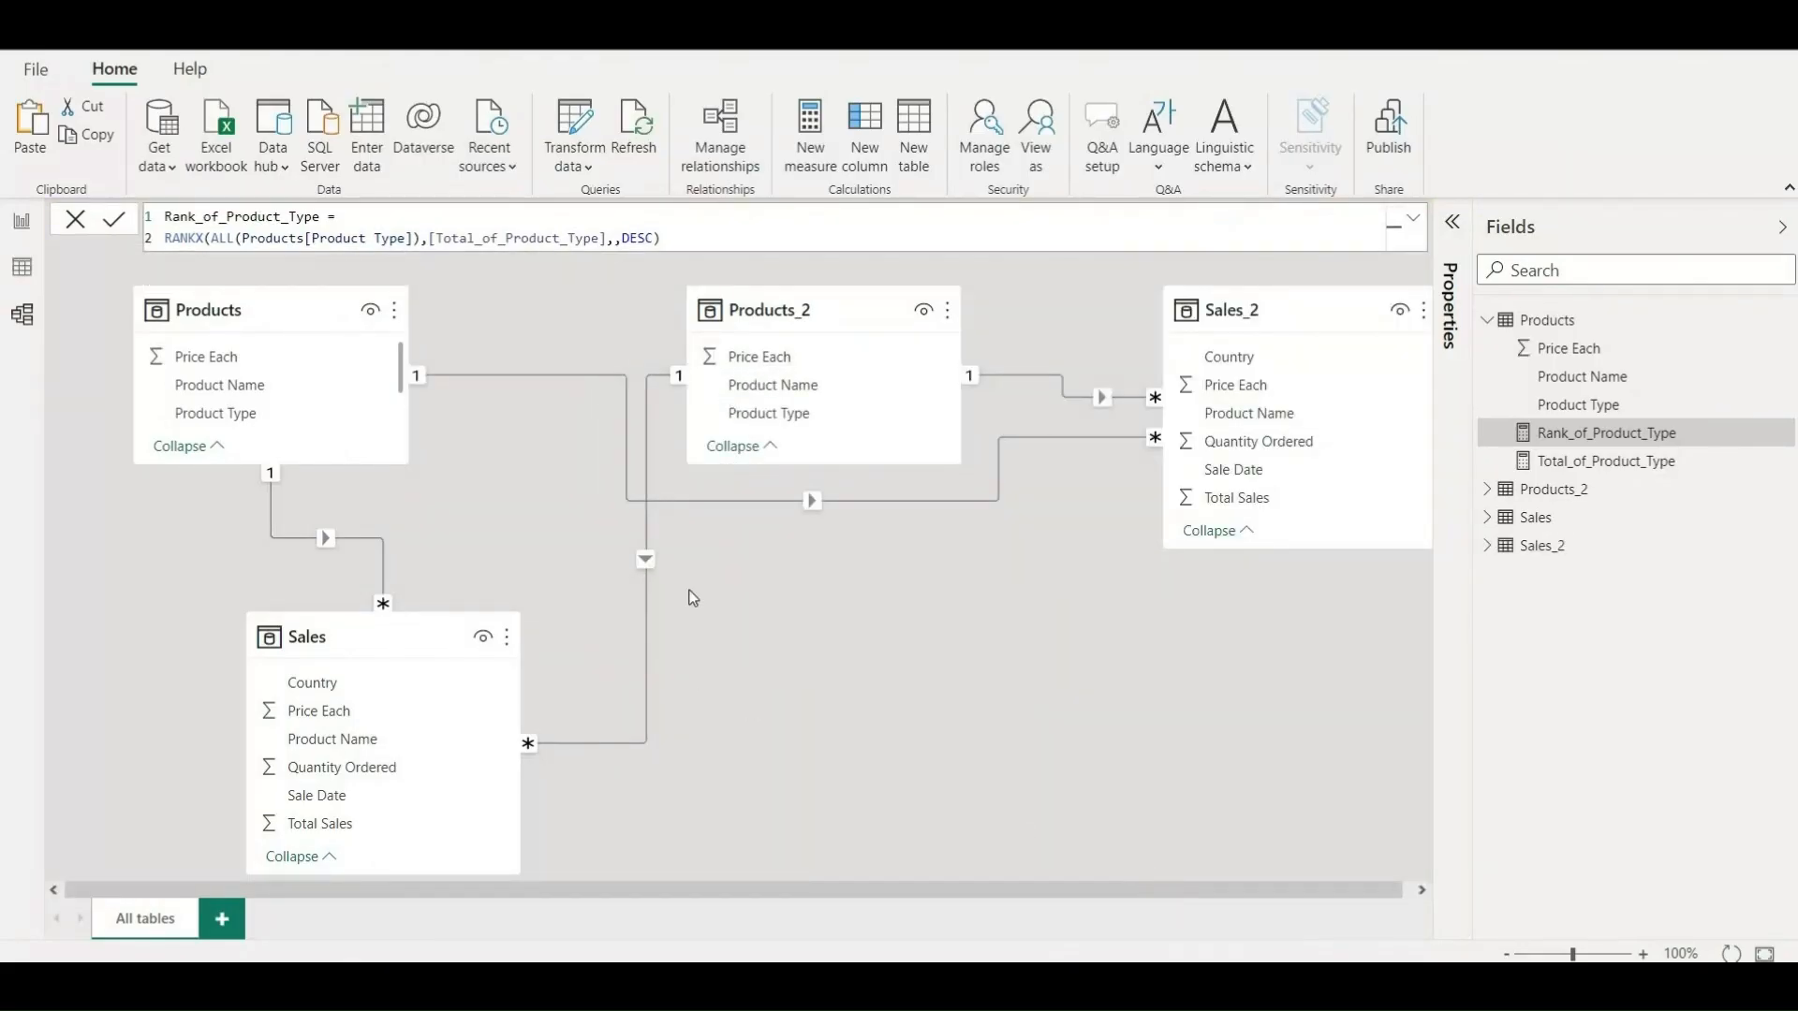
Delete the relationships between Products and Sales_2 and between Products_2 and Sales.
right_click(818, 498)
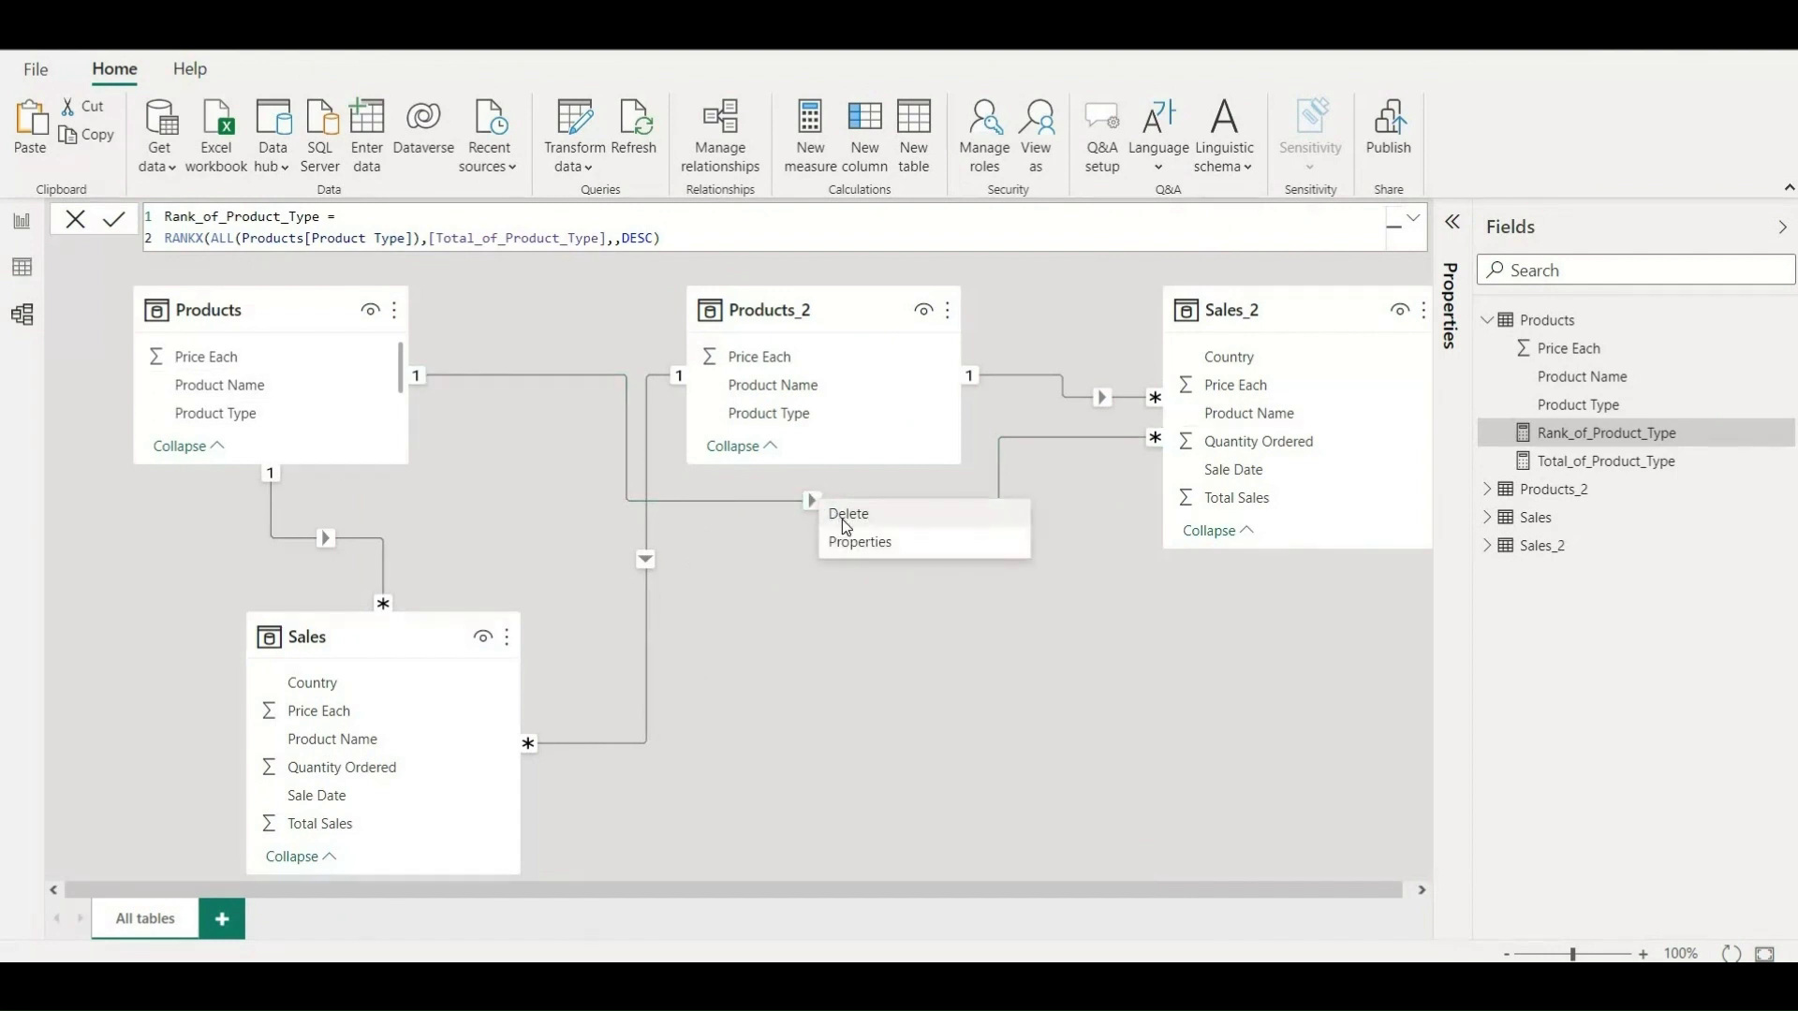
left_click(842, 523)
left_click(1018, 552)
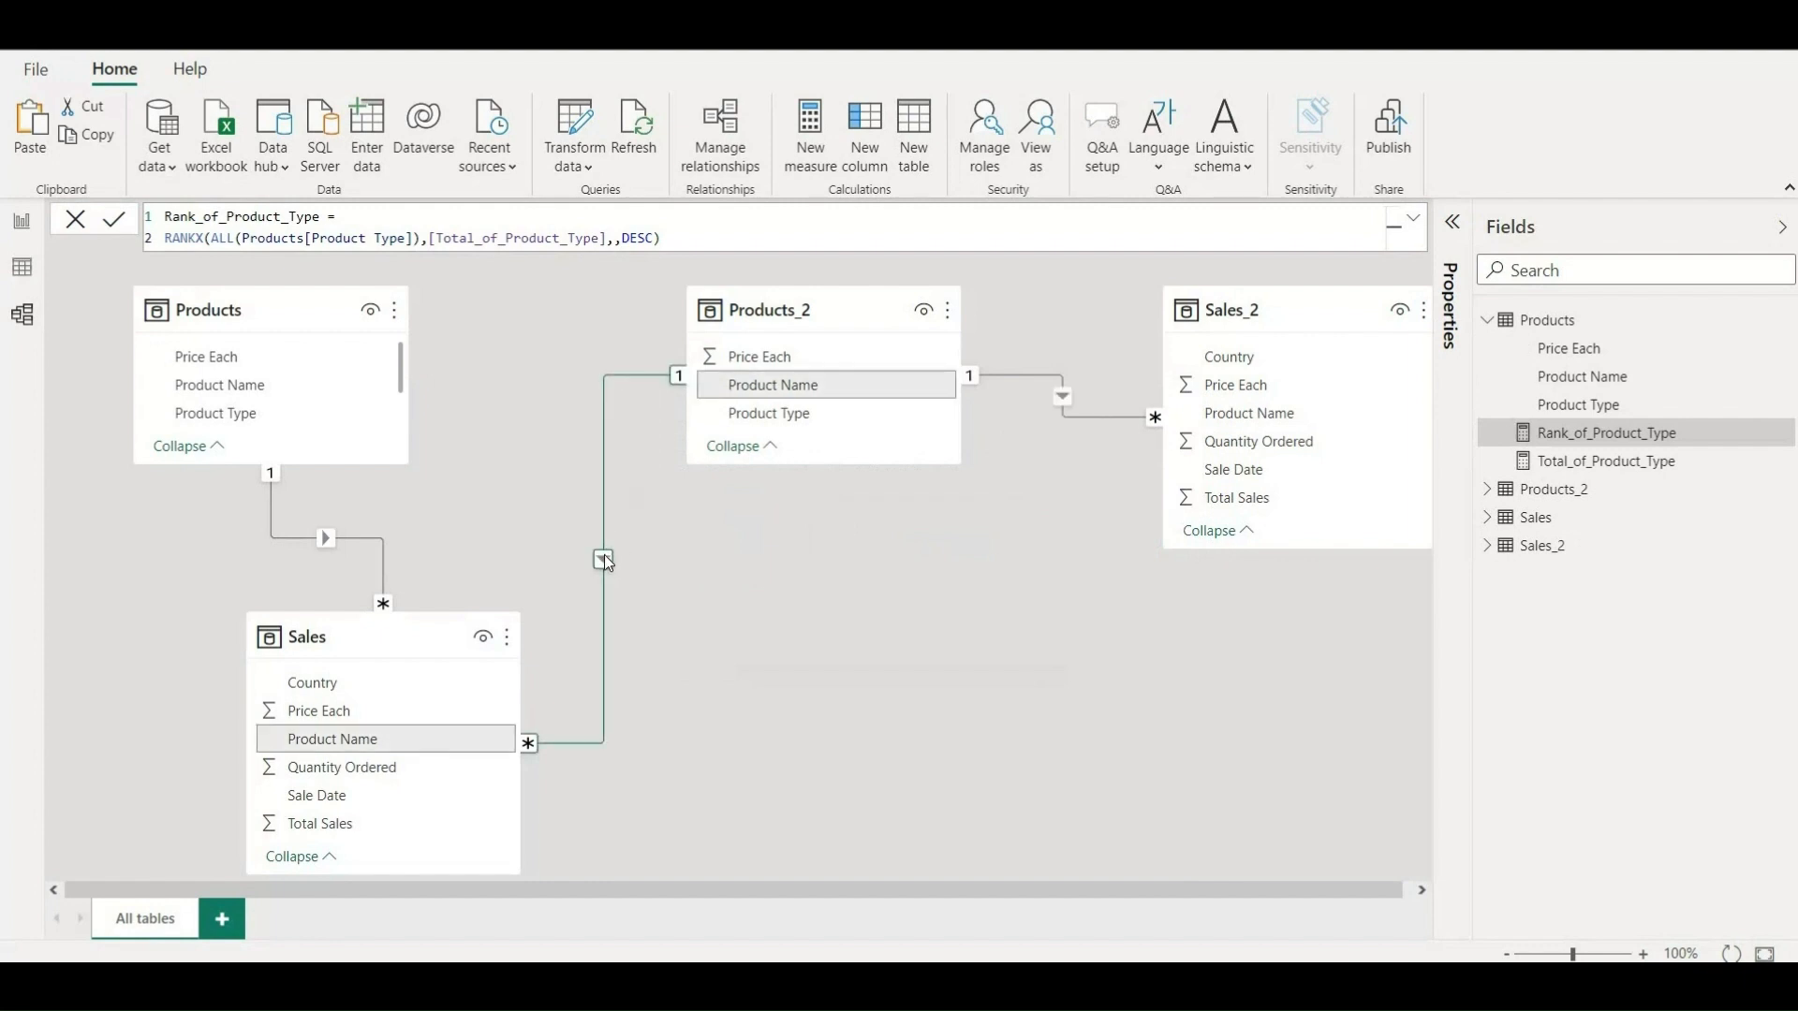
right_click(604, 558)
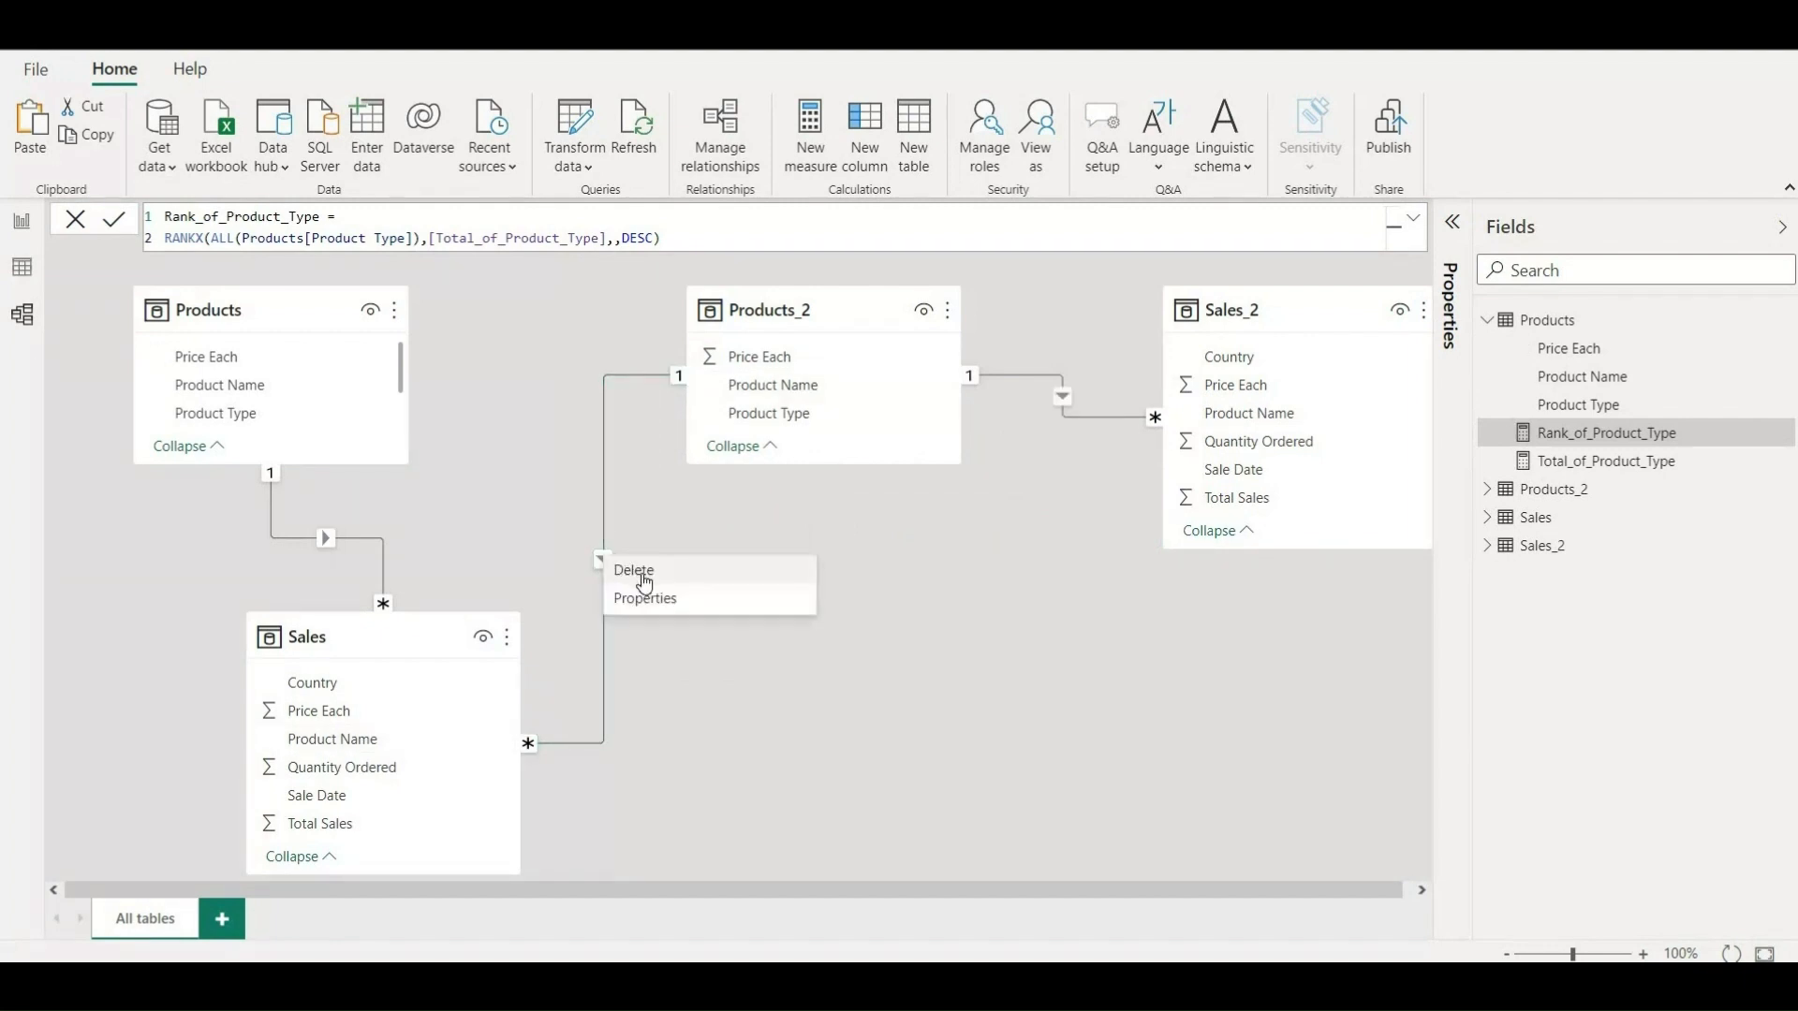
left_click(645, 575)
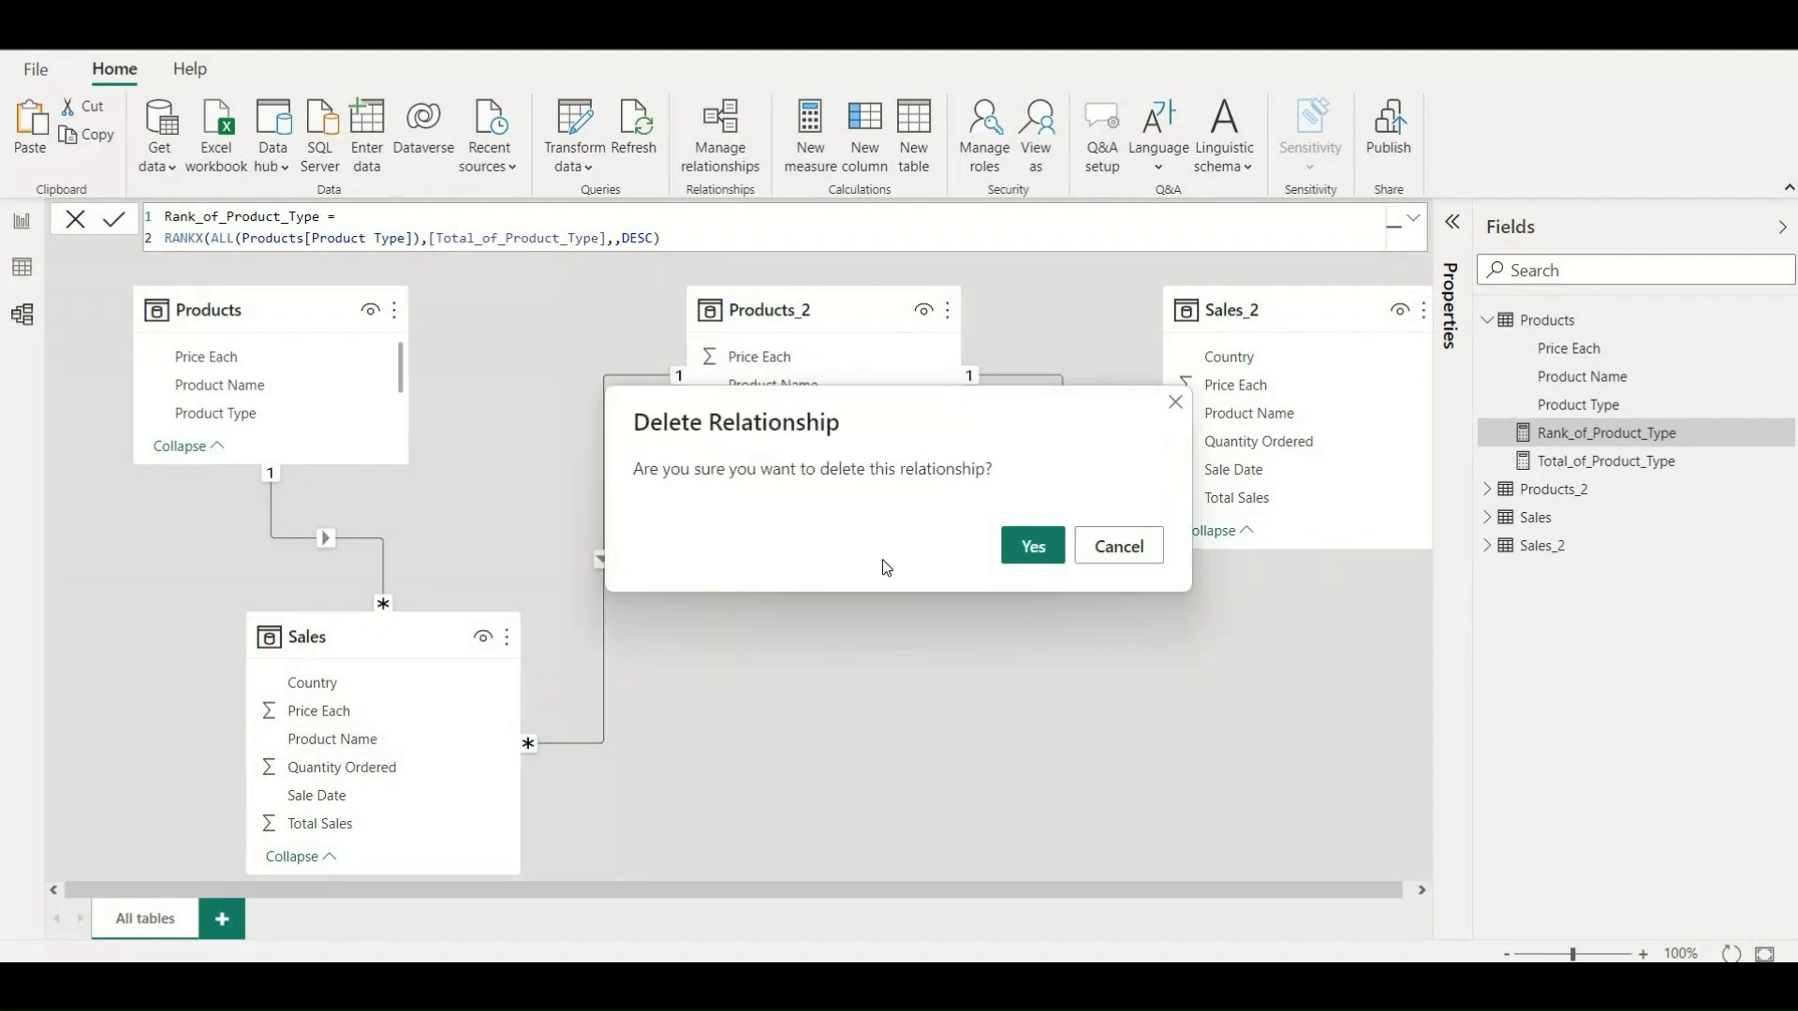
left_click(1020, 558)
Place the Sales_2 table beneath Products_2 in the diagram, enlarge it slightly, and expand the fields of Sales, Sales_2 and Products_2.
left_click_drag(1240, 315, 920, 617)
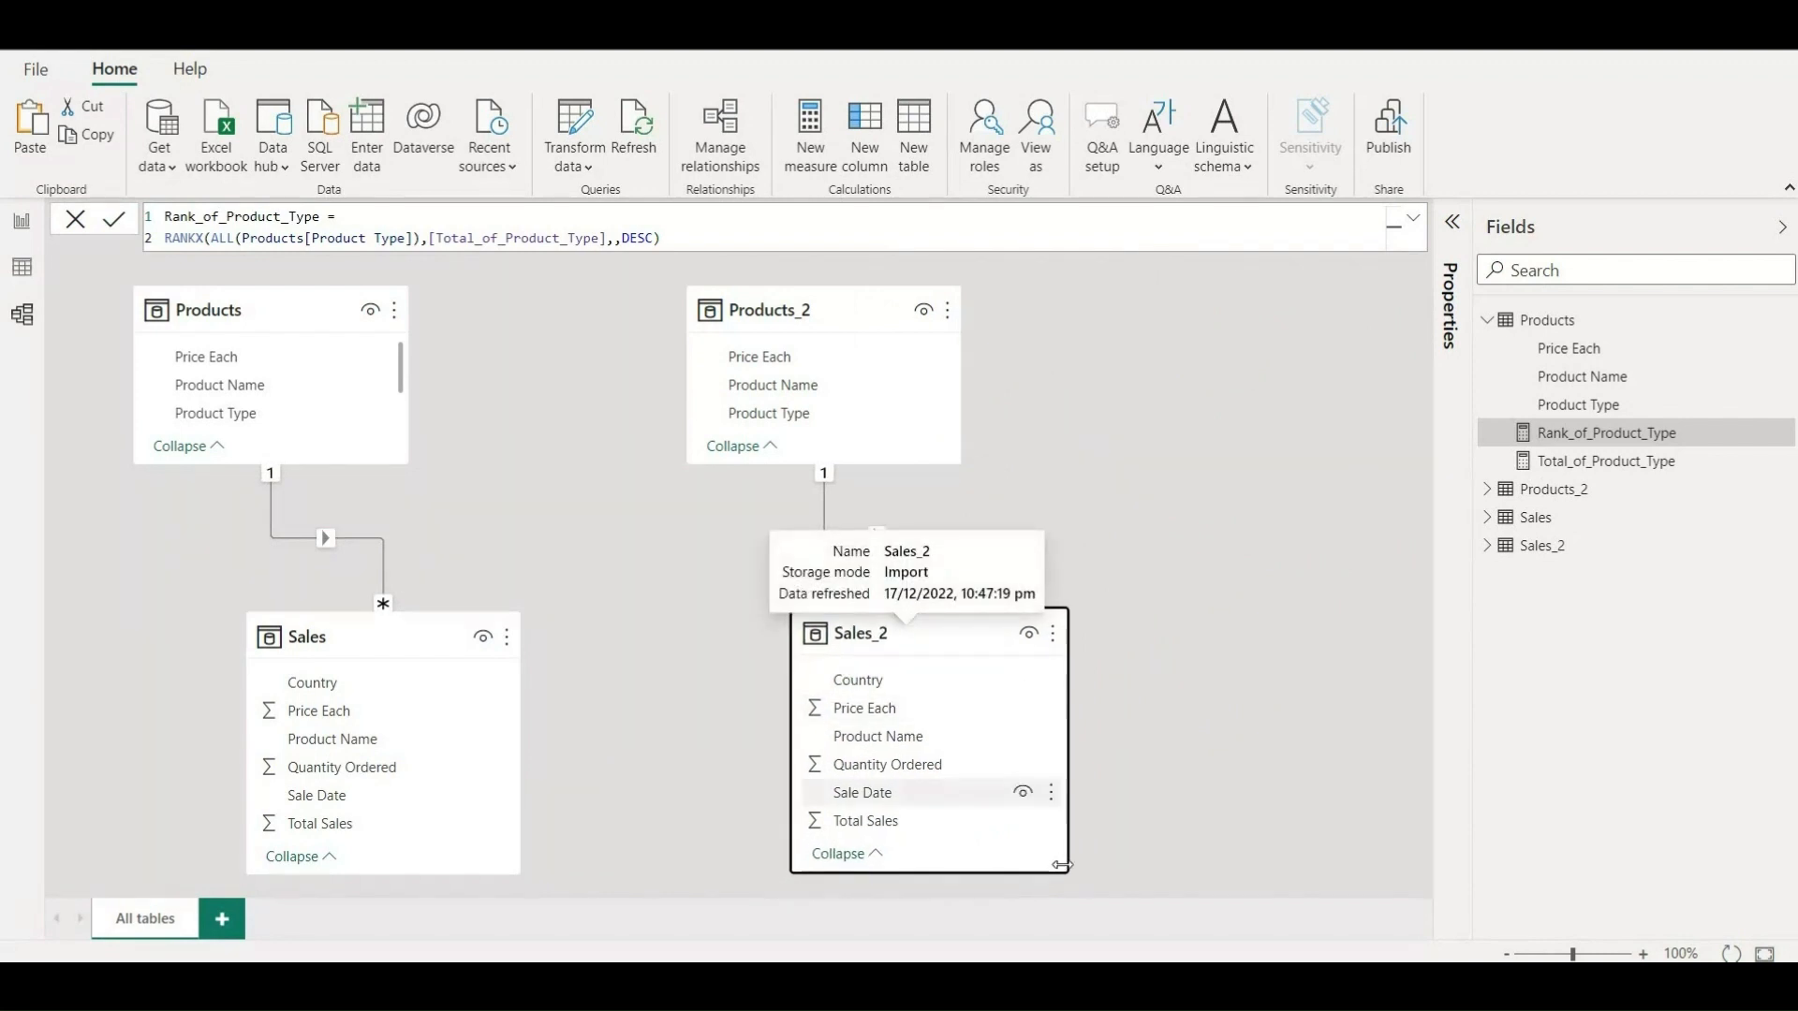
left_click_drag(1068, 872, 1081, 896)
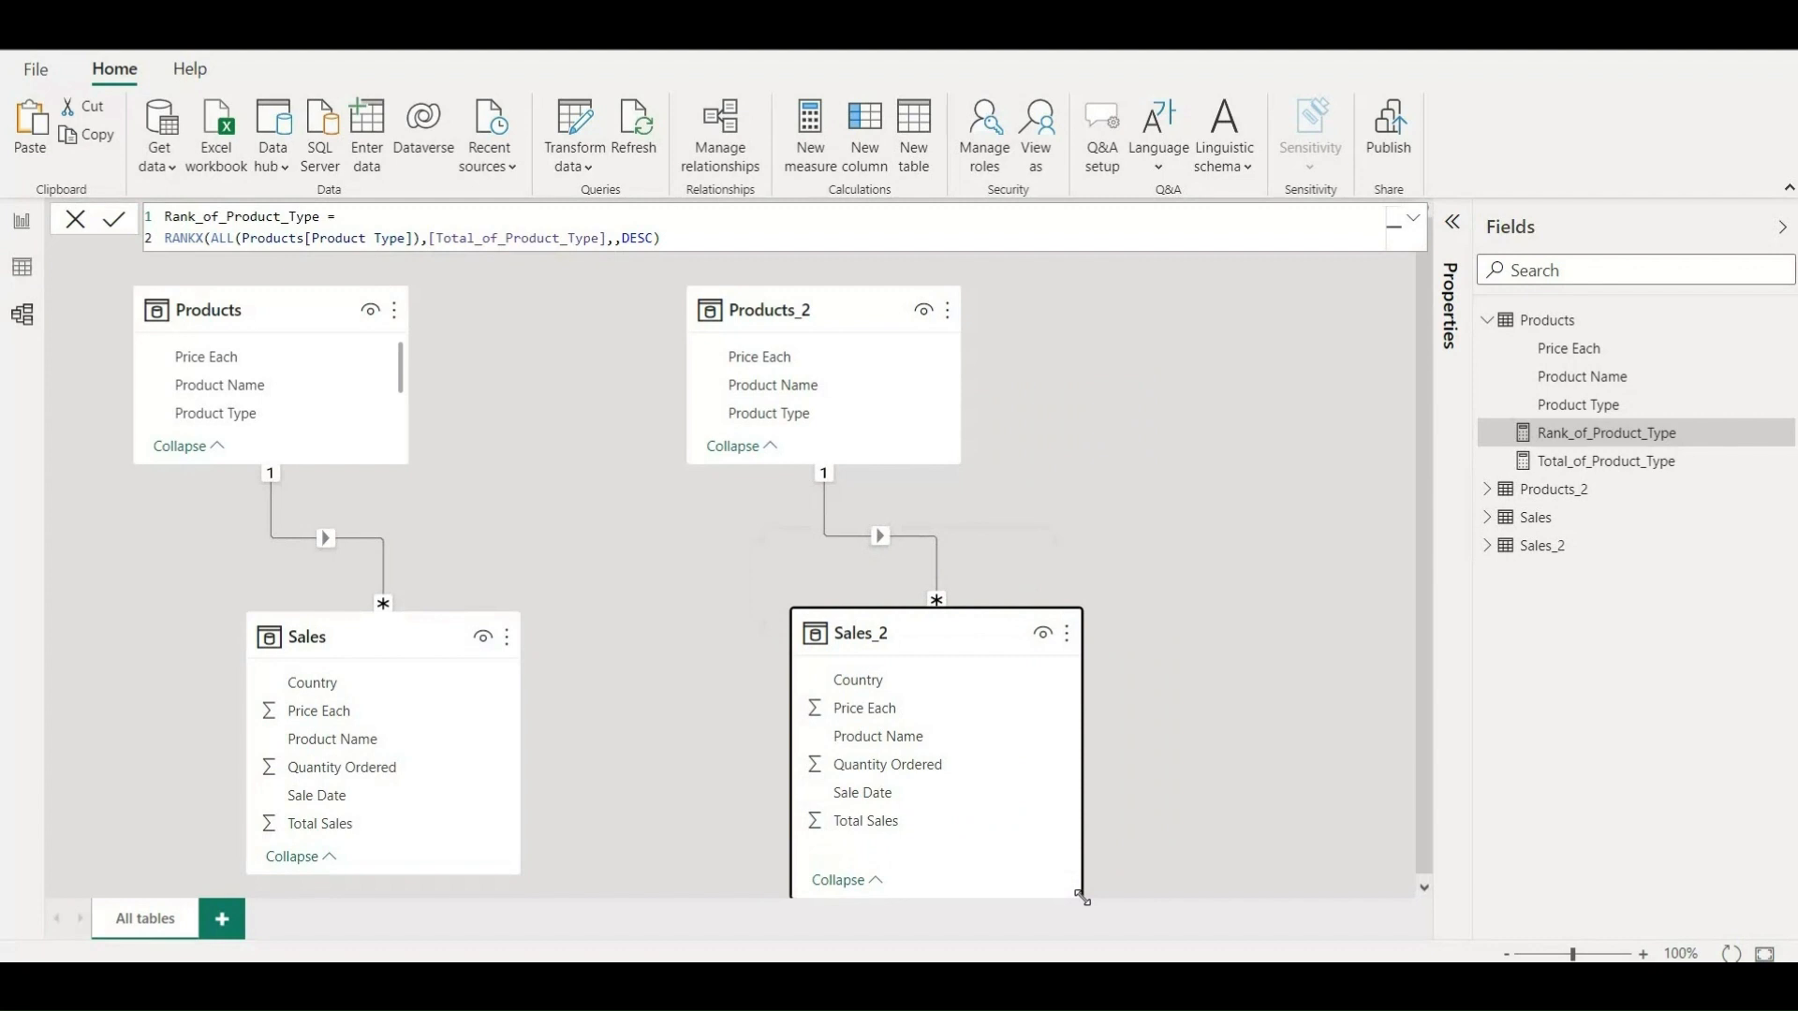
left_click(1490, 519)
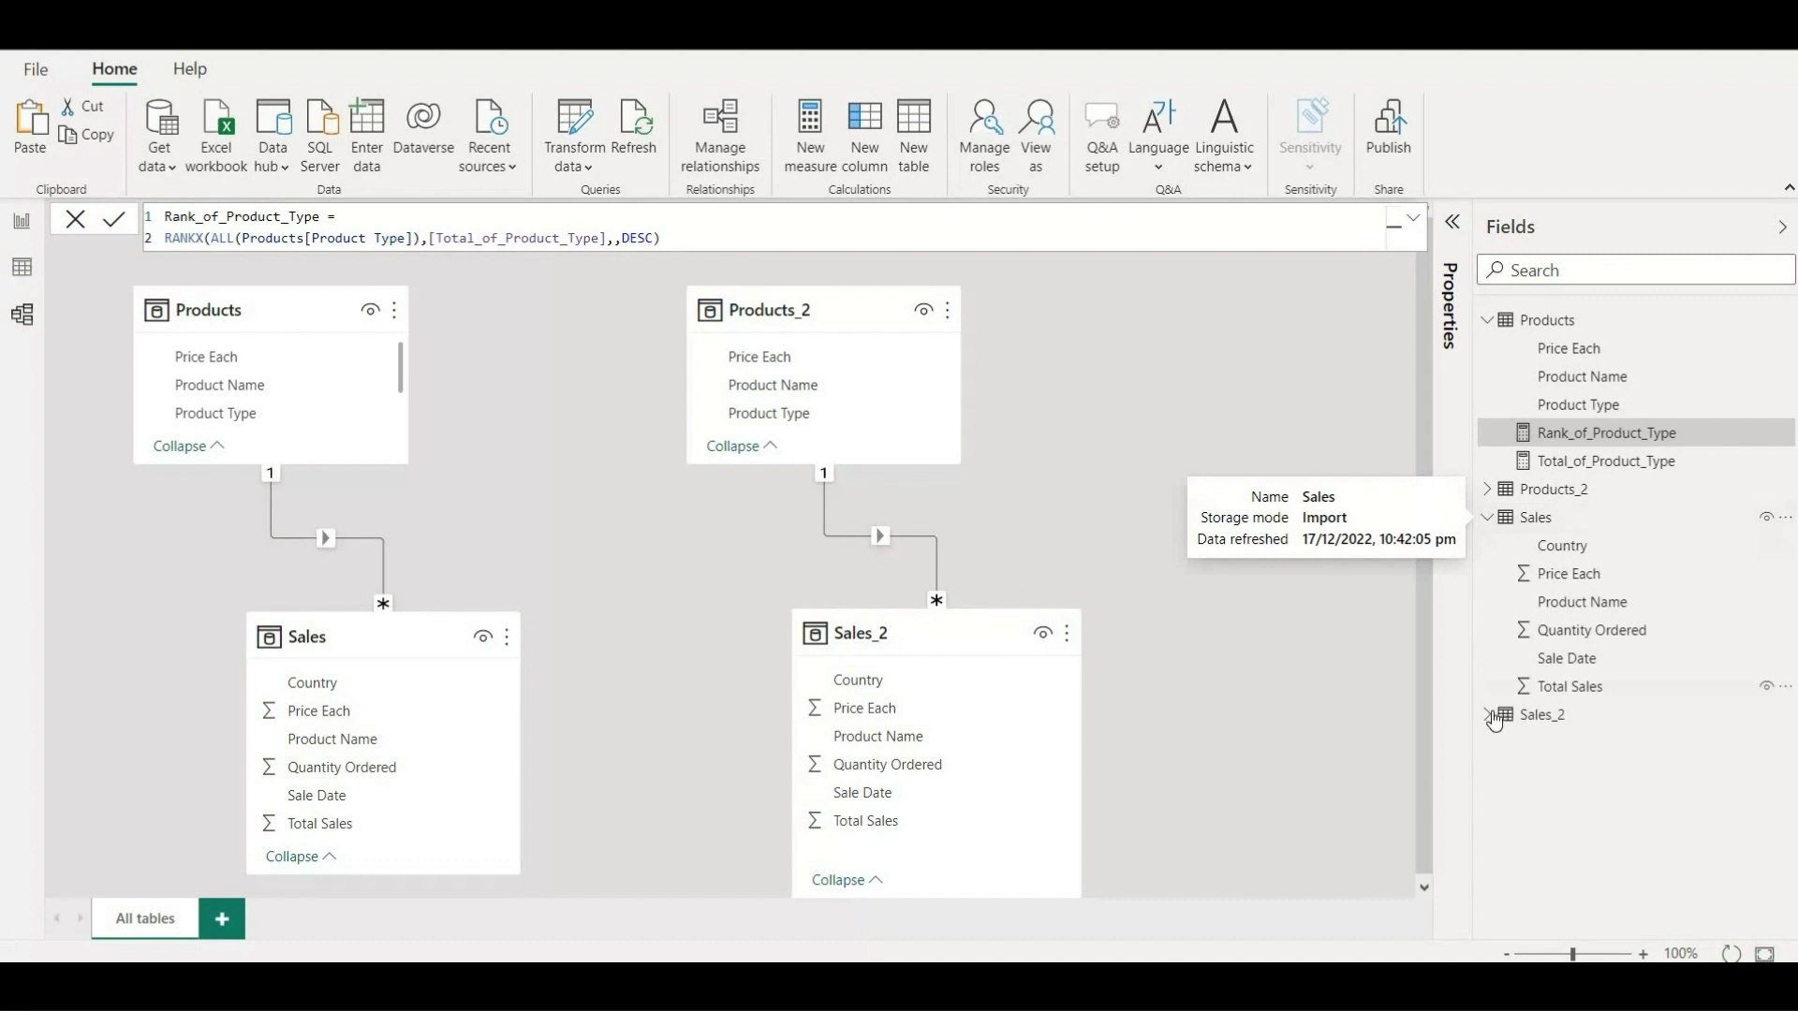
left_click(1489, 716)
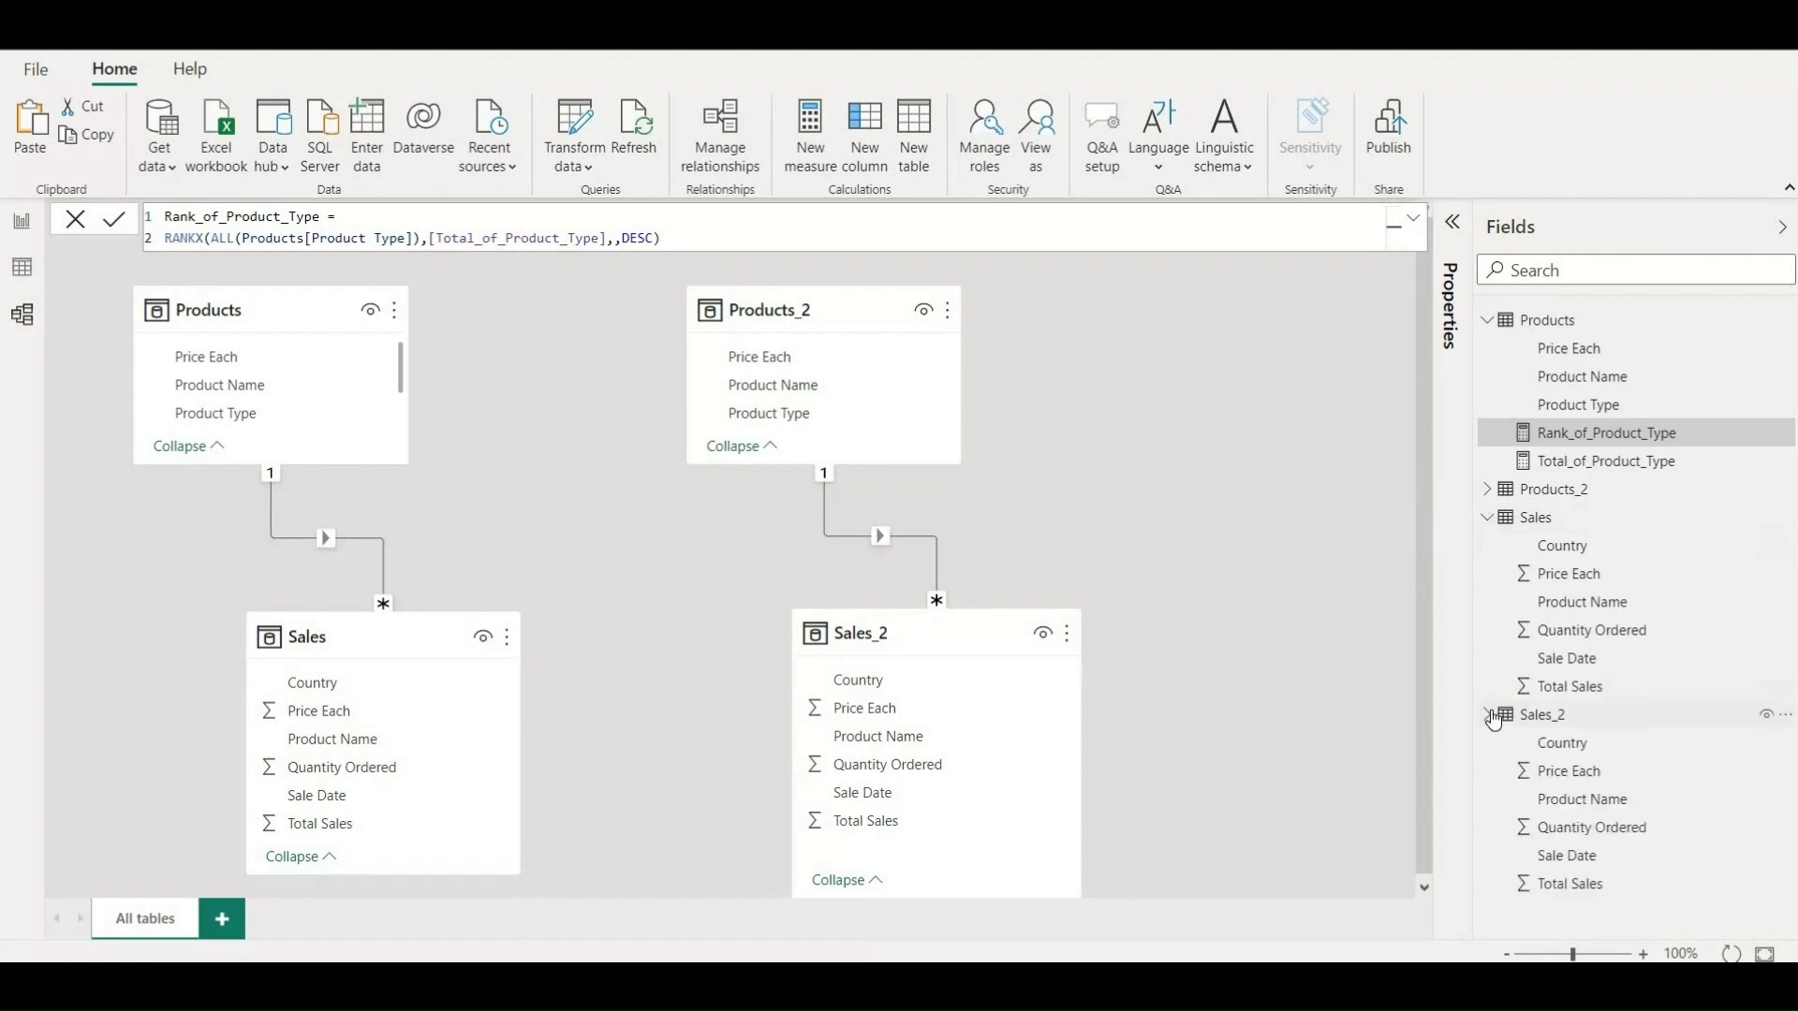
left_click(1488, 492)
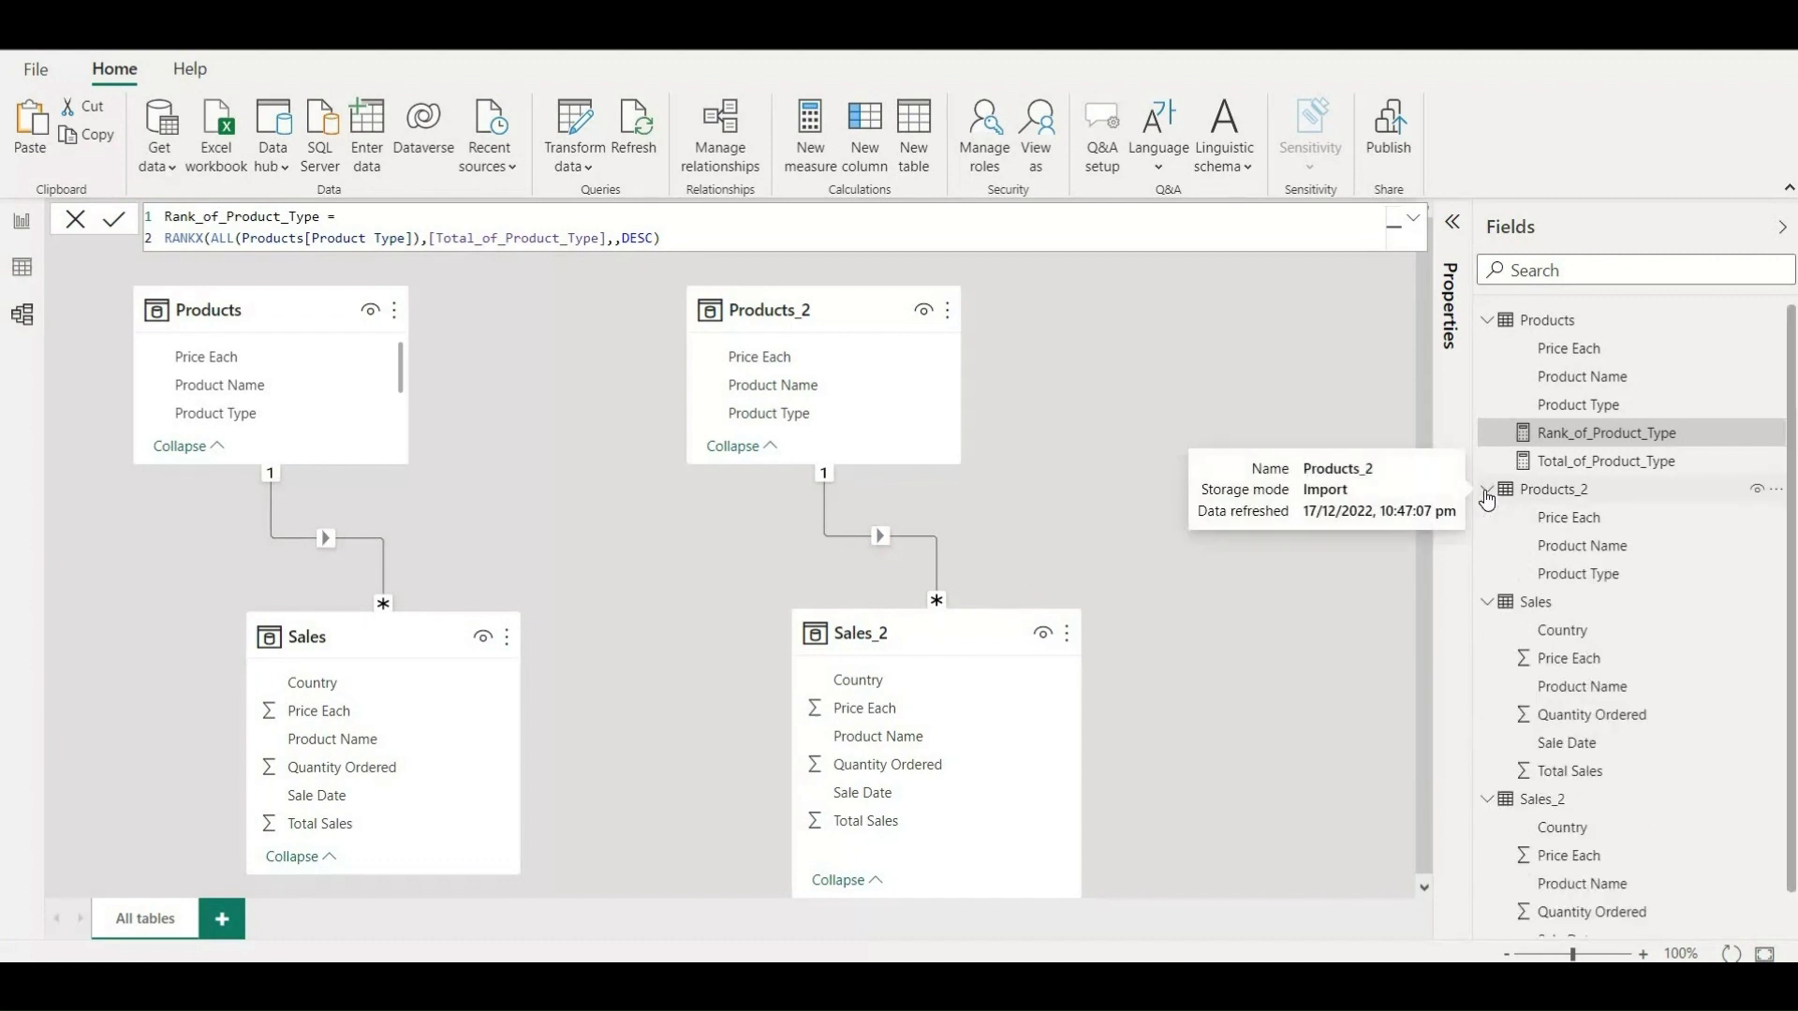
Examine the data rows of the Products_2 and Sales_2 tables, including their last entries, for added products and product types.
left_click(20, 272)
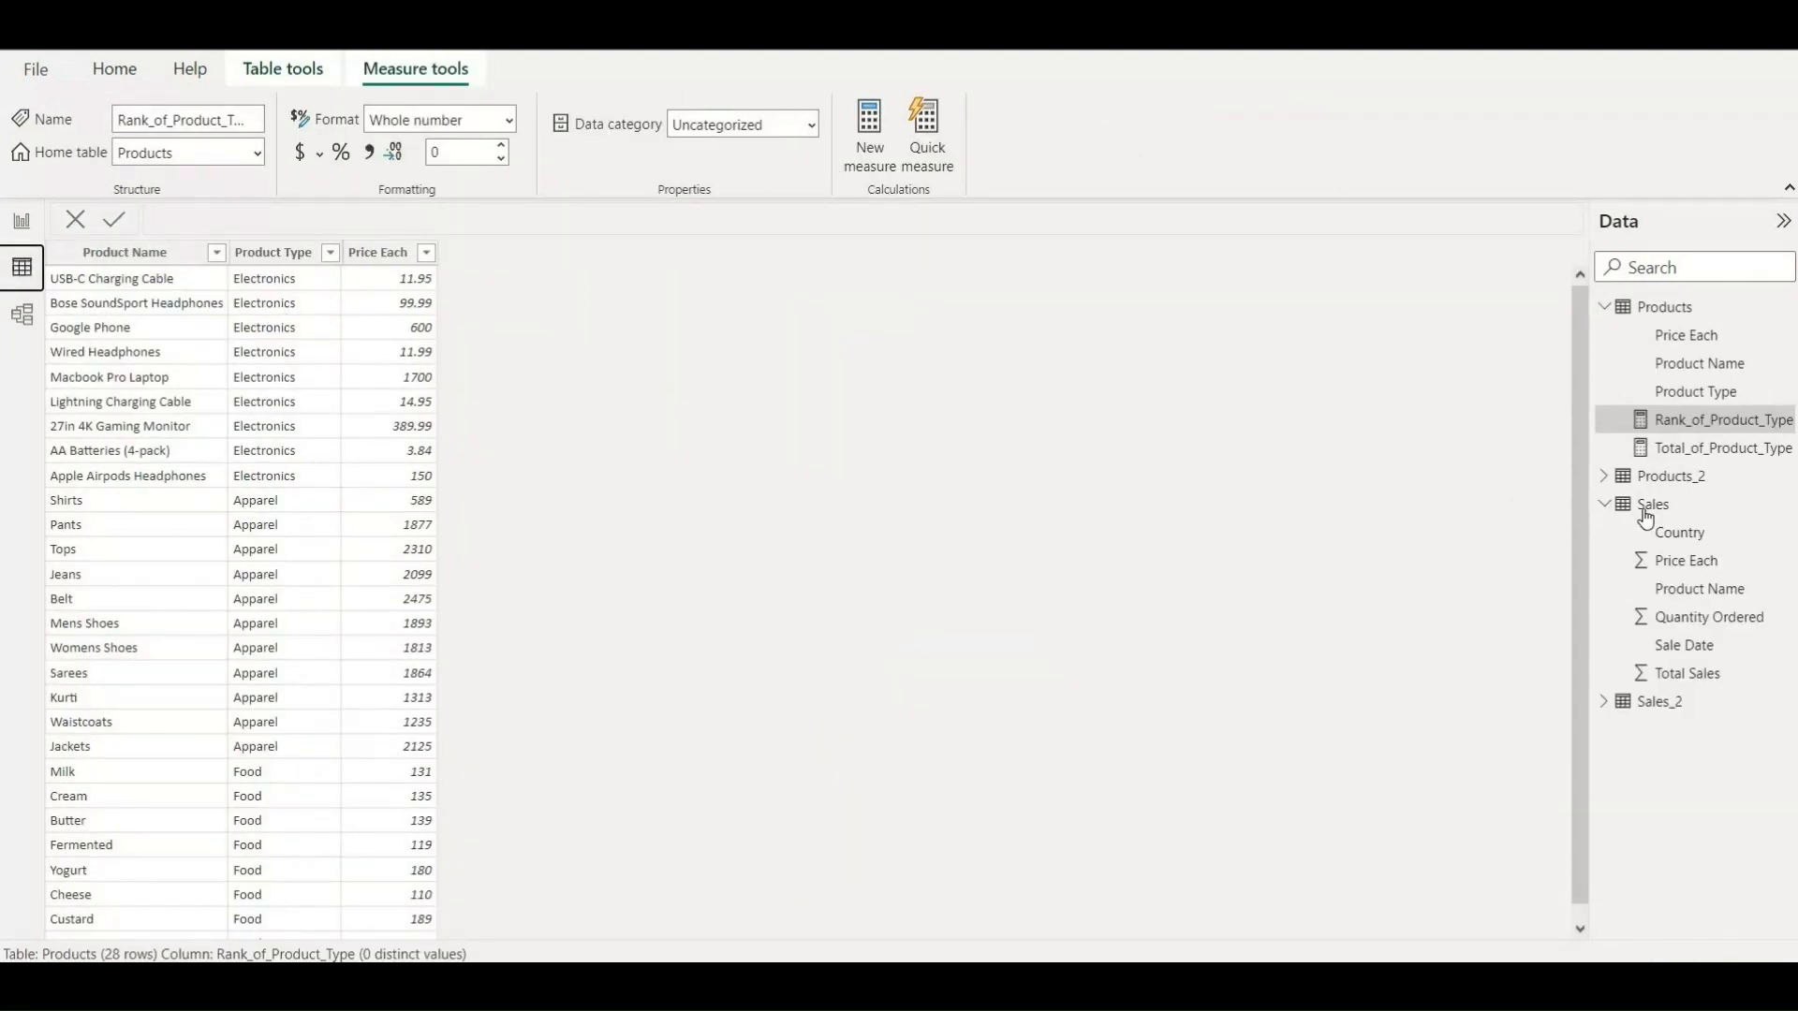
left_click(1603, 477)
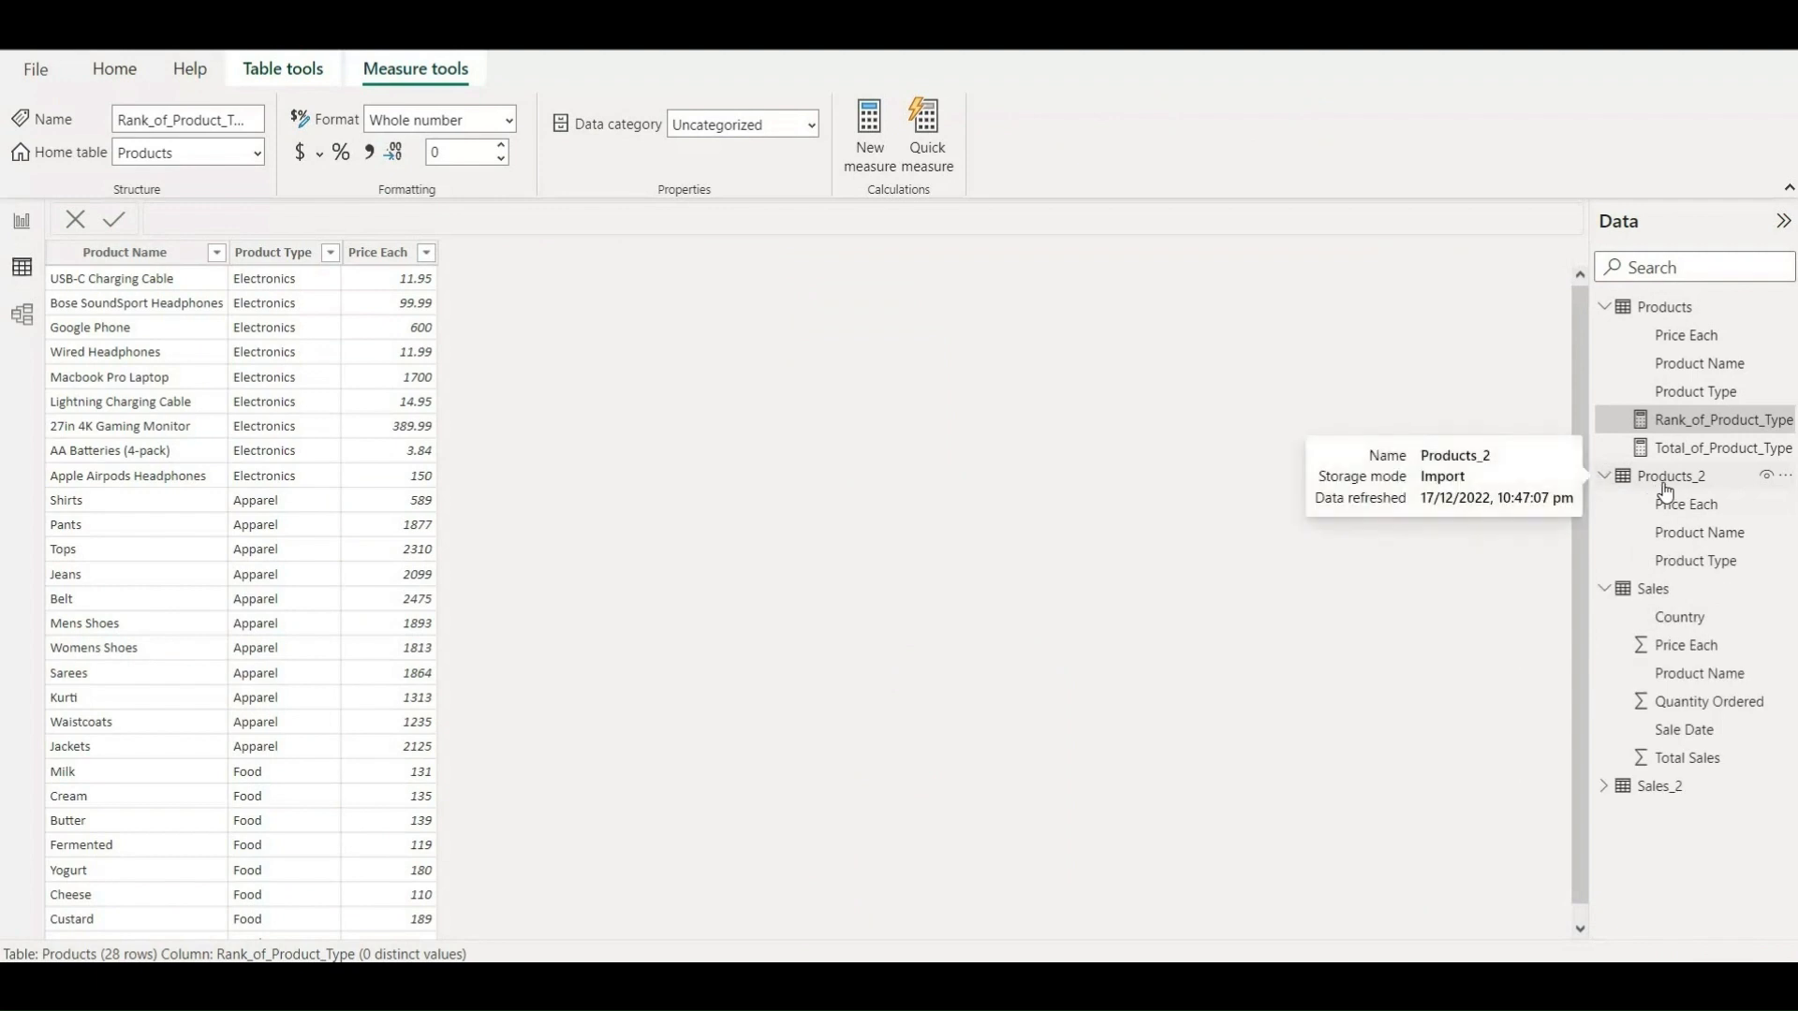
left_click(1664, 487)
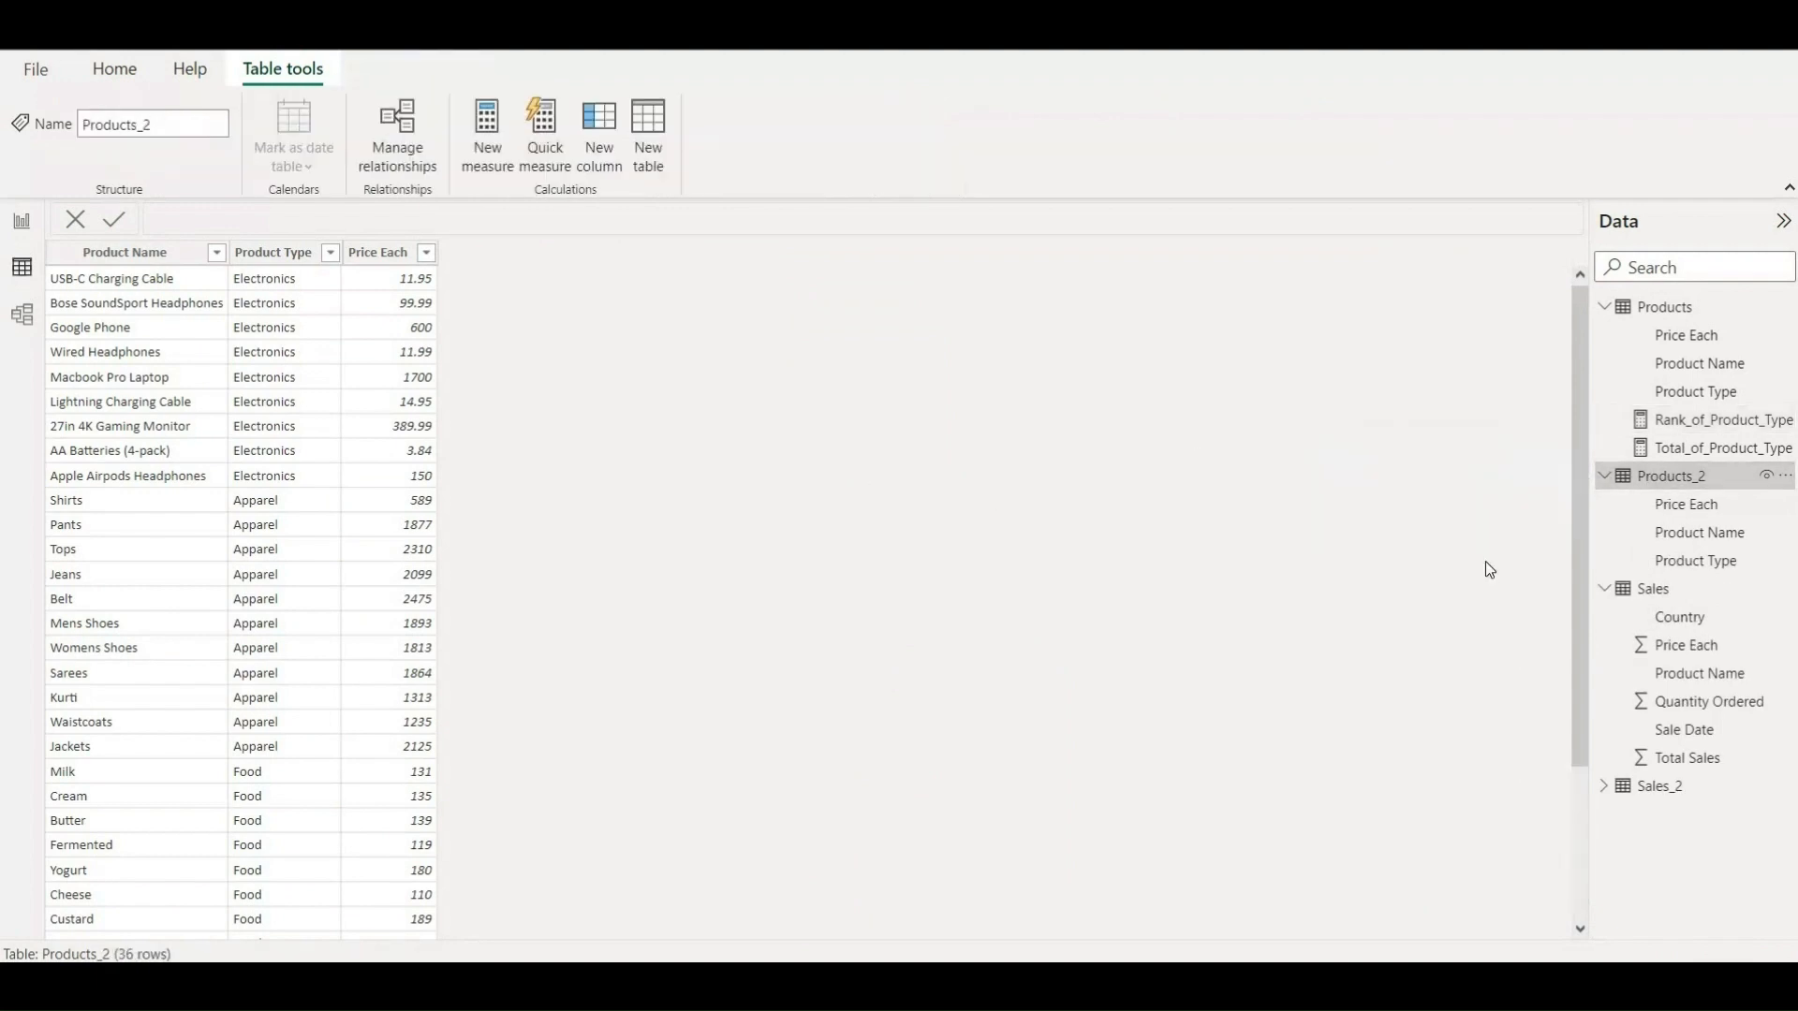
left_click_drag(1582, 746, 1528, 880)
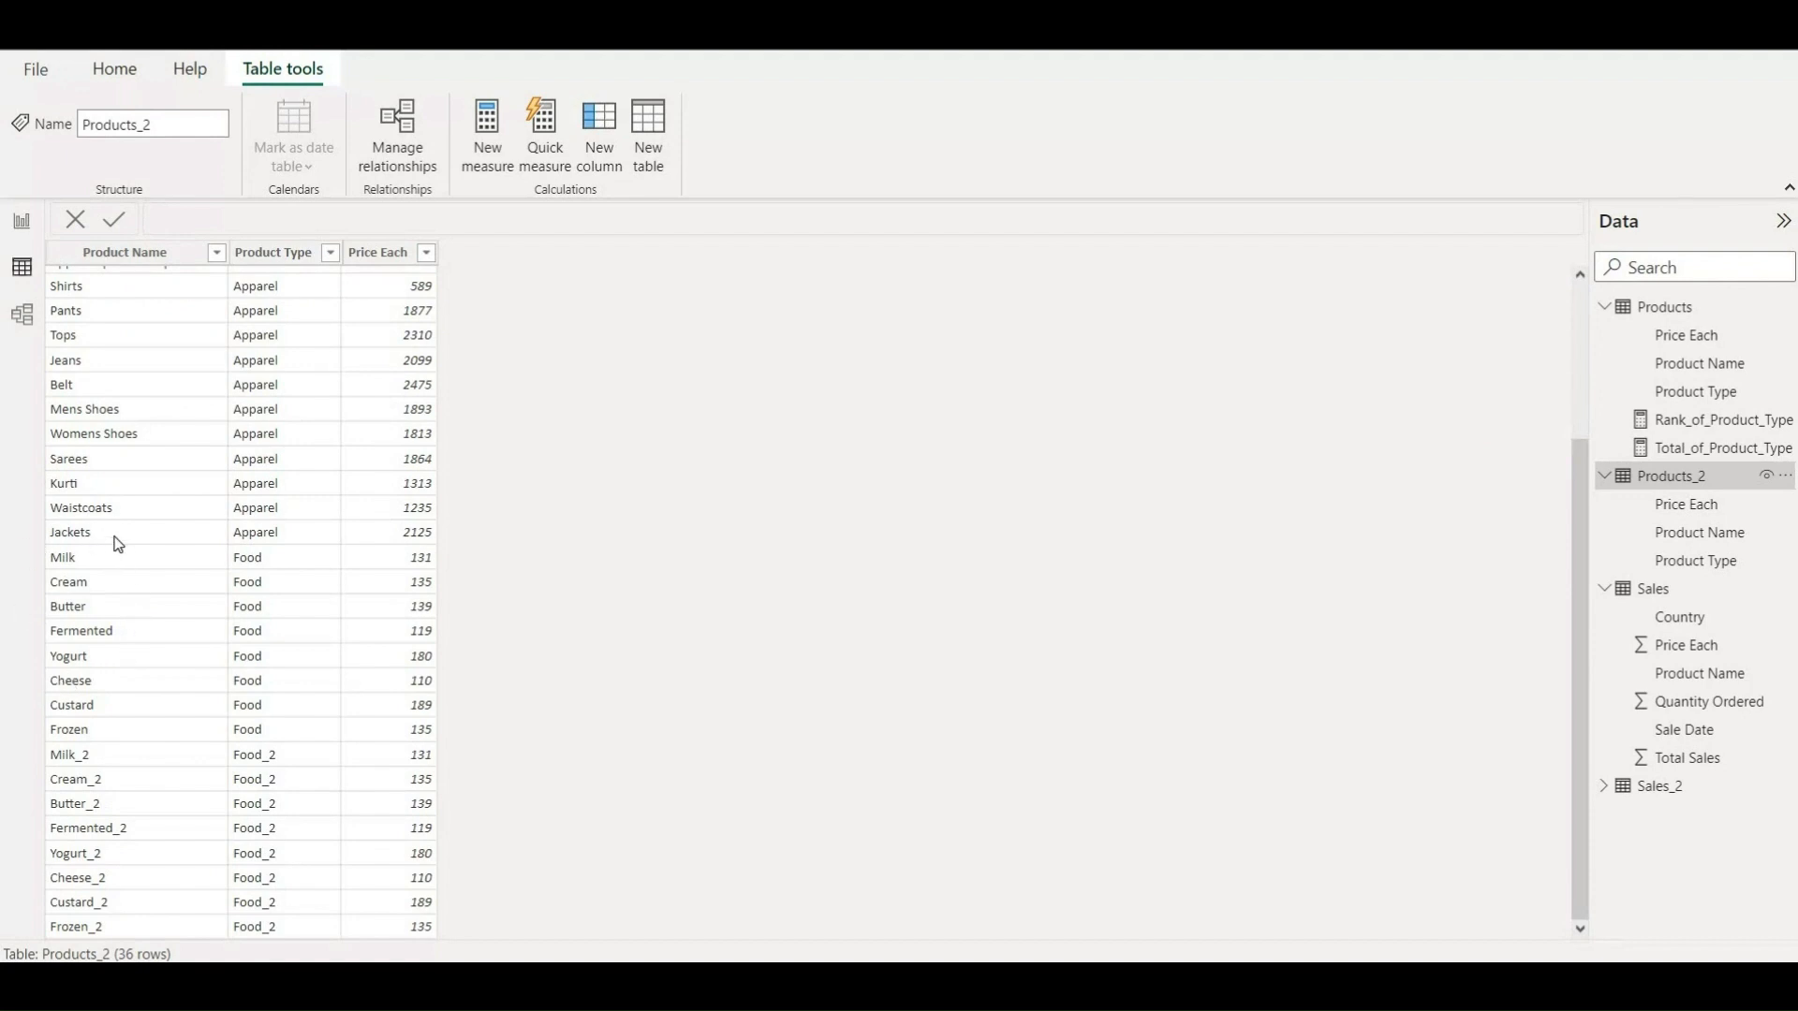
left_click(1605, 788)
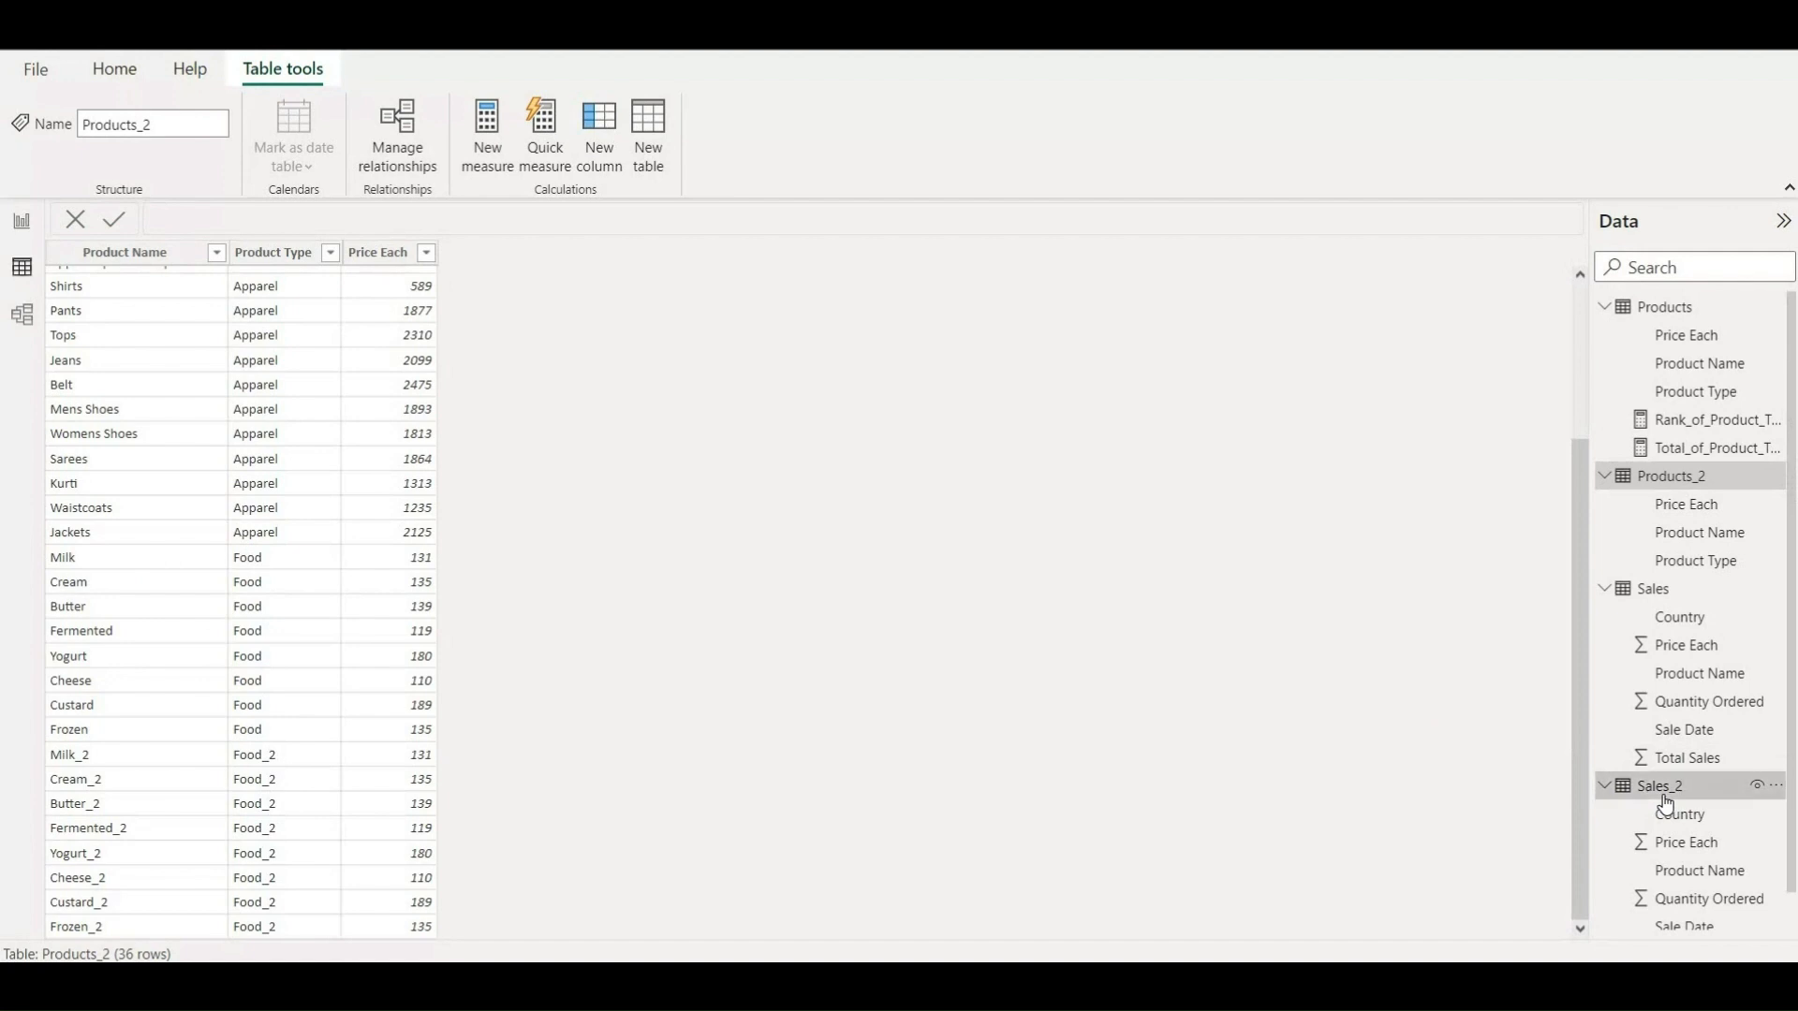
left_click(1663, 796)
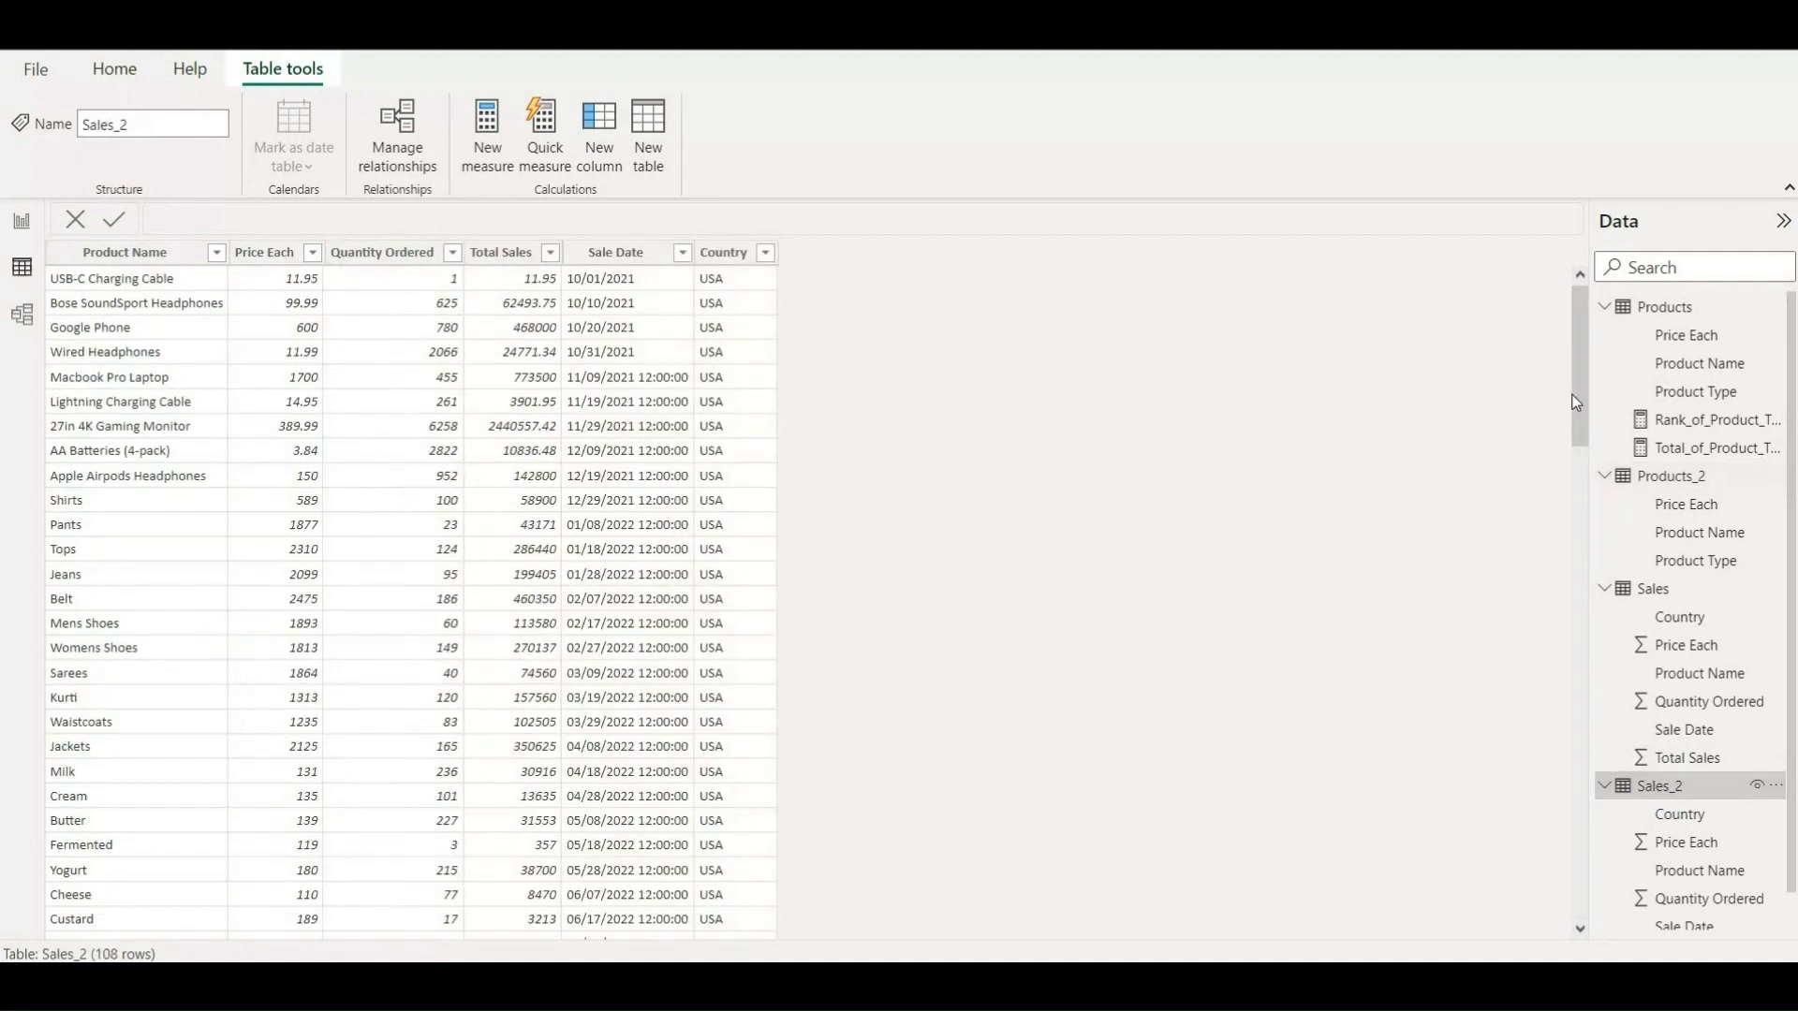
left_click_drag(1577, 397, 1575, 923)
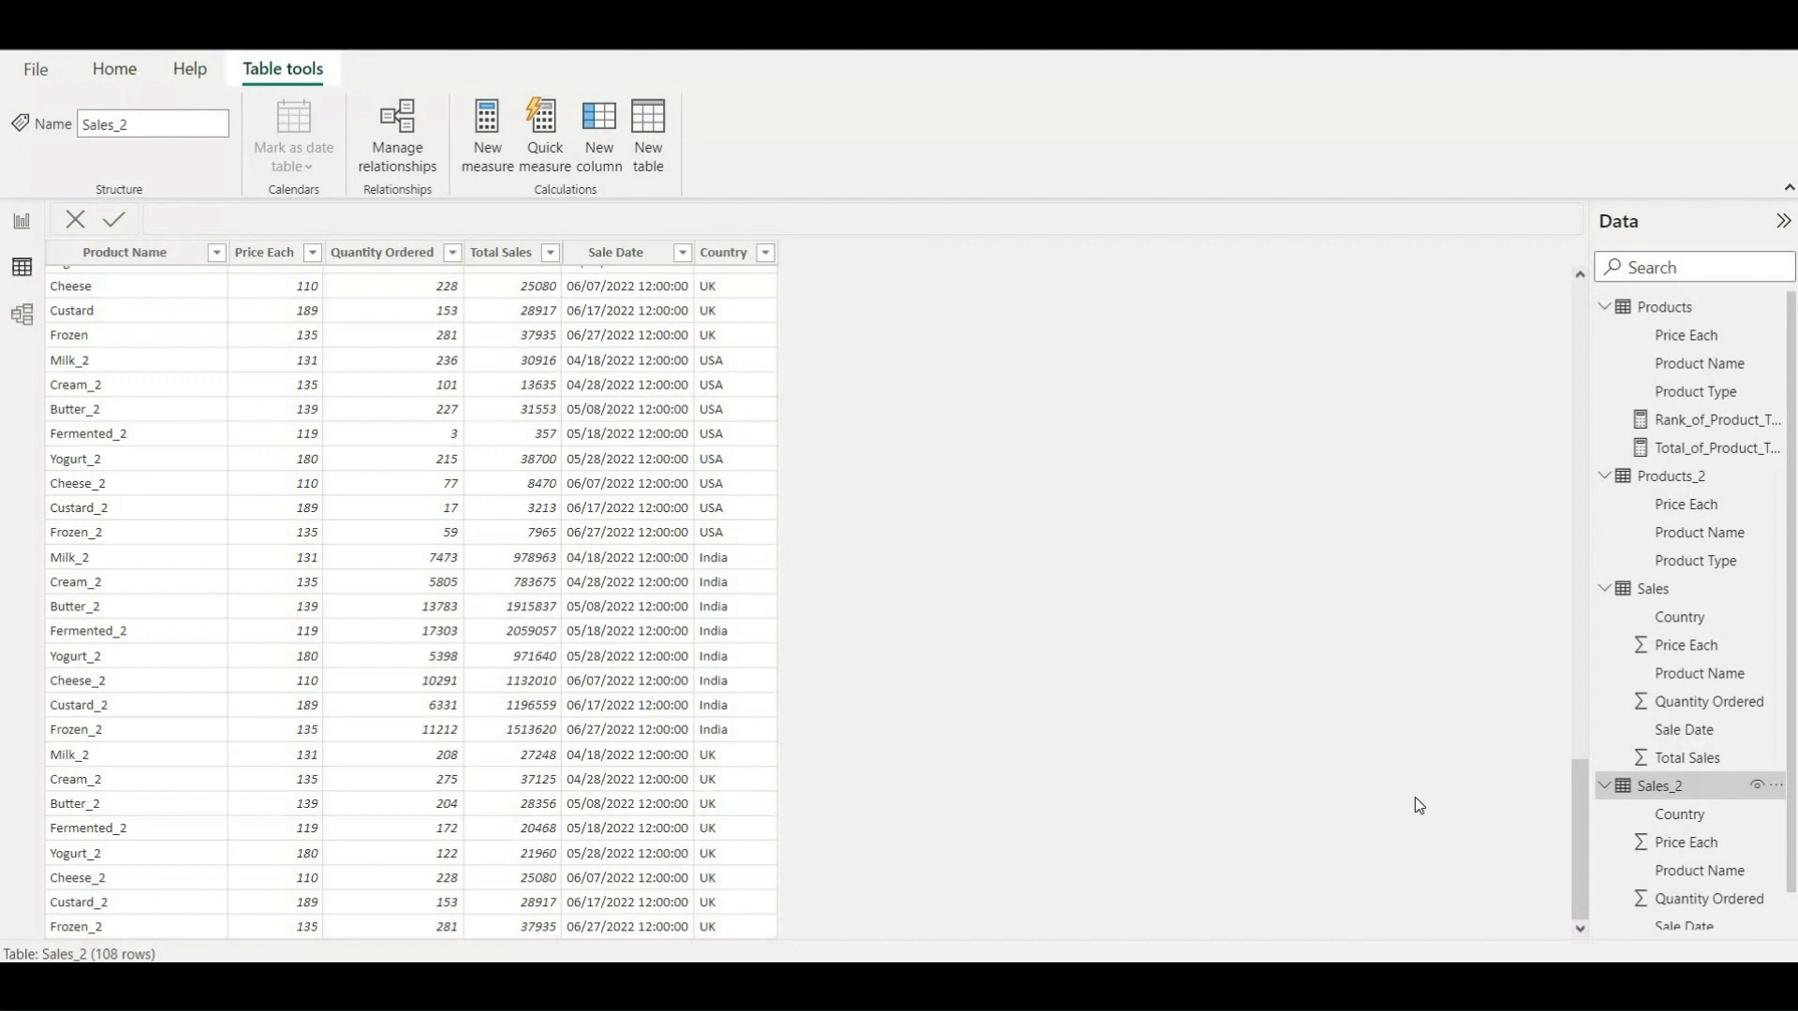
left_click_drag(1574, 833, 1575, 721)
left_click_drag(1572, 803, 1562, 851)
left_click(1679, 484)
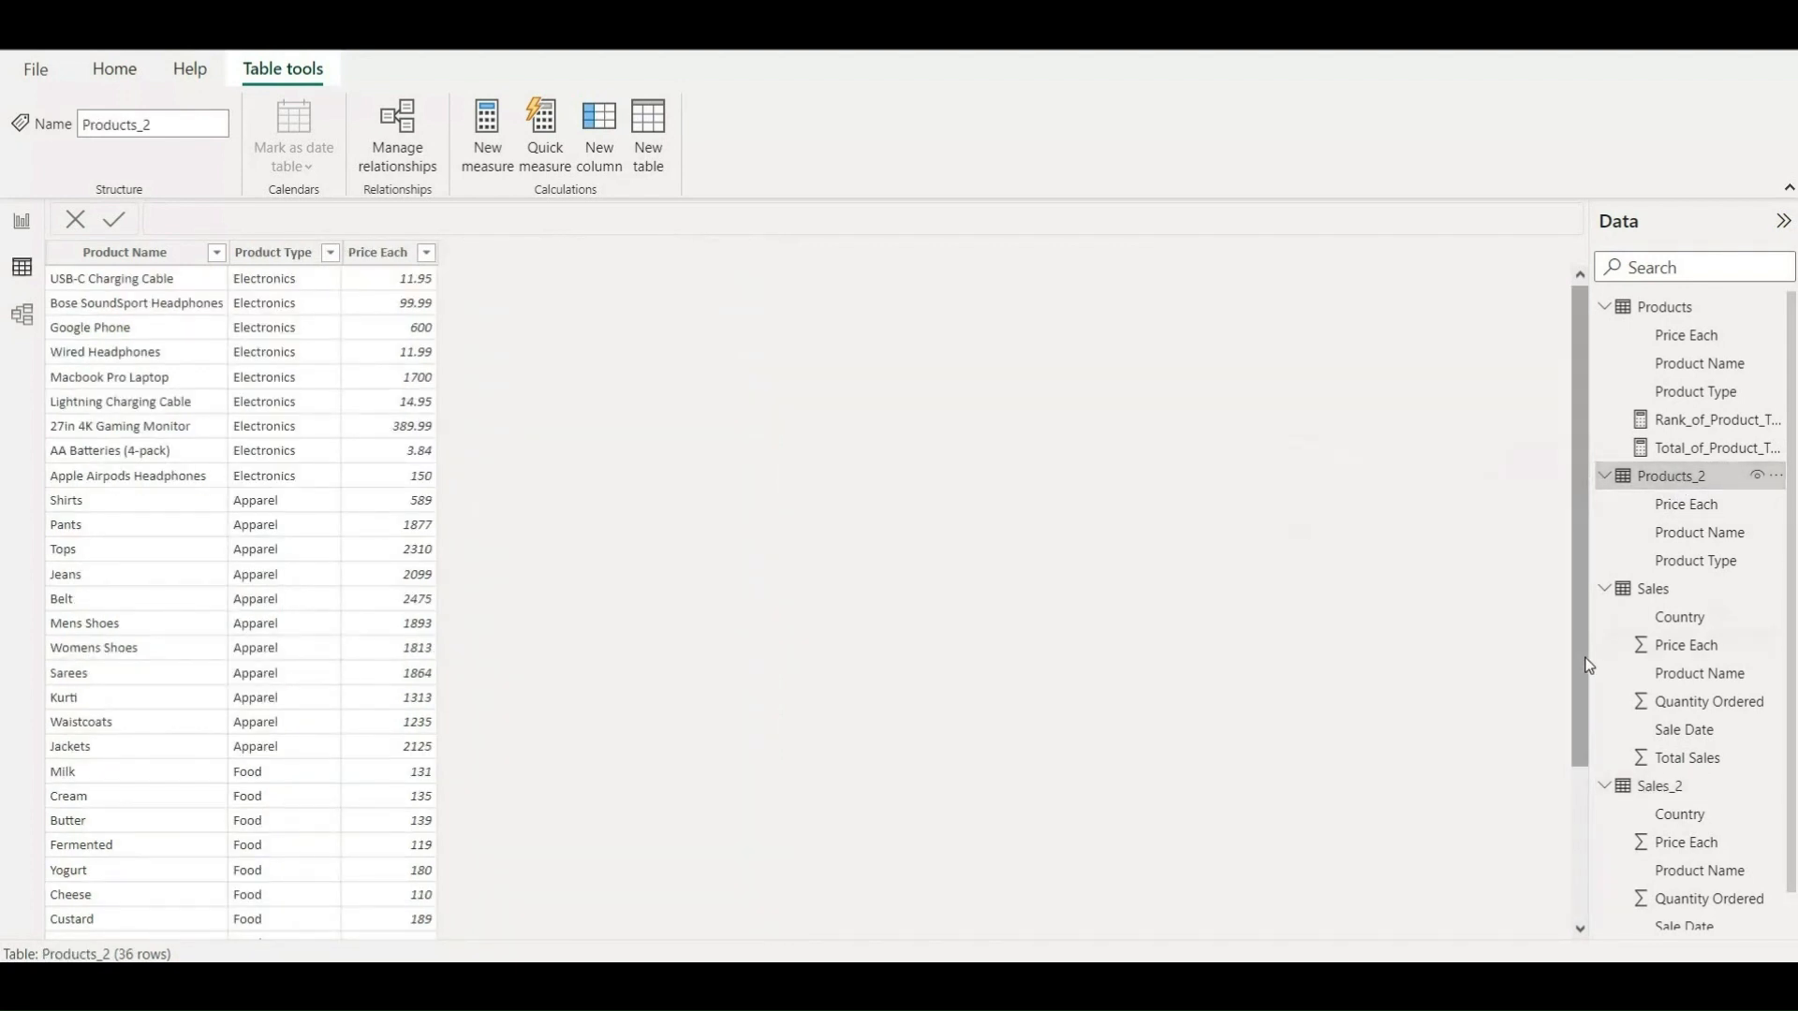
left_click_drag(1584, 661, 1592, 844)
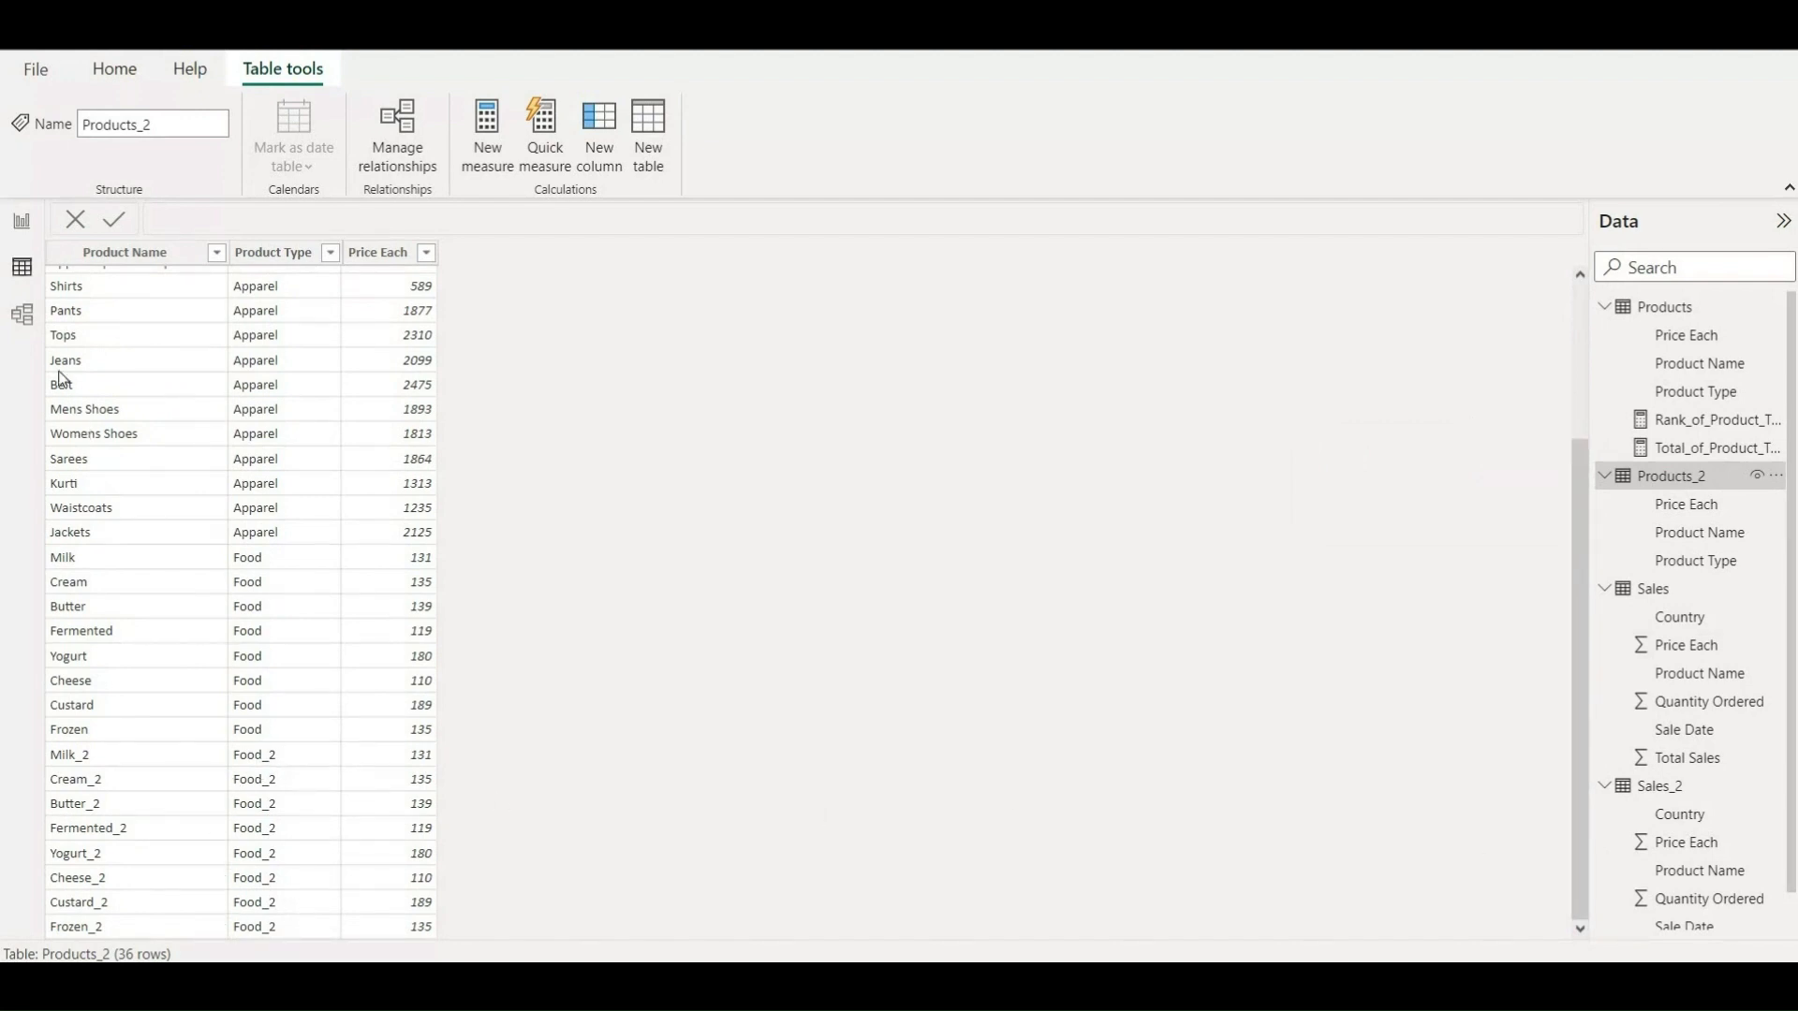
Return to the report page and add an empty matrix visual above the existing product type matrix.
left_click(28, 230)
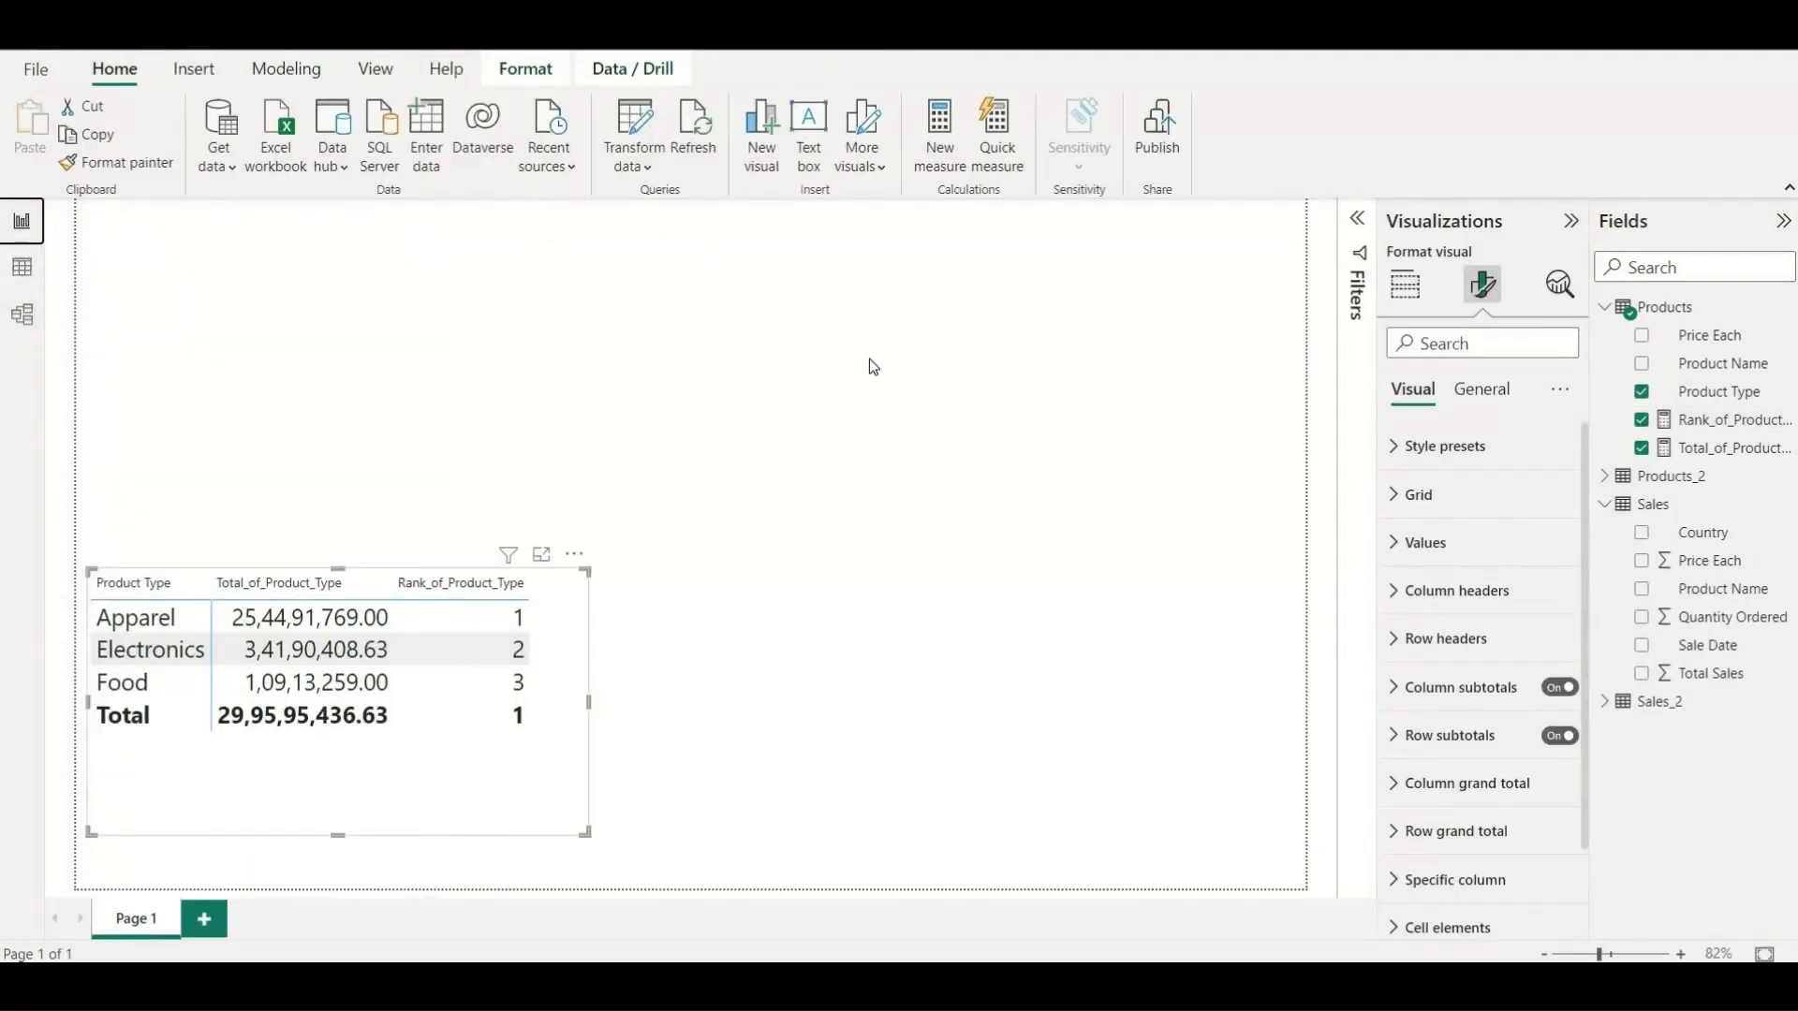
left_click(1405, 283)
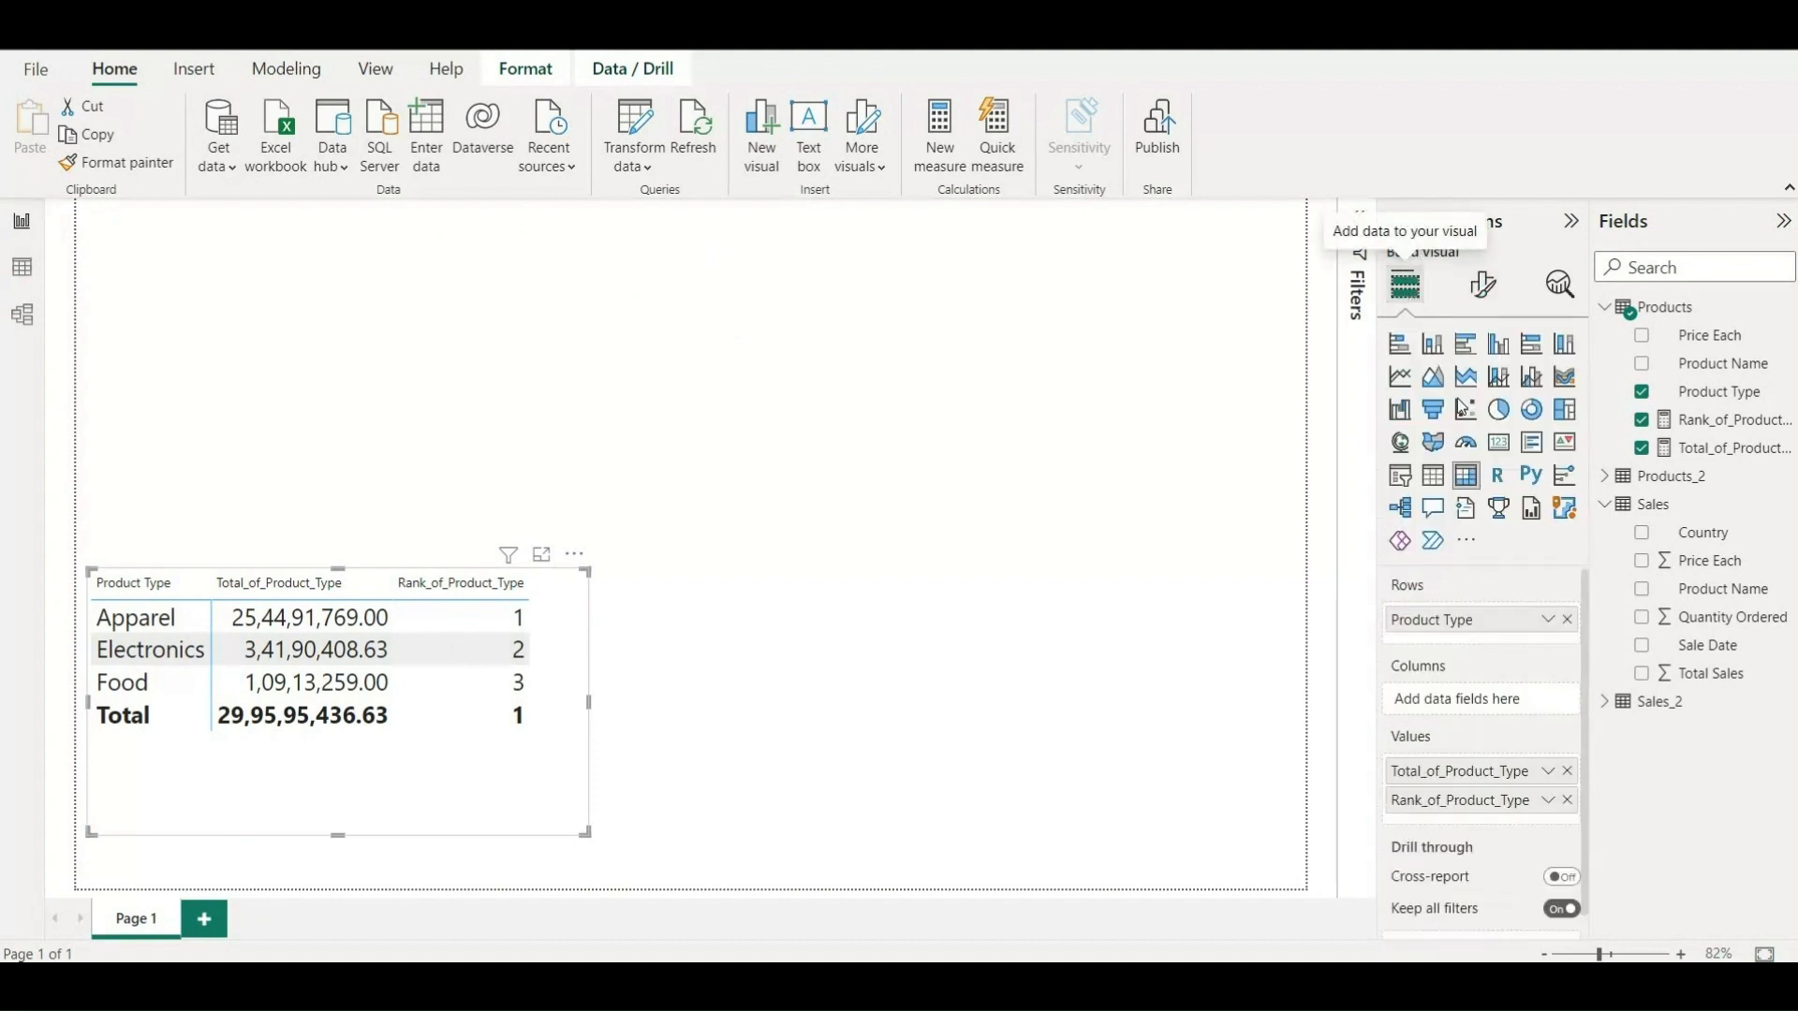
left_click(1466, 478)
left_click(1466, 476)
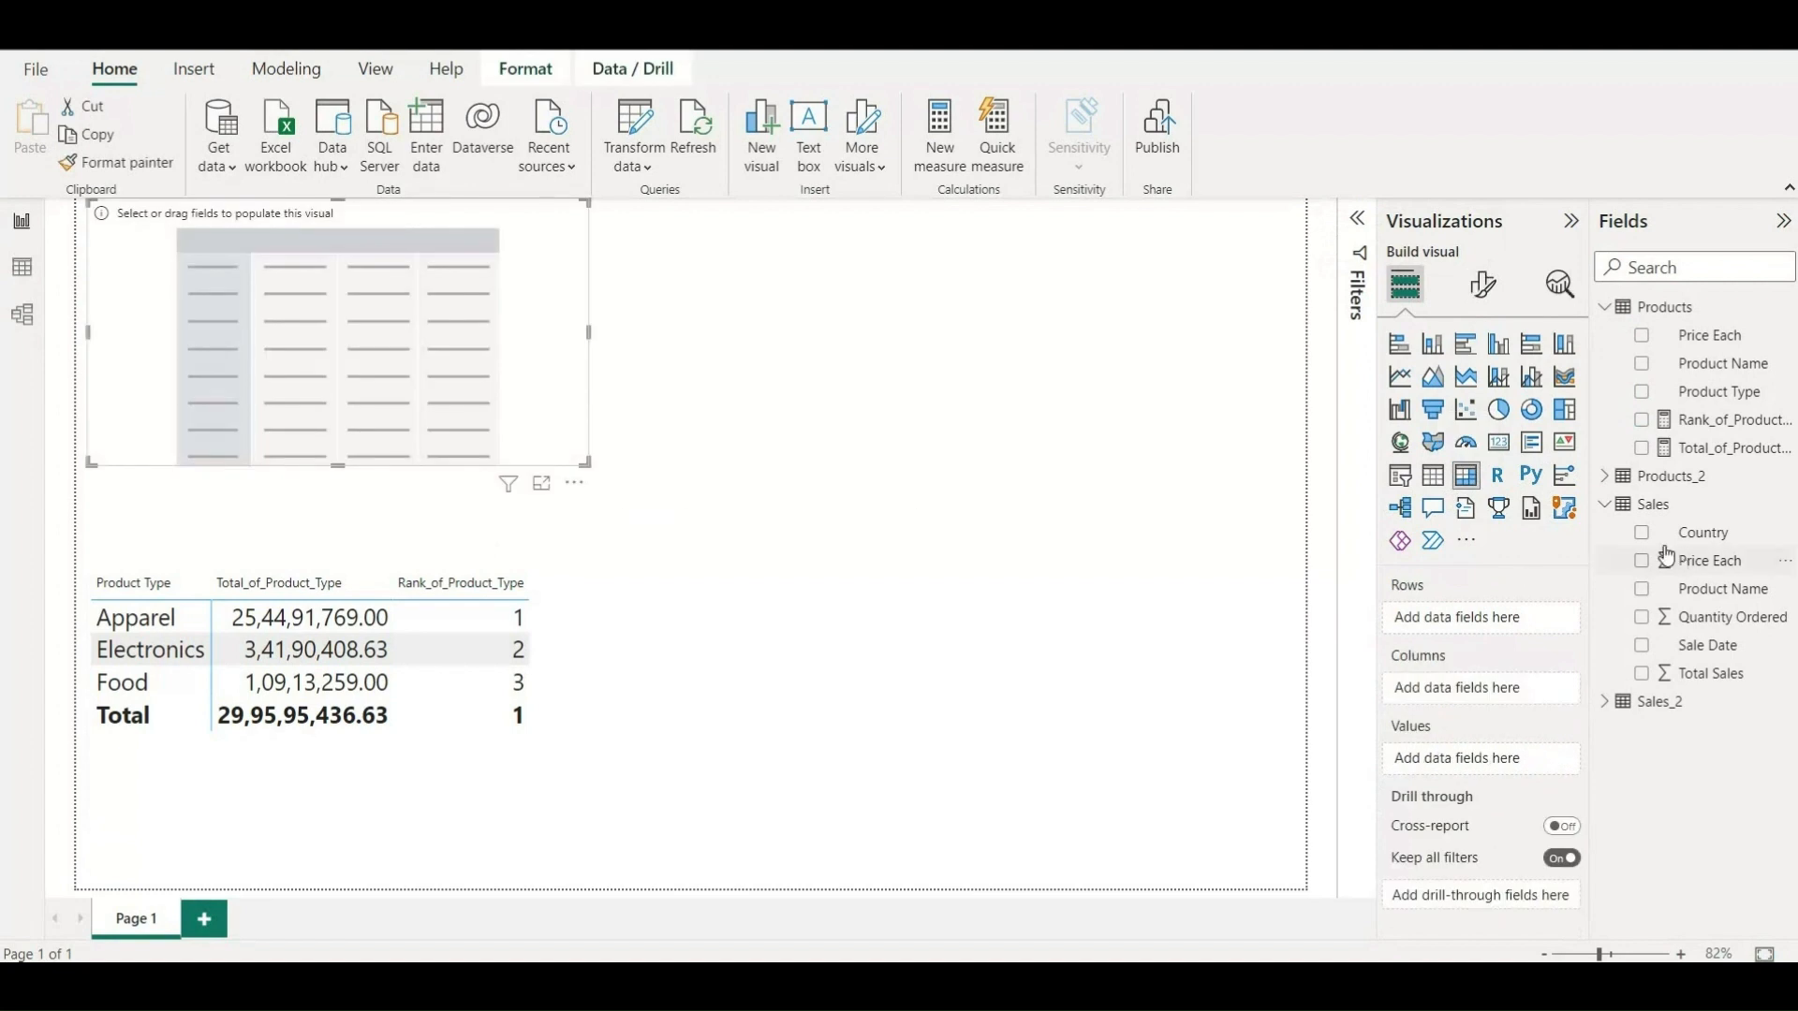
Collapse the Products and Sales tables, expand Products_2 and Sales_2, and add Product Type from Products_2 as the new matrix's rows.
left_click(1604, 478)
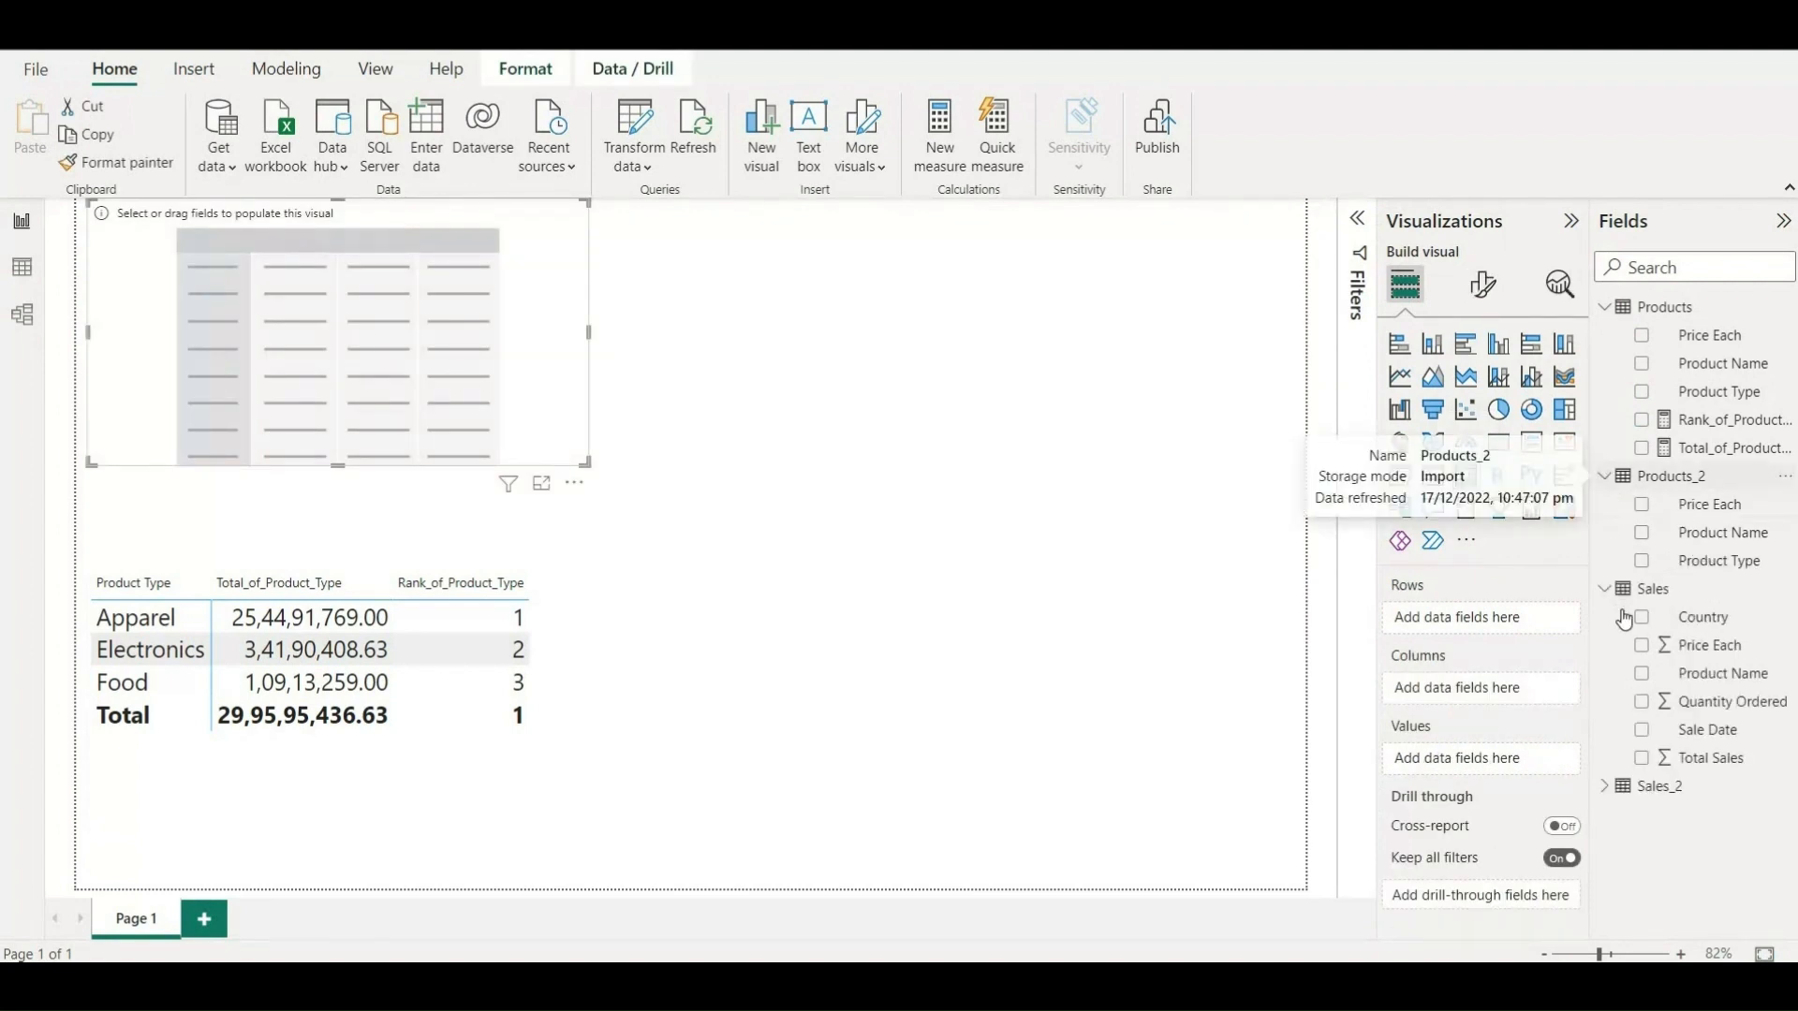
left_click(1603, 589)
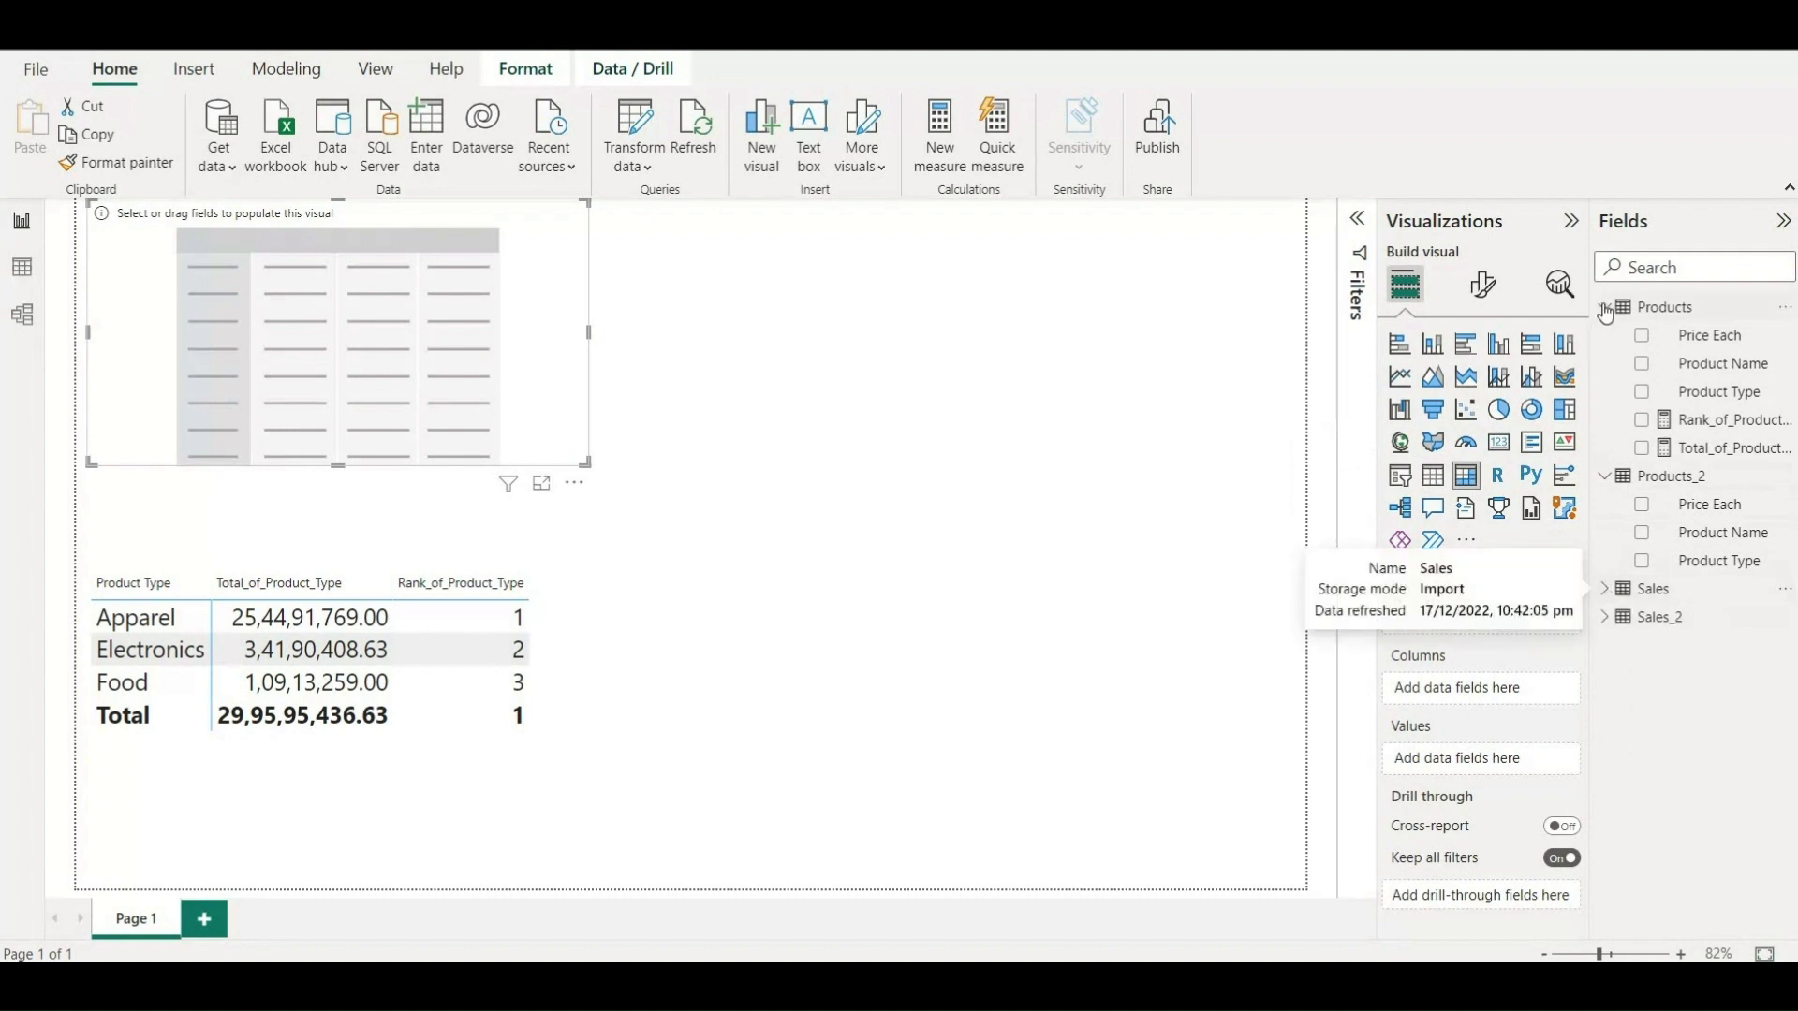
left_click(1605, 309)
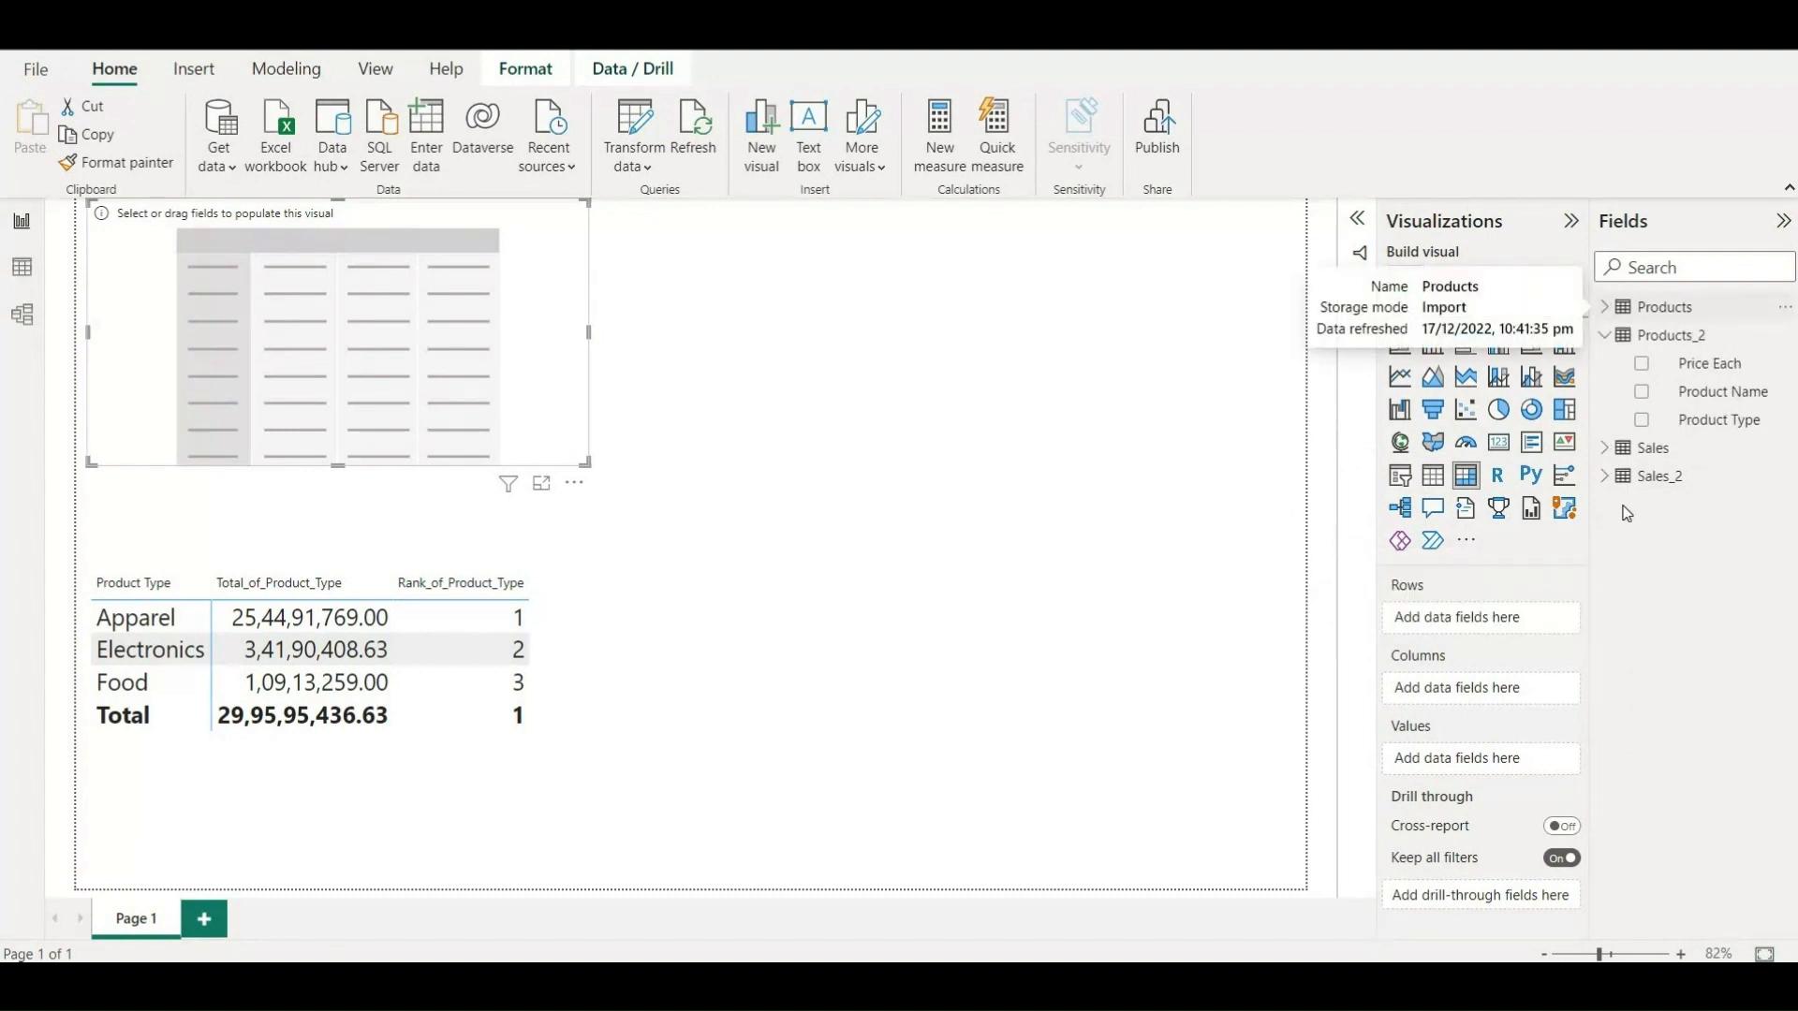
left_click(1606, 477)
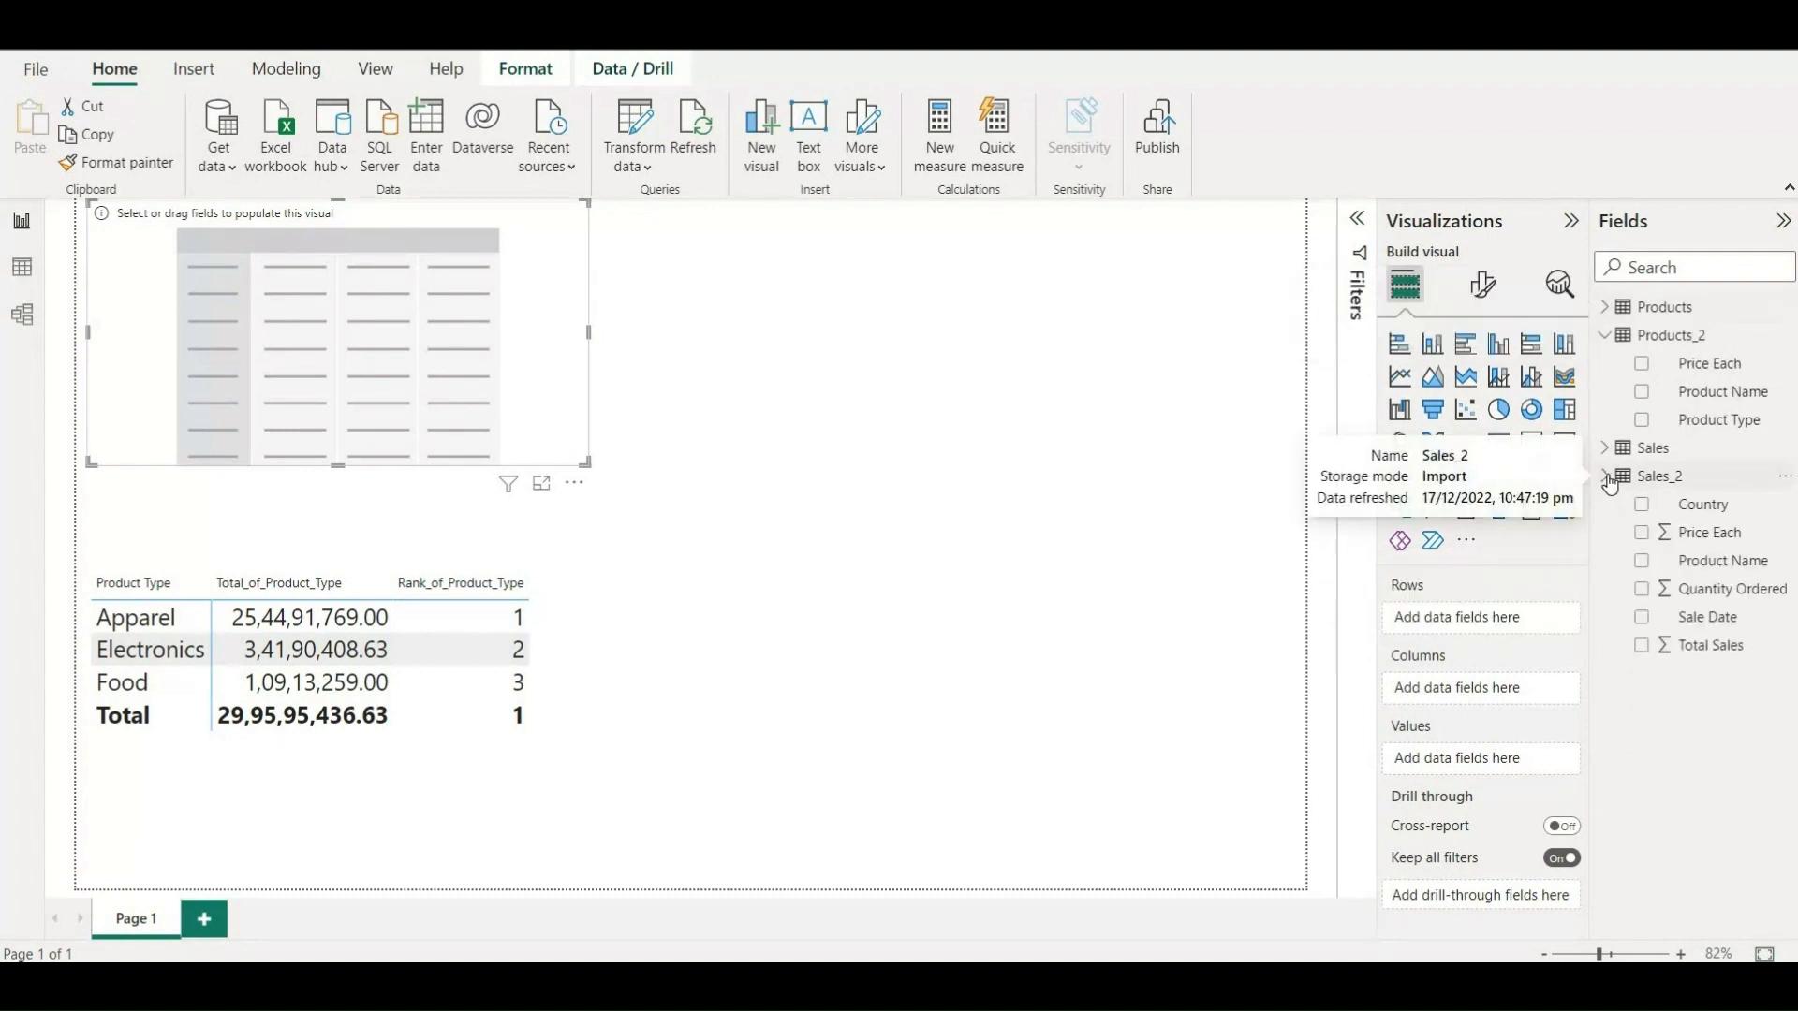
left_click(1642, 420)
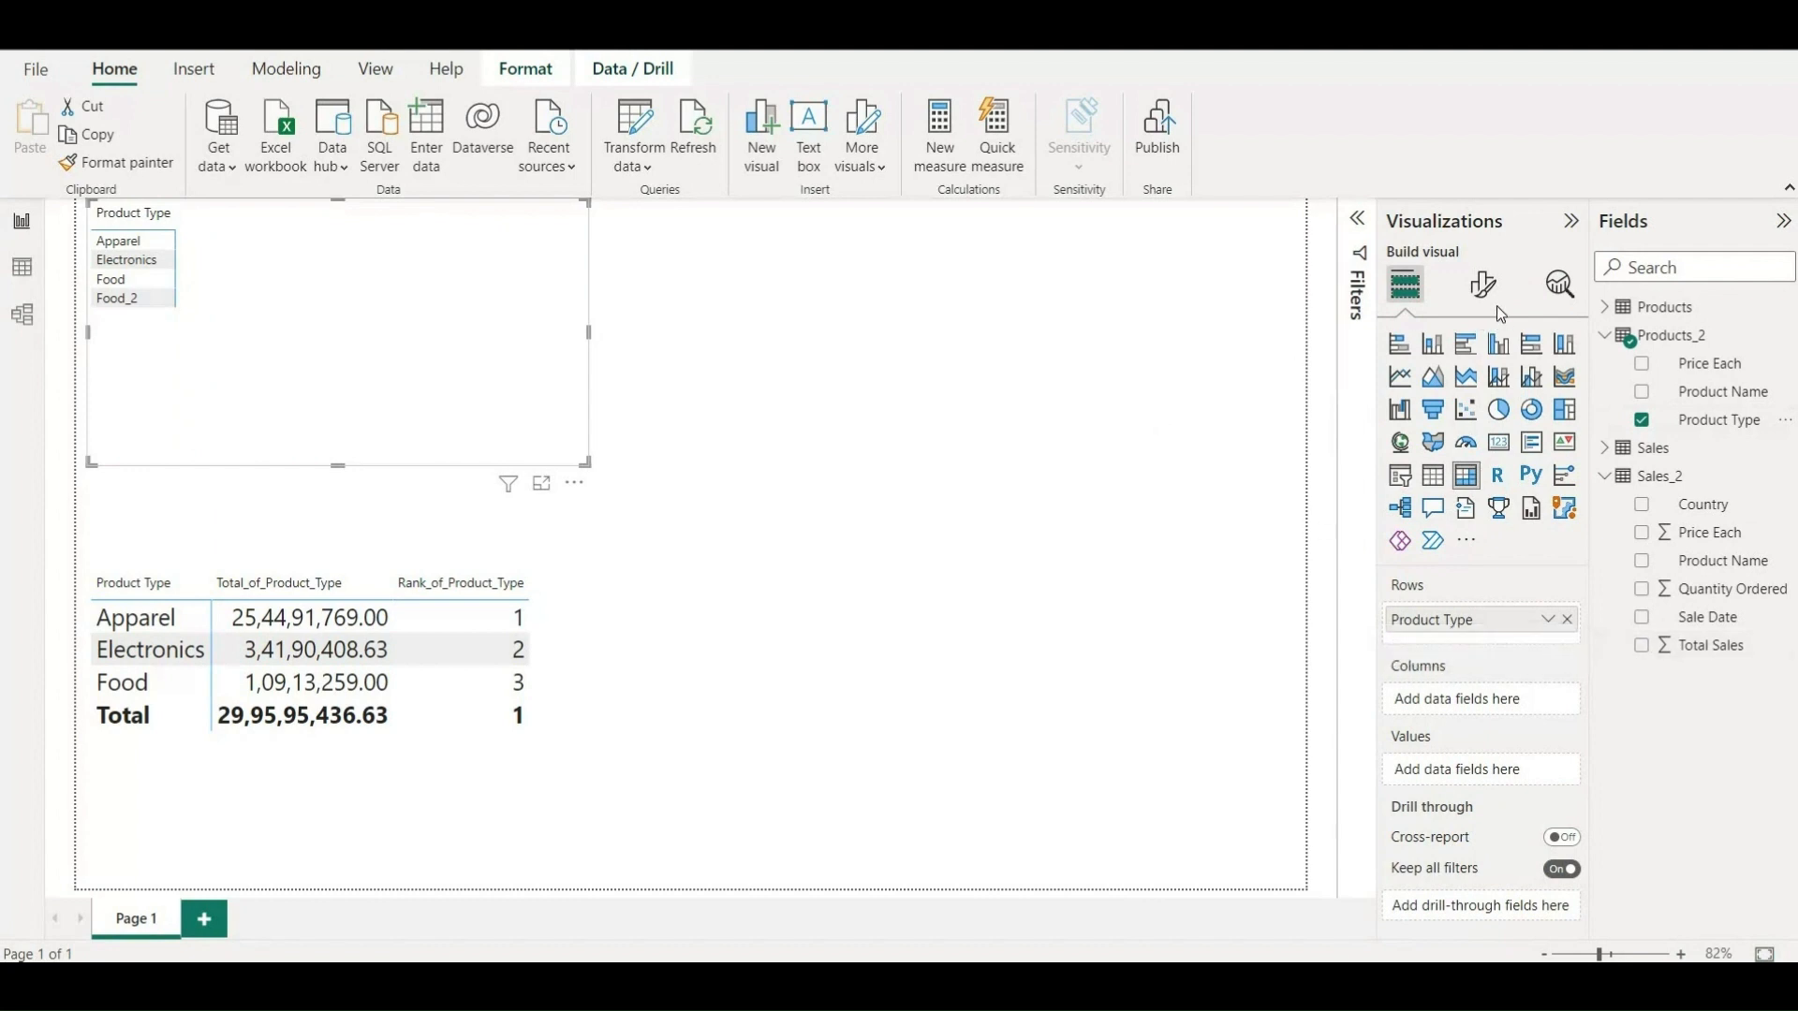
Set the font size of the new matrix's row headers to 16.
left_click(1483, 284)
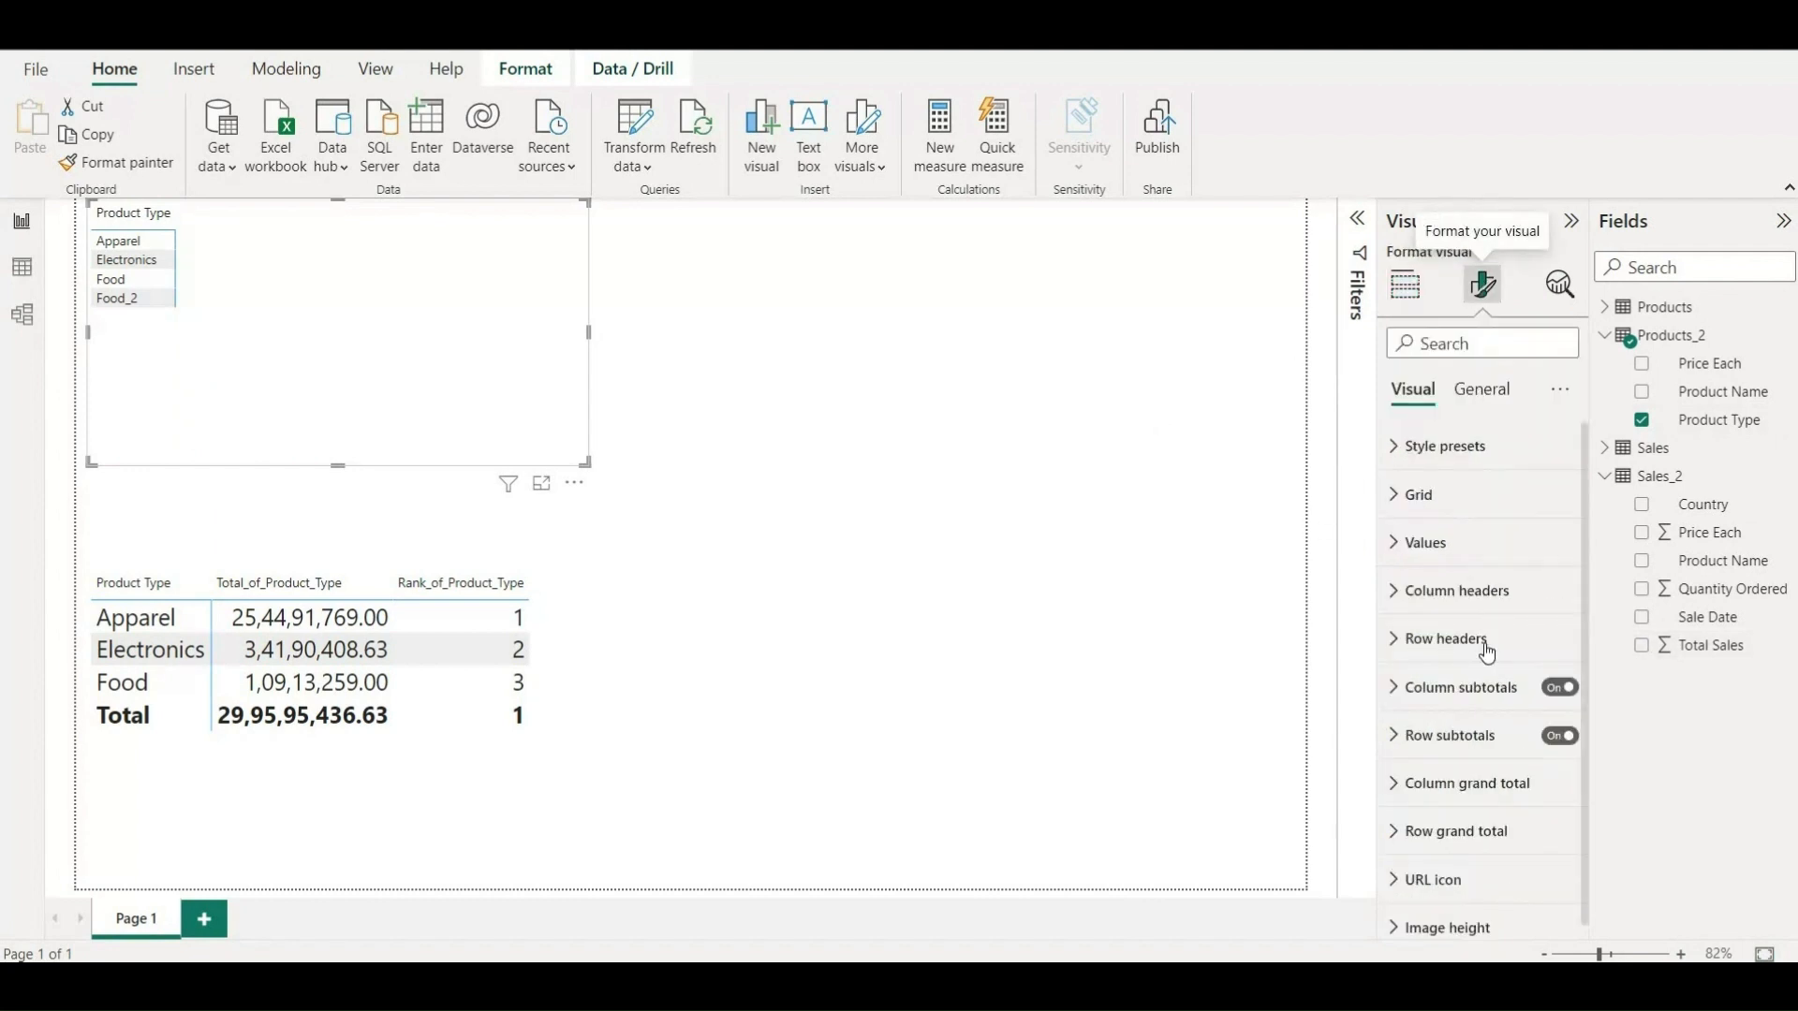
left_click(1473, 646)
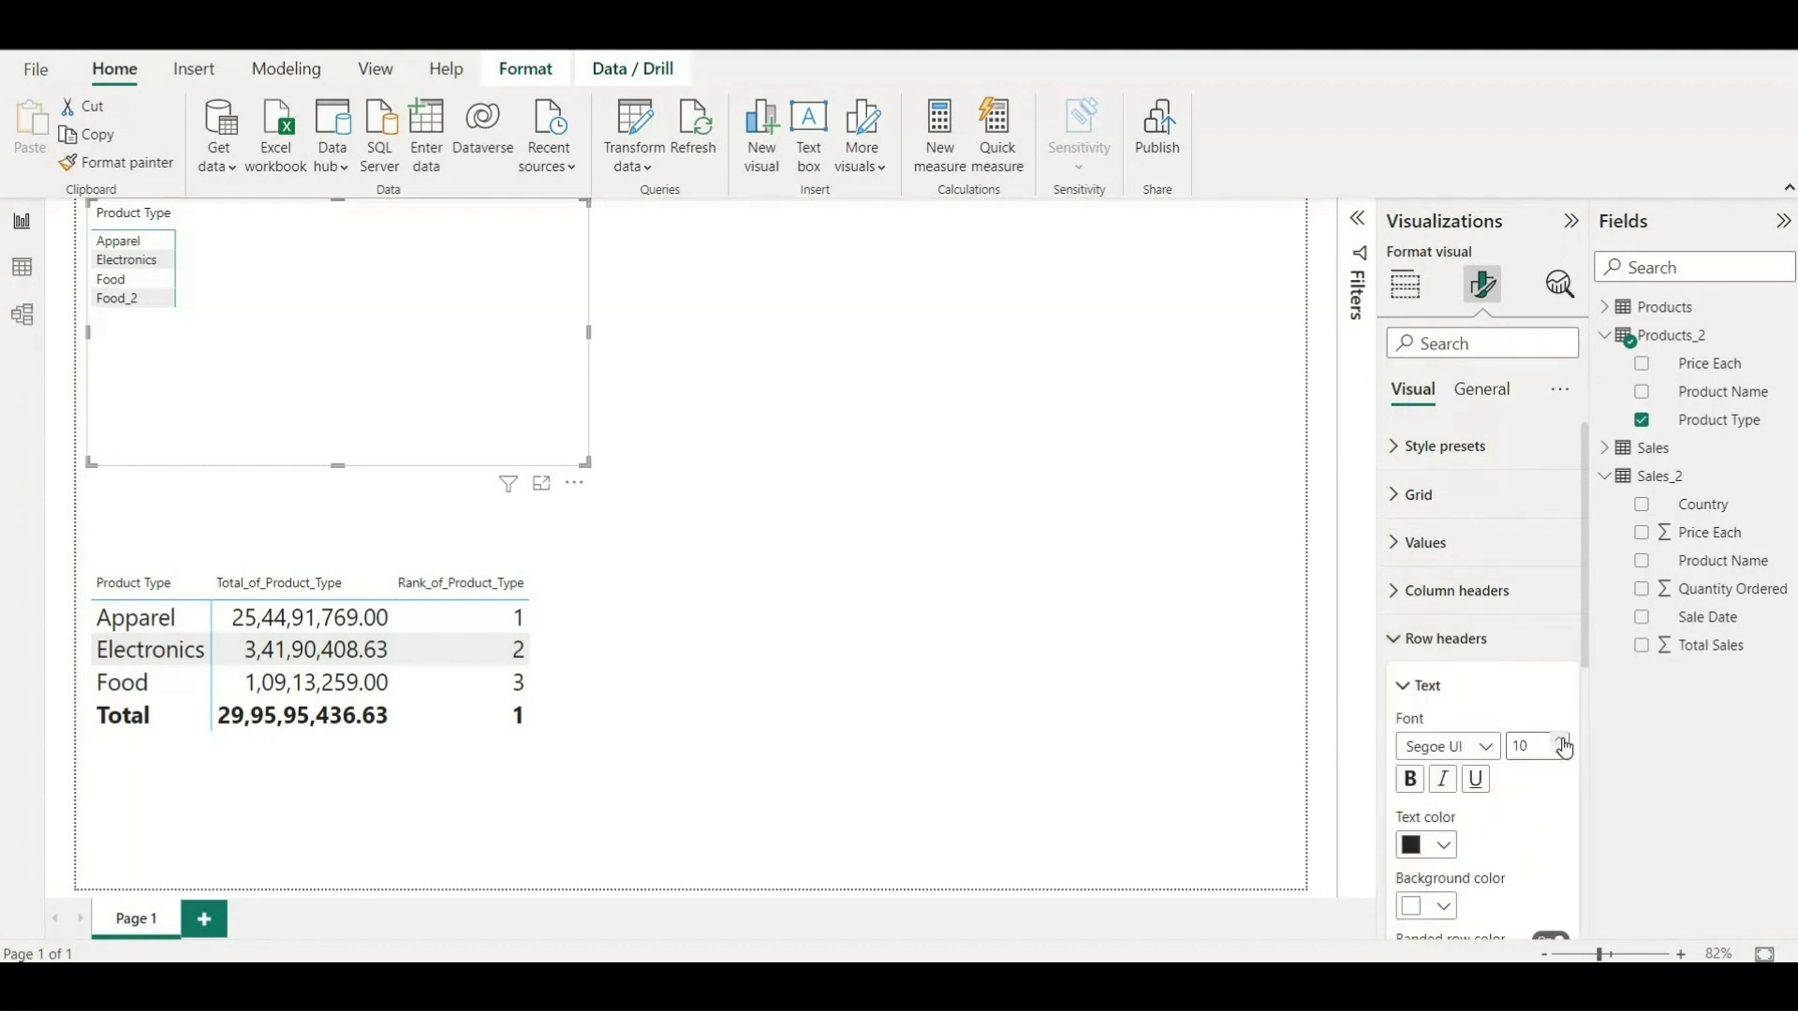
left_click(1562, 740)
left_click(1561, 740)
left_click(1562, 740)
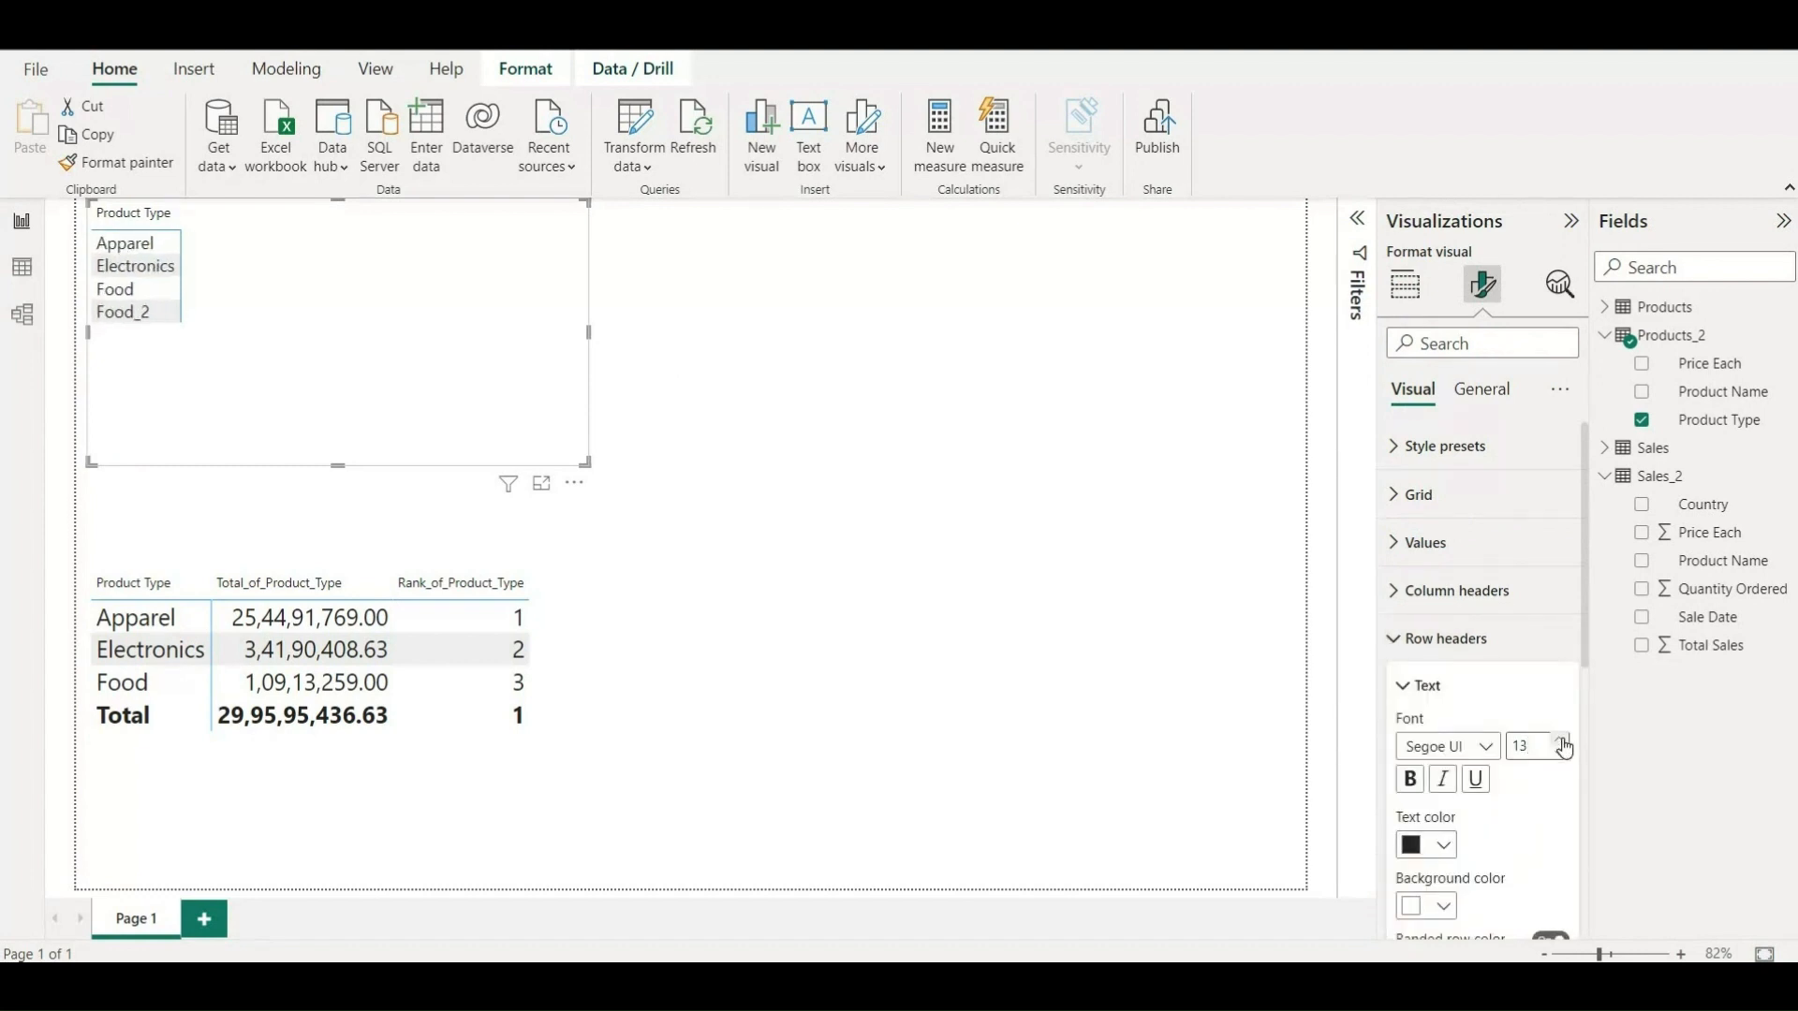
left_click(1562, 741)
left_click(1562, 741)
left_click(1562, 741)
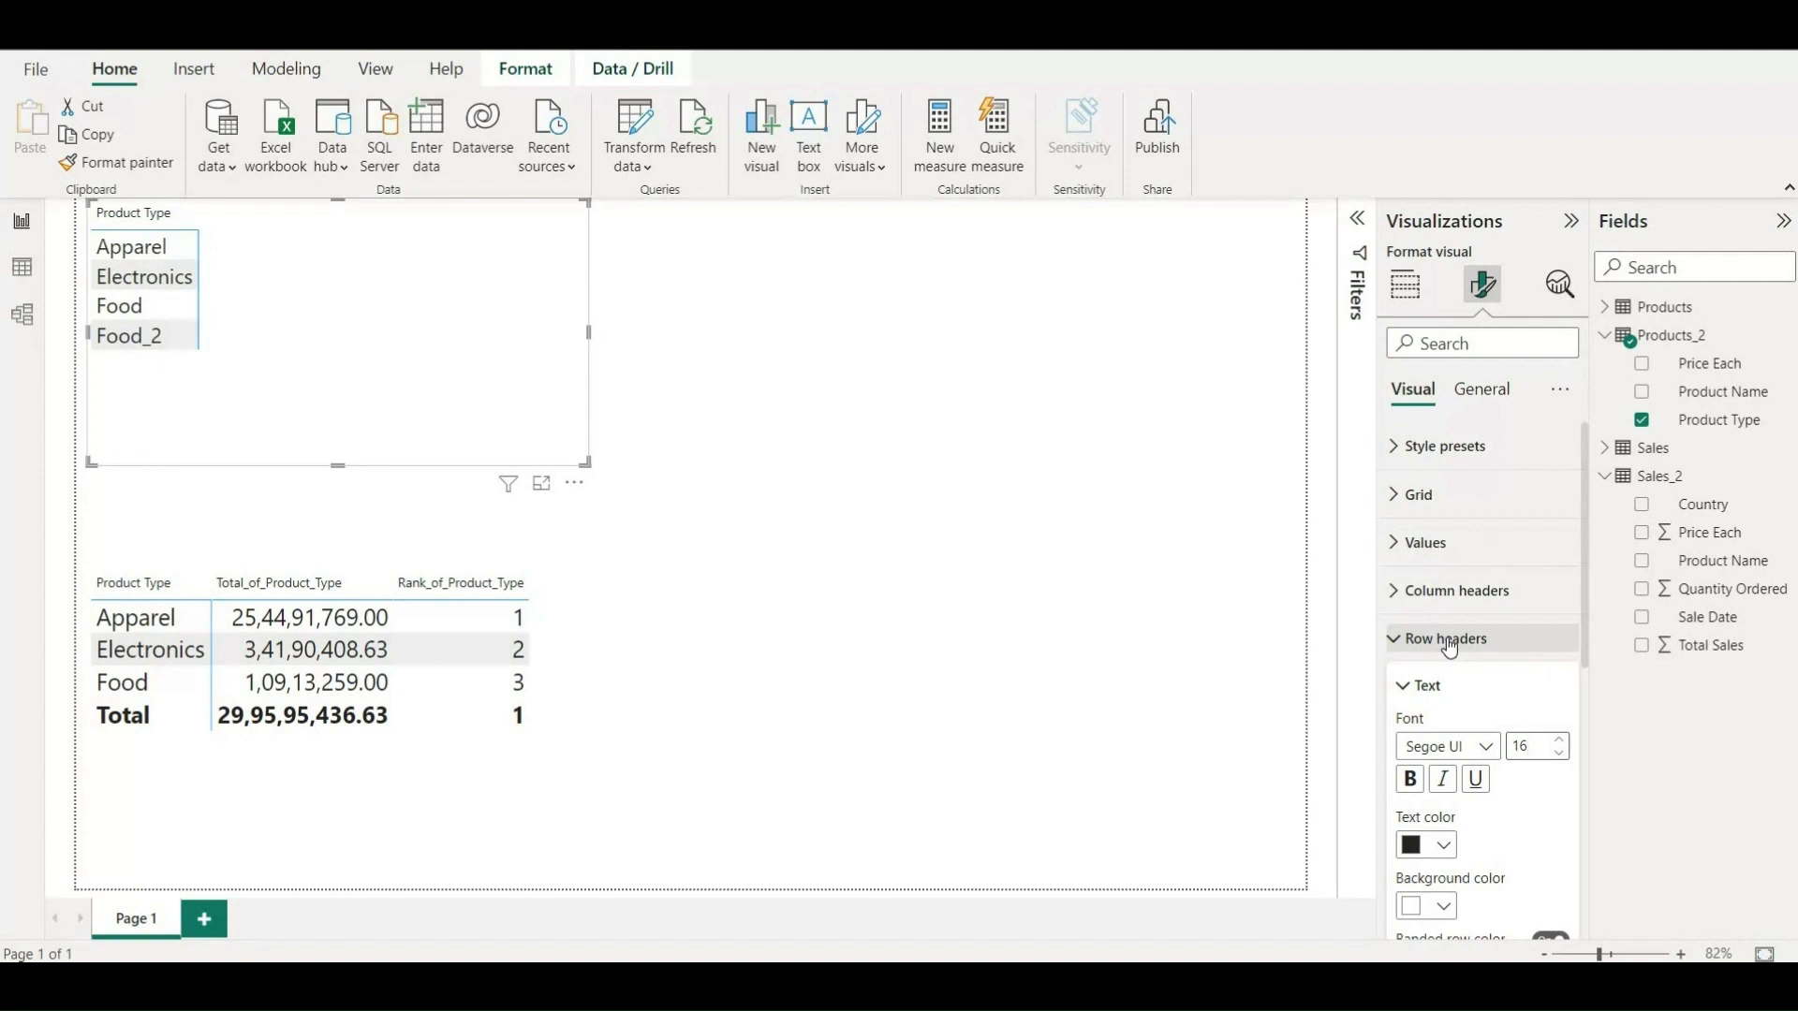
Set the font size of the new matrix's column headers to 16 and collapse the header formatting sections.
left_click(1479, 591)
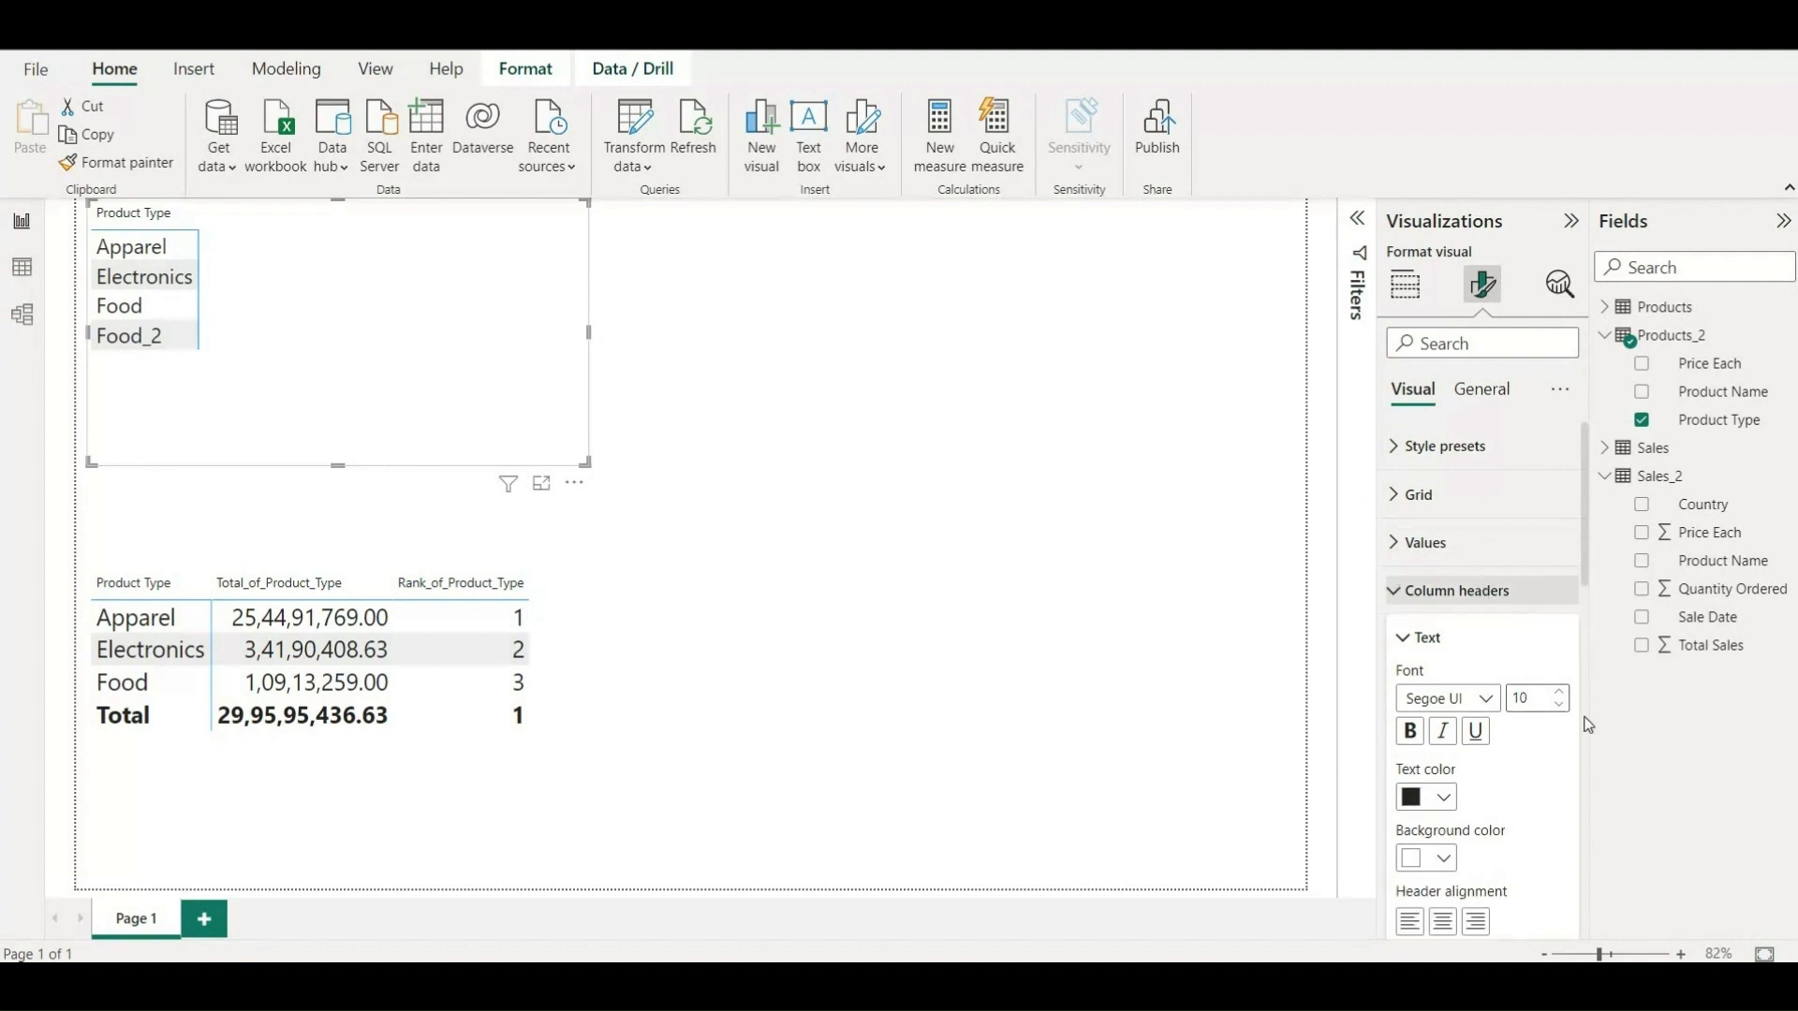
left_click(1561, 693)
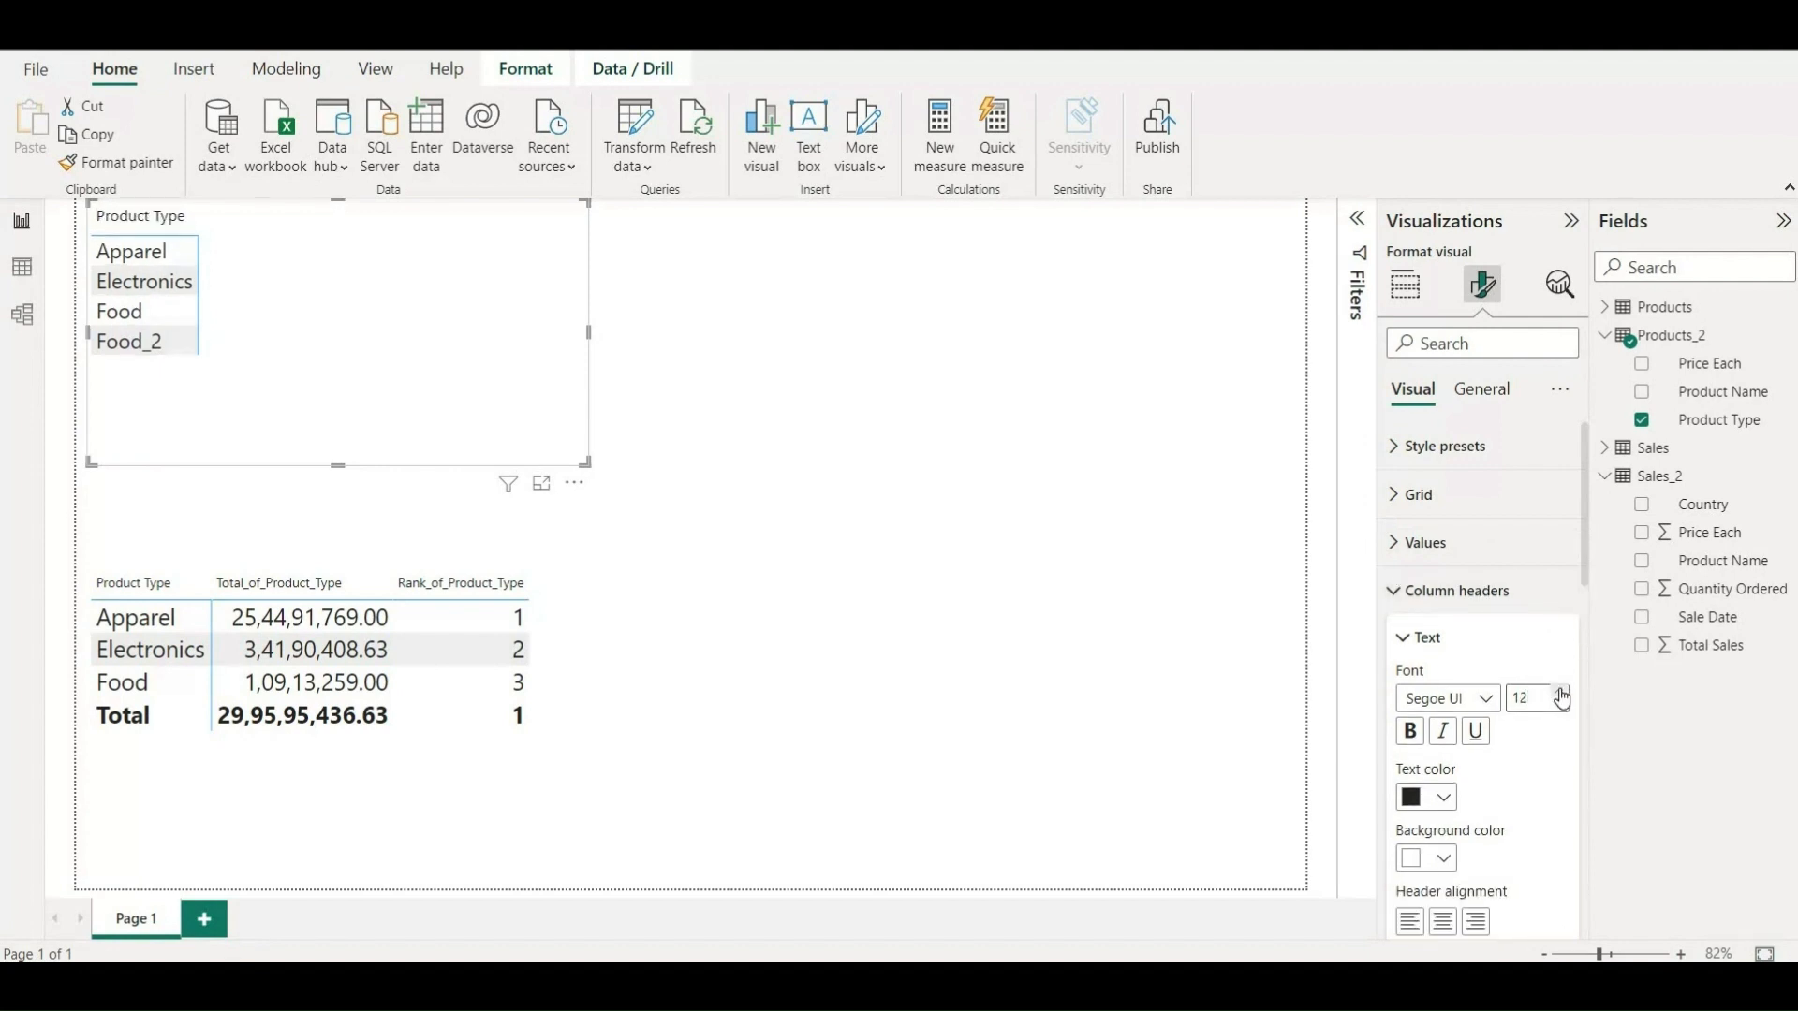
left_click(1561, 694)
left_click(1560, 693)
left_click(1561, 694)
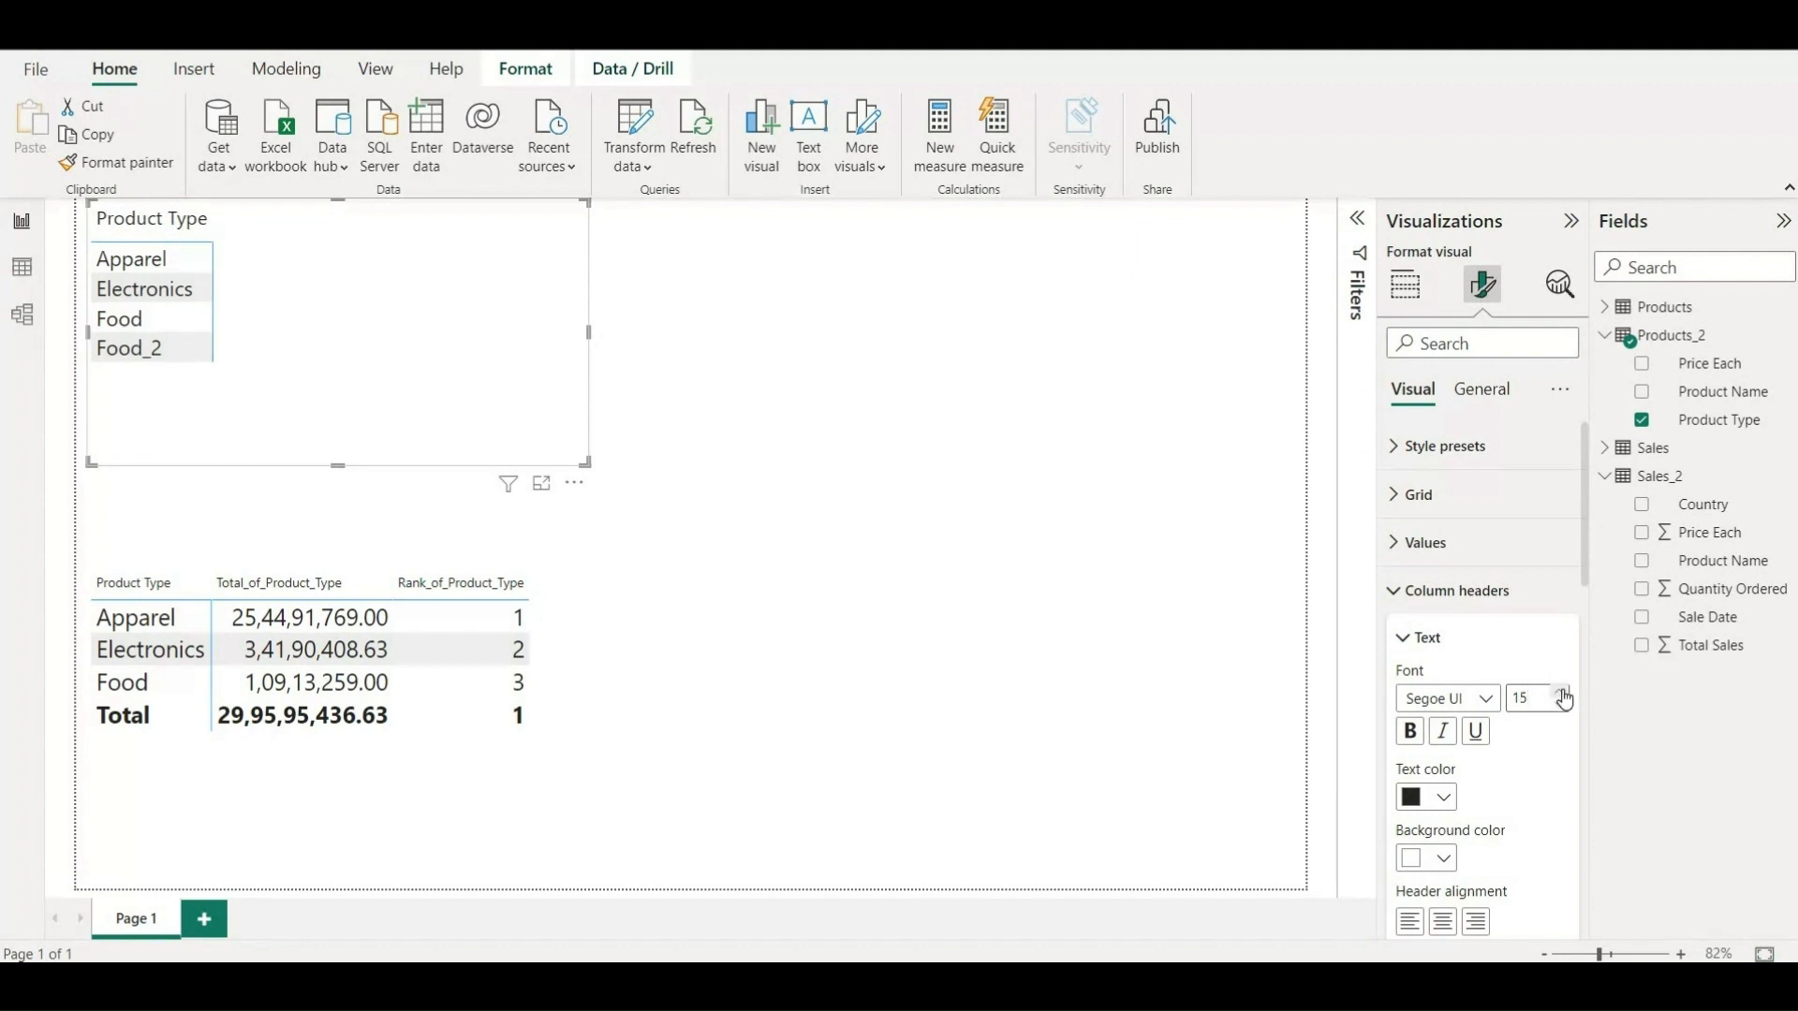
left_click(1561, 694)
left_click(1427, 639)
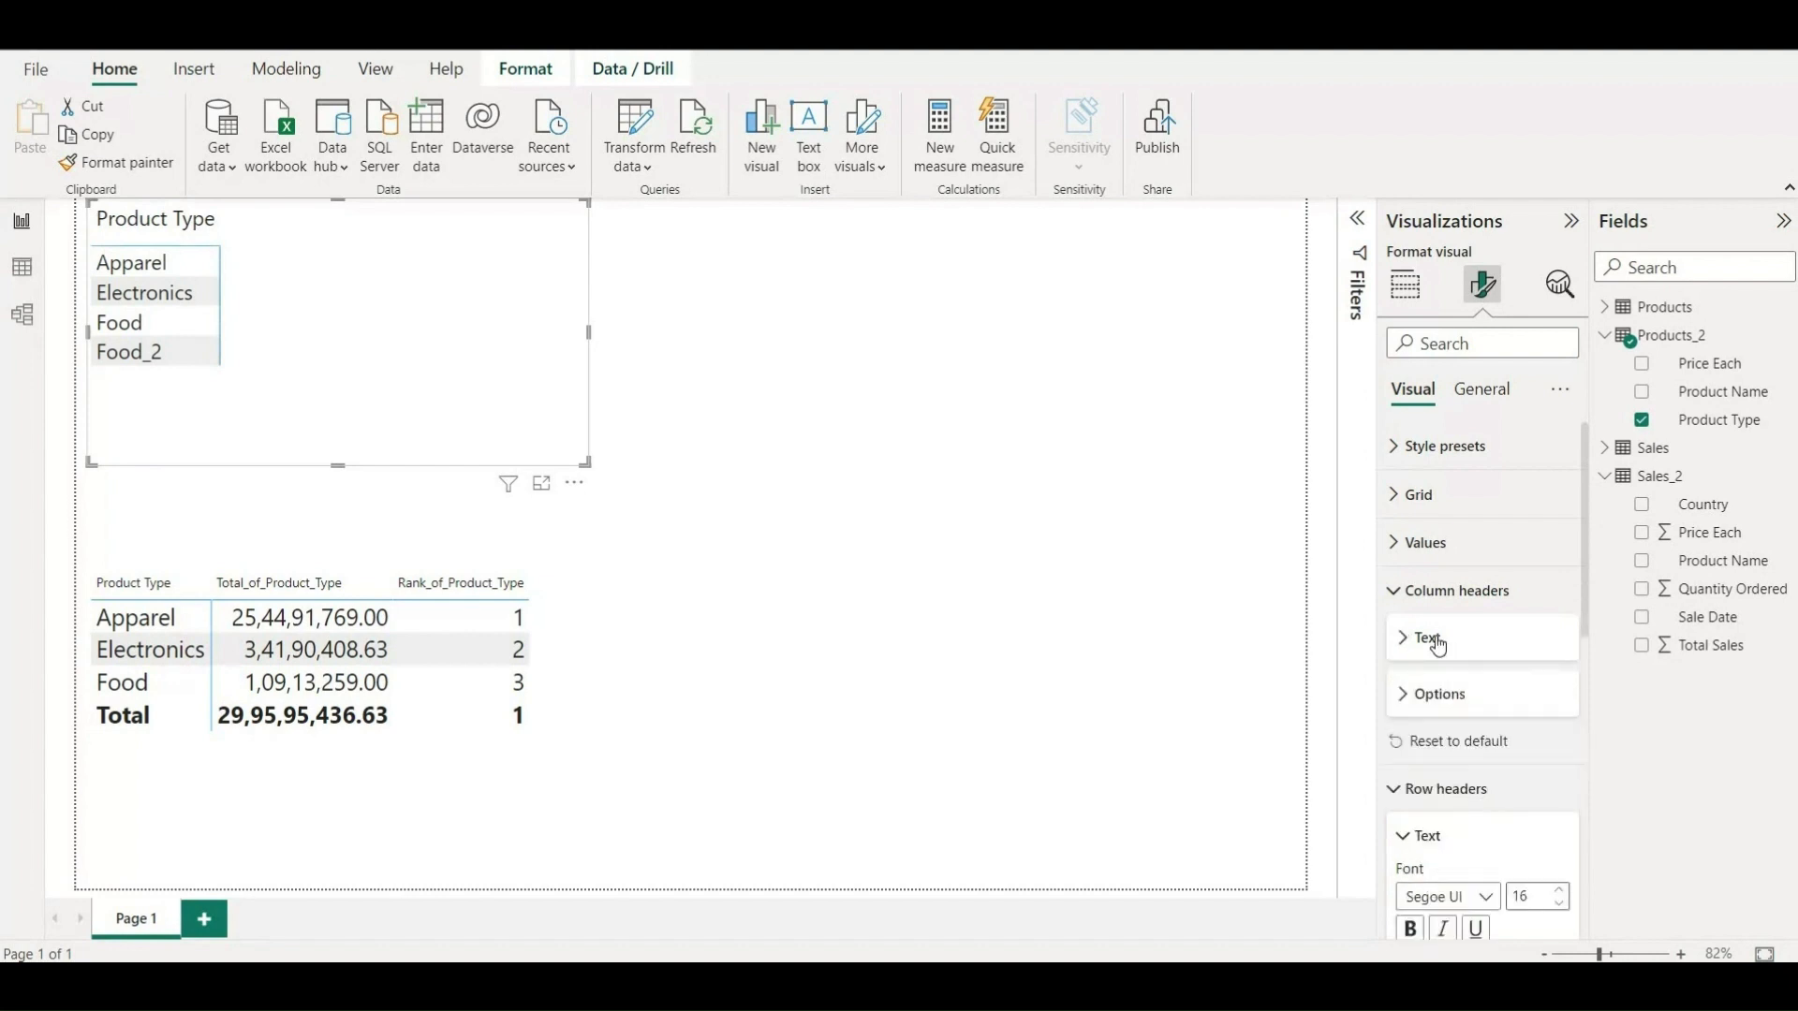
left_click(1460, 789)
left_click(1453, 597)
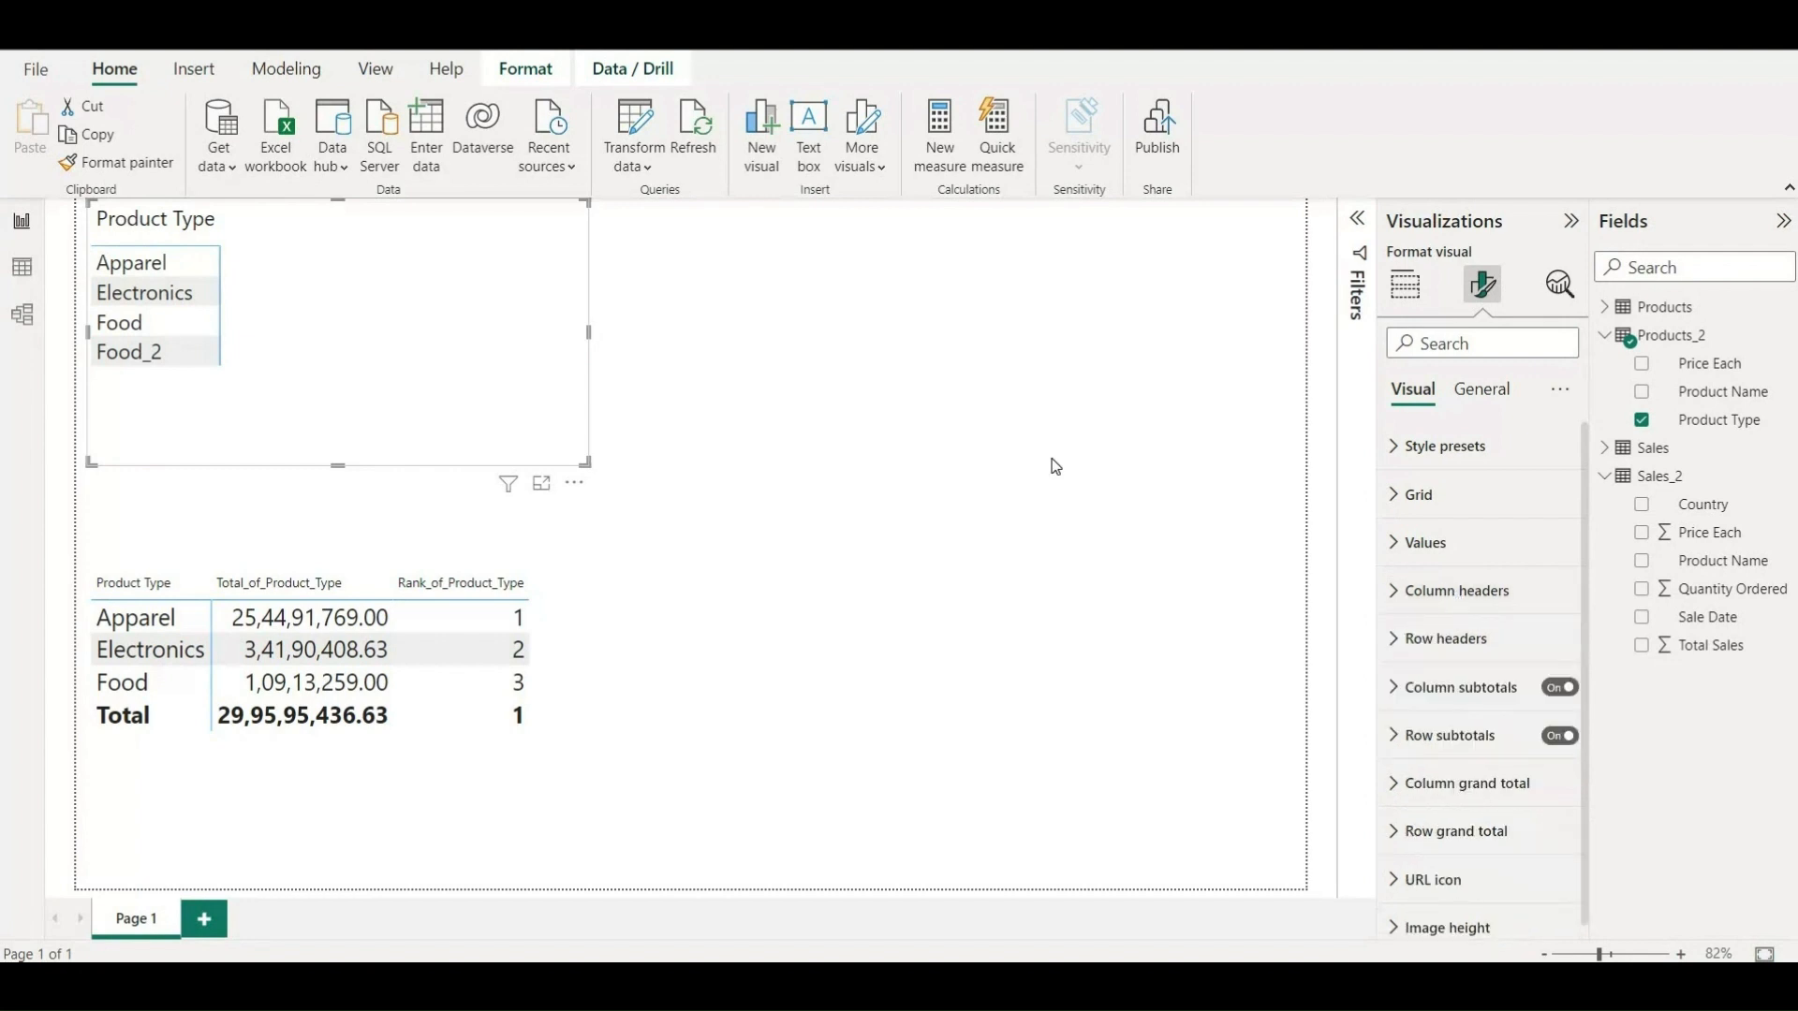
Create a new measure named Total_of_Product_Type_2 and begin a second line for its formula.
left_click(944, 149)
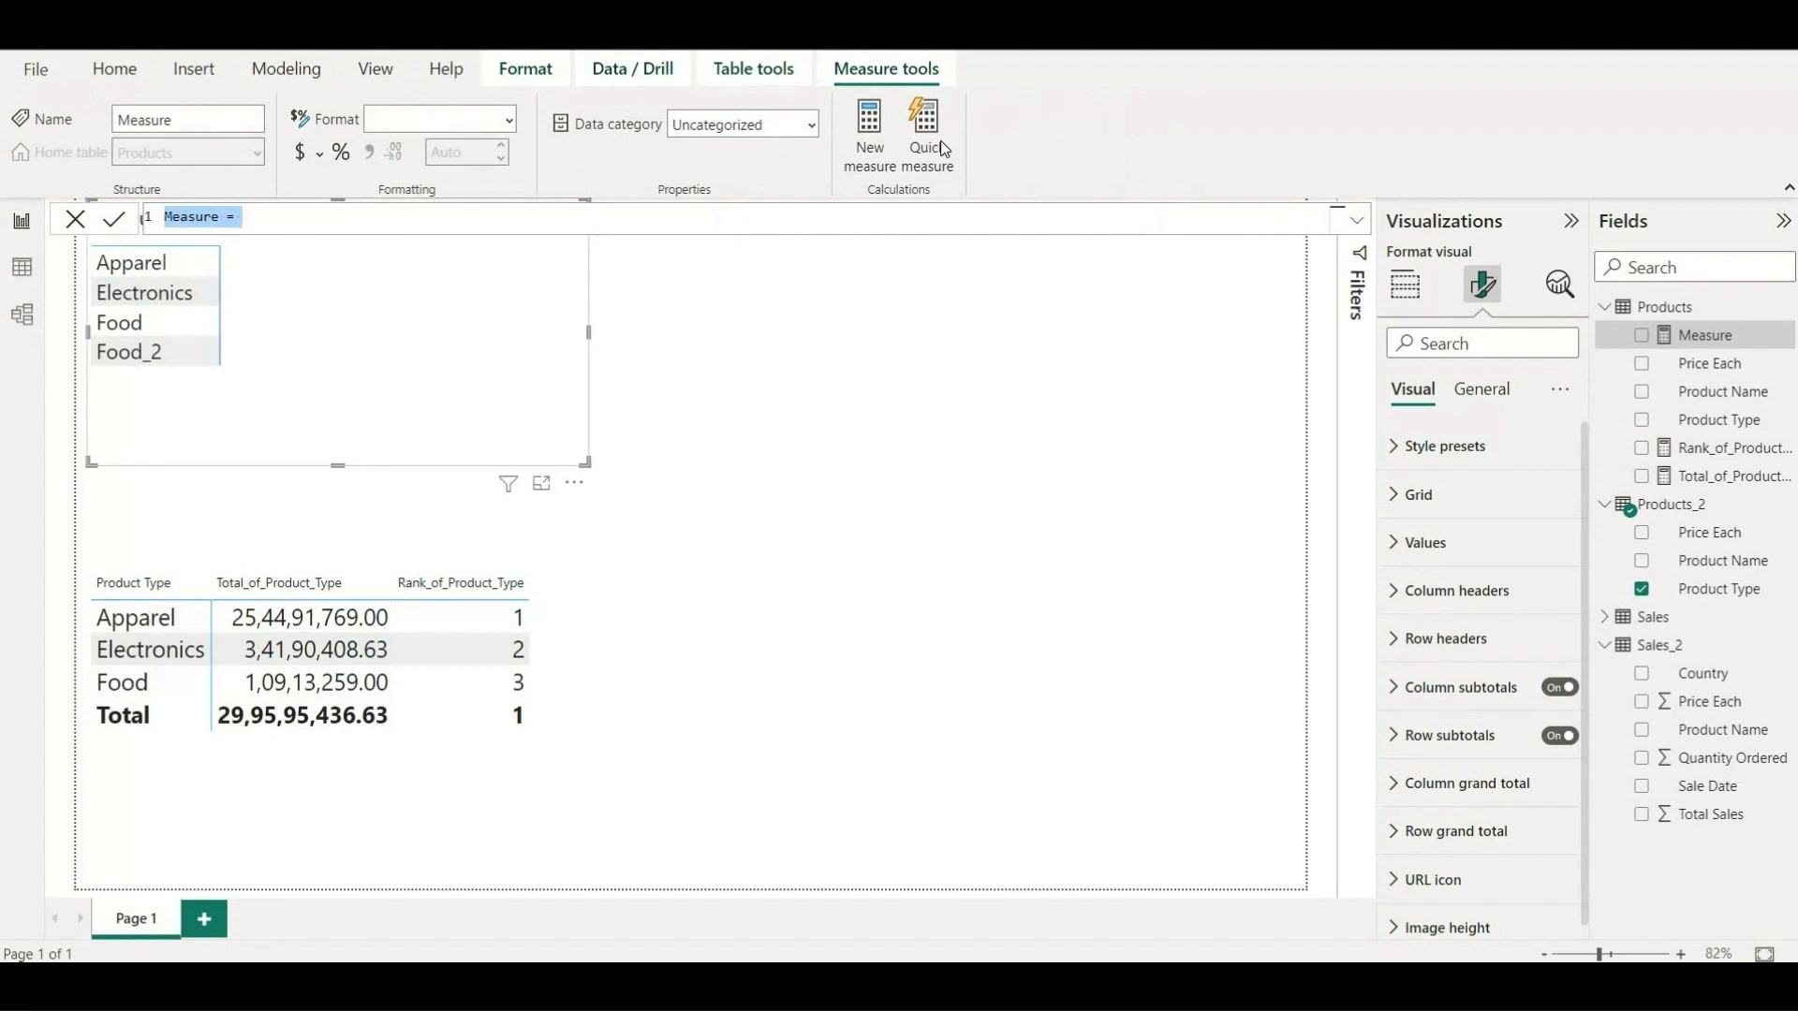
key("shift+Left")
key("shift+Left")
key("shift+Left")
type("Total_of_Prod")
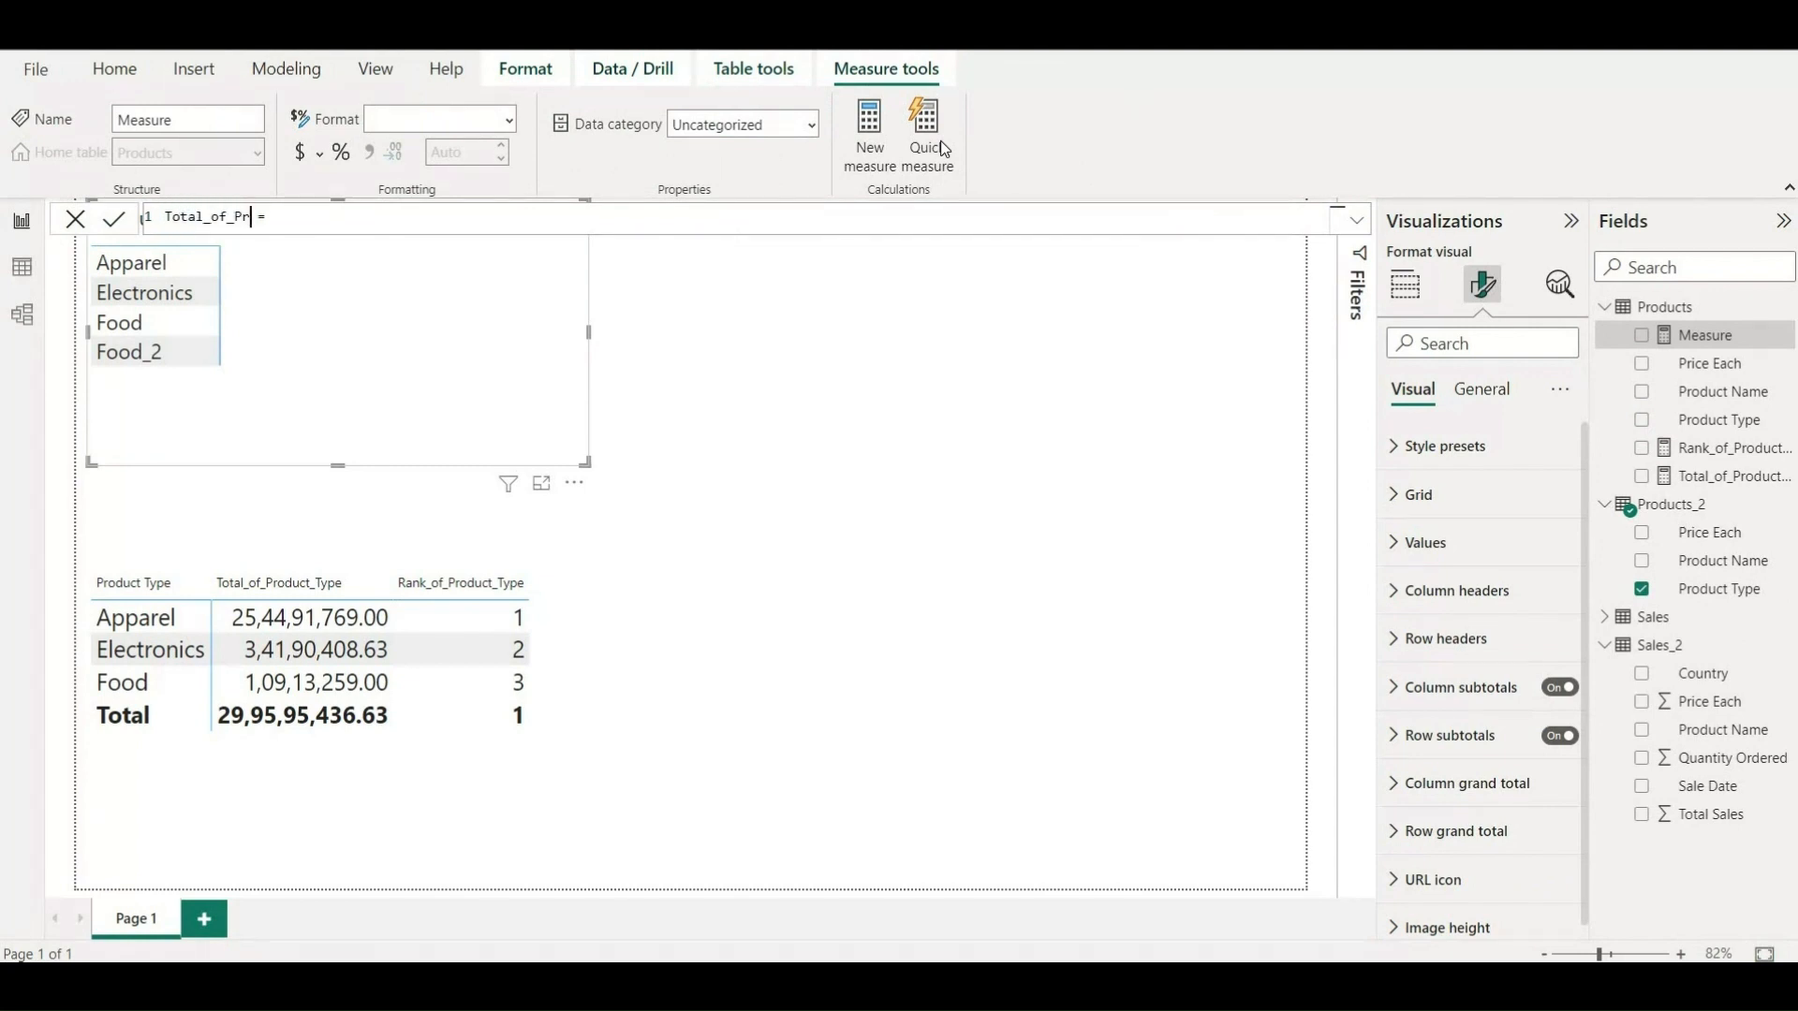
type("uct_Type_2")
key("Right")
key("Right")
key("shift+Return")
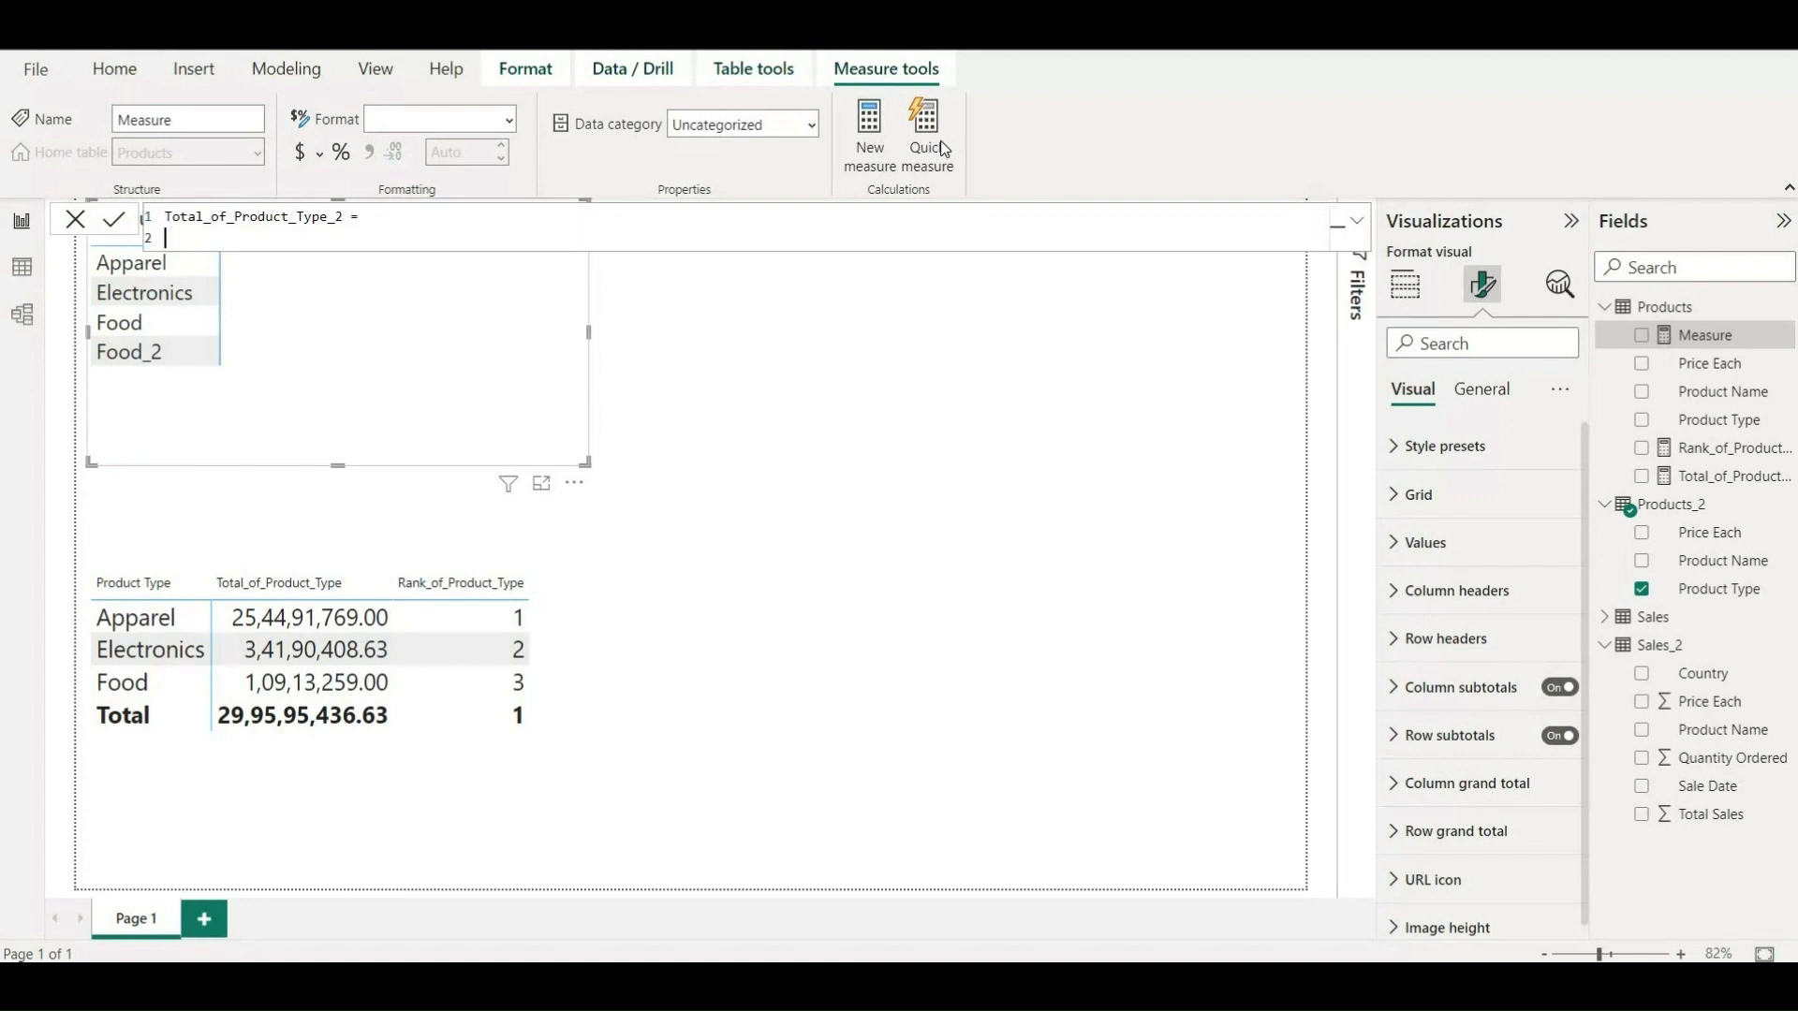
Define Total_of_Product_Type_2 as SUM(Sales_2[Total Sales]), commit it, and add the measure to the new matrix.
type("sum")
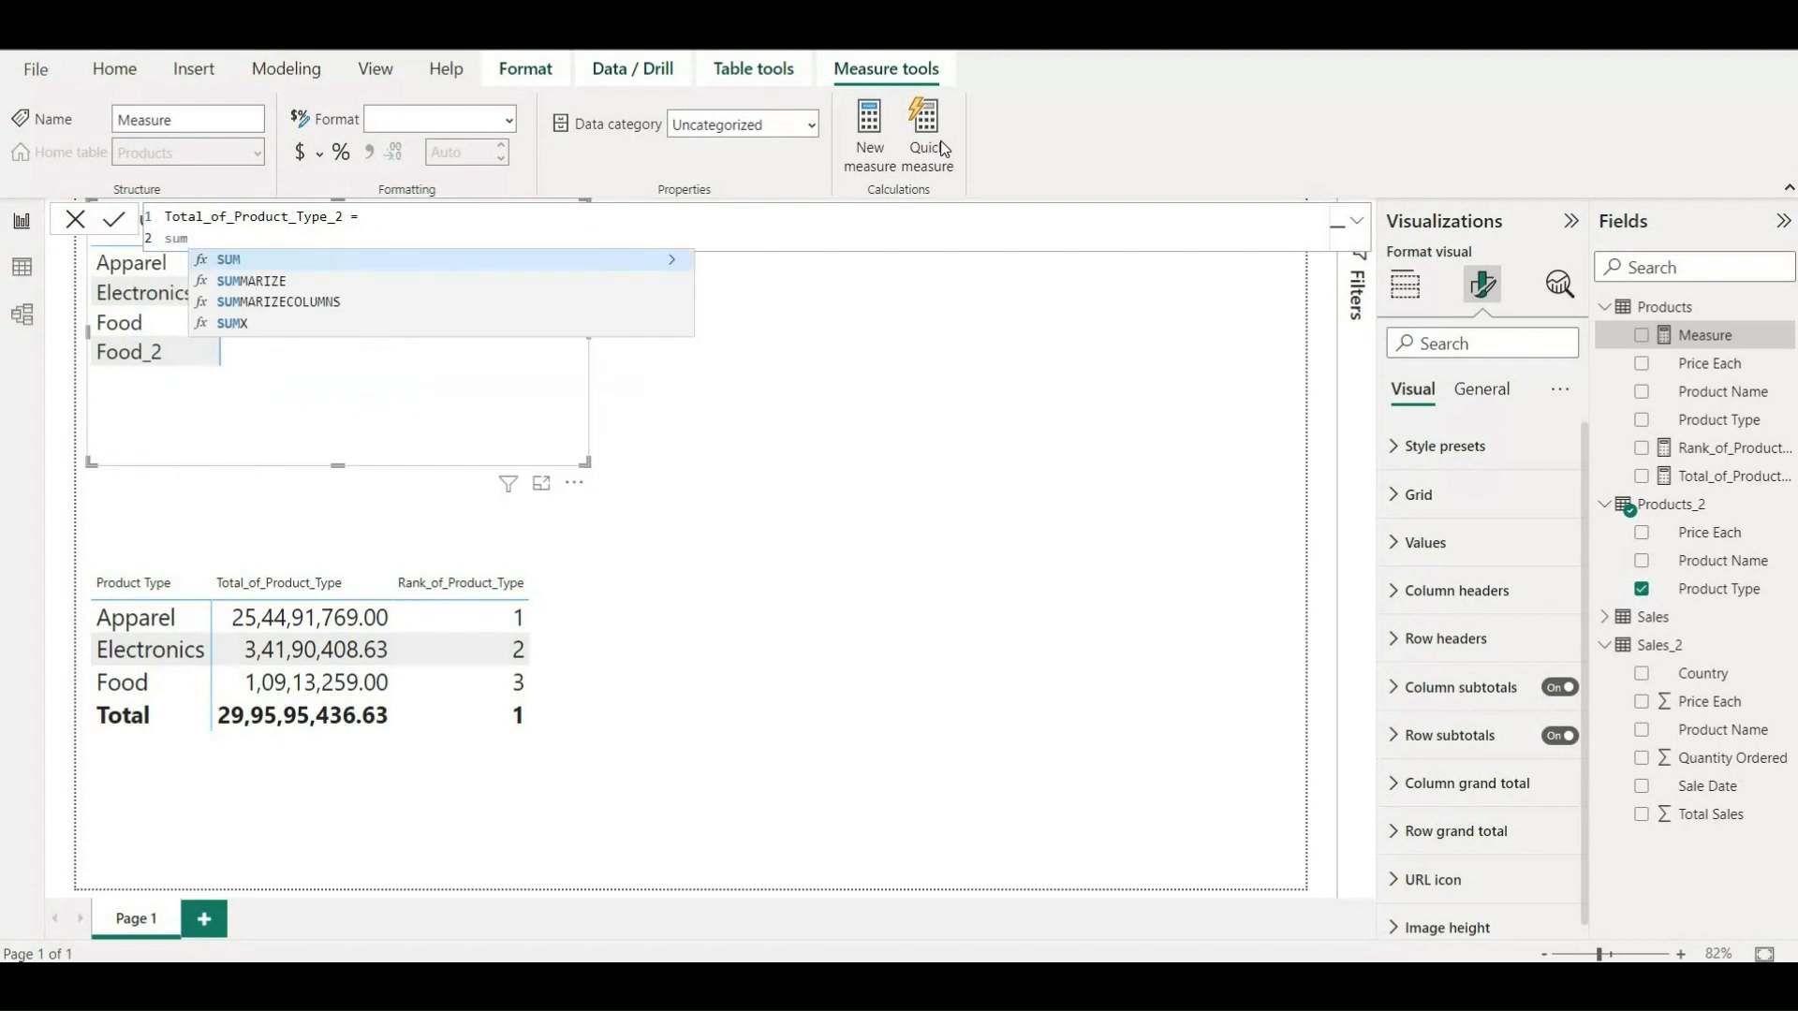
key("Tab")
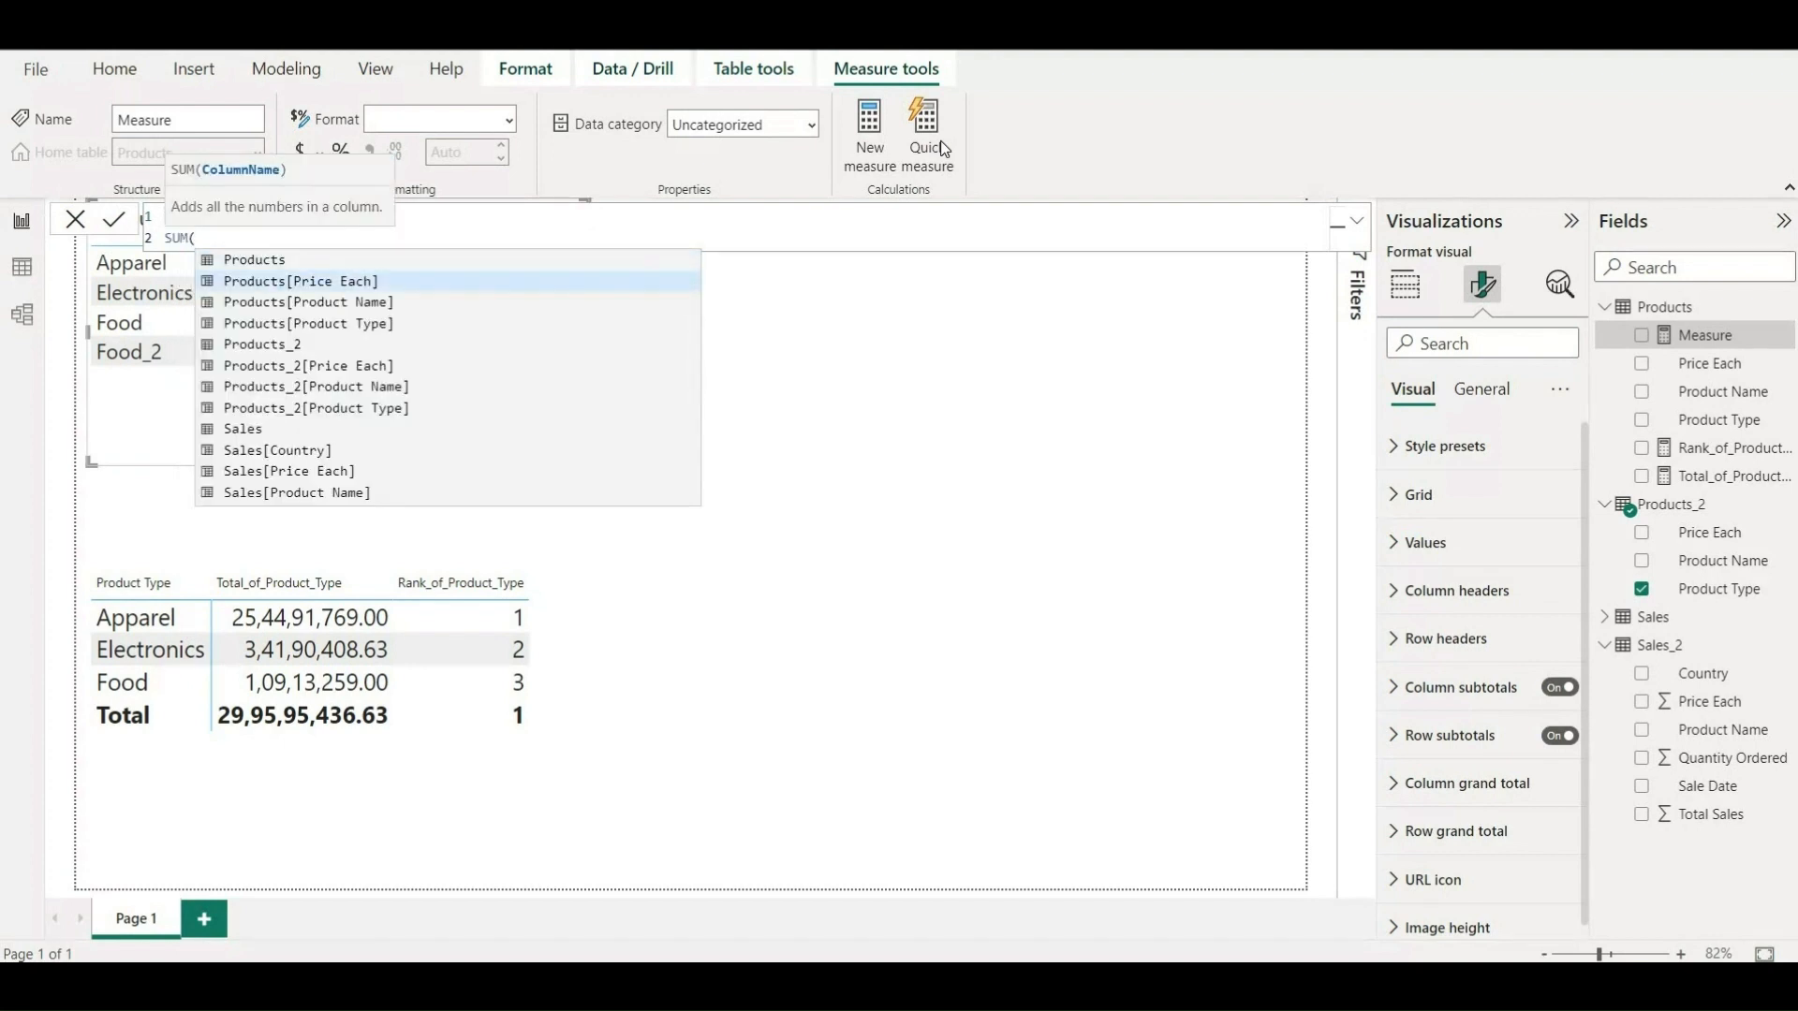
key("Down")
key("Down")
key("Down")
key("Down")
key("Down")
key("Down")
key("Down")
key("Down")
key("Down")
key("Down")
key("Down")
key("Down")
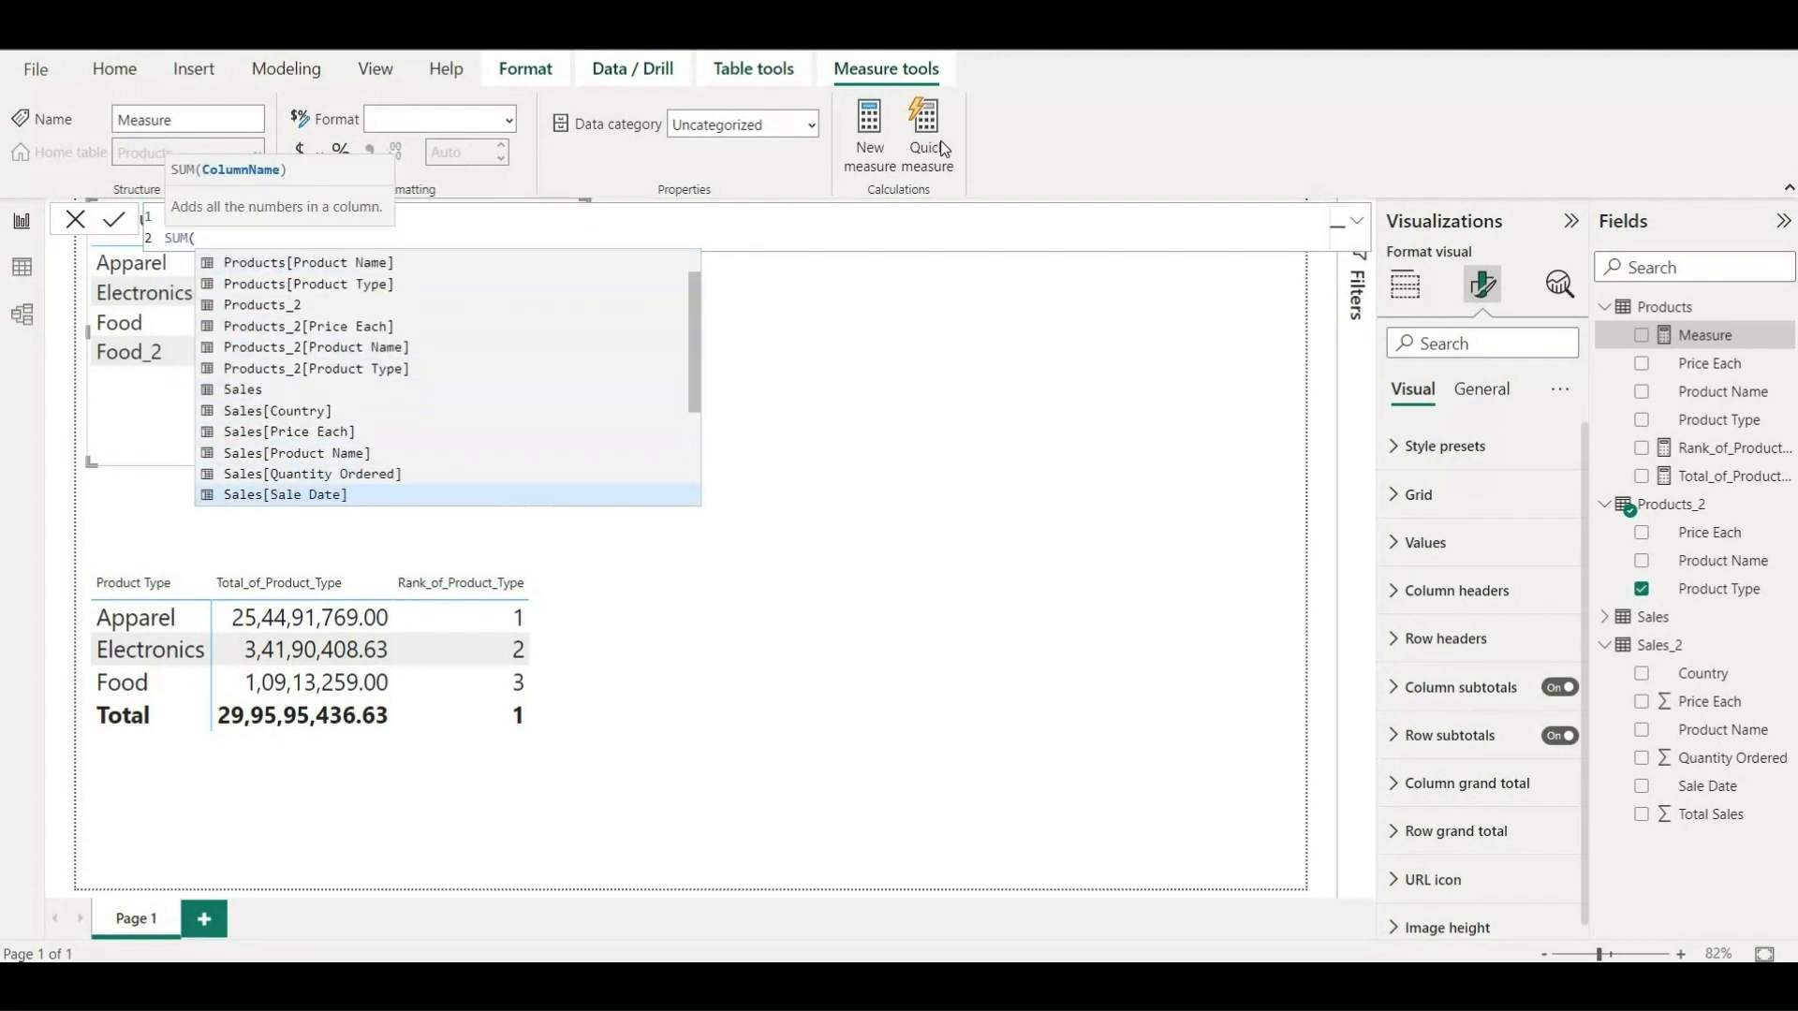
key("Down")
key("Down")
key("Down")
key("Down")
key("Down")
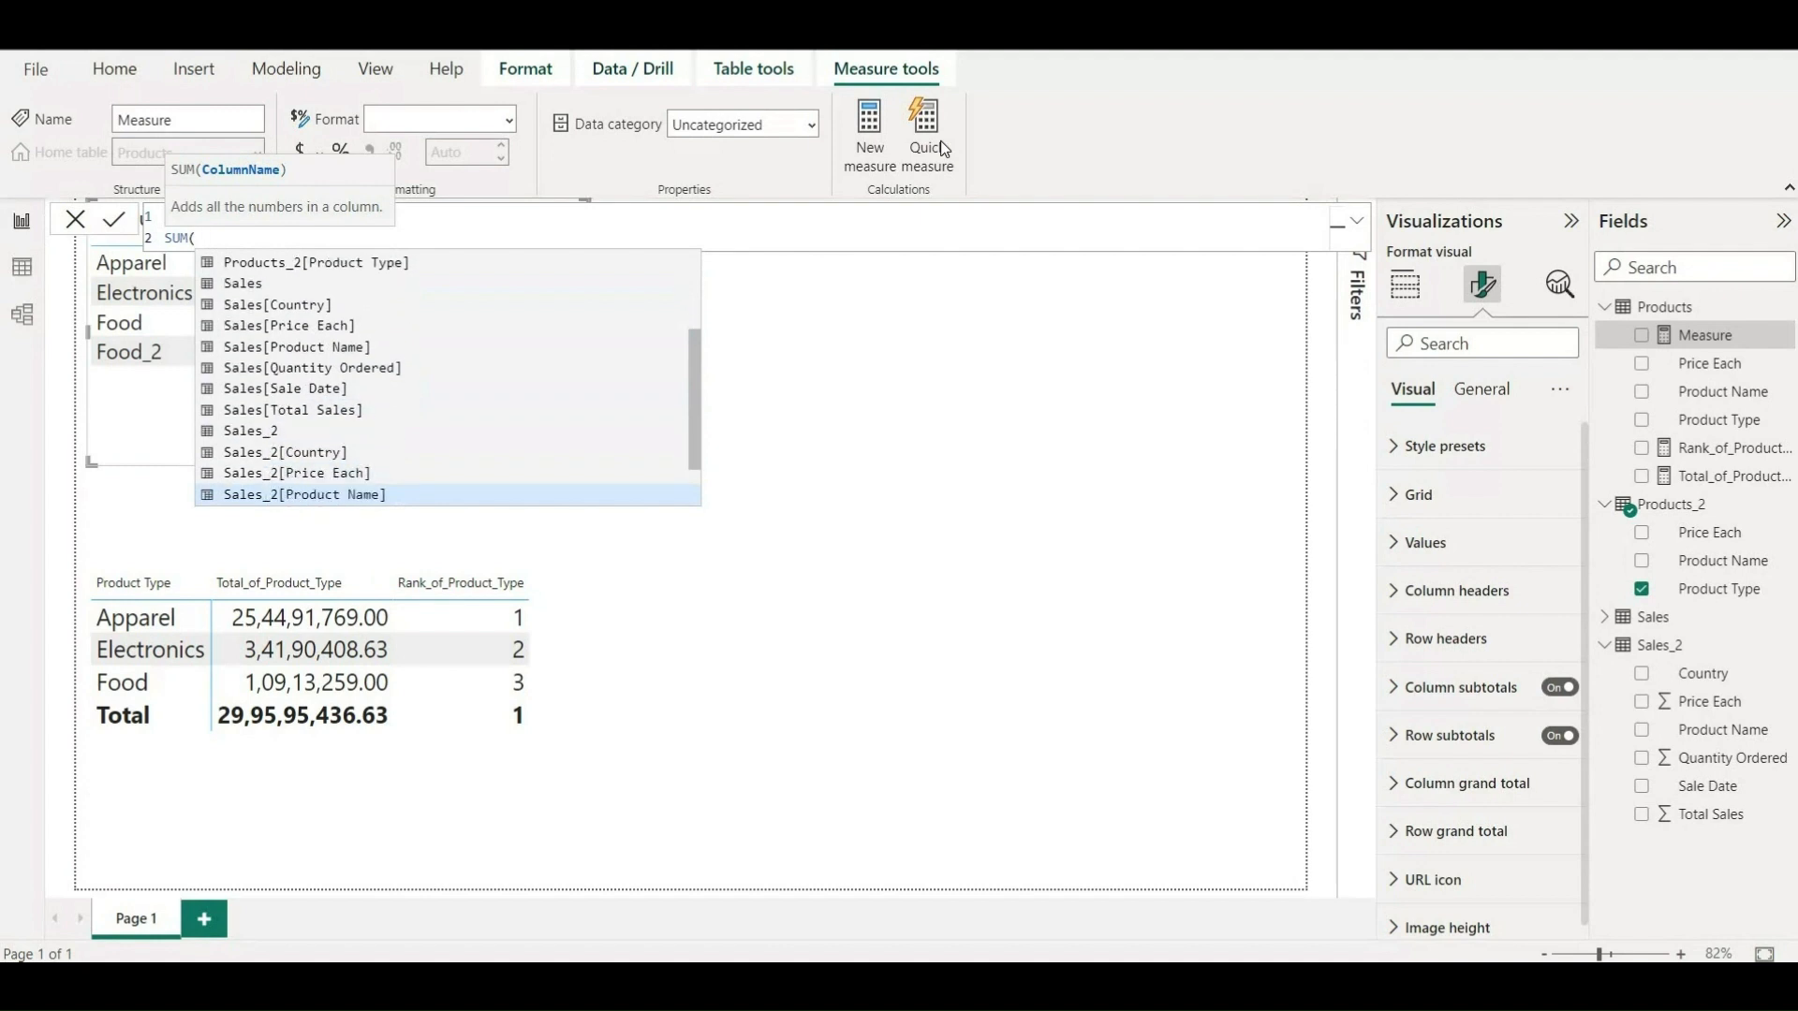
key("Down")
key("Down")
key("Down")
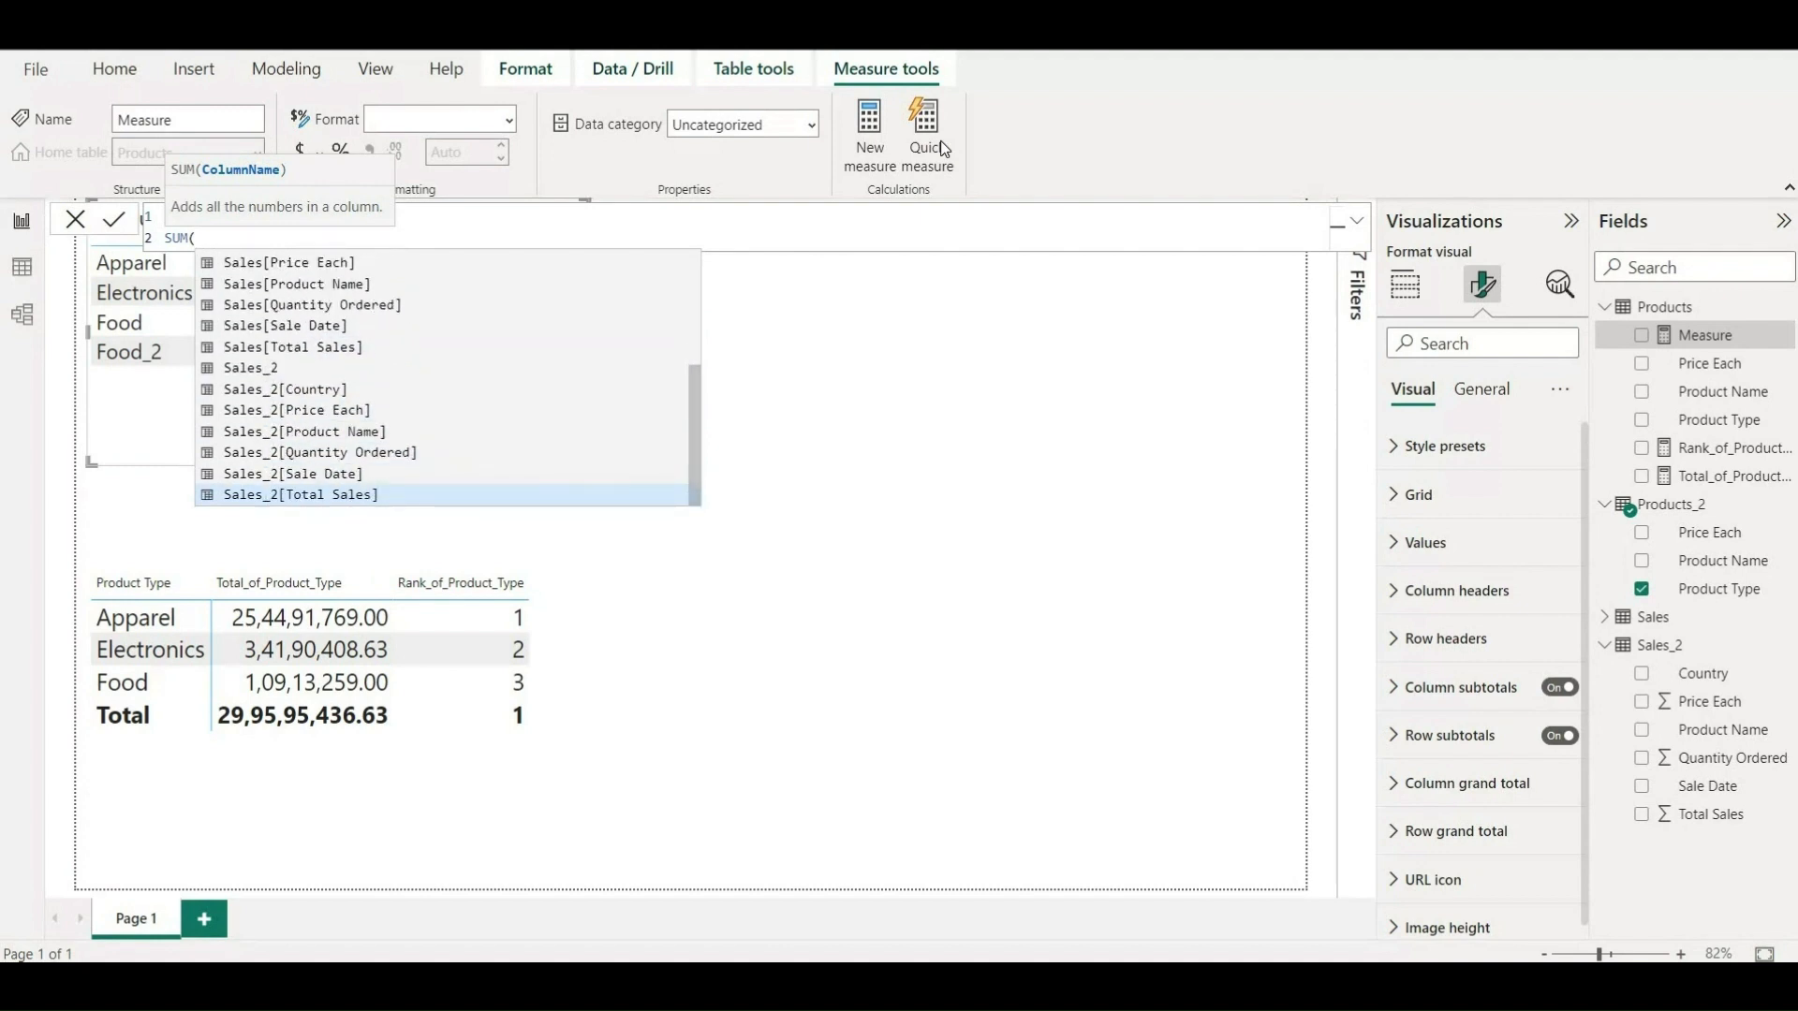
key("Tab")
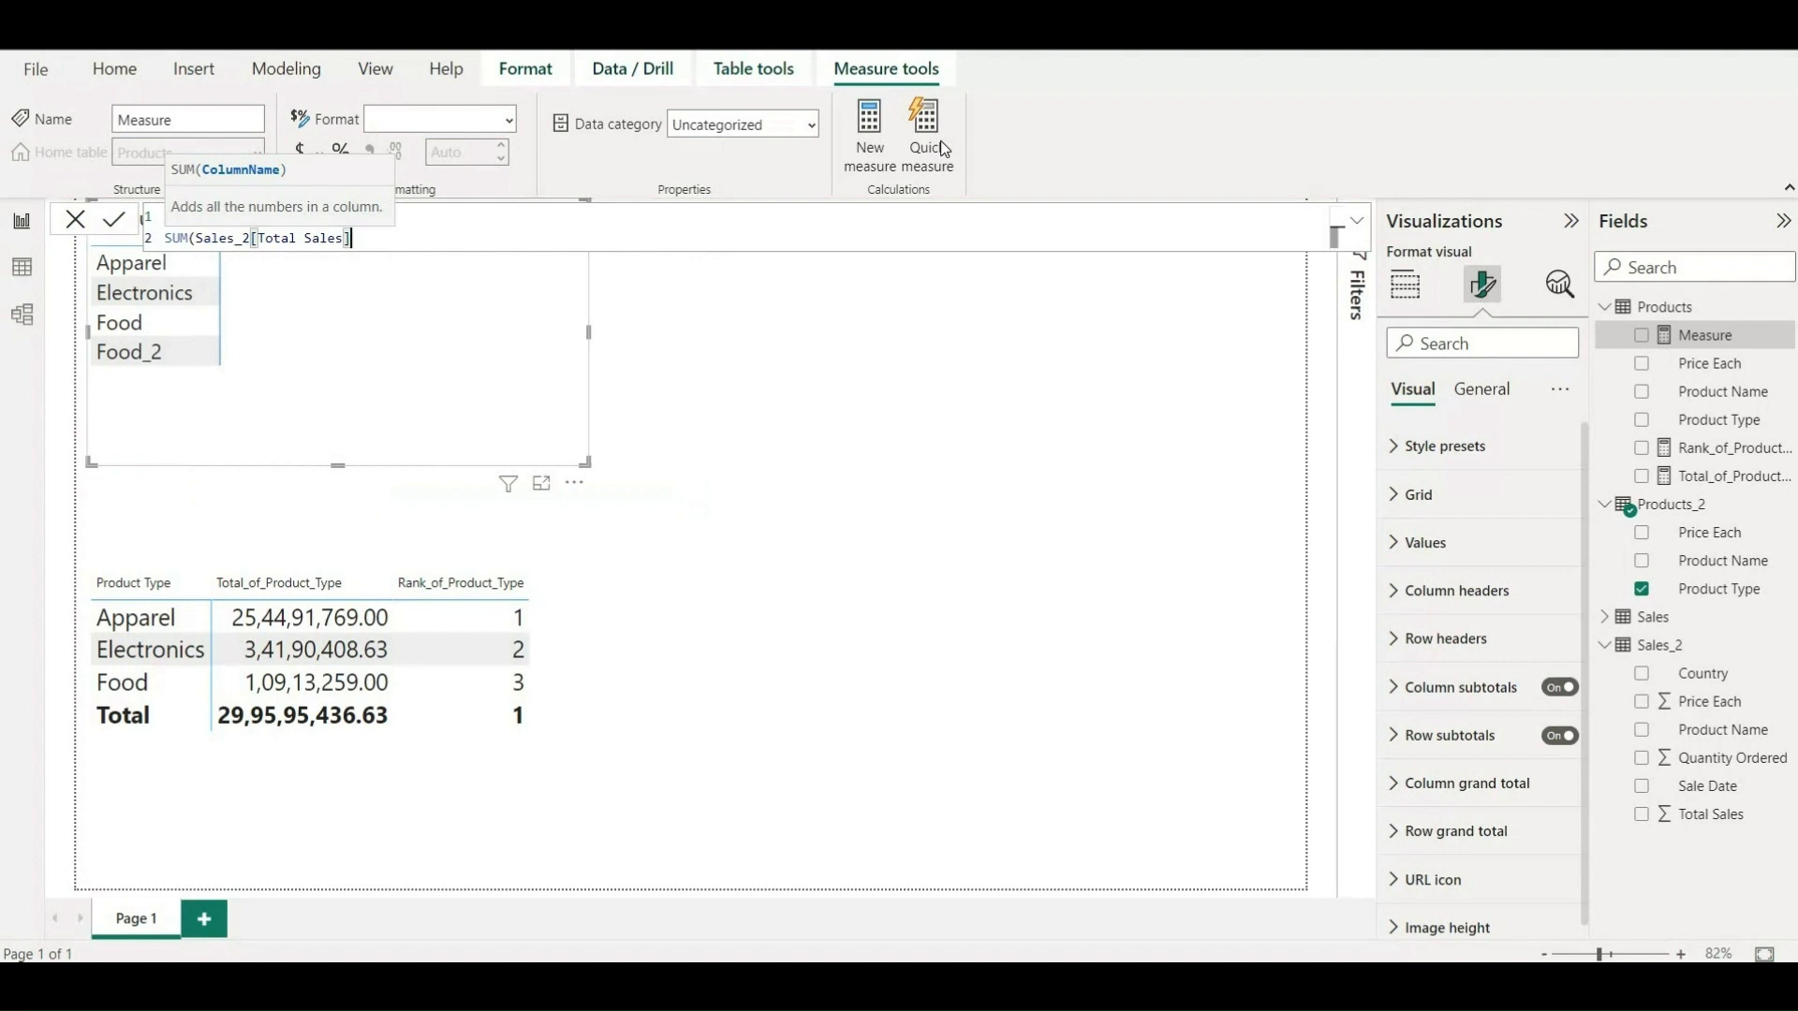
type(")")
key("Return")
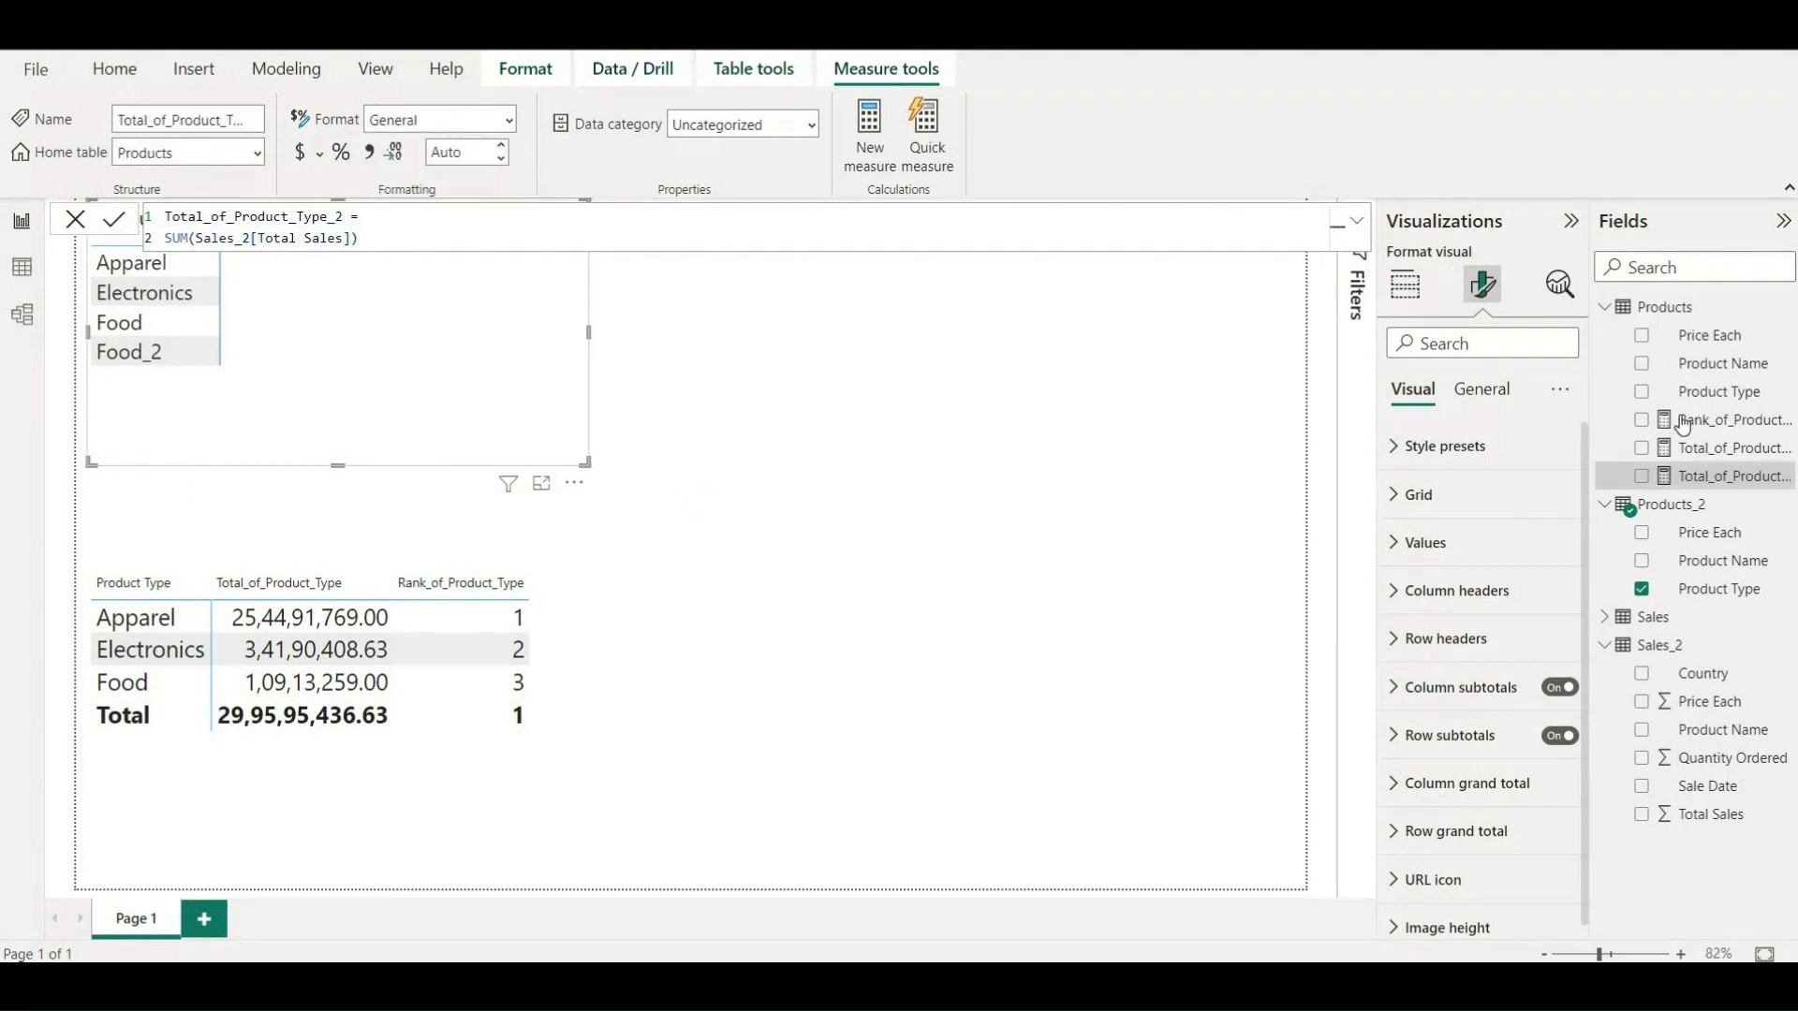
left_click(1643, 478)
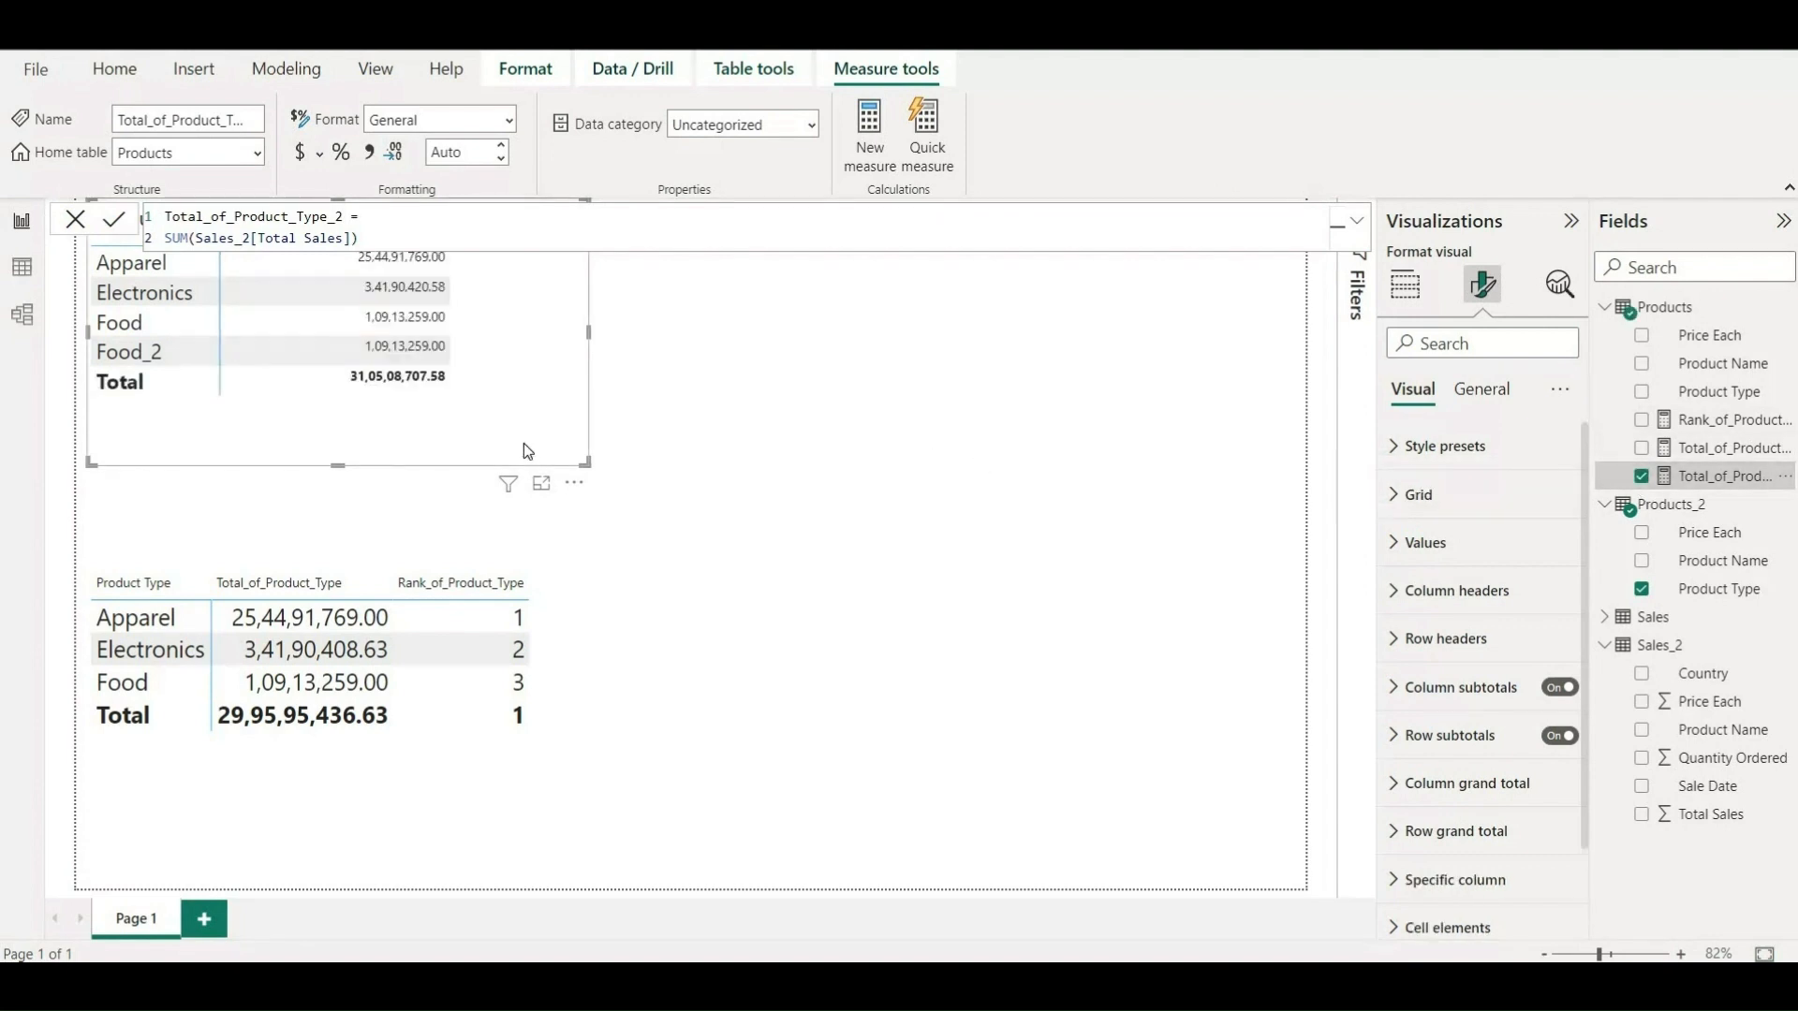
Move the new matrix down to just above the existing one and set its values' font size to 16.
left_click_drag(525, 441, 525, 526)
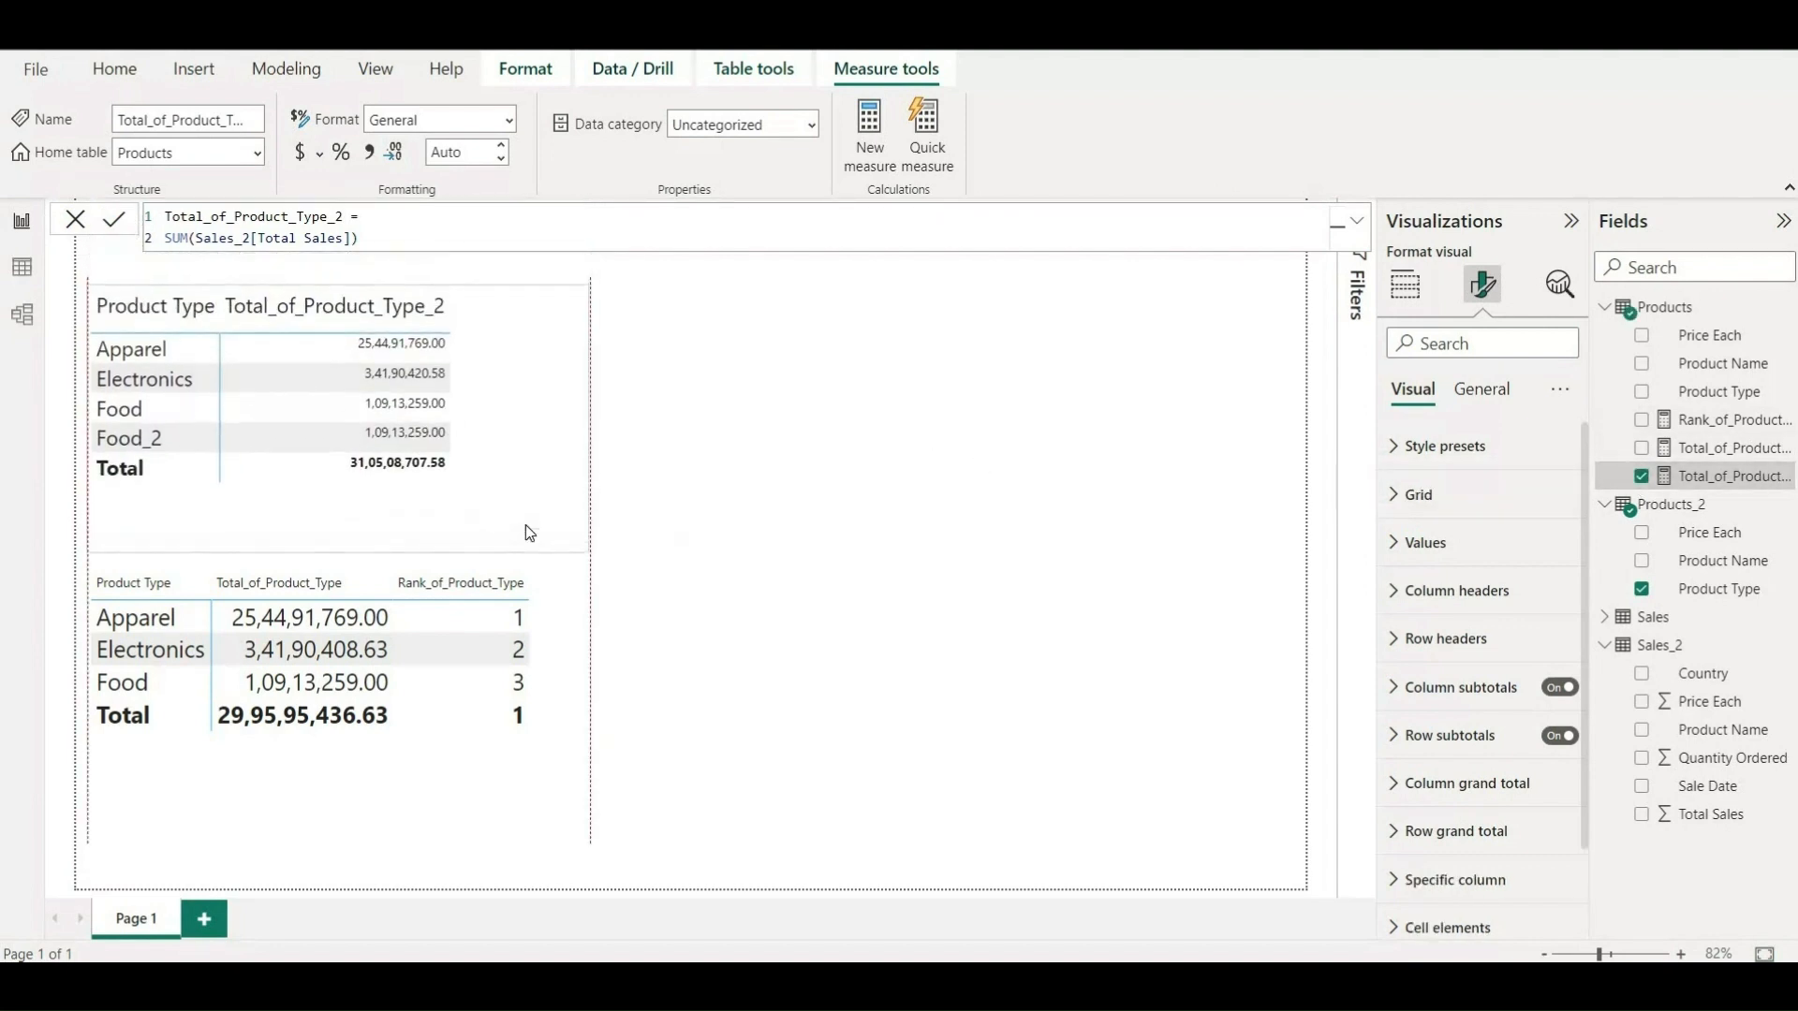
left_click(1442, 543)
left_click(1558, 645)
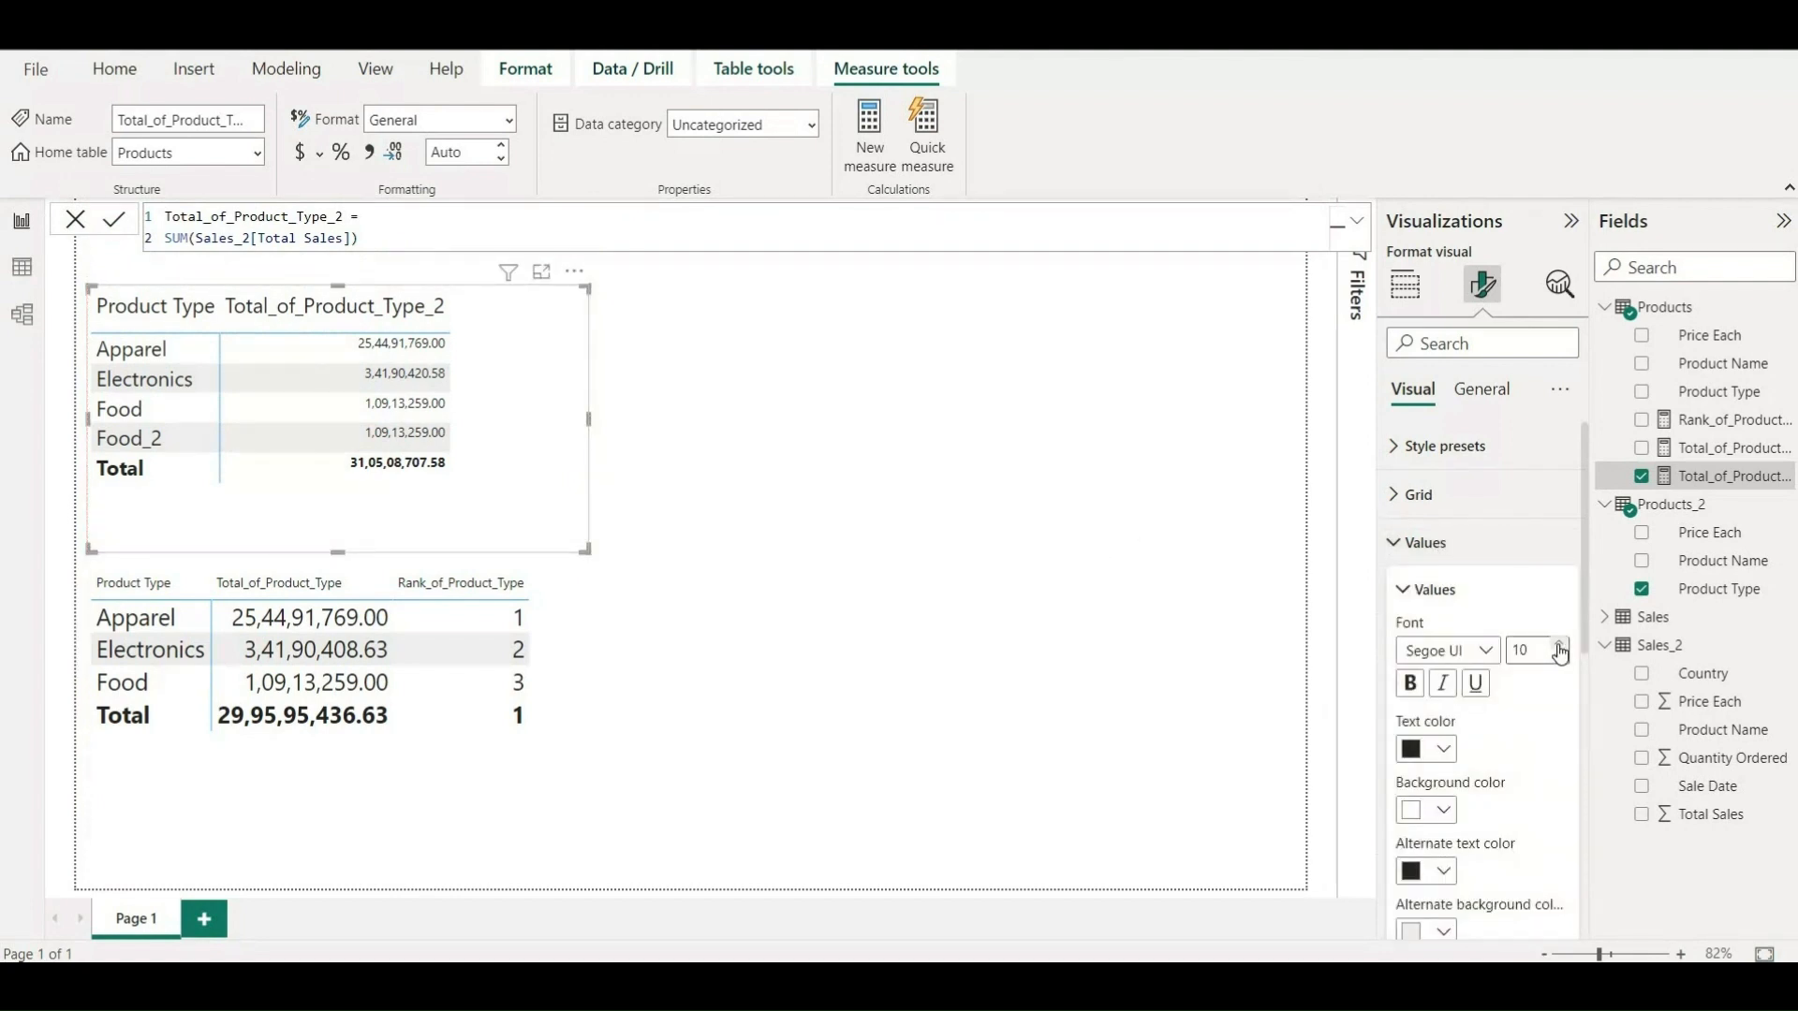
left_click(1558, 646)
left_click(1559, 646)
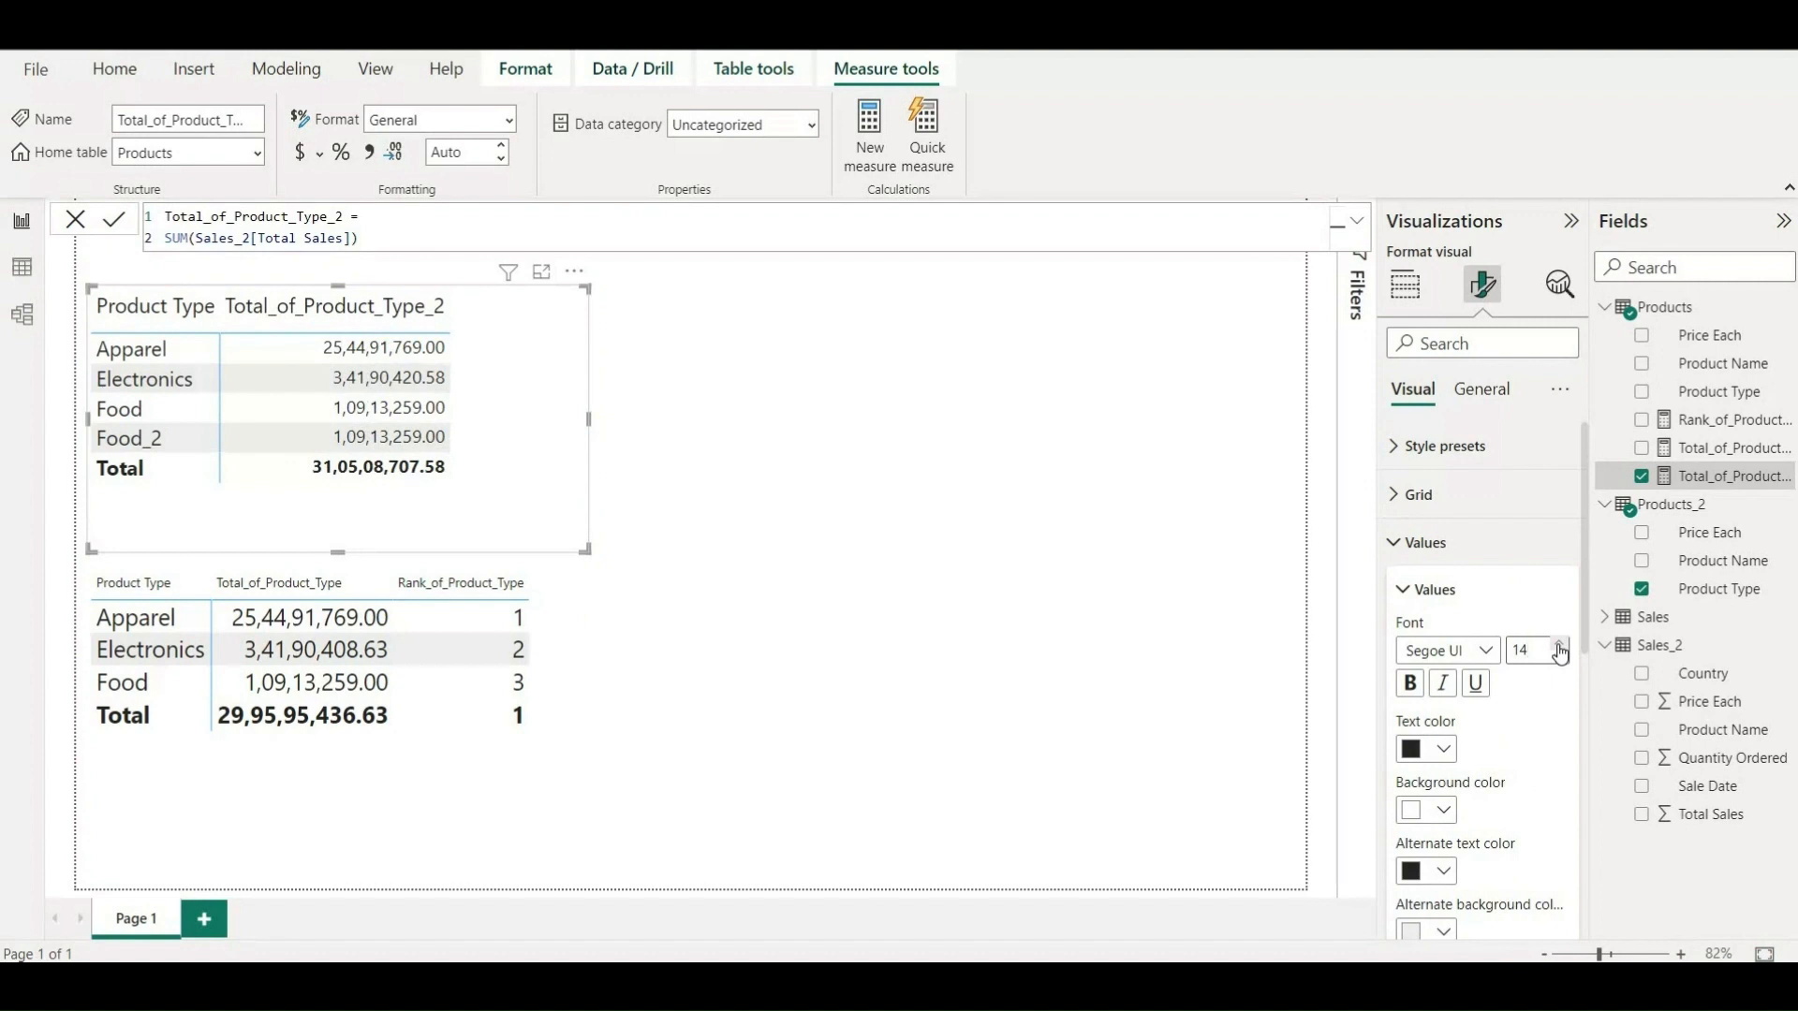
left_click(1559, 646)
left_click(1558, 646)
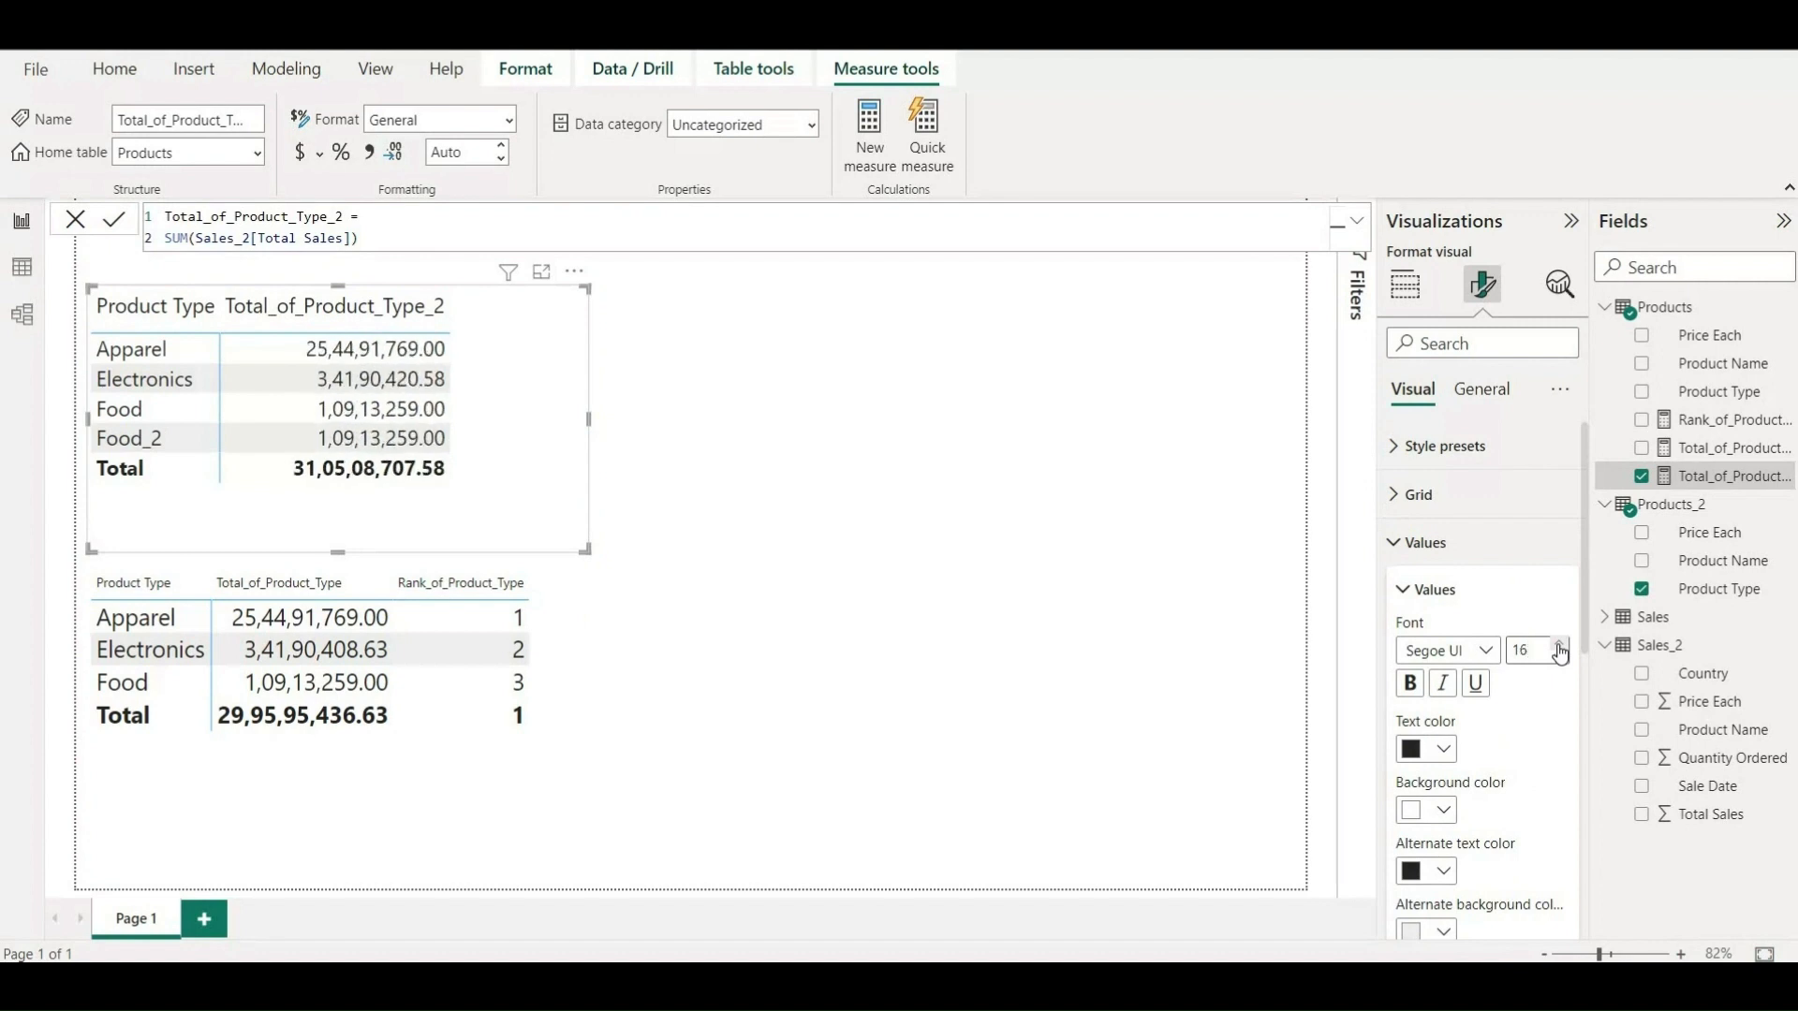
left_click(1462, 543)
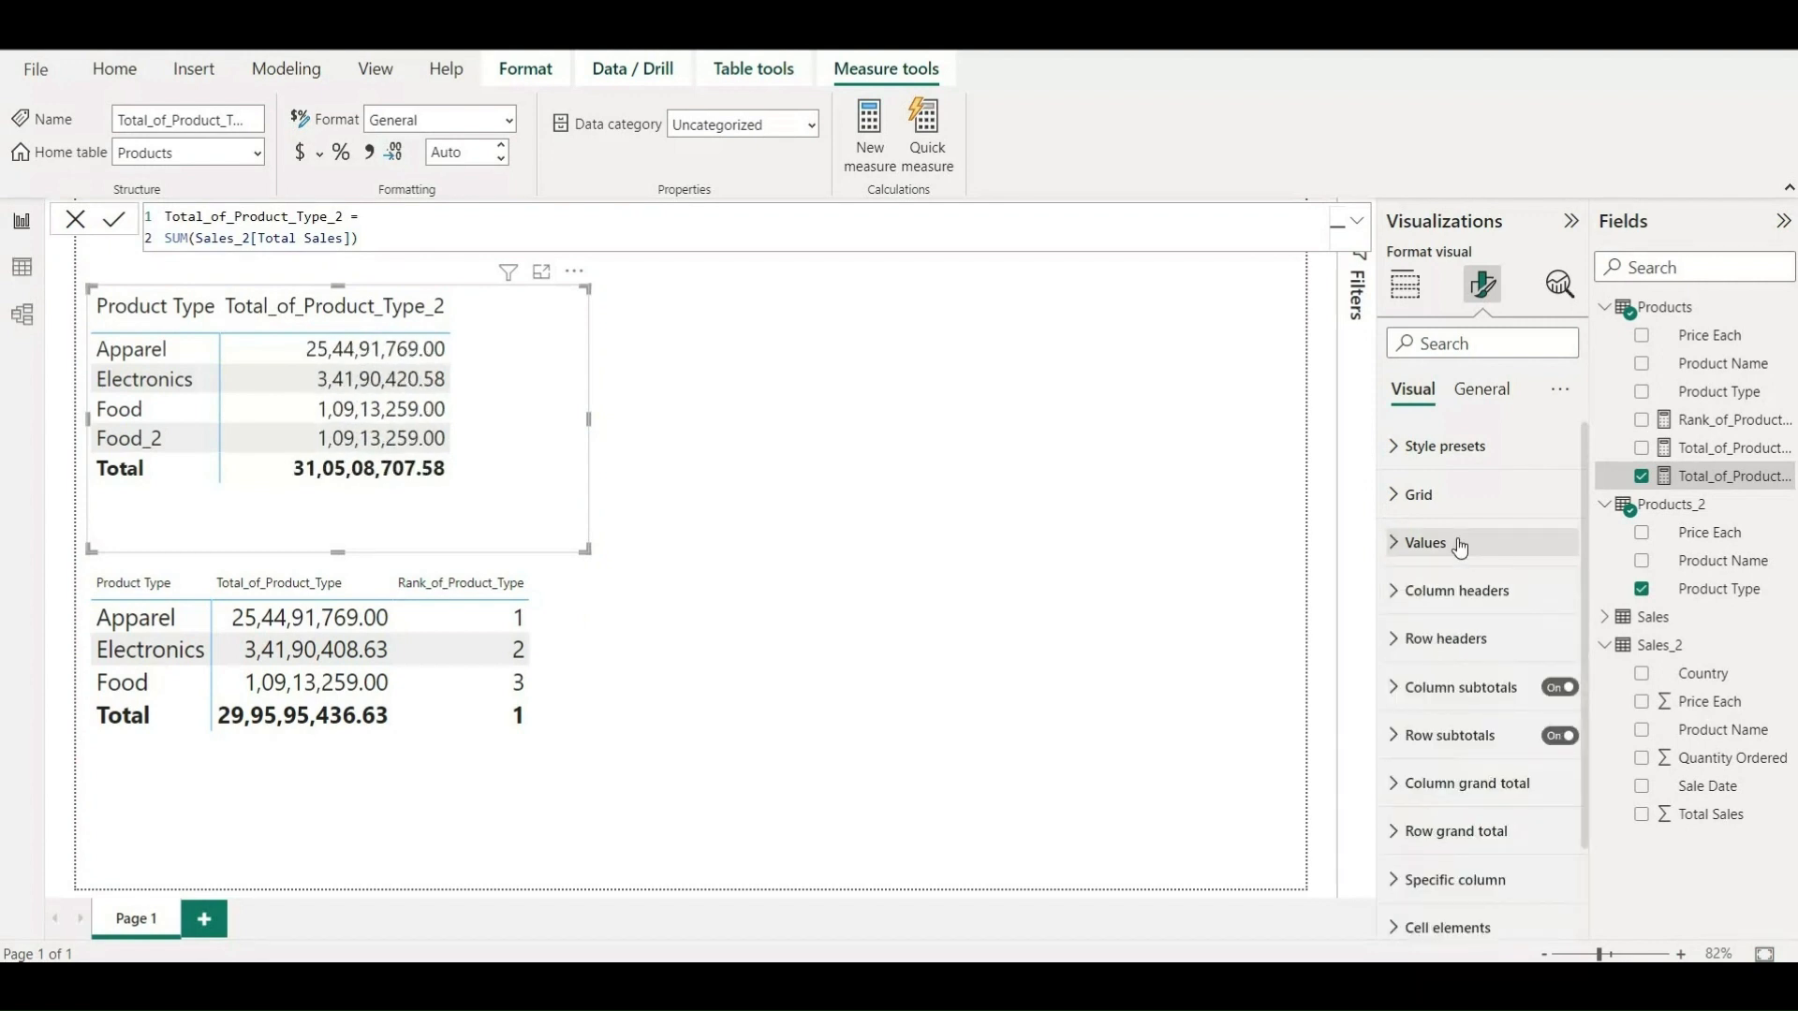
Create another measure named Rank_of_Product_Type_2 and begin a second line for its formula.
left_click(869, 141)
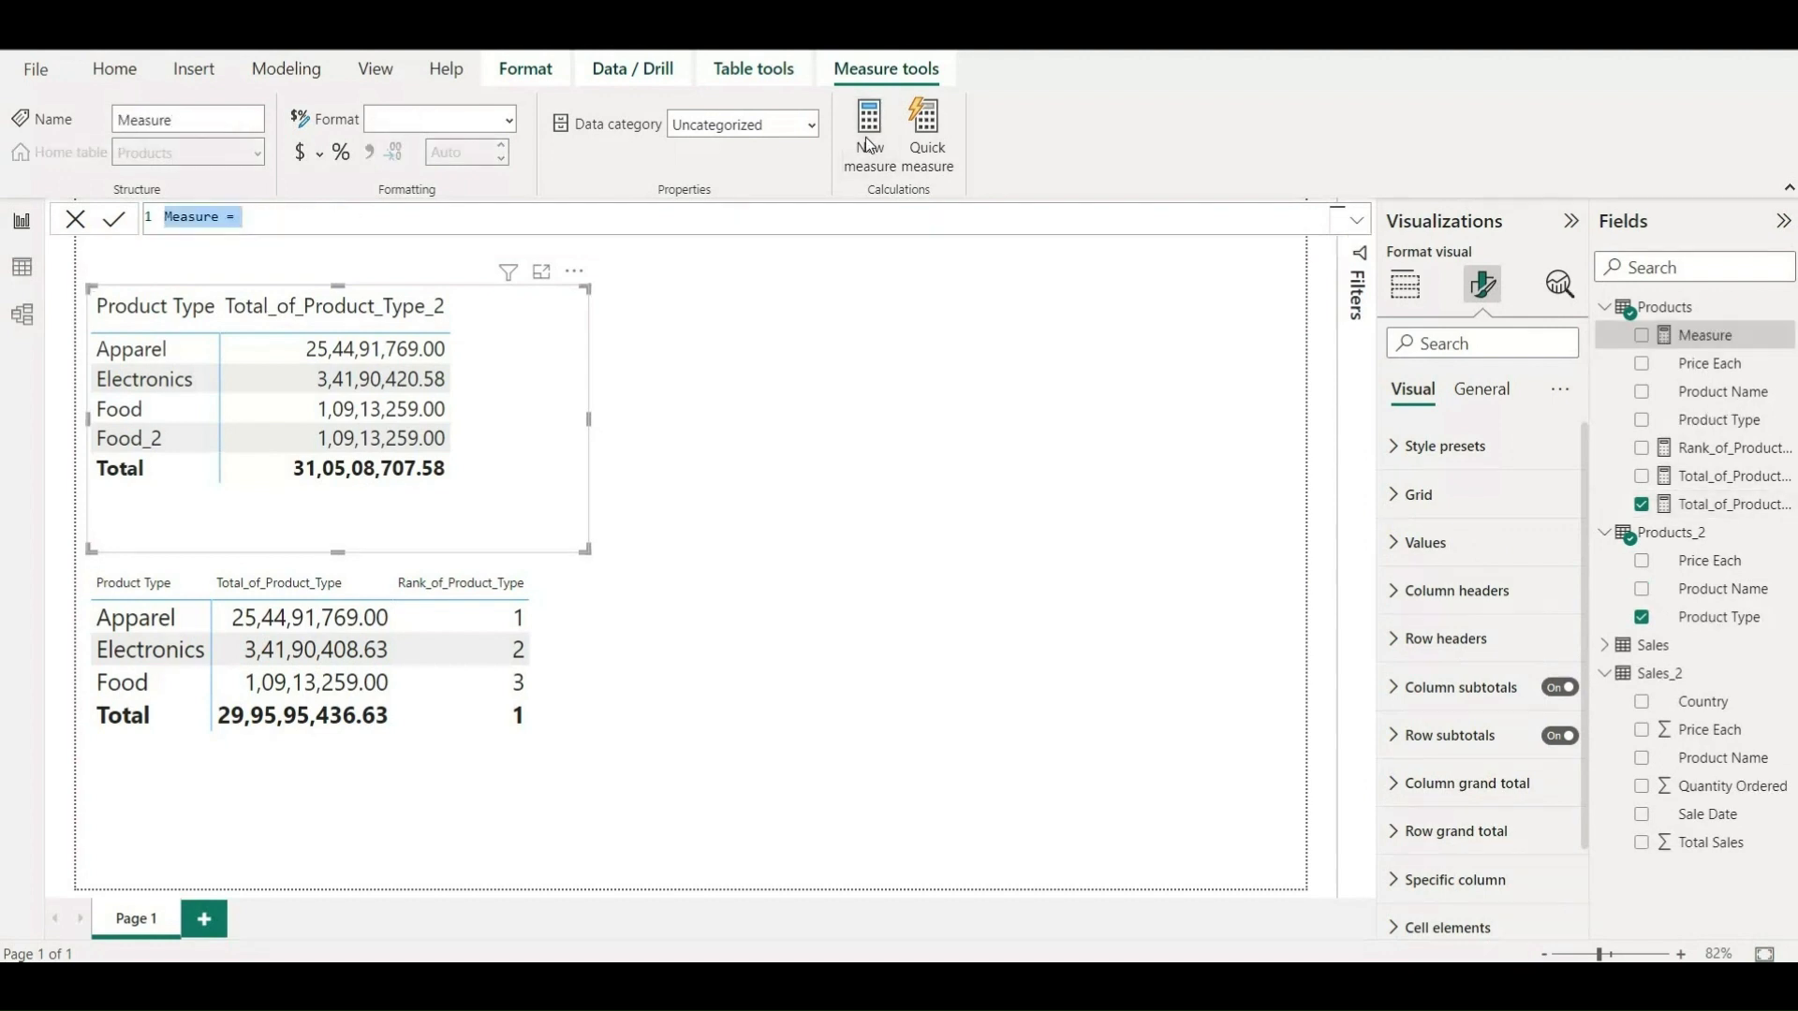
key("shift+Left")
key("shift+Left")
key("shift+Left")
type("Rank_of_Product_Type")
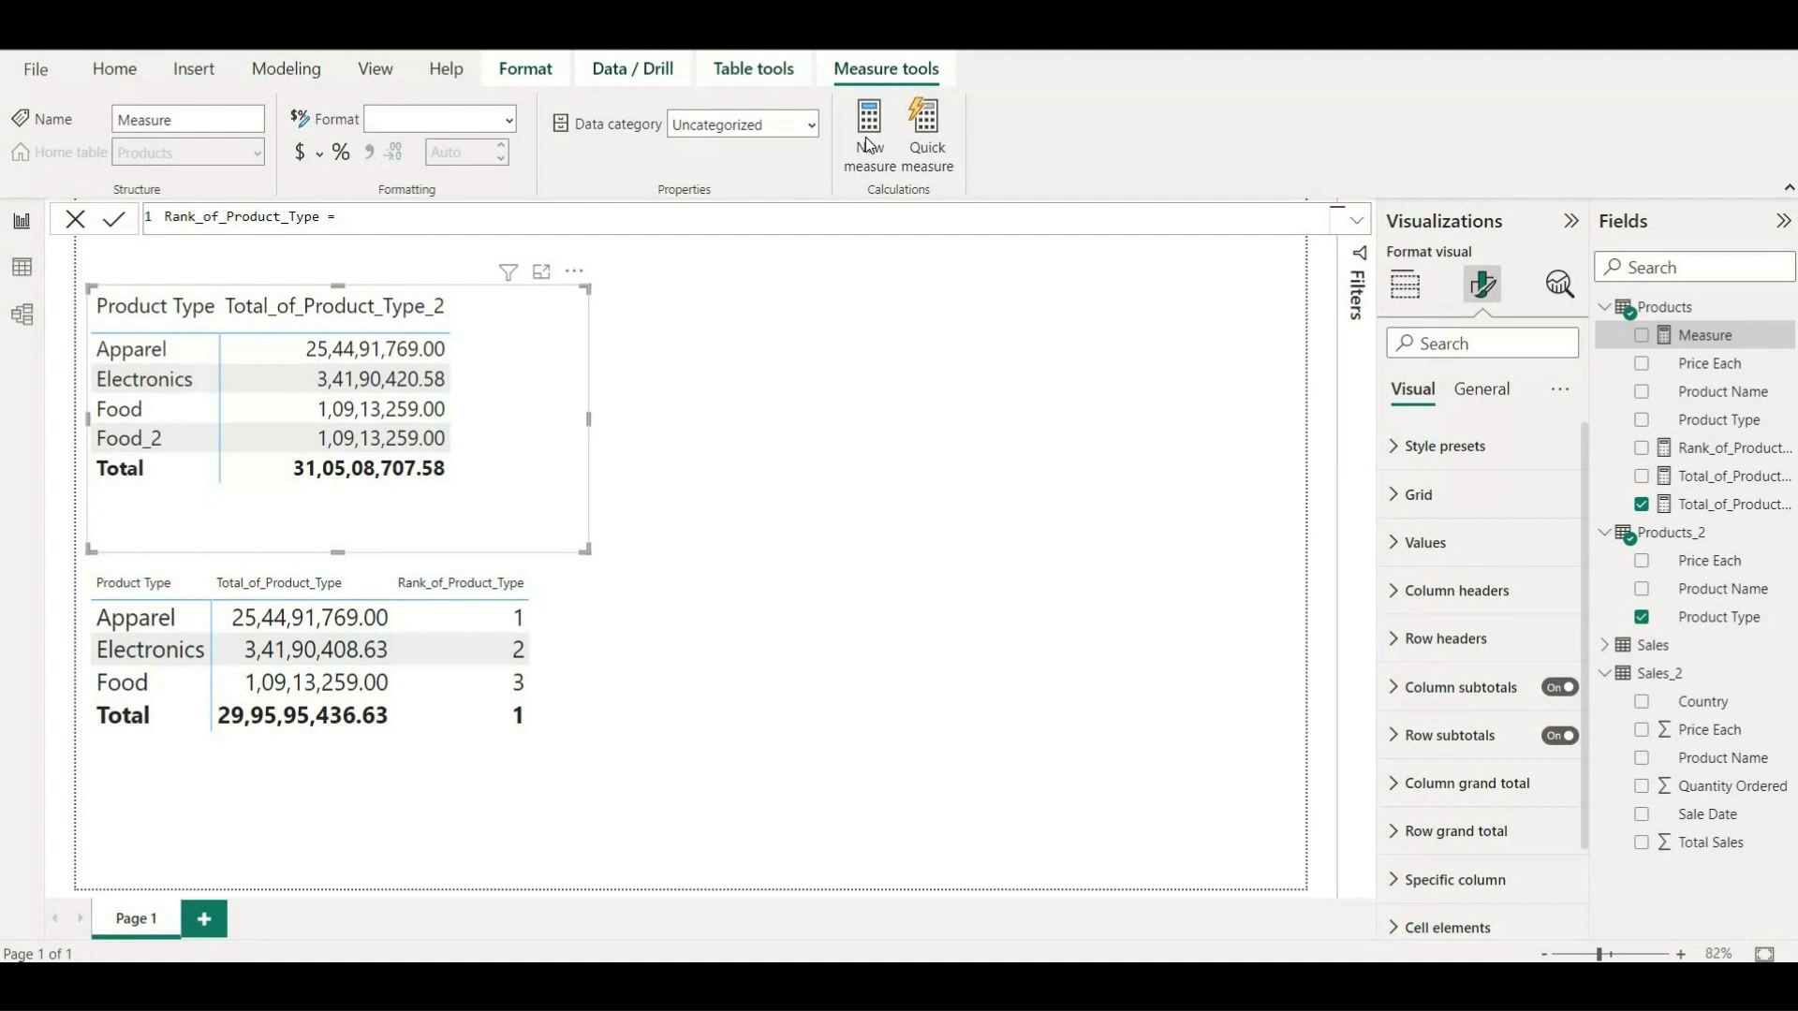
type("_2")
key("shift+Return")
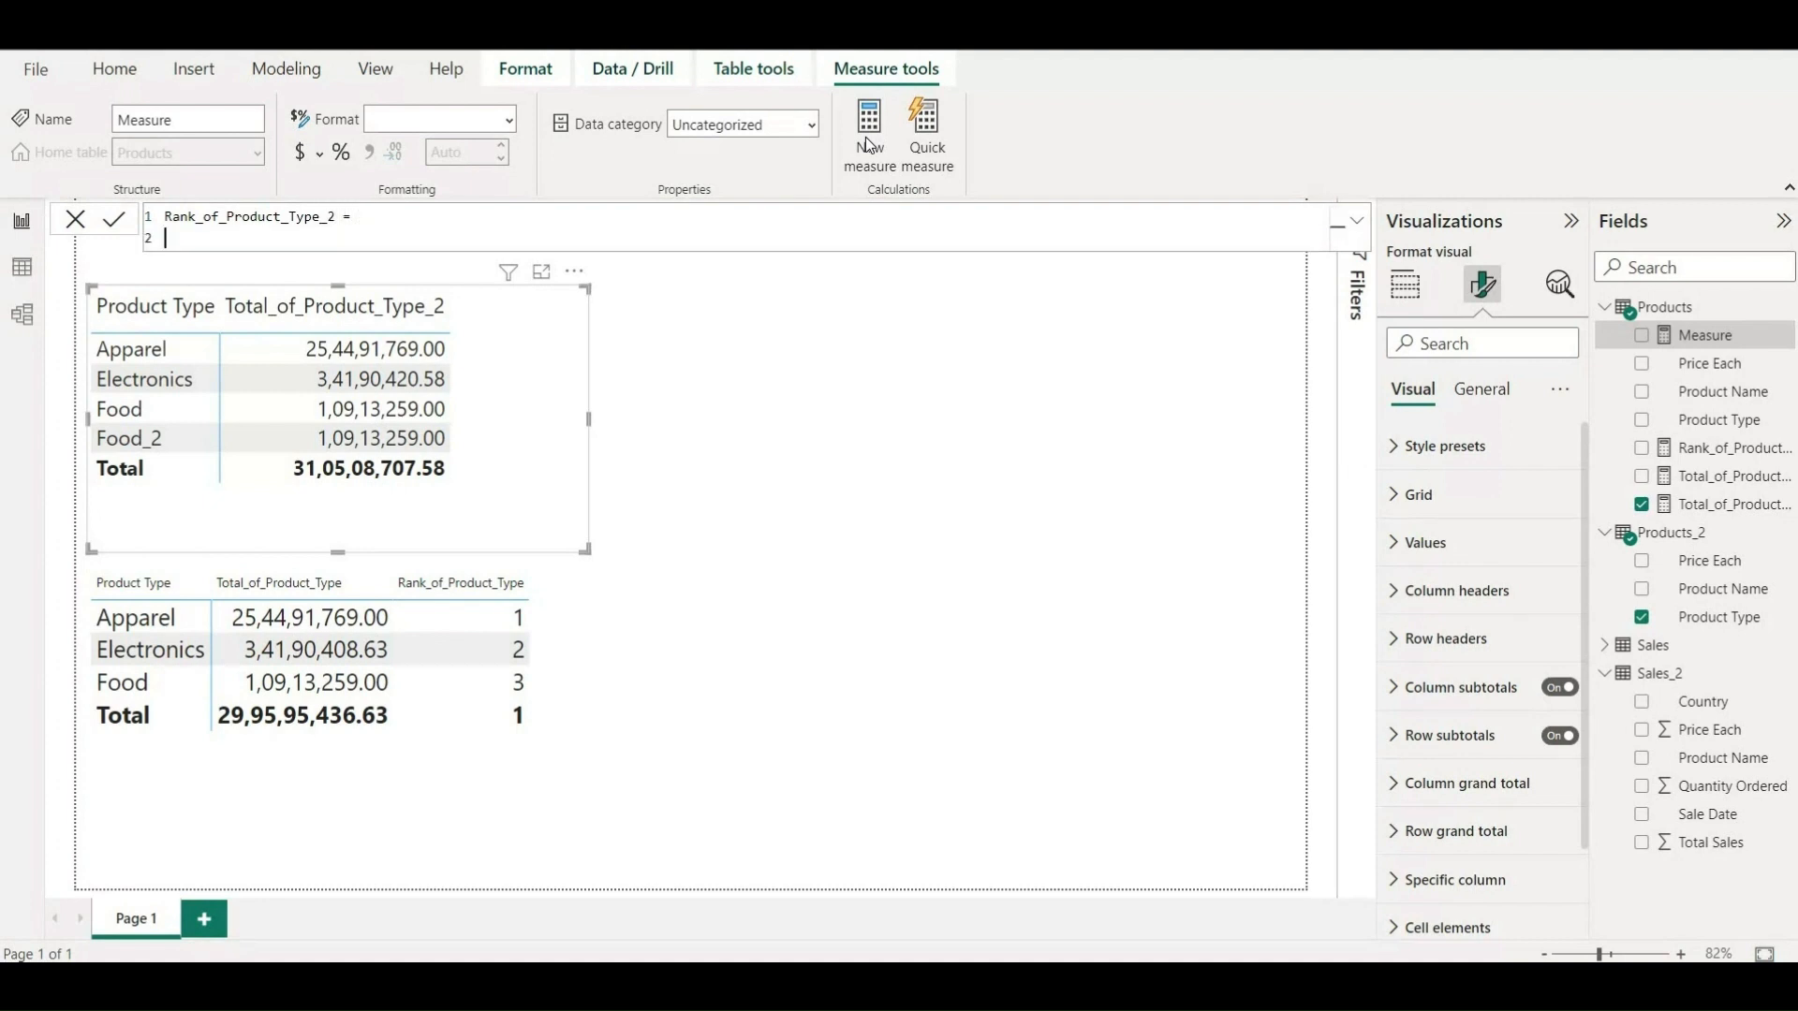
Start the rank formula with RANKX, using ALL(Products_2[Product Type]) as its table argument.
type("Rankx")
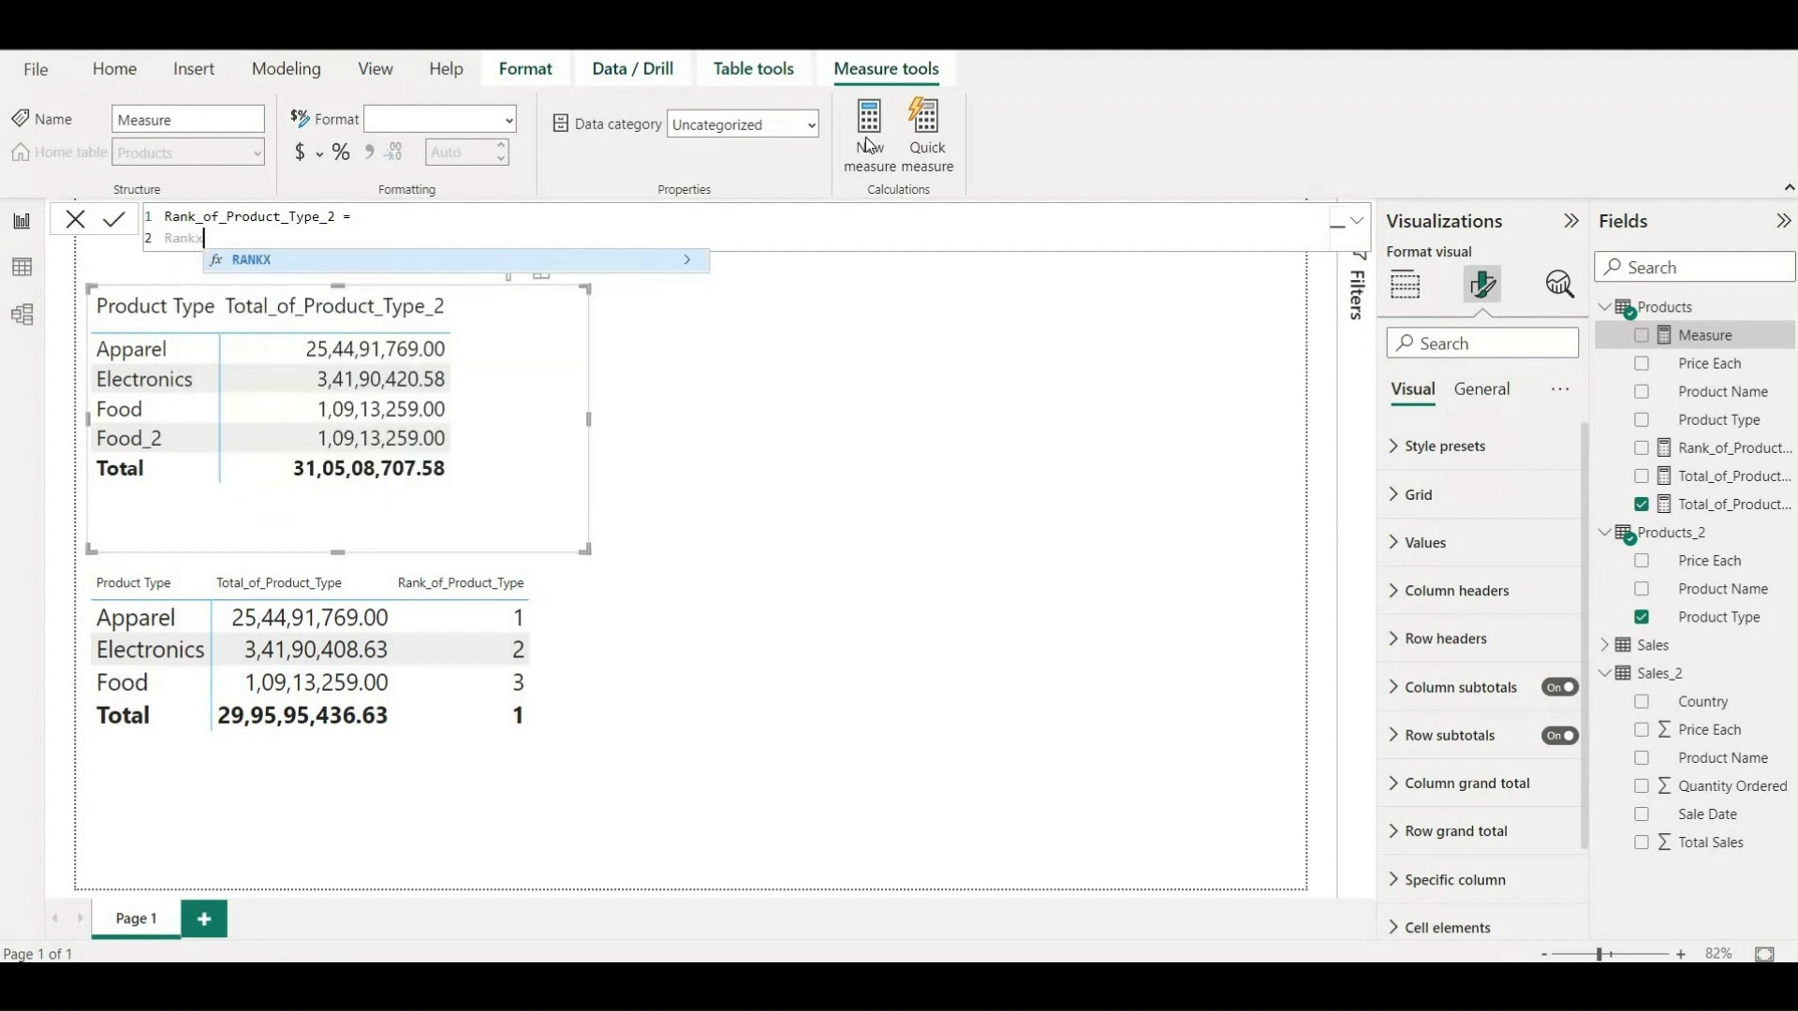
key("Tab")
type("ALL(pro")
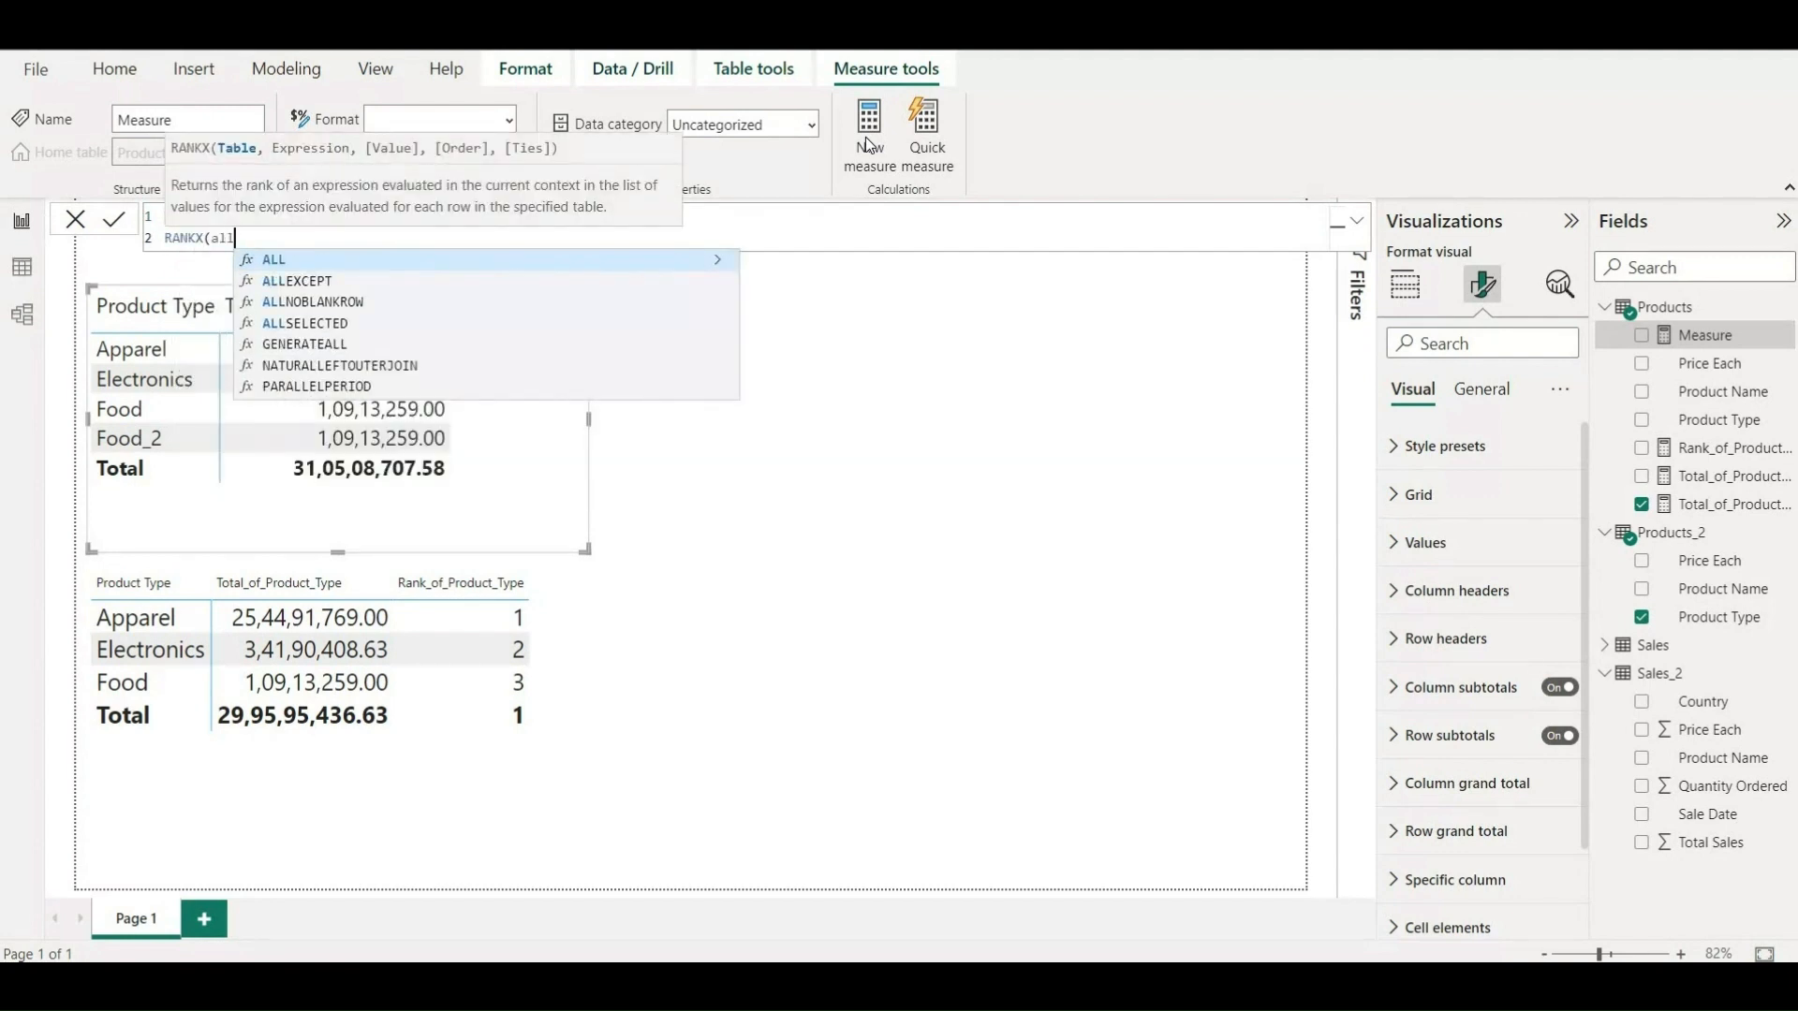
key("Down")
key("Down")
key("Down")
key("Down")
key("Down")
key("Down")
key("Down")
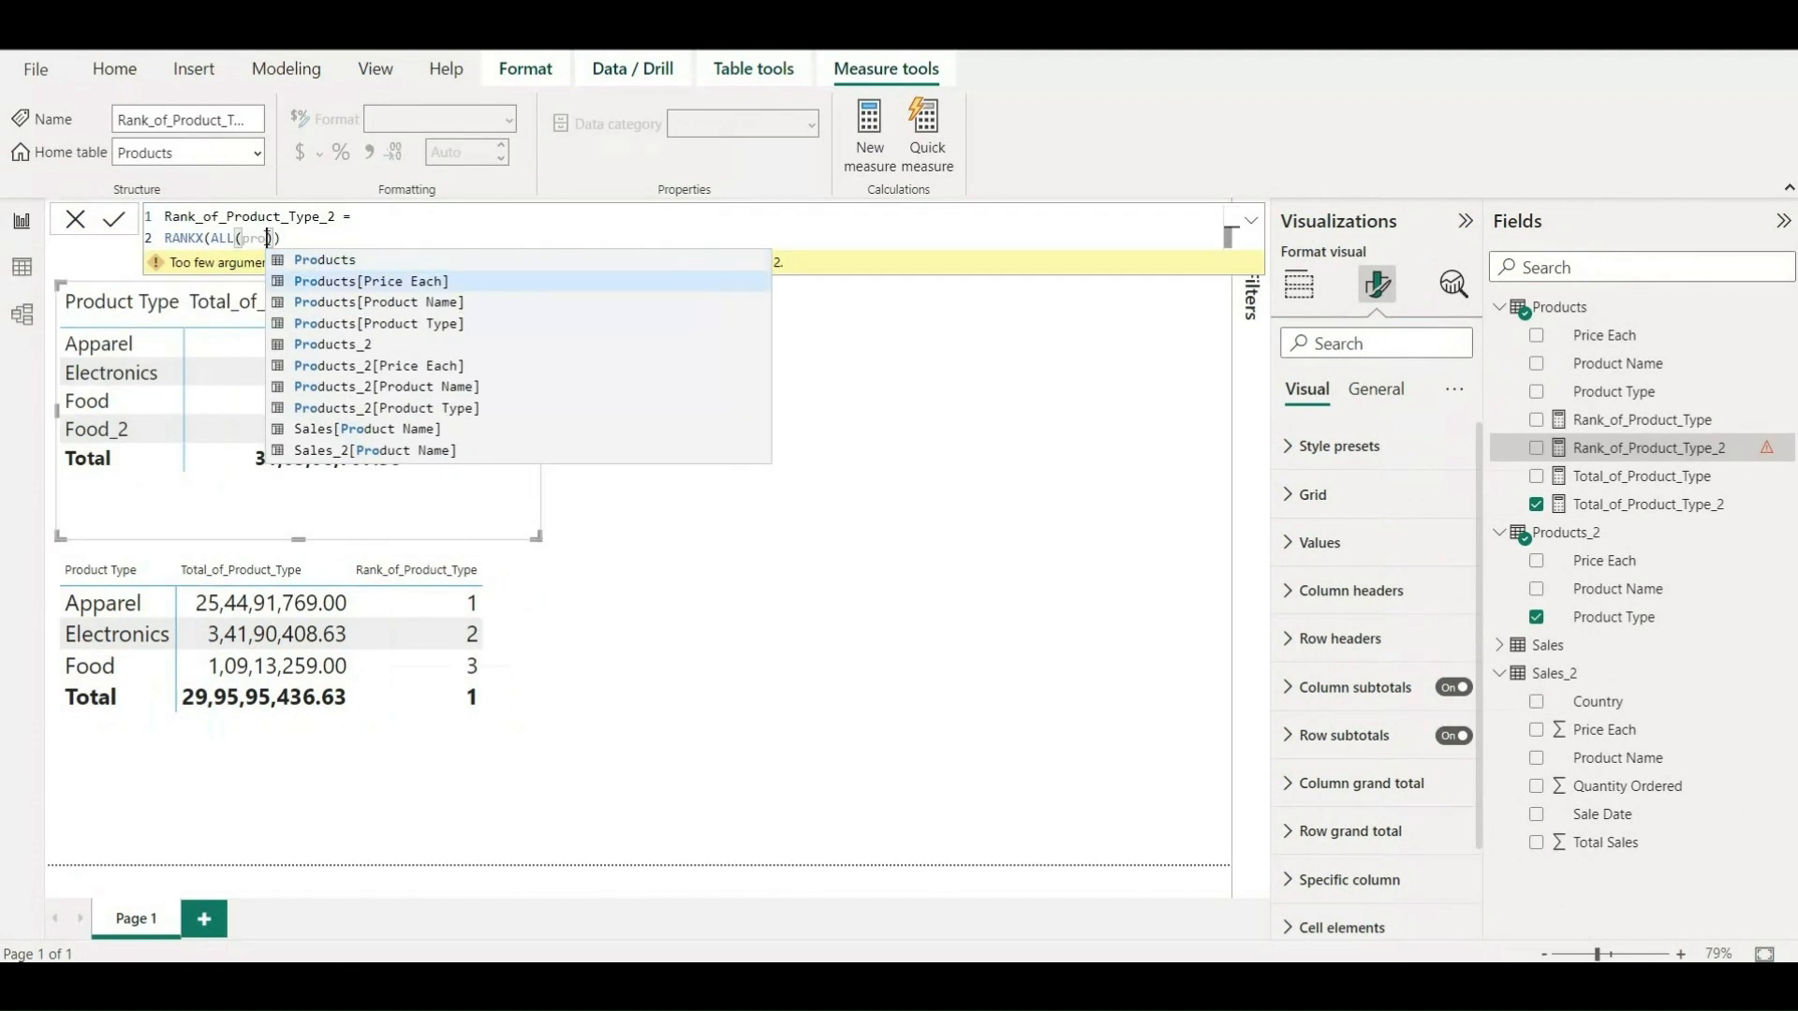
key("Tab")
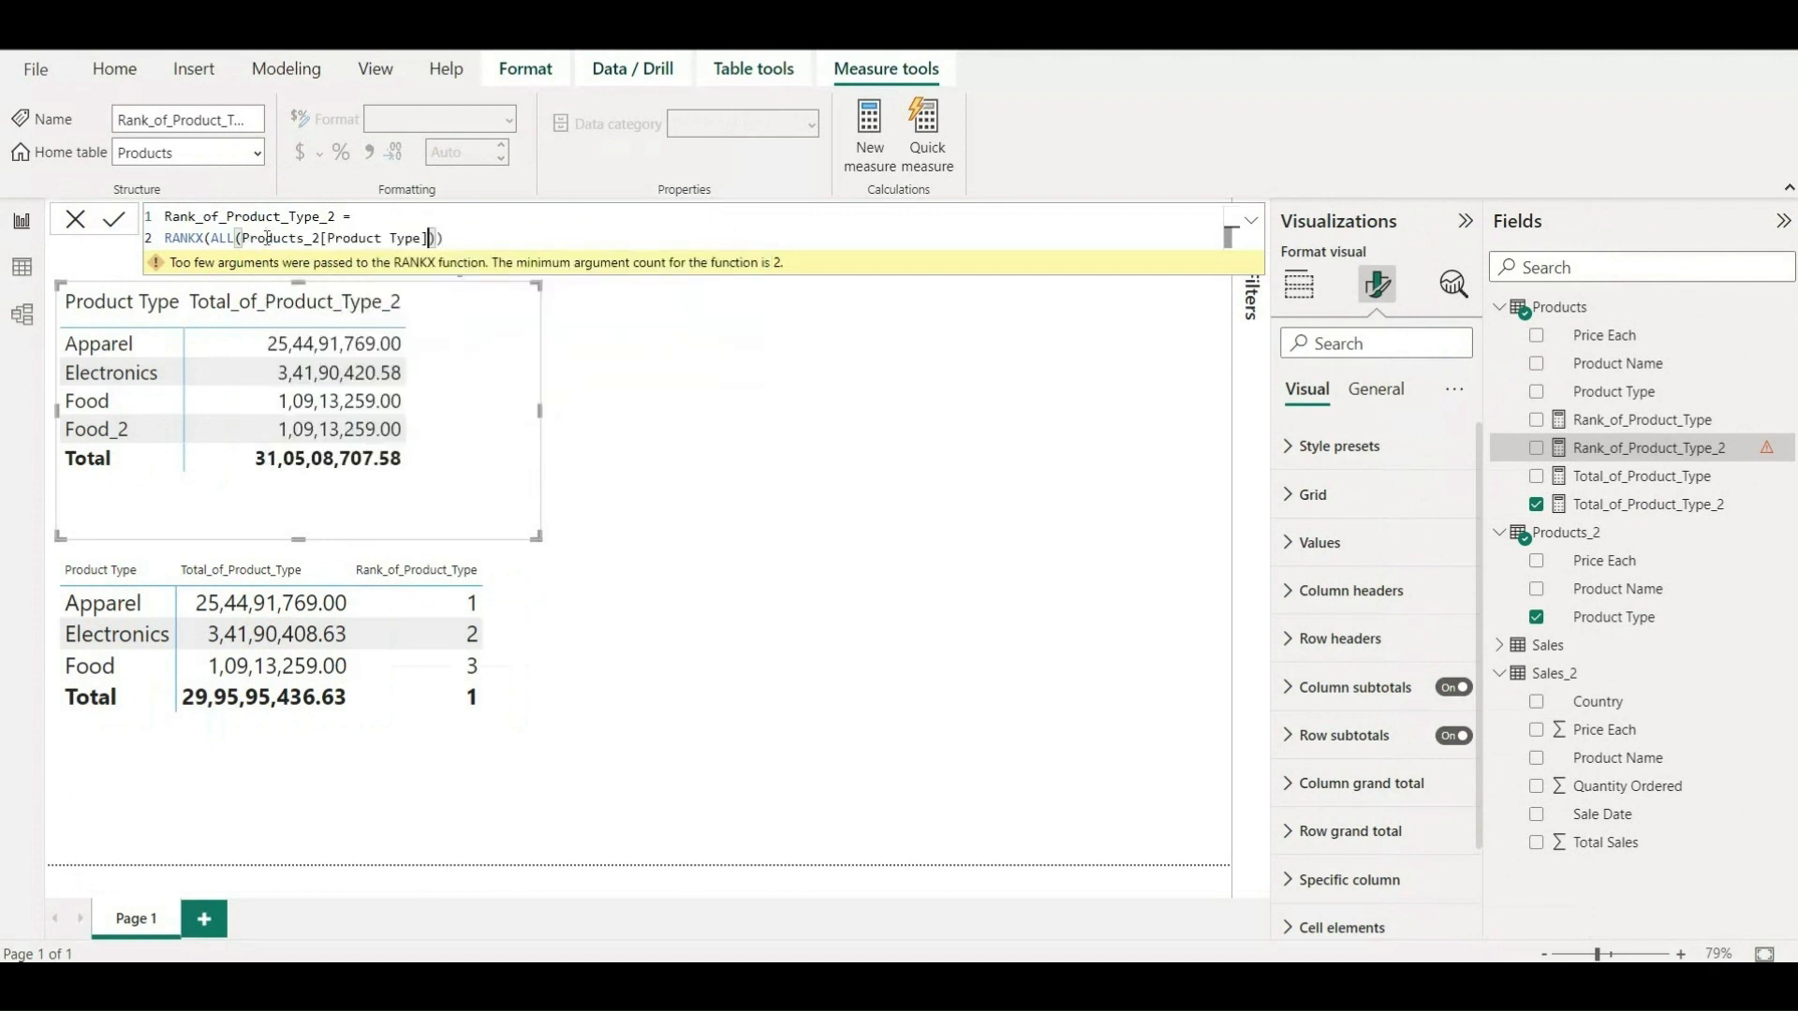
key("Right")
Add [Total_of_Product_Type_2] as the expression argument of the RANKX formula.
type(",")
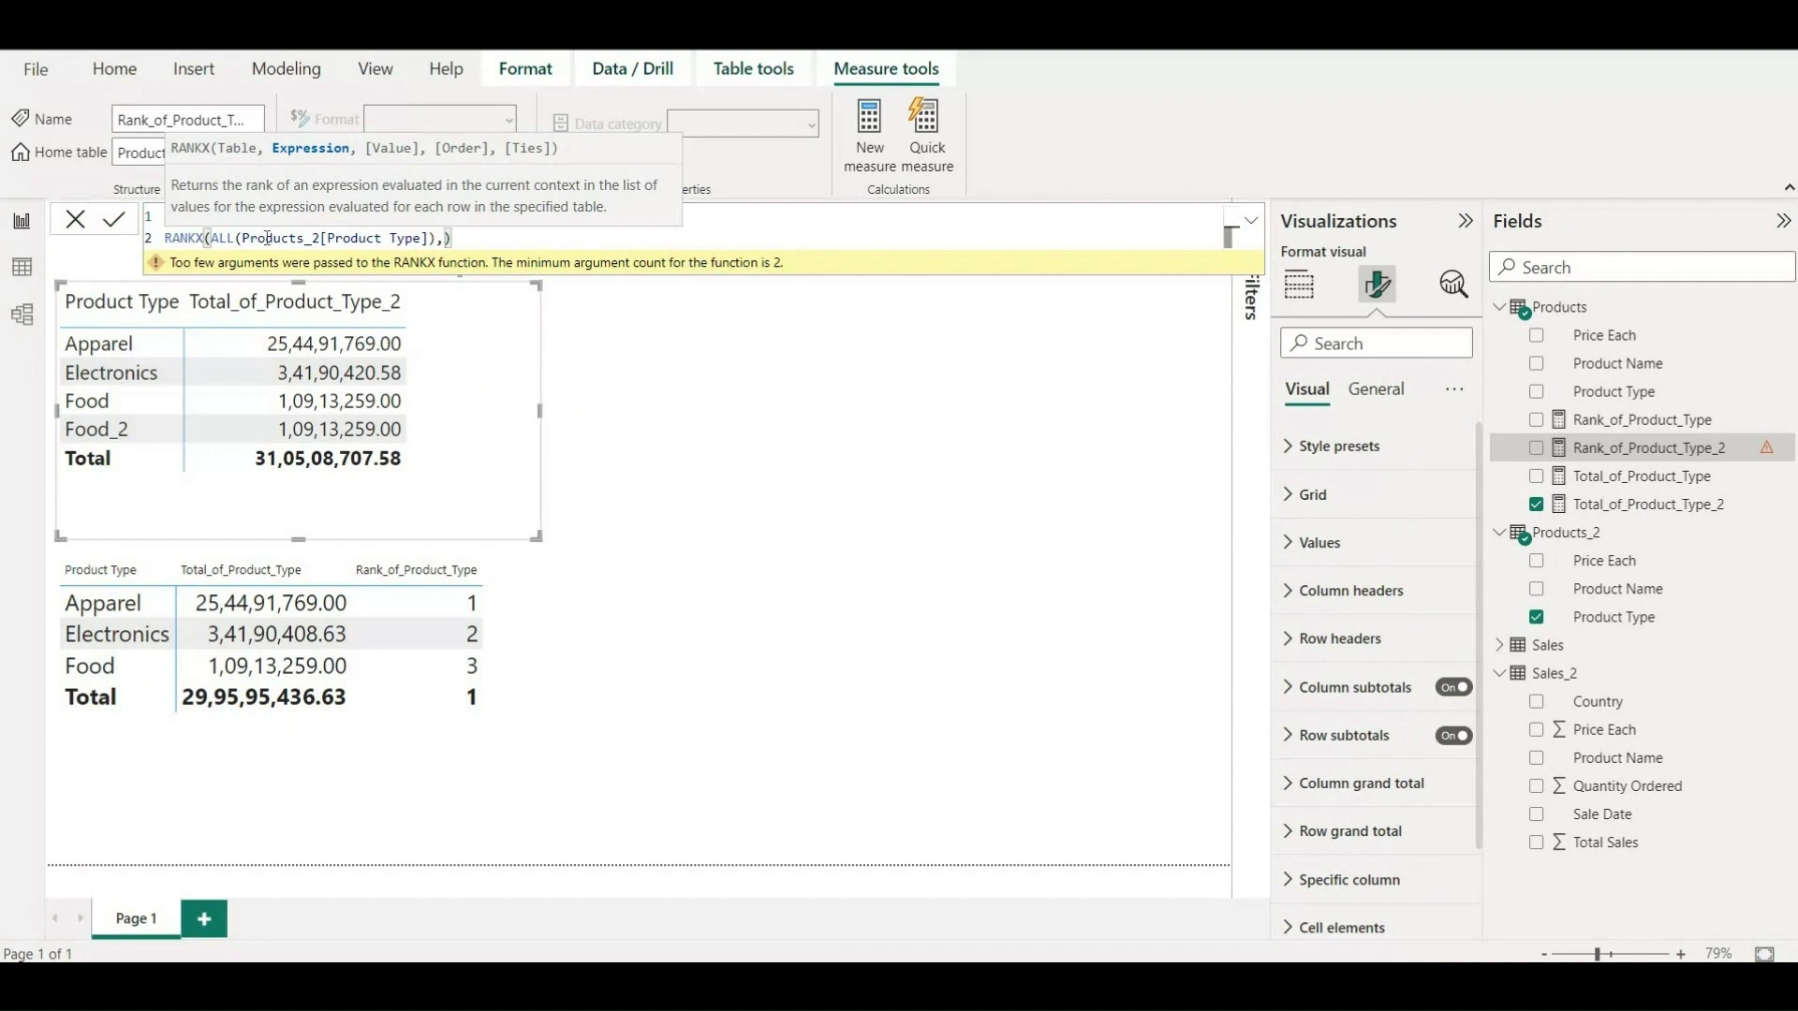
type("Tot")
key("Up")
key("Up")
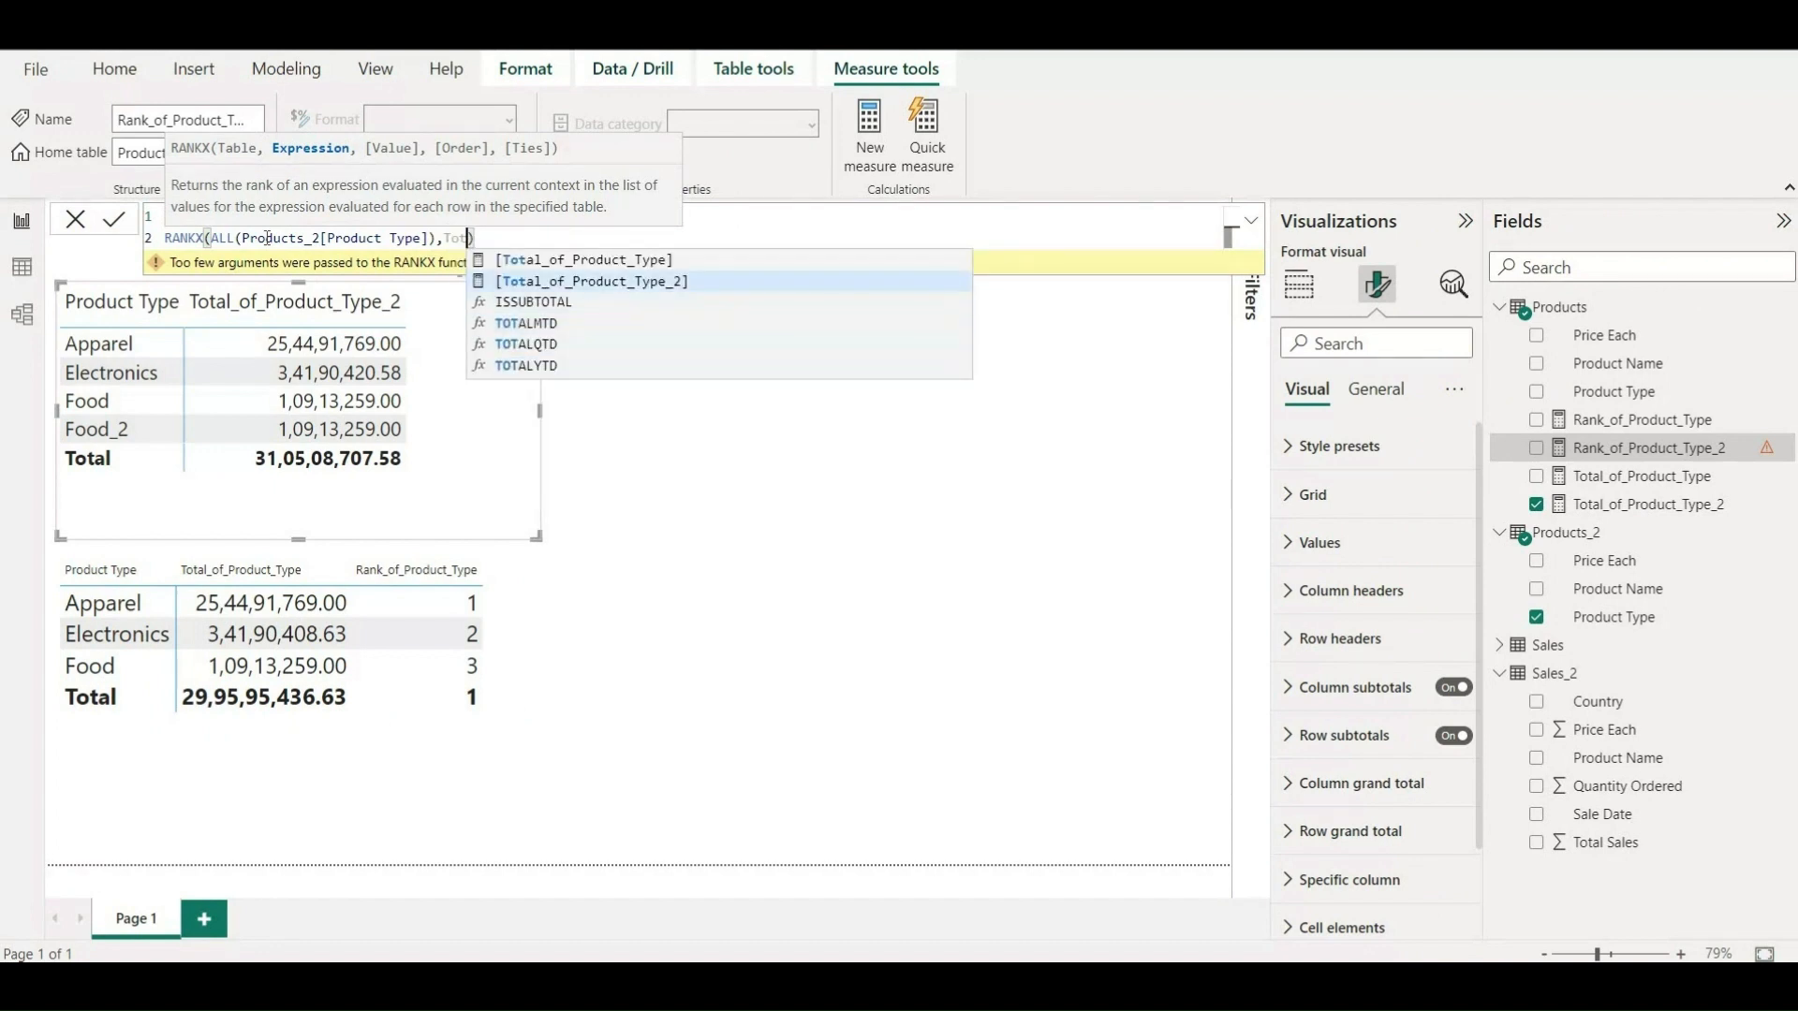
key("Tab")
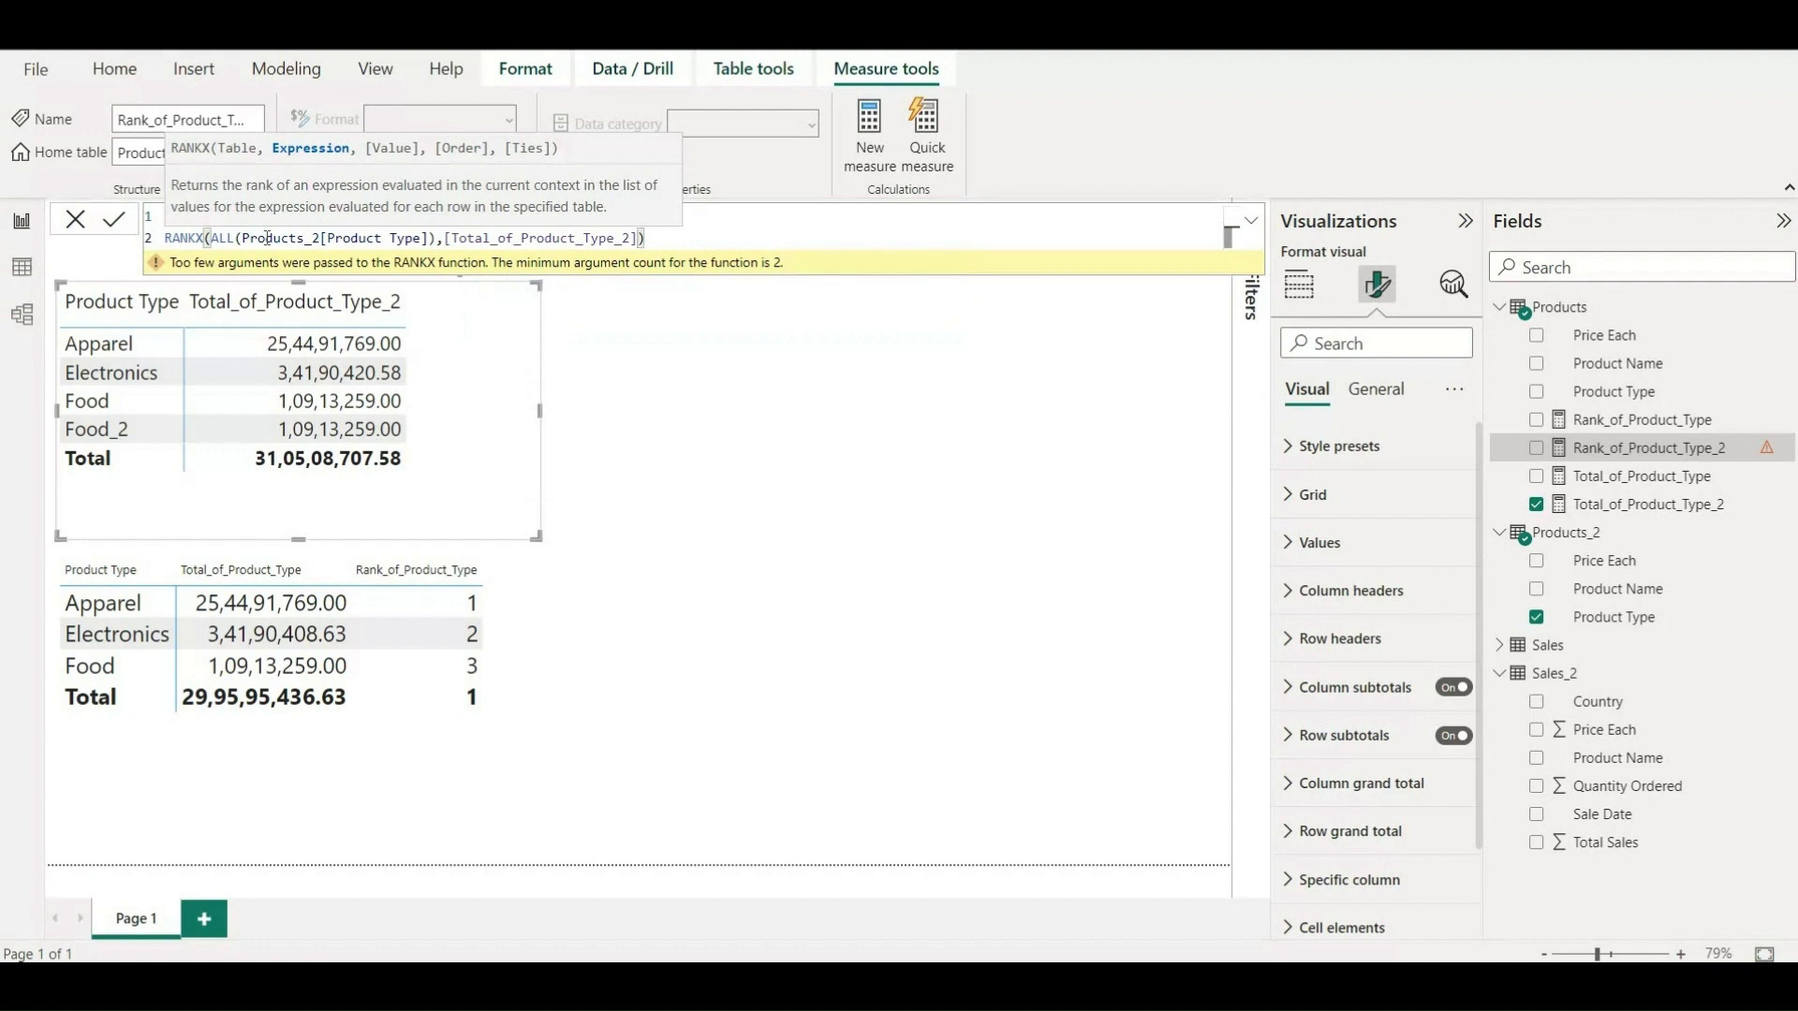
Commit the Rank_of_Product_Type_2 measure, add it to the upper matrix, and widen the matrix to fit the new column.
key("Return")
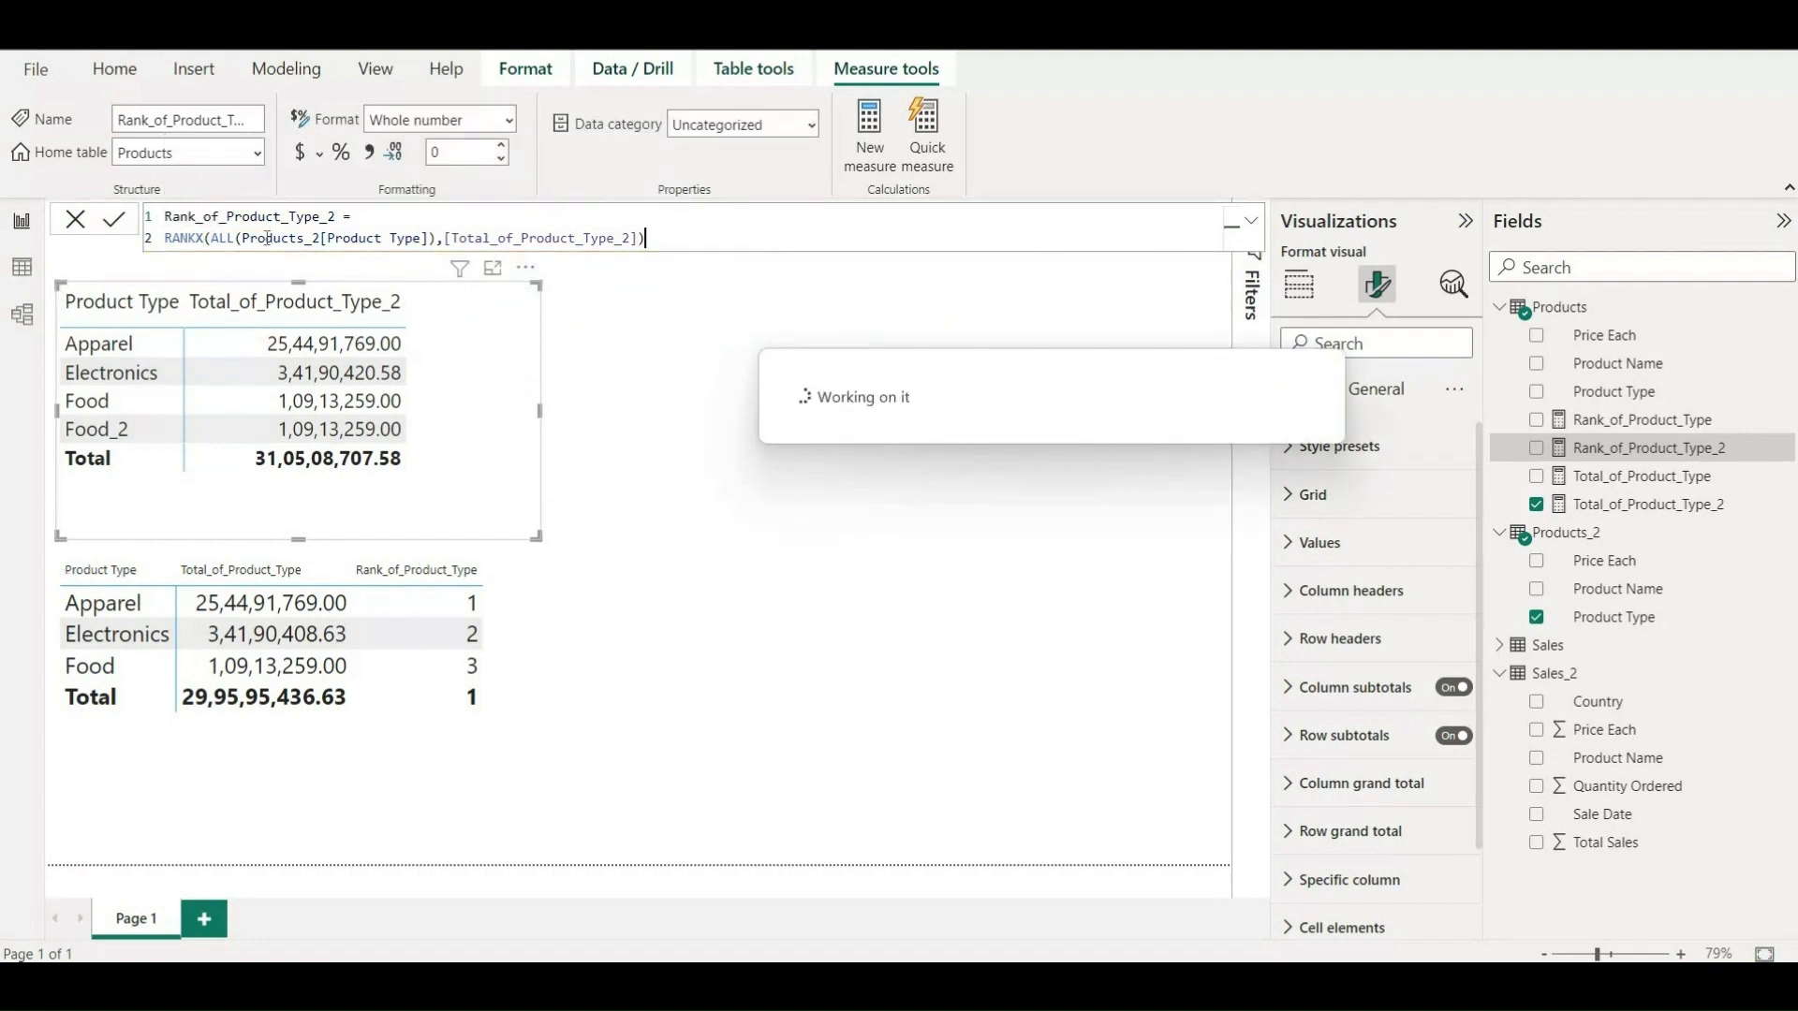
left_click(1537, 450)
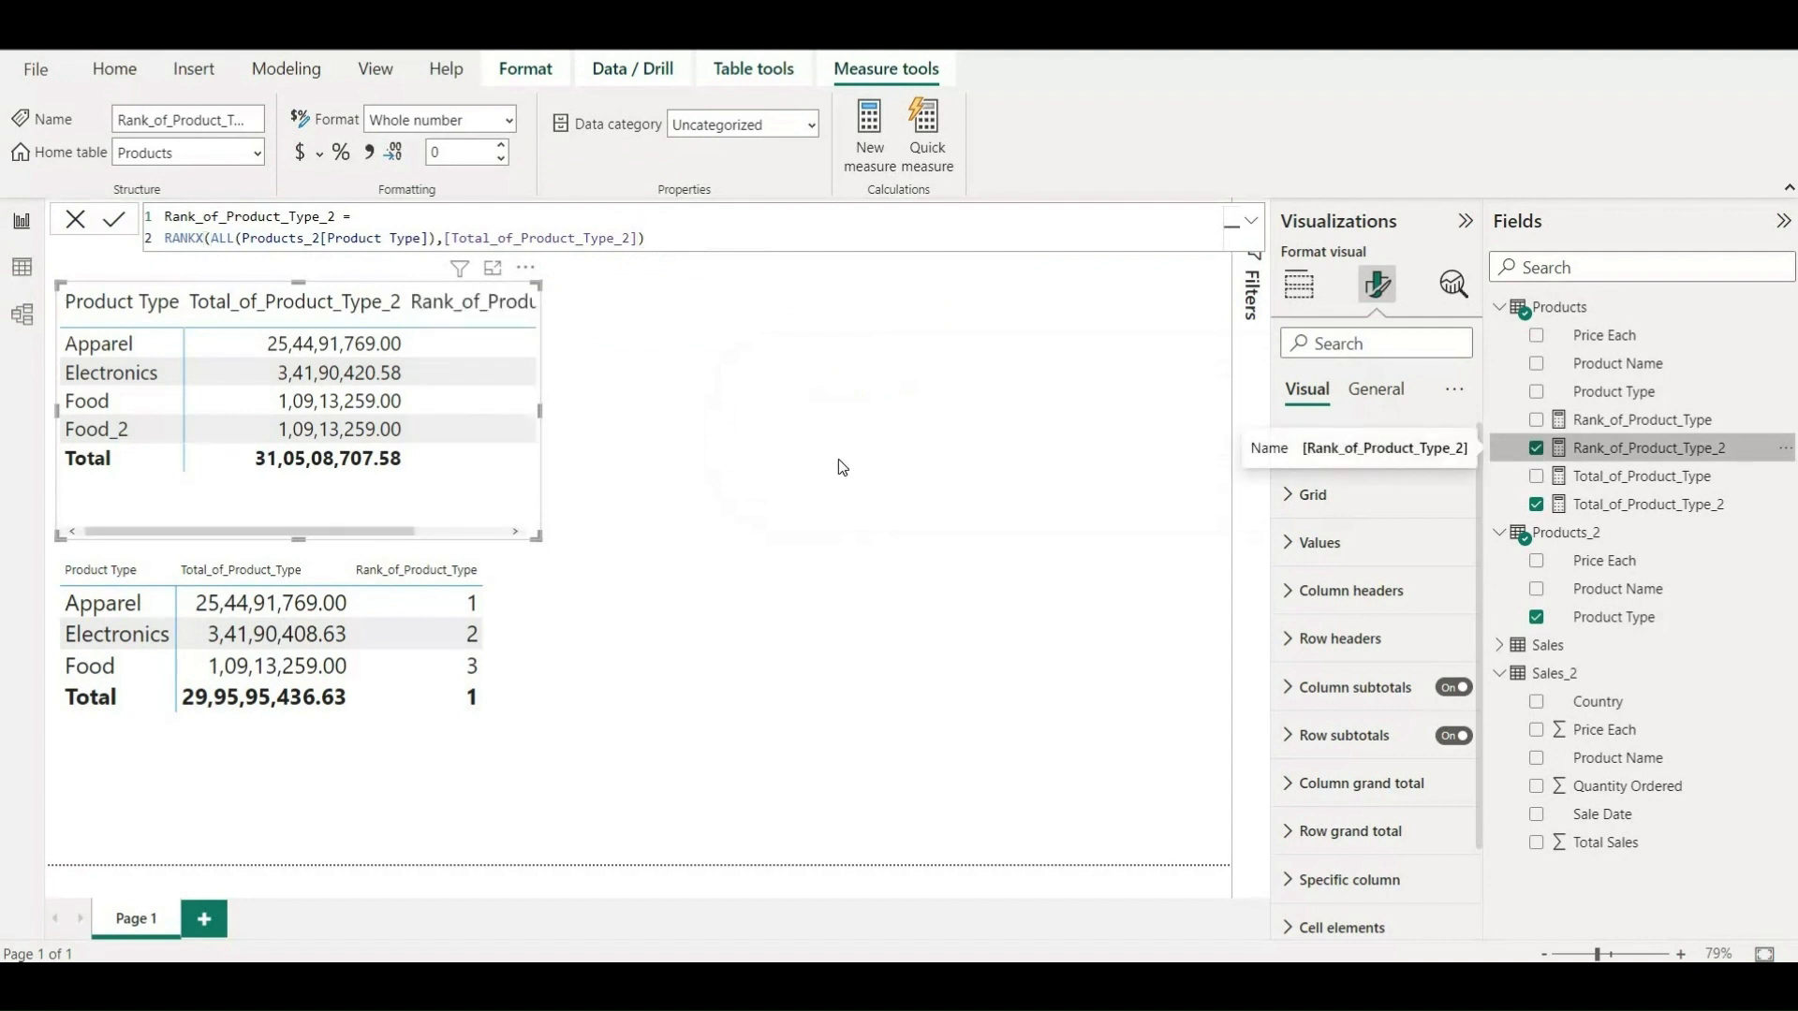
left_click_drag(530, 415, 693, 440)
left_click_drag(806, 442, 792, 442)
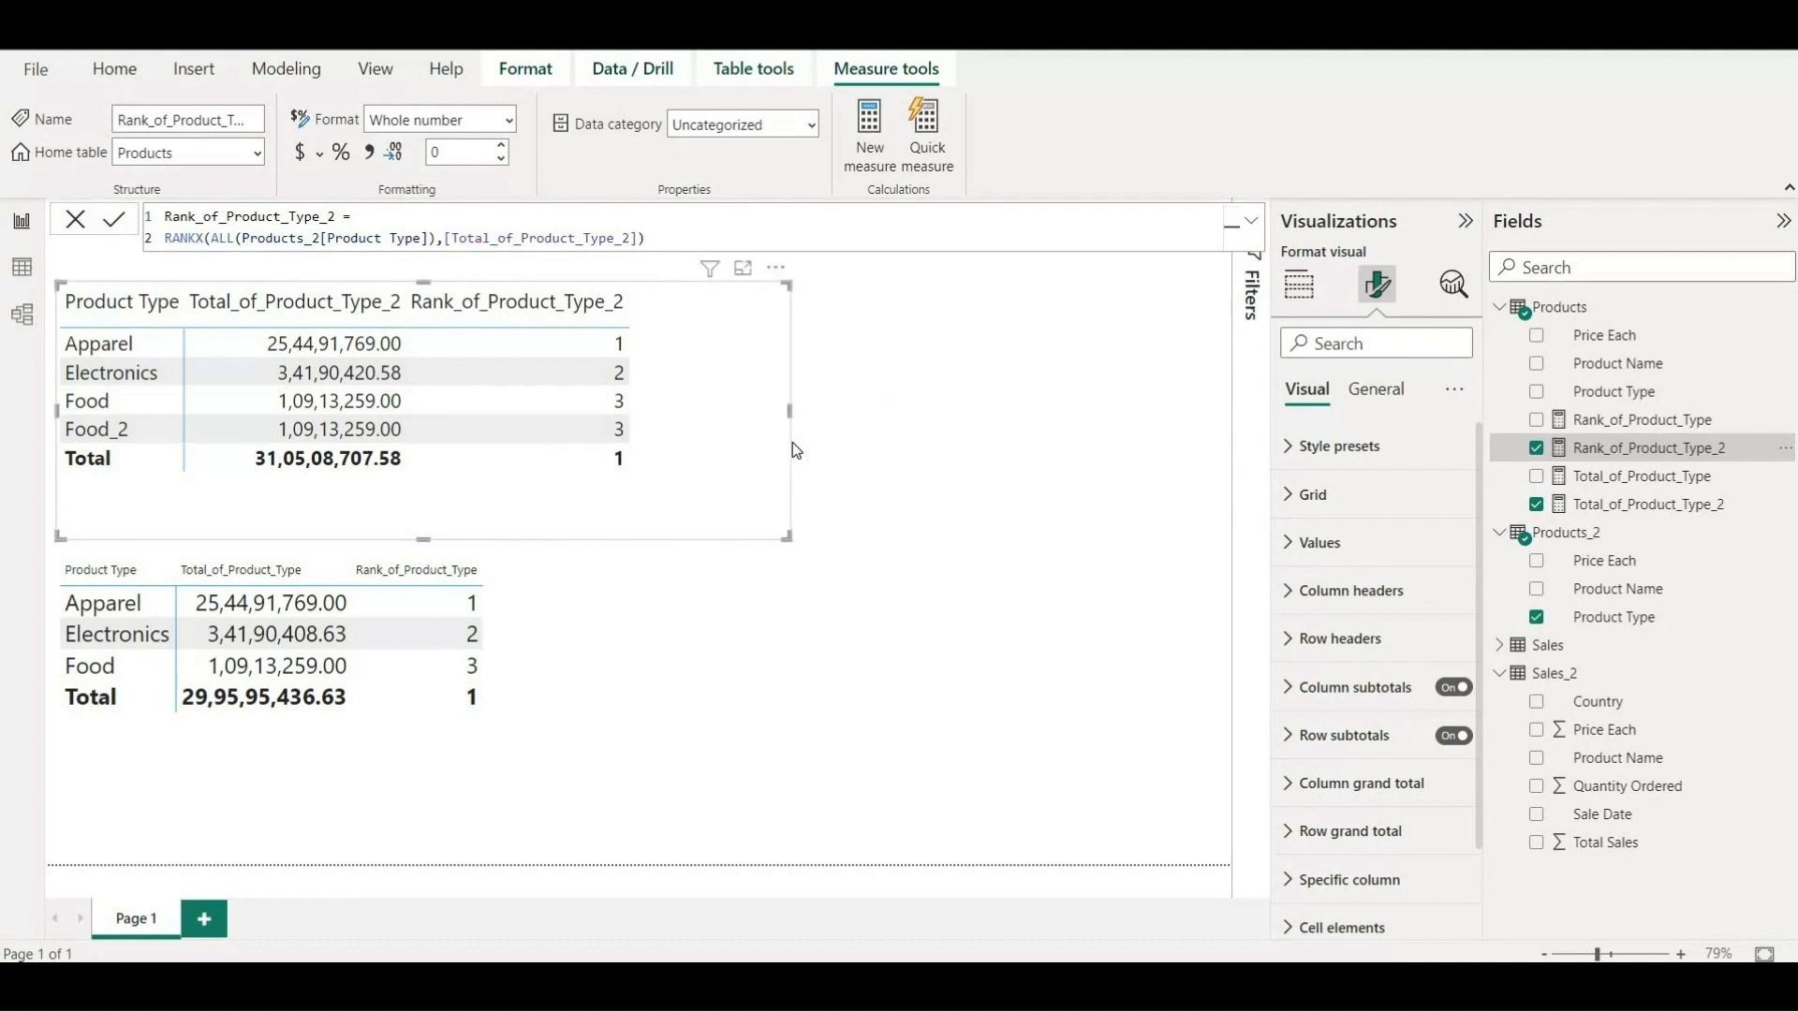
Extend the RANKX formula with a blank value argument, ASC as the order and Skip as the ties option.
left_click(639, 239)
type(",,")
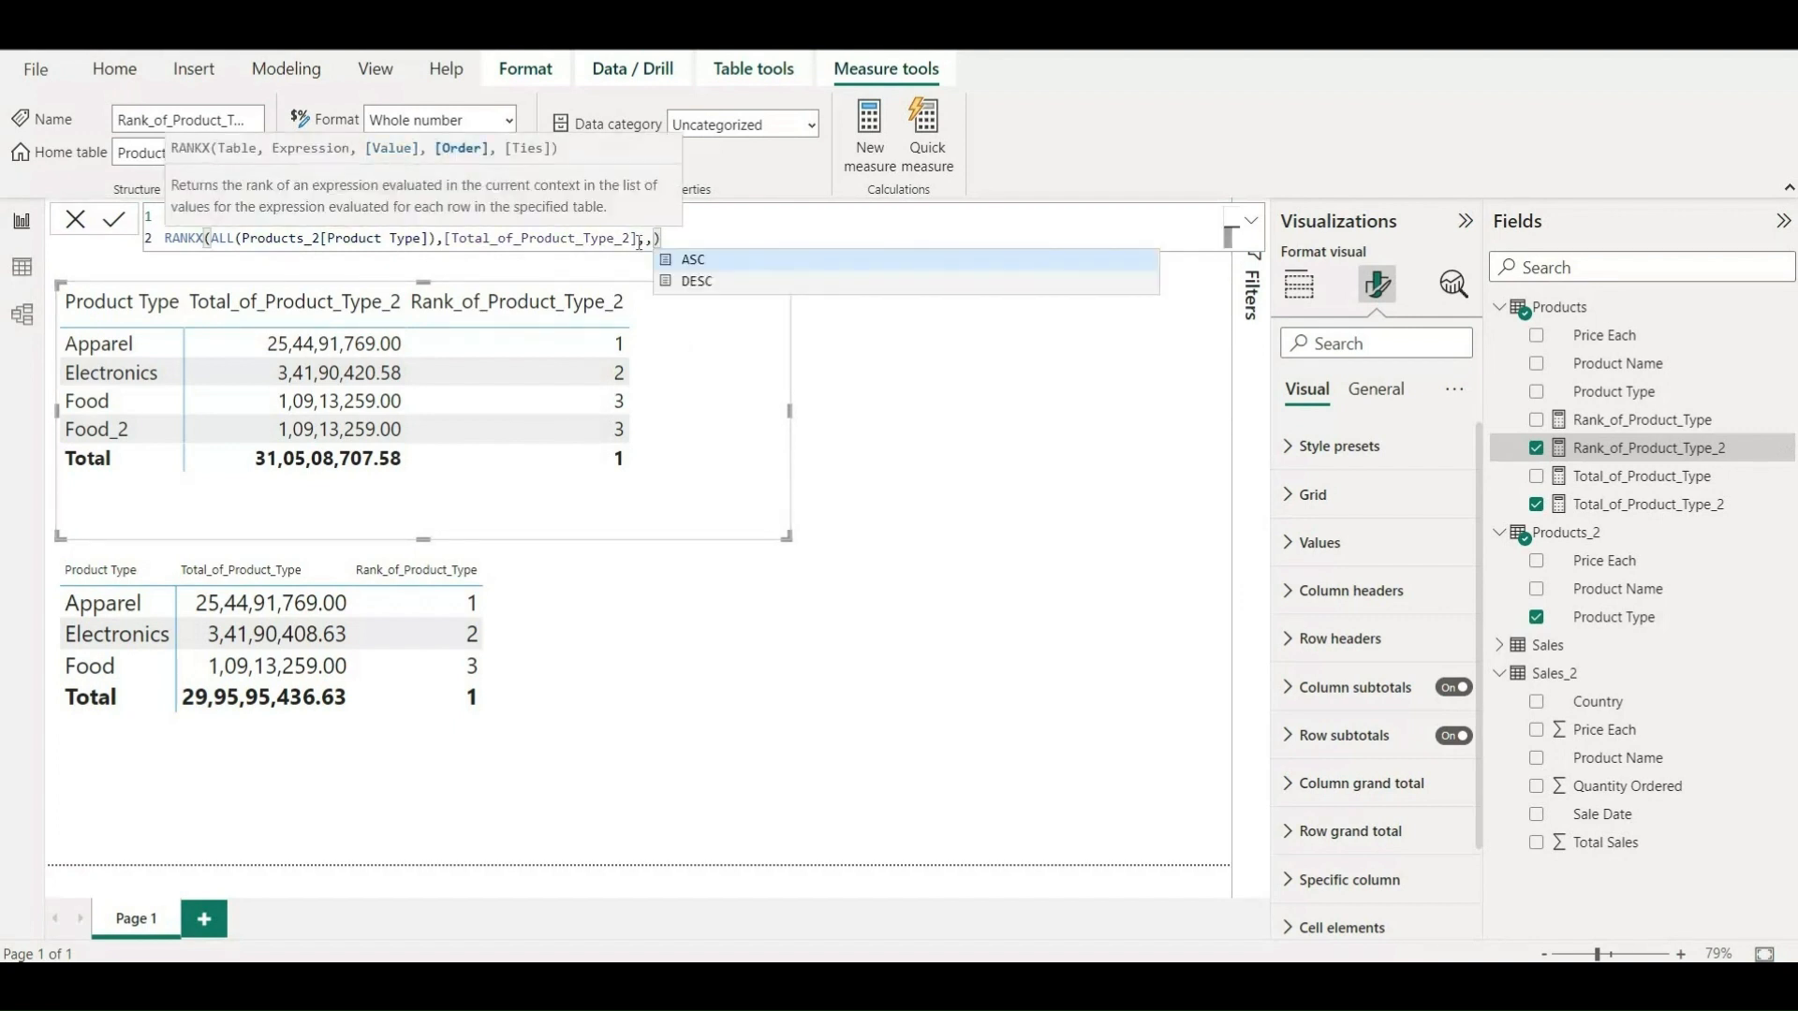
type("ASC")
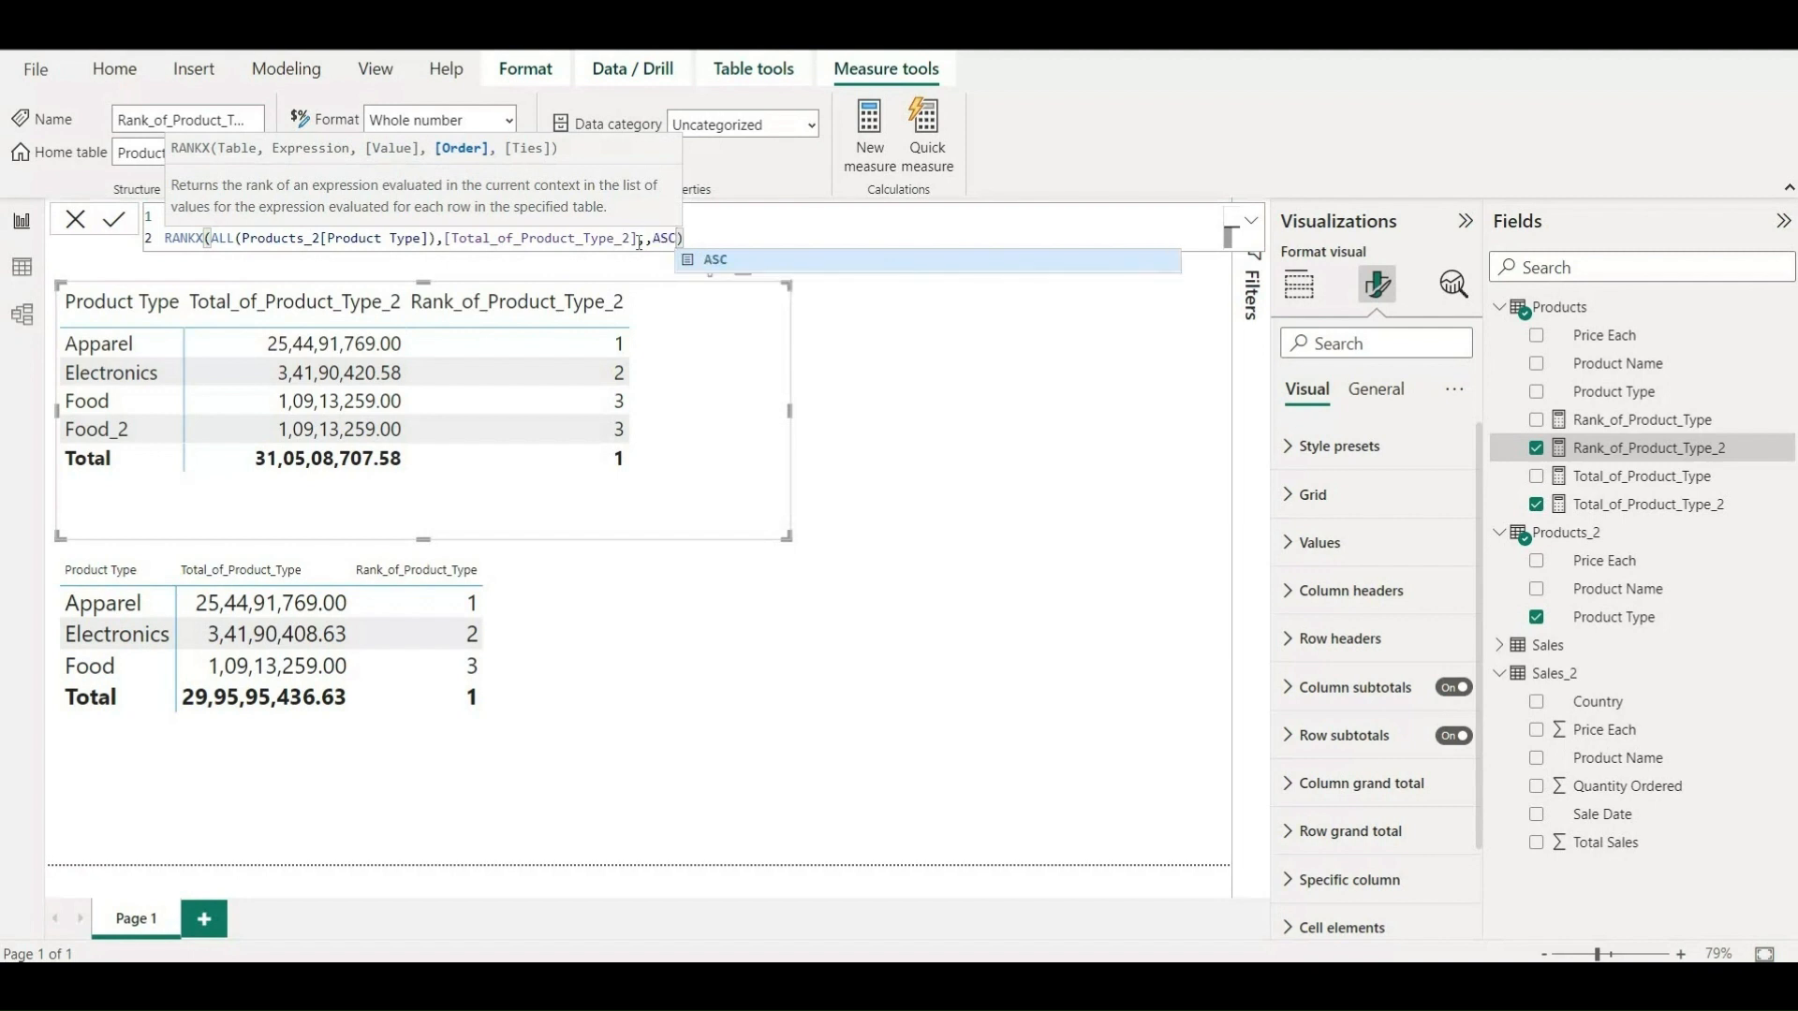
type(",")
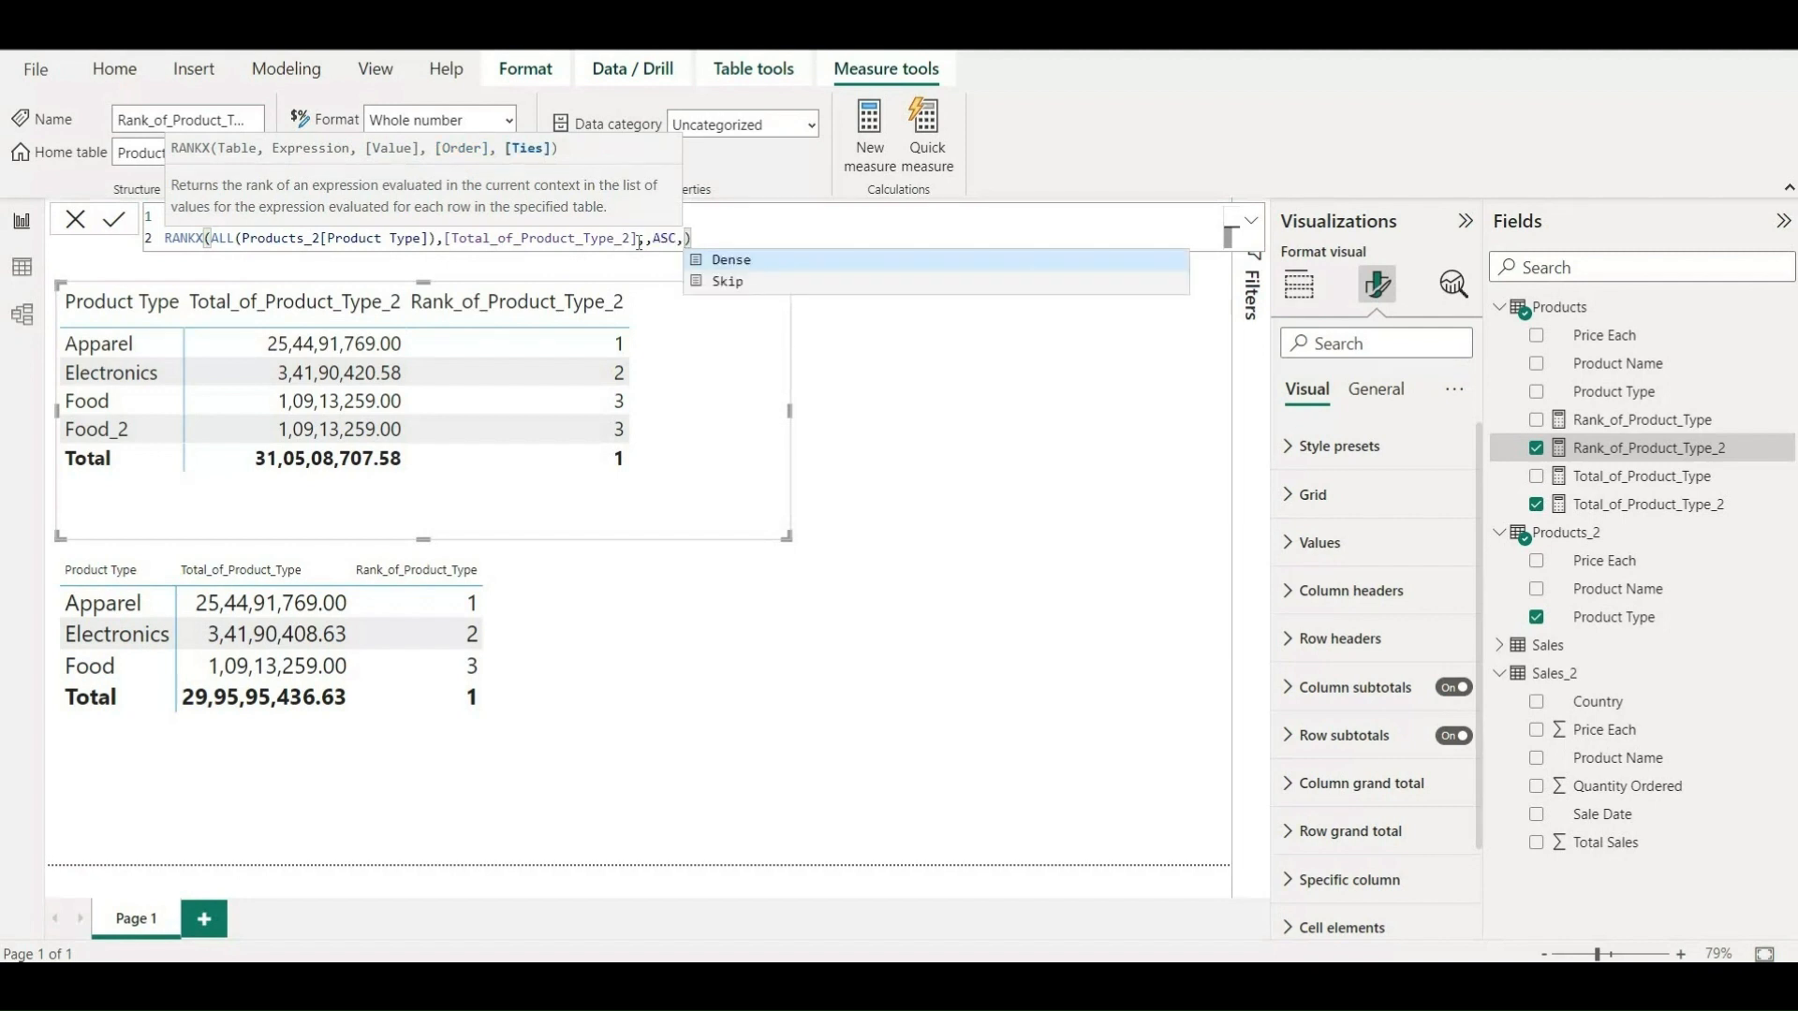
key("Down")
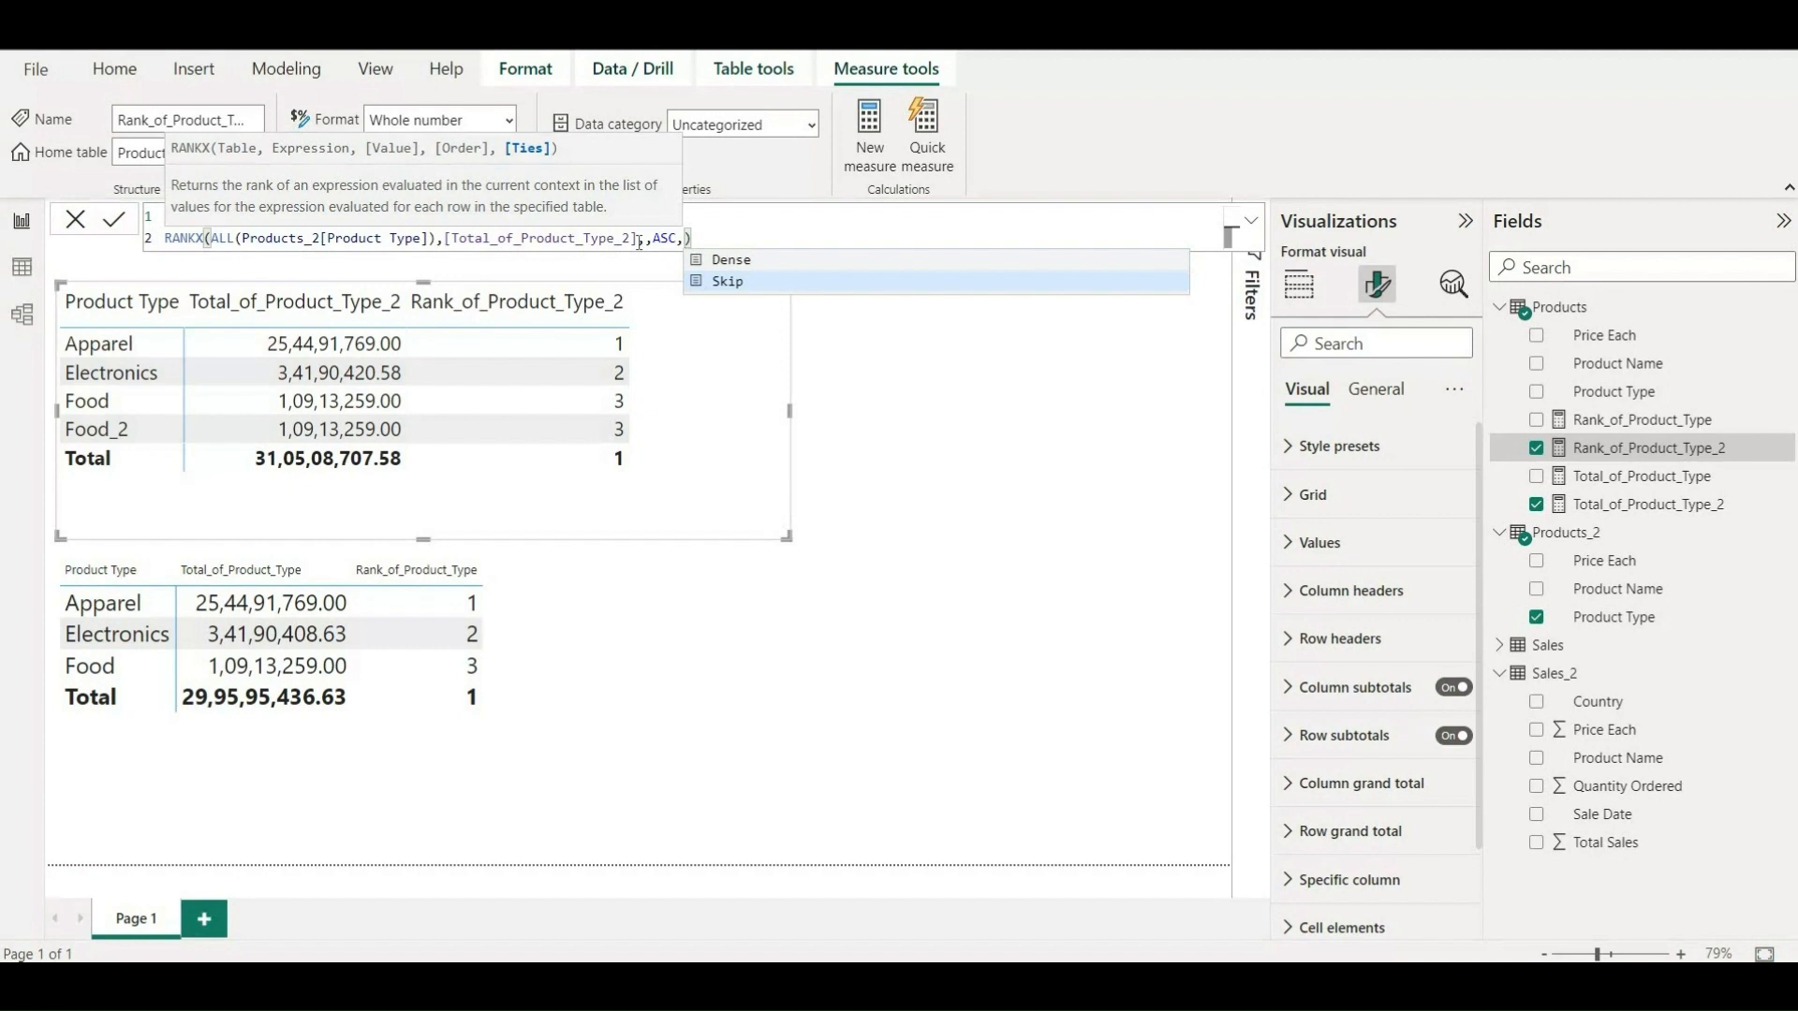
type("Skip")
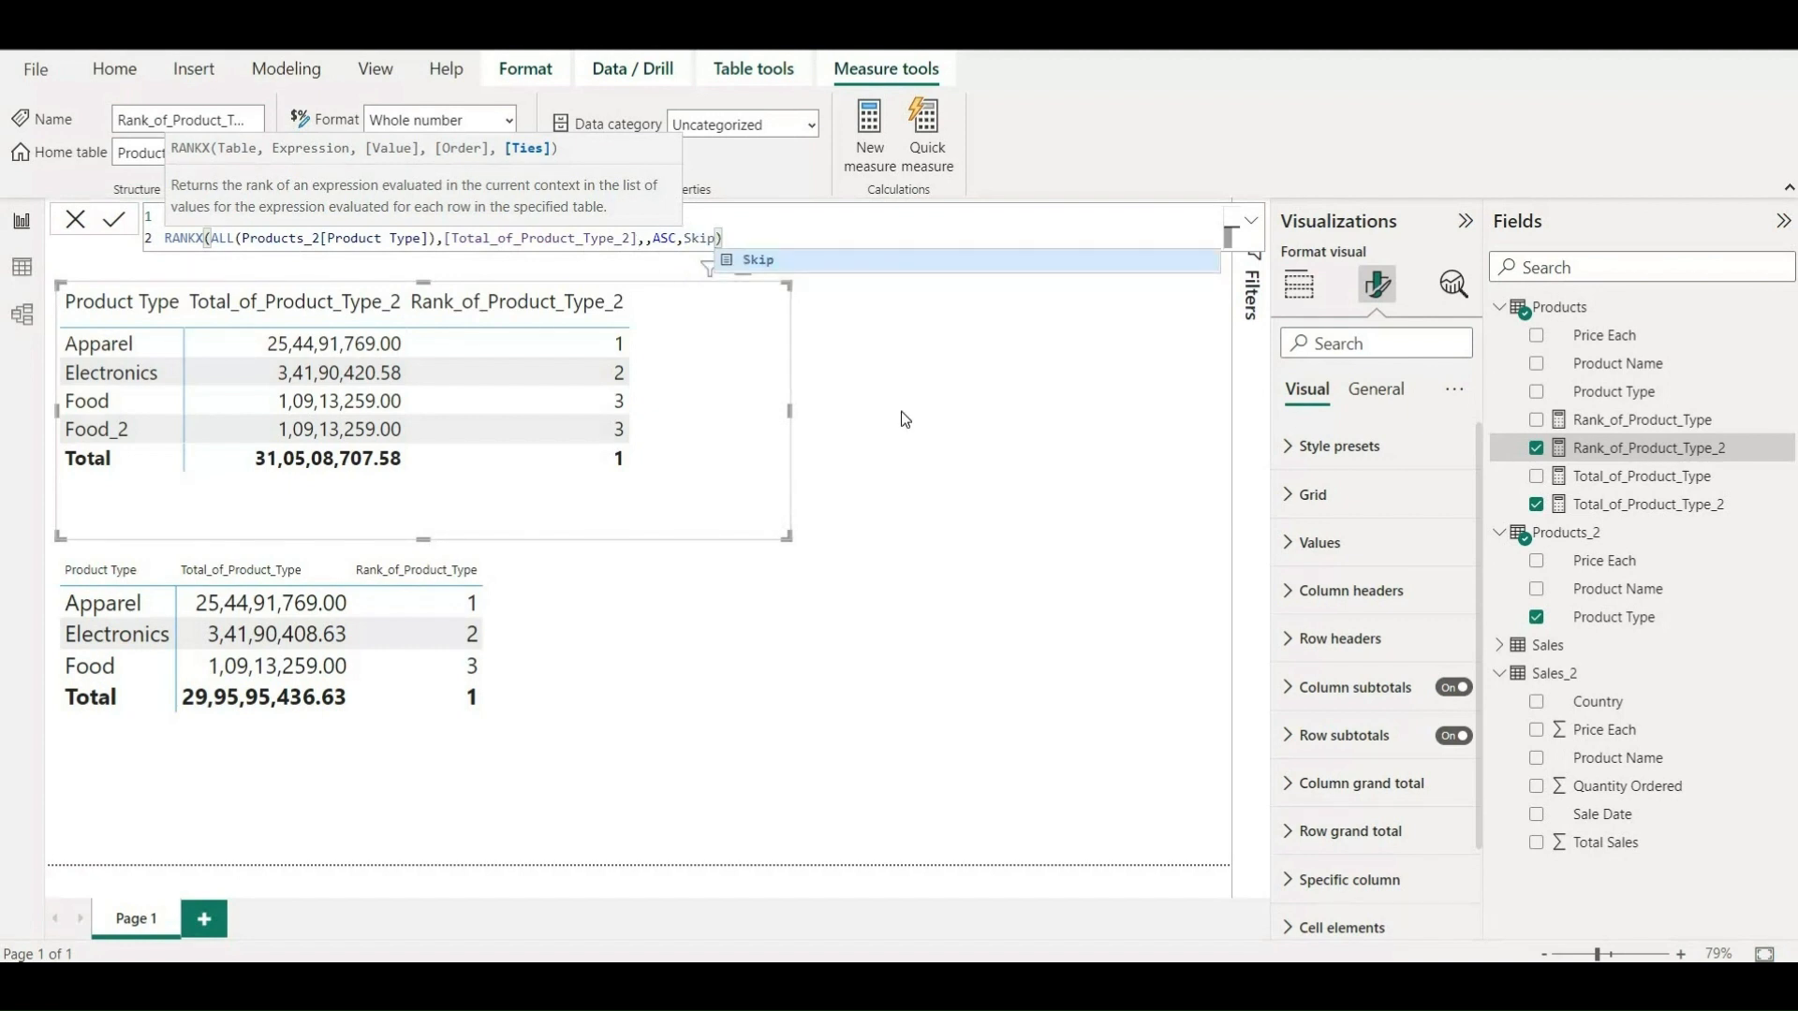
key("Return")
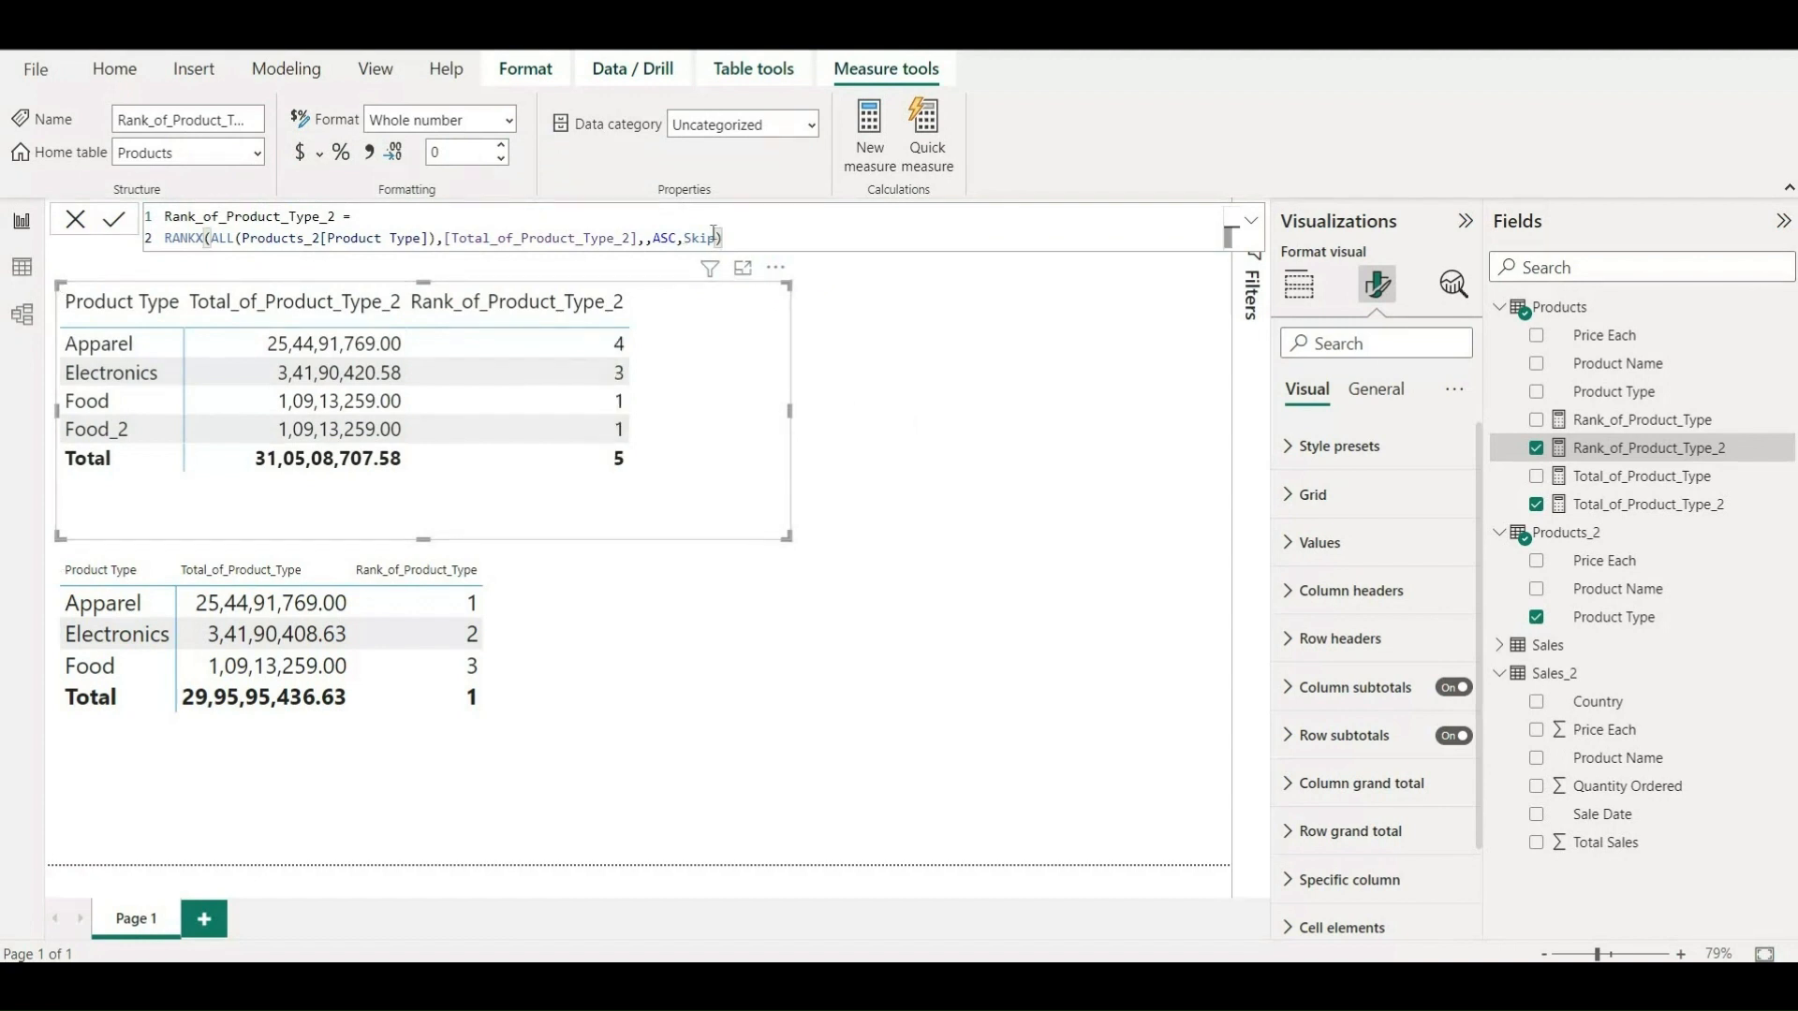
Change the order argument of the Rank_of_Product_Type_2 formula to DESC.
left_click(664, 243)
key("BackSpace")
type("DESC")
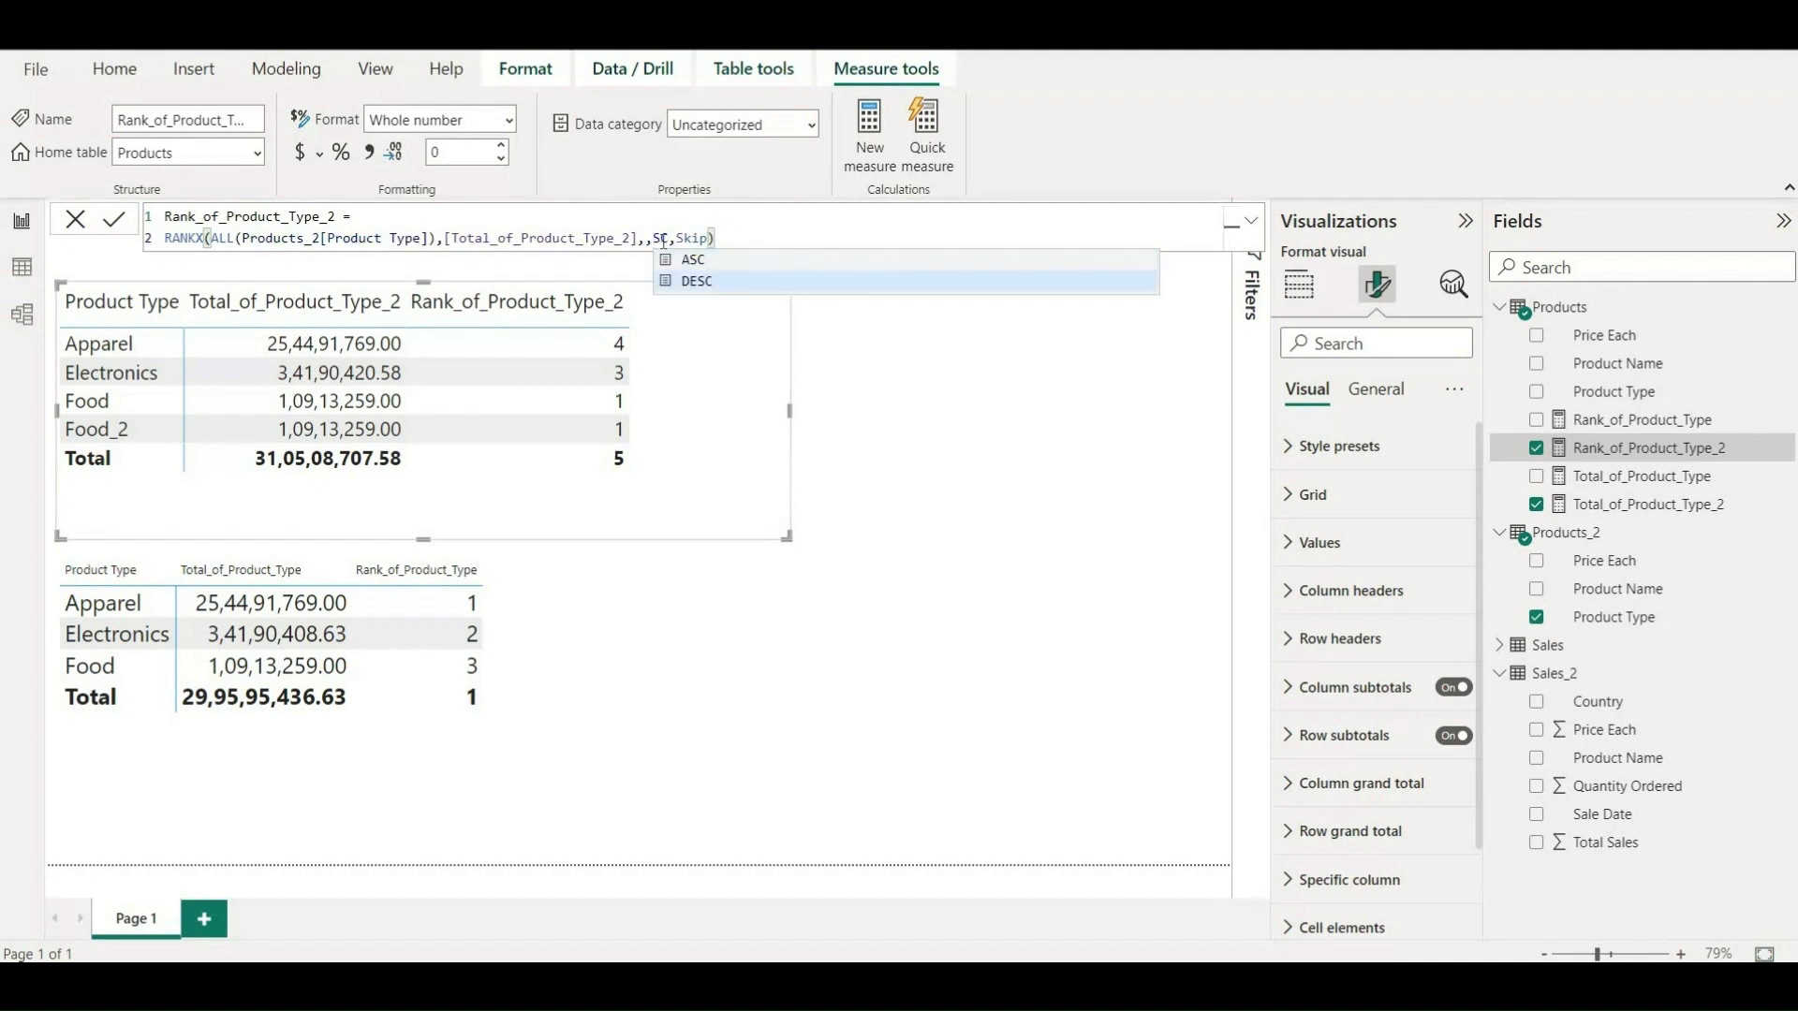
key("Delete")
key("Delete")
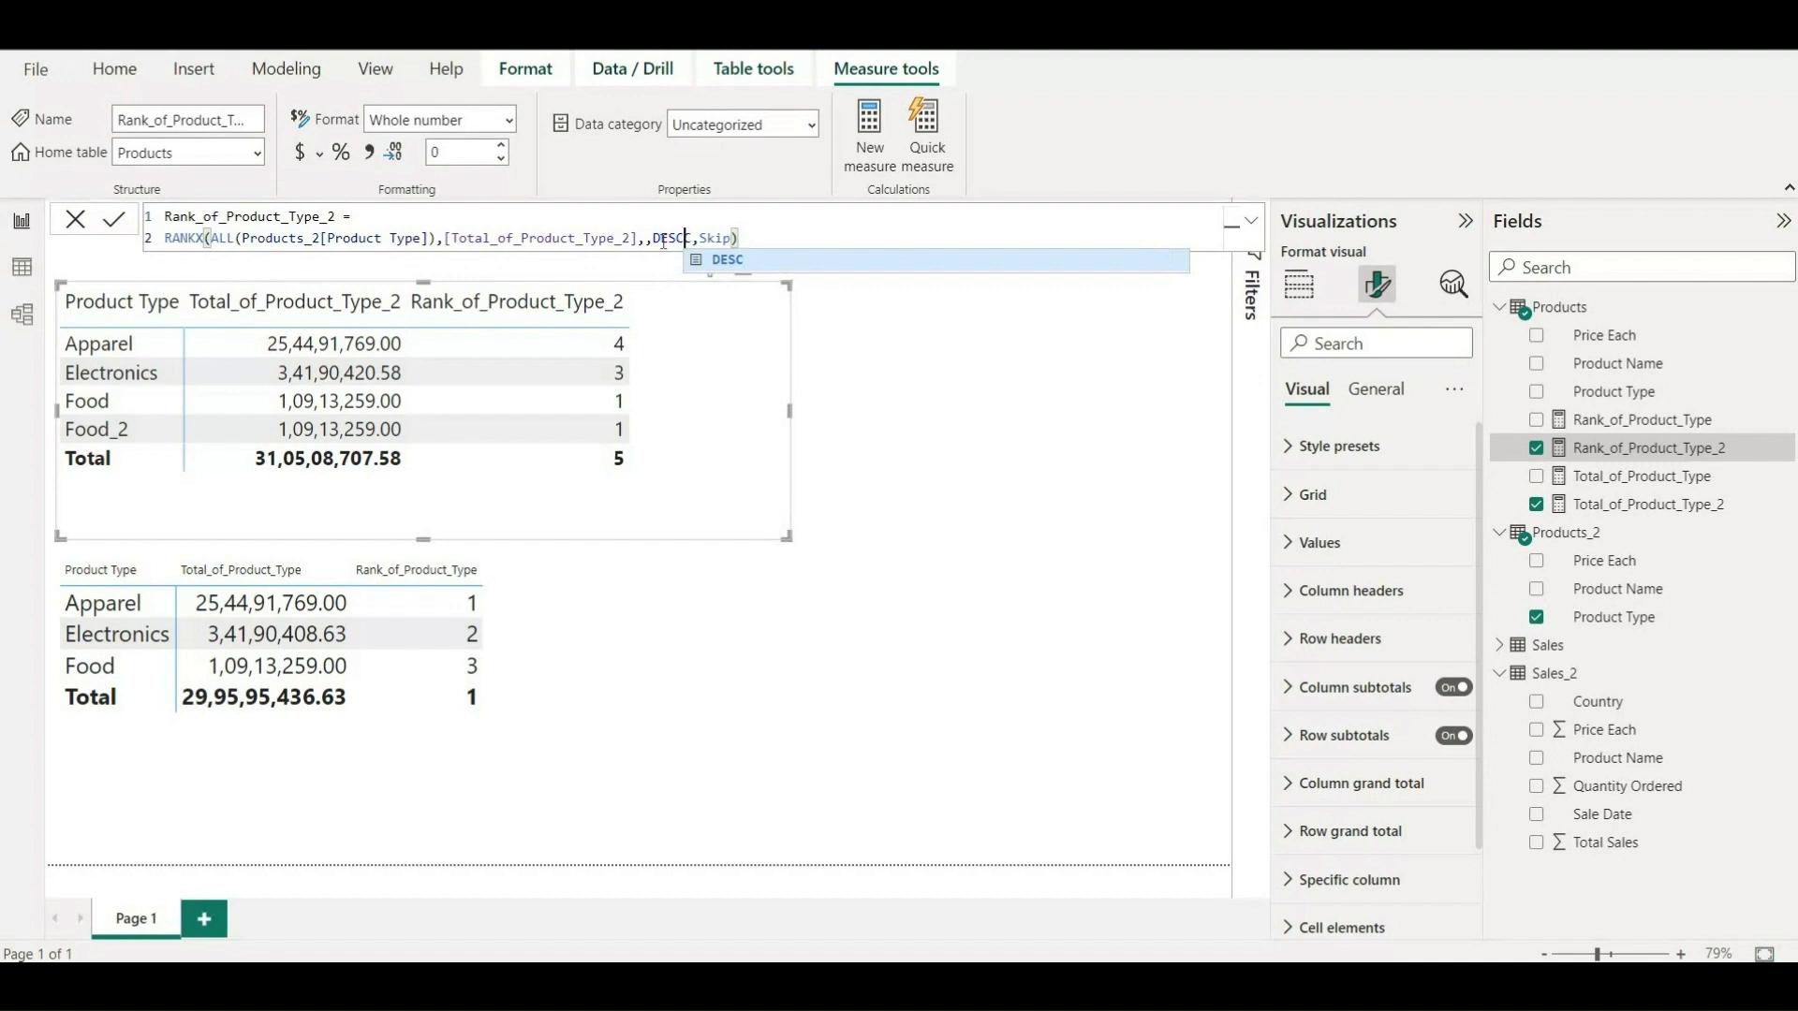
key("Return")
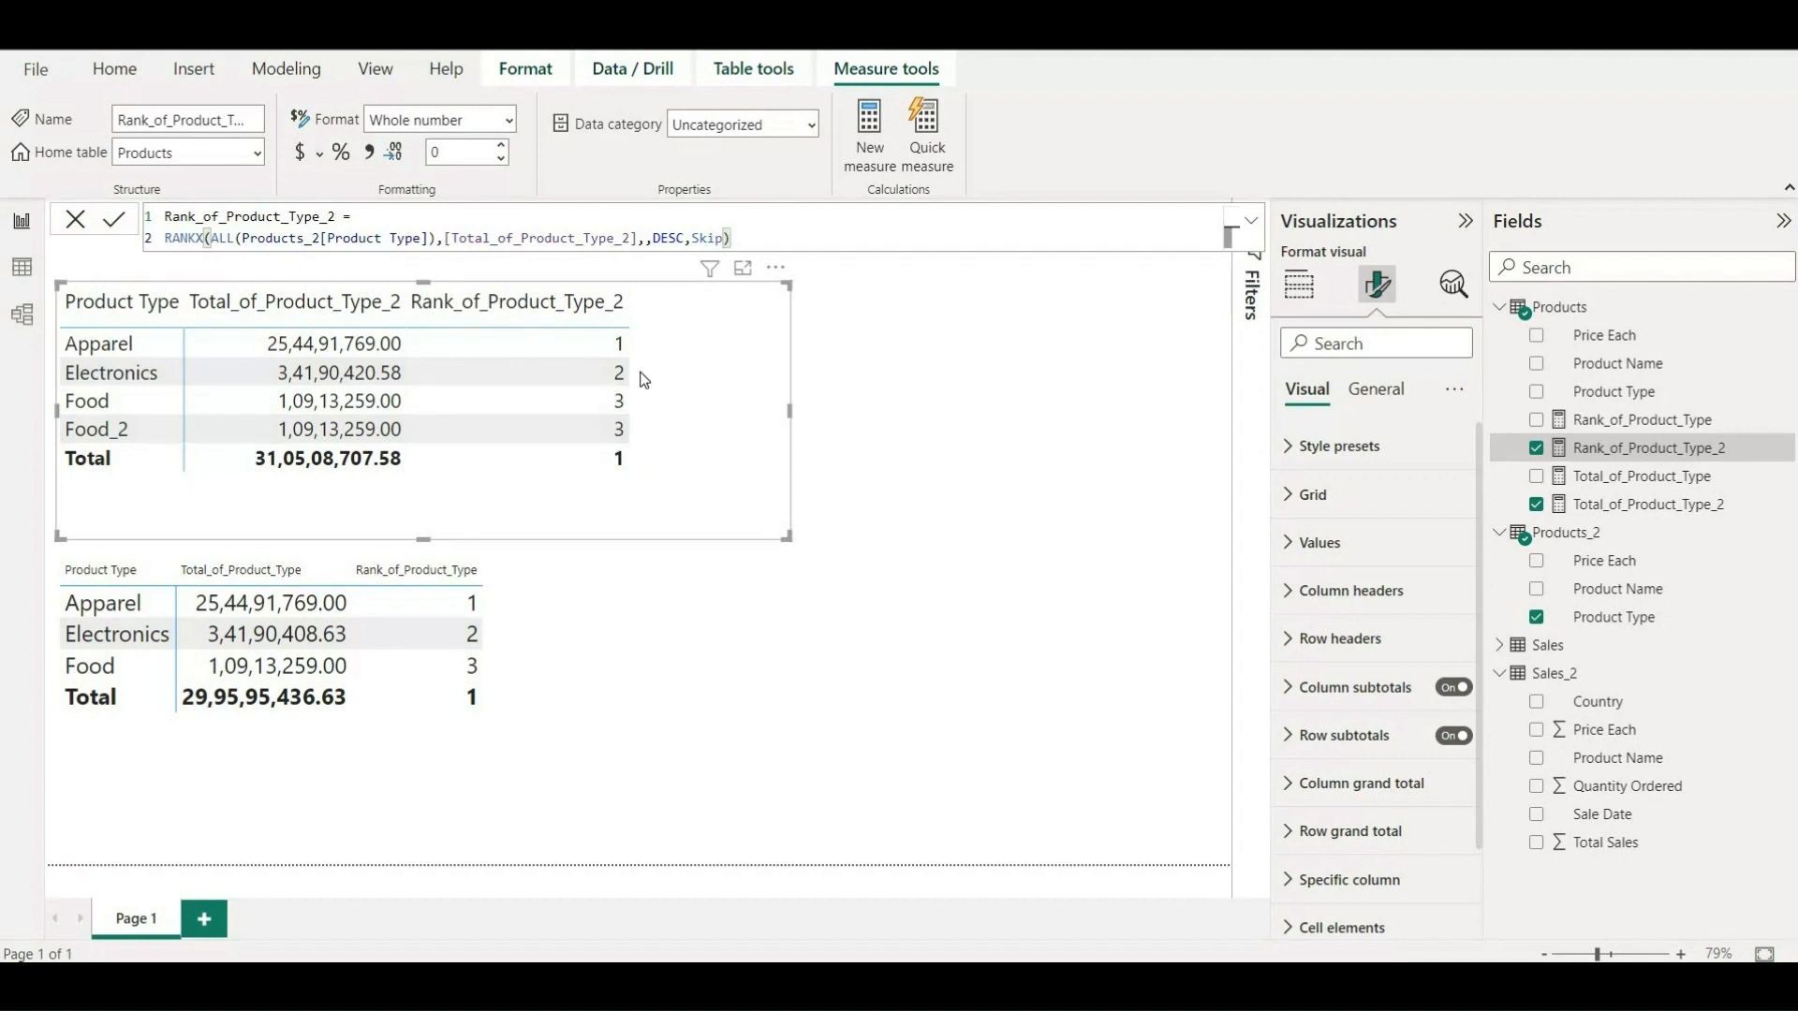
Rename the measure in its formula to Rank_of_Product_Type_2 (Skip) and copy the whole definition.
left_click(337, 217)
type("()")
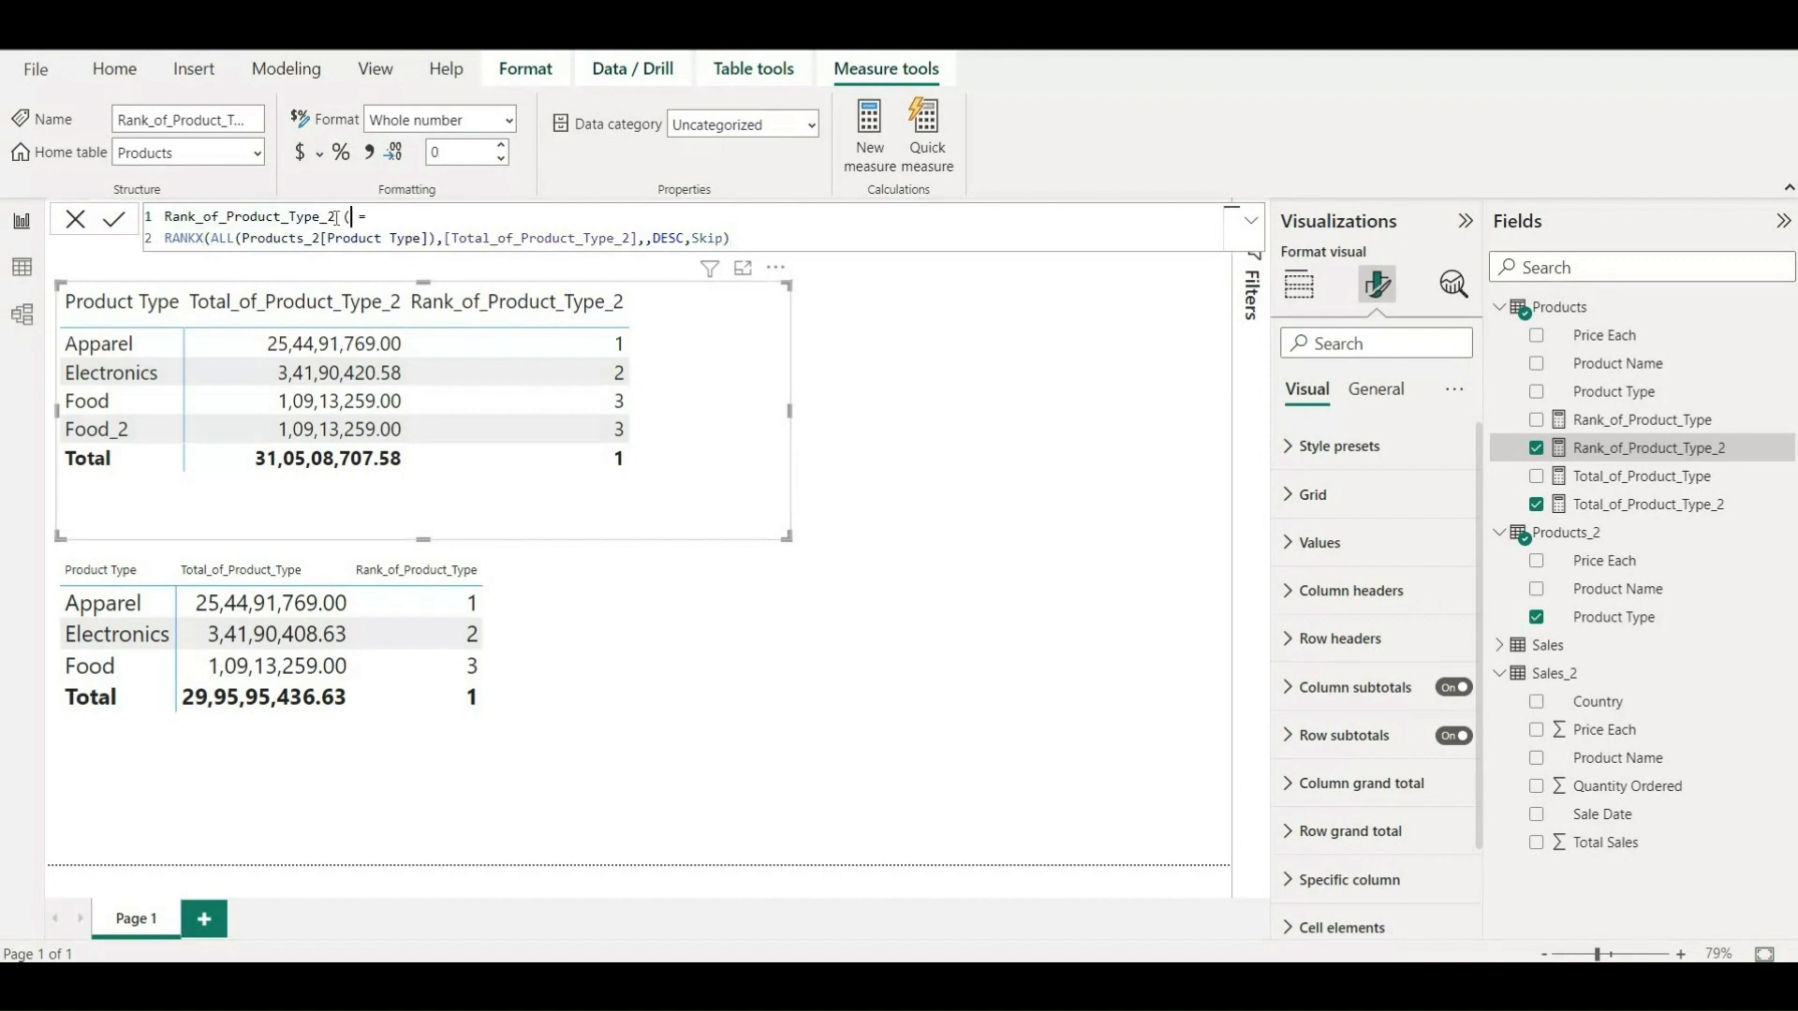
key("Left")
type("Skip")
left_click_drag(730, 238, 165, 216)
key("ctrl+c")
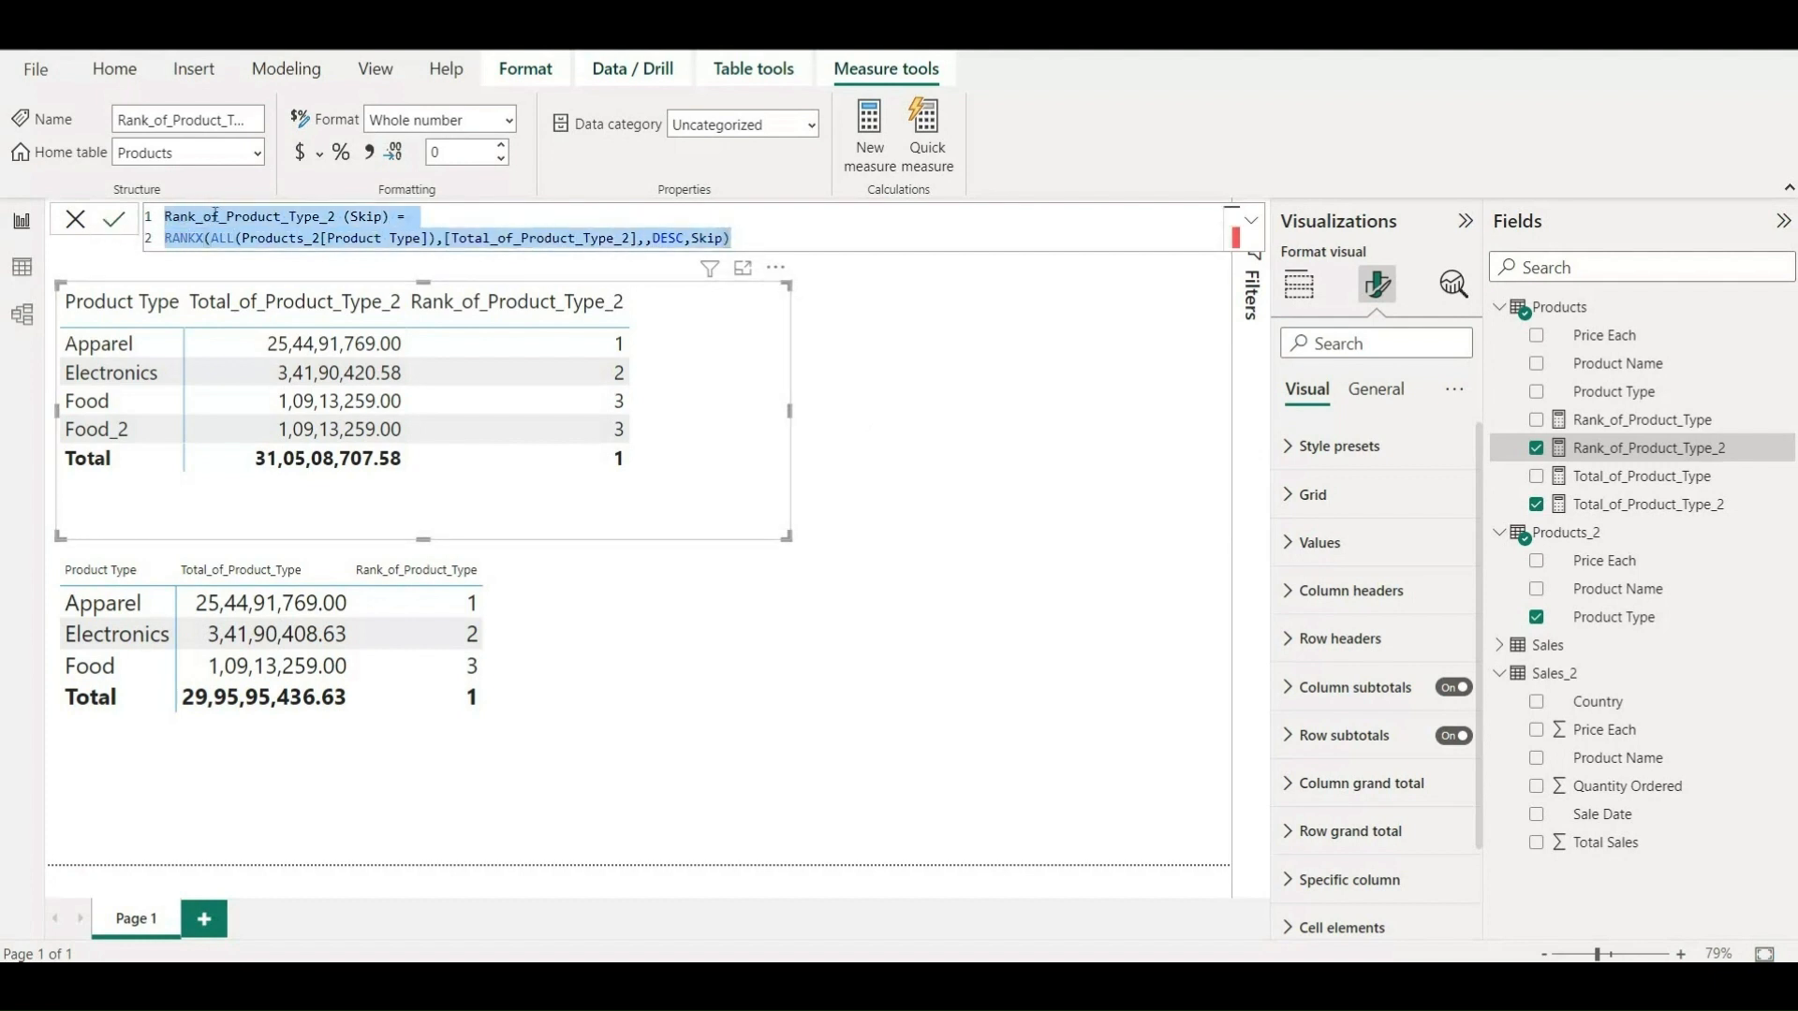
Create another measure from the copied definition and name it Rank_of_Product_Type_2 (Dense).
left_click(871, 140)
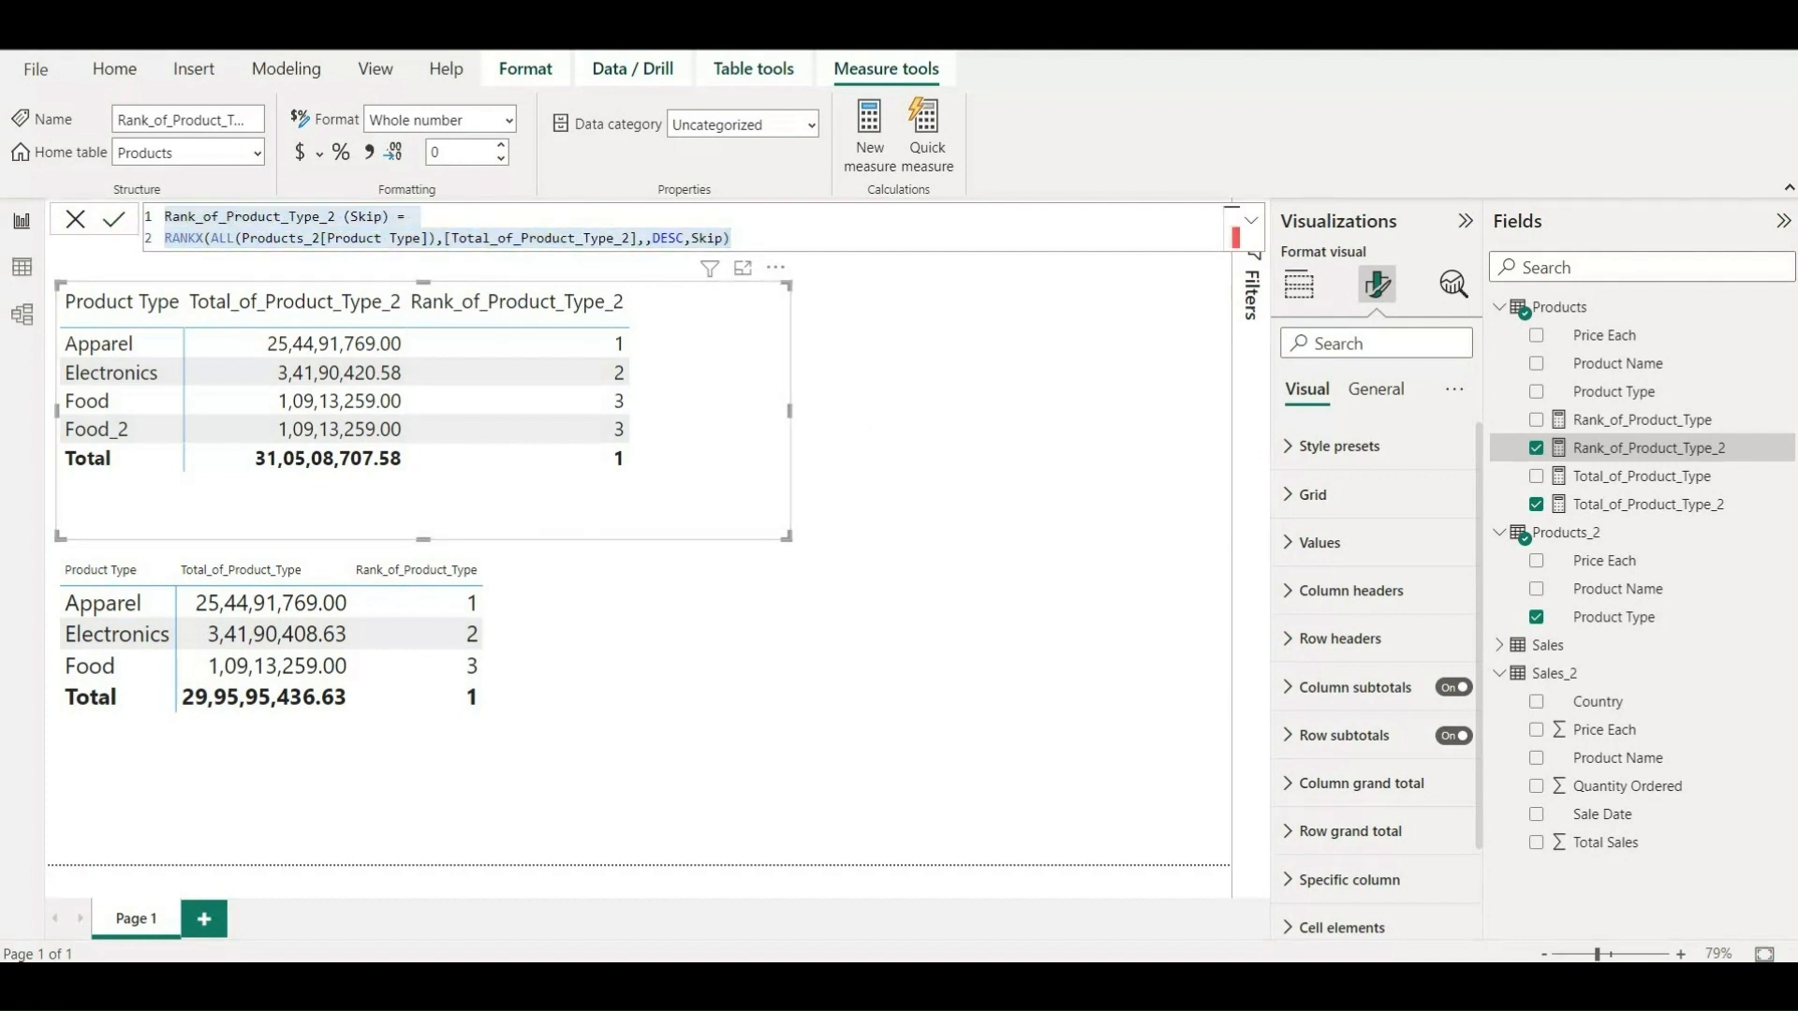
left_click(871, 140)
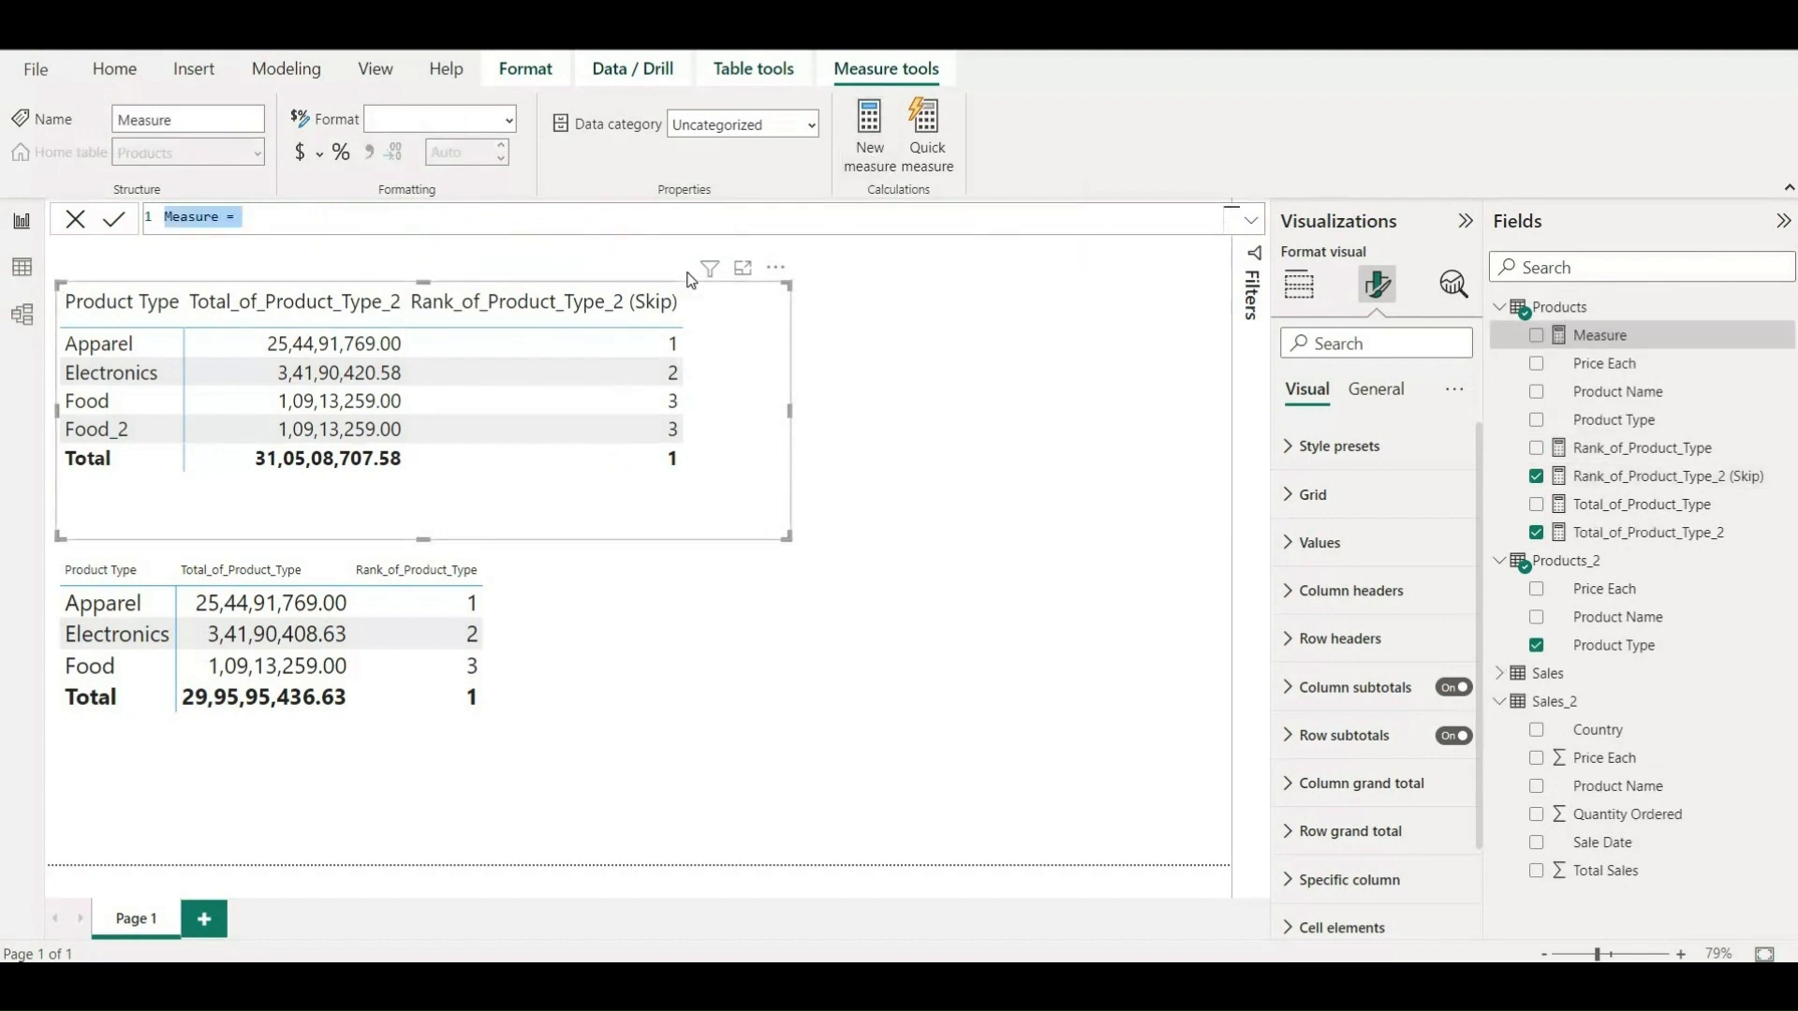
key("ctrl+v")
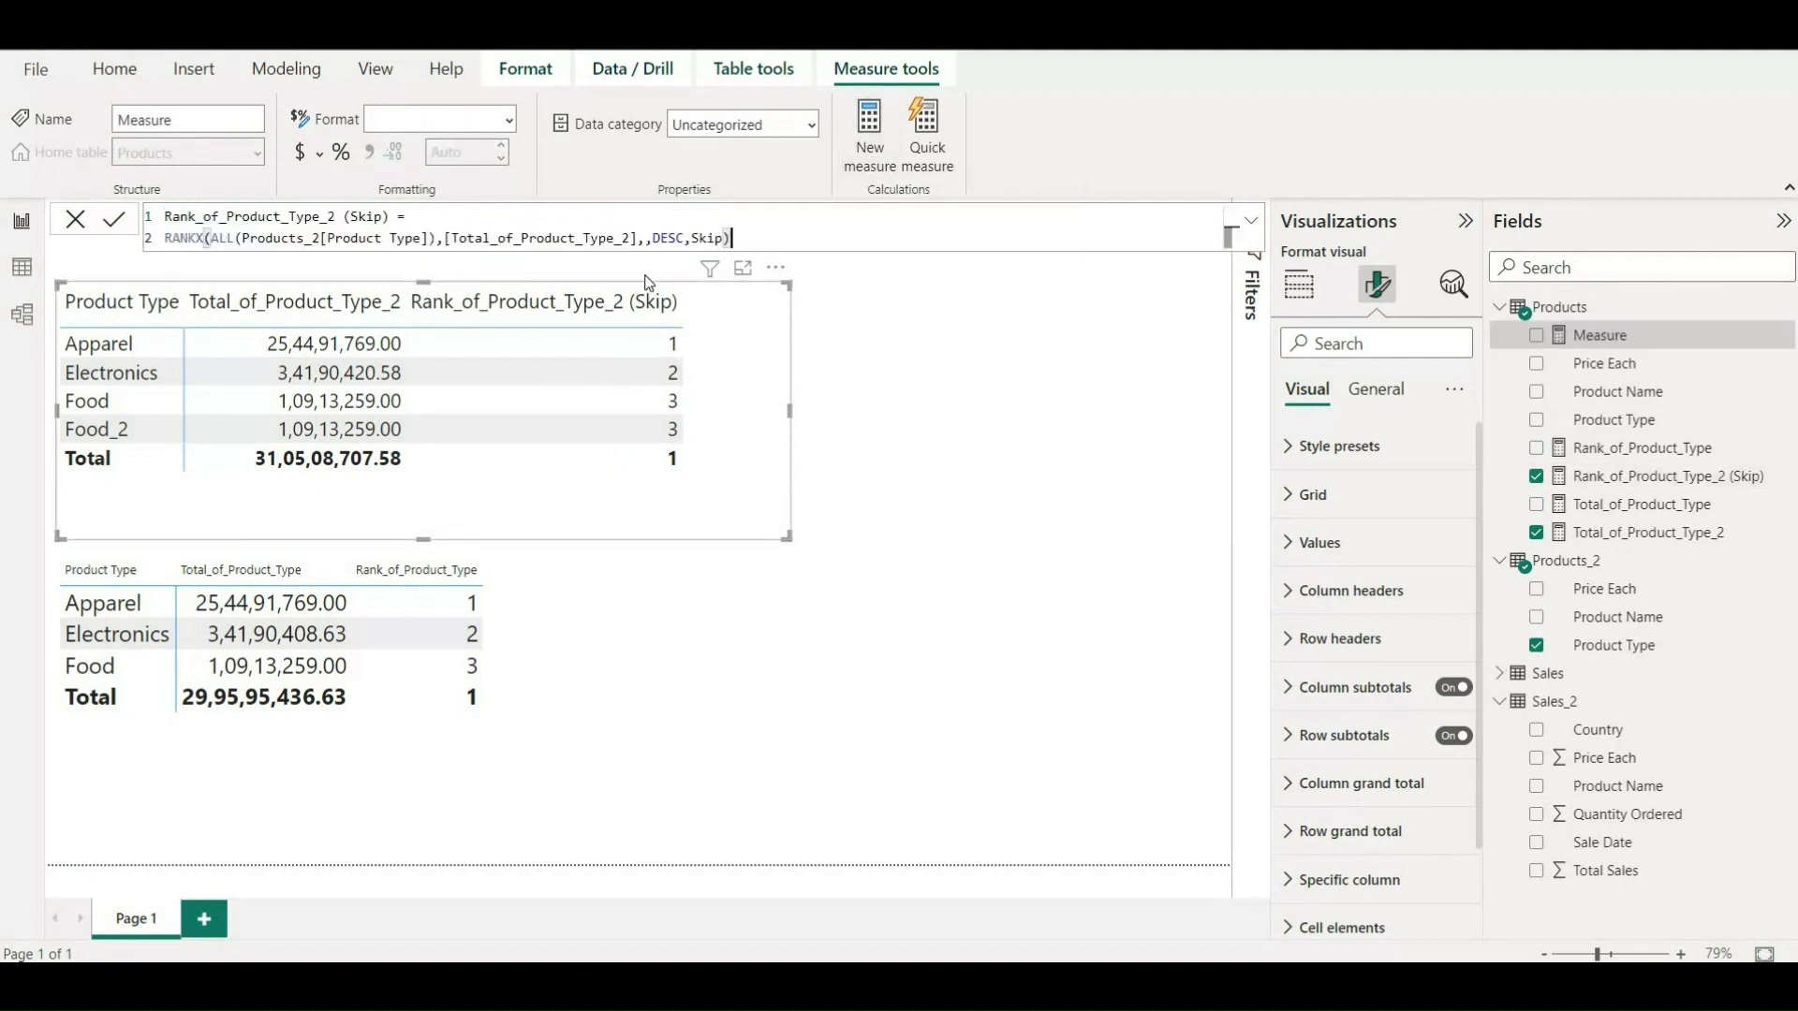
left_click(380, 214)
key("BackSpace")
key("BackSpace")
key("BackSpace")
key("BackSpace")
type("Dense")
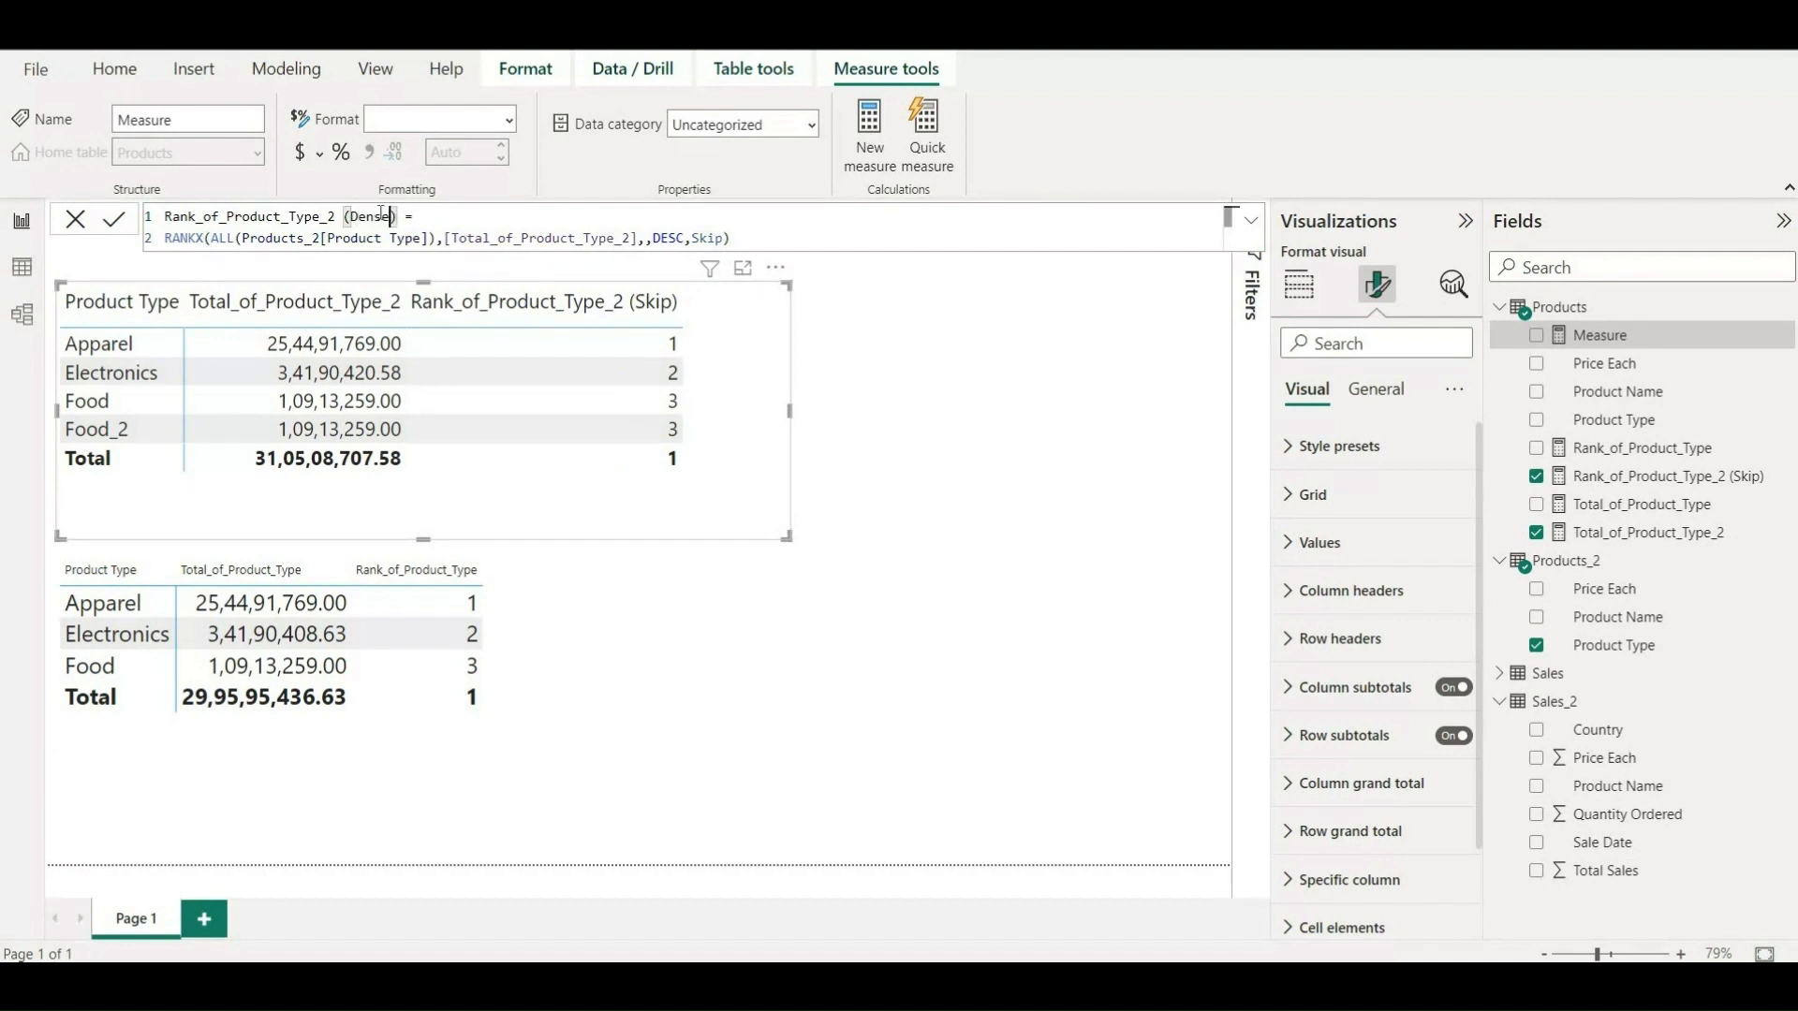
Set the ties argument of the Rank_of_Product_Type_2 (Dense) formula to Dense and commit the measure.
left_click(724, 237)
key("BackSpace")
key("BackSpace")
key("BackSpace")
key("BackSpace")
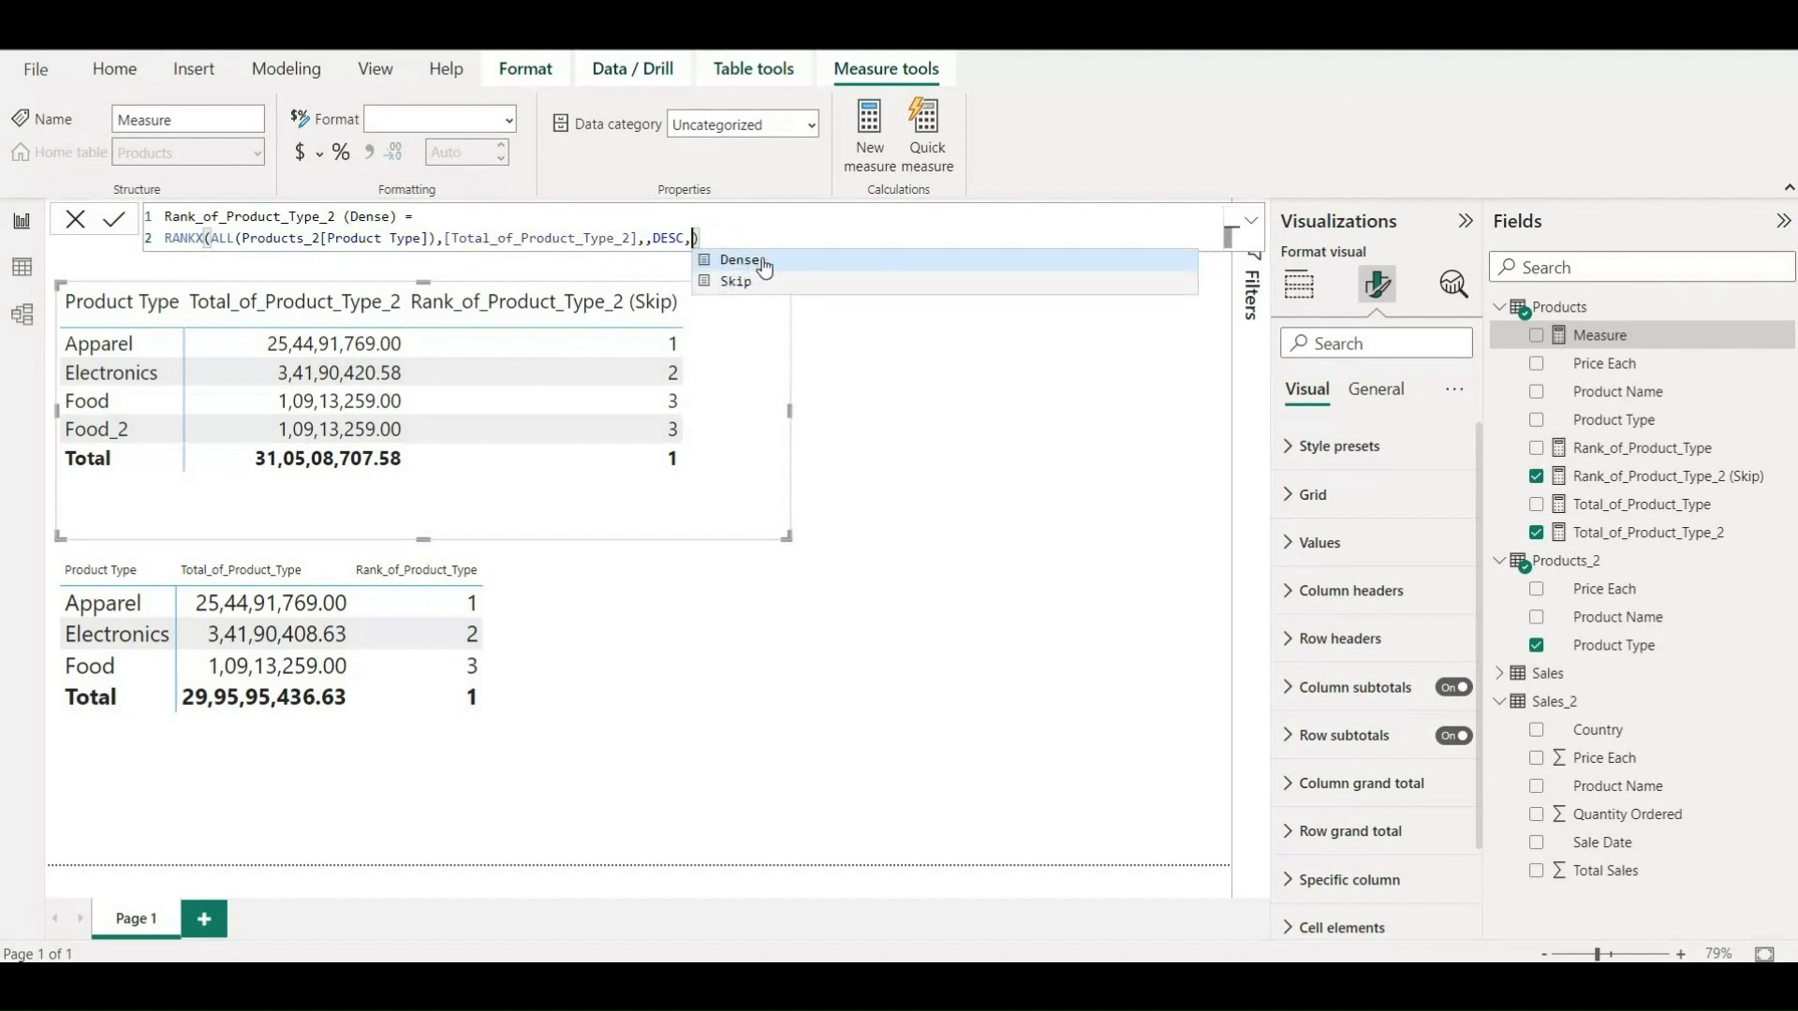
left_click(740, 260)
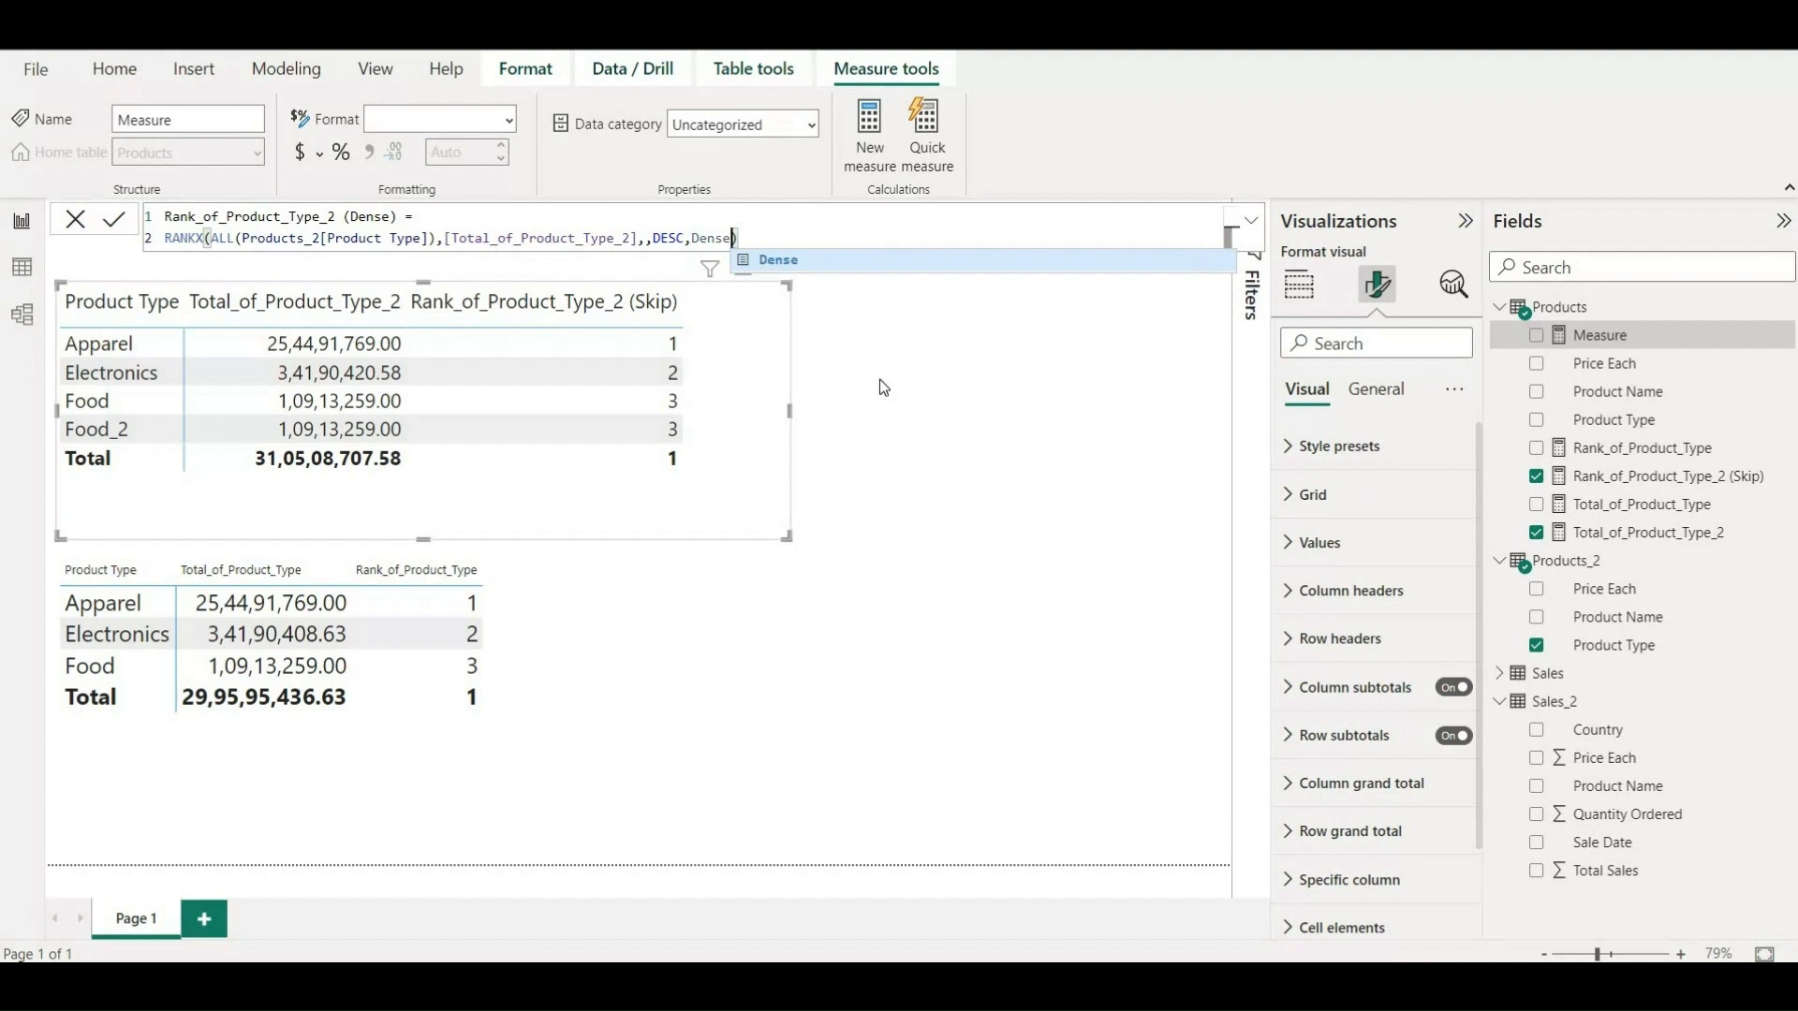
key("Return")
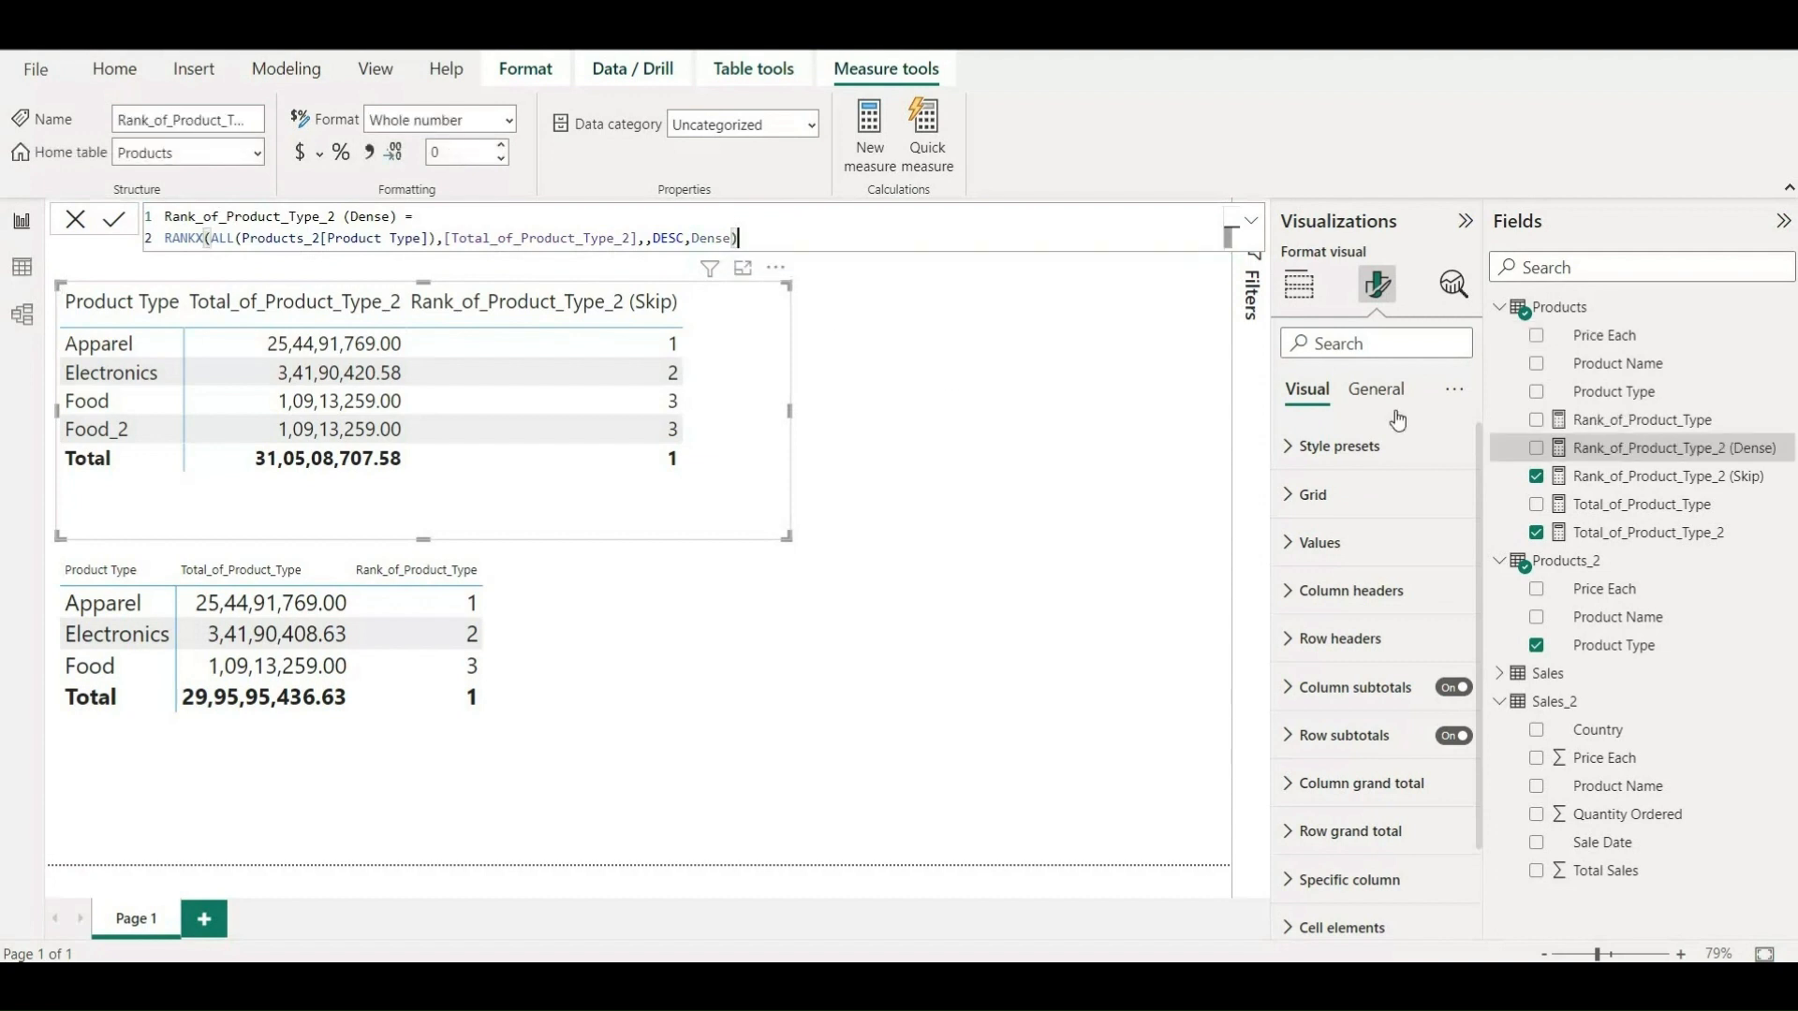
Add Rank_of_Product_Type_2 (Dense) to the upper matrix, widen the matrix, and narrow both rank columns so their headers wrap.
left_click(1537, 449)
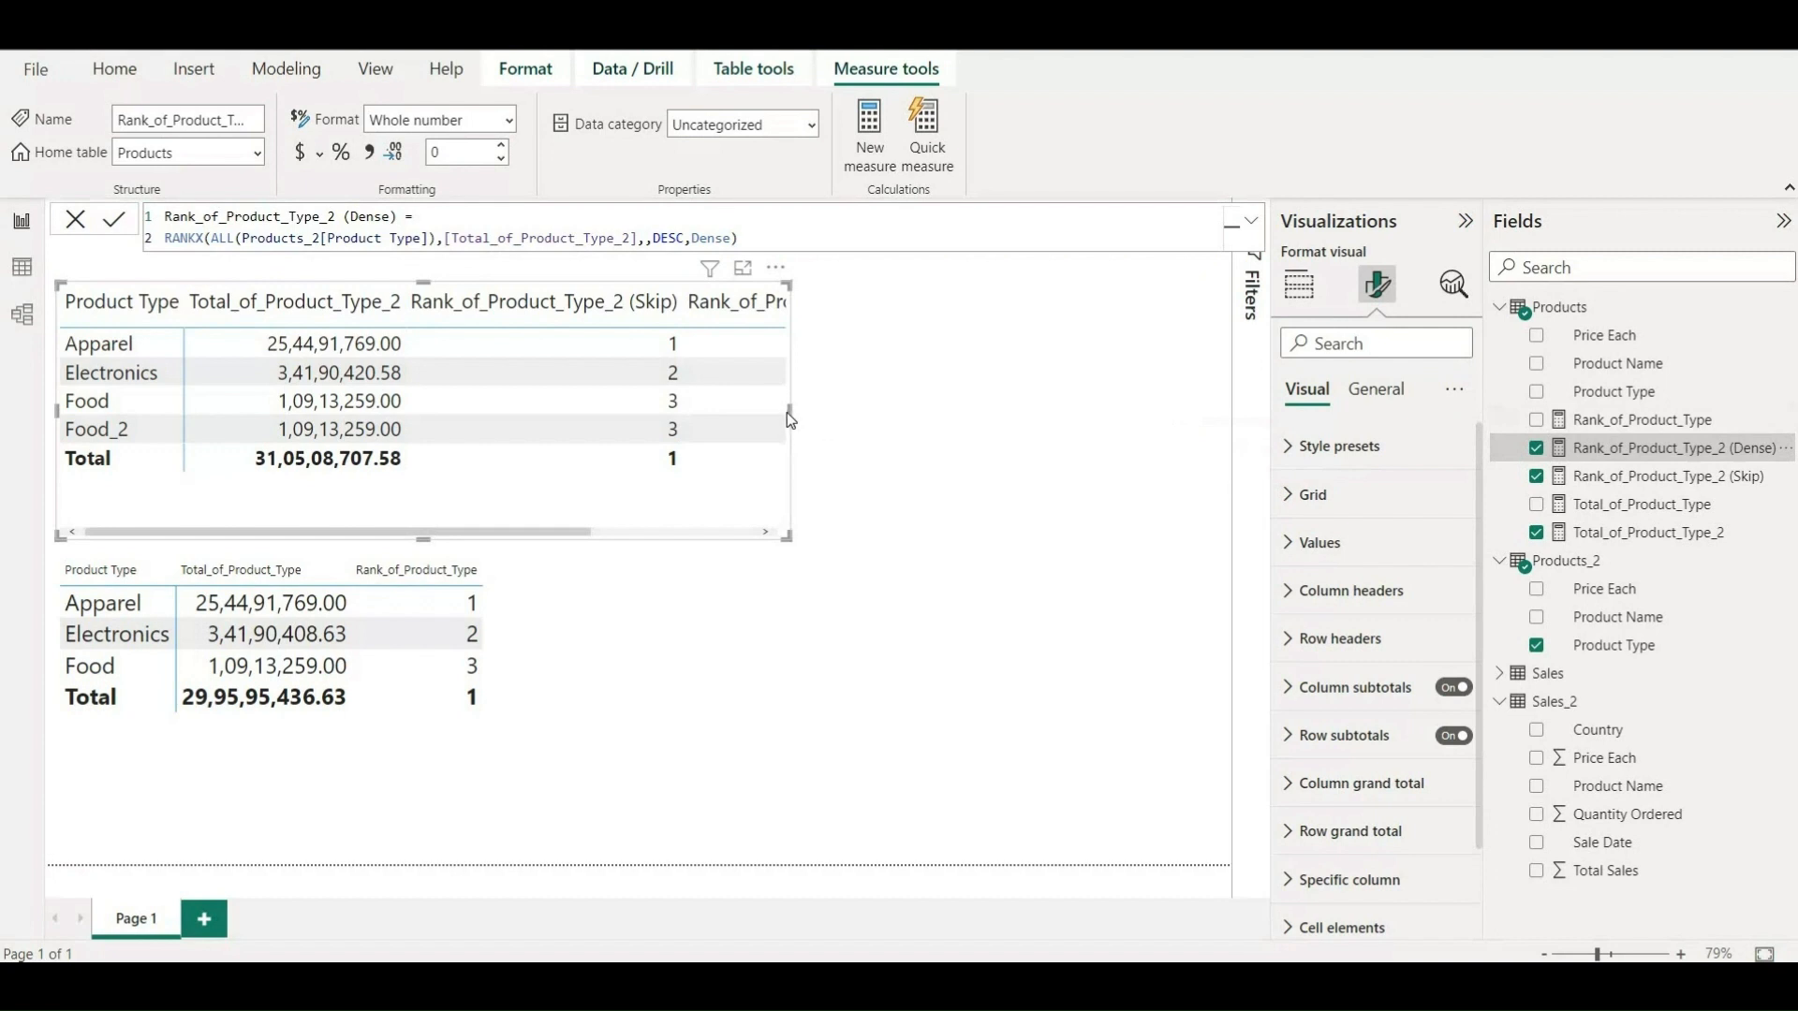
left_click_drag(790, 412, 1047, 412)
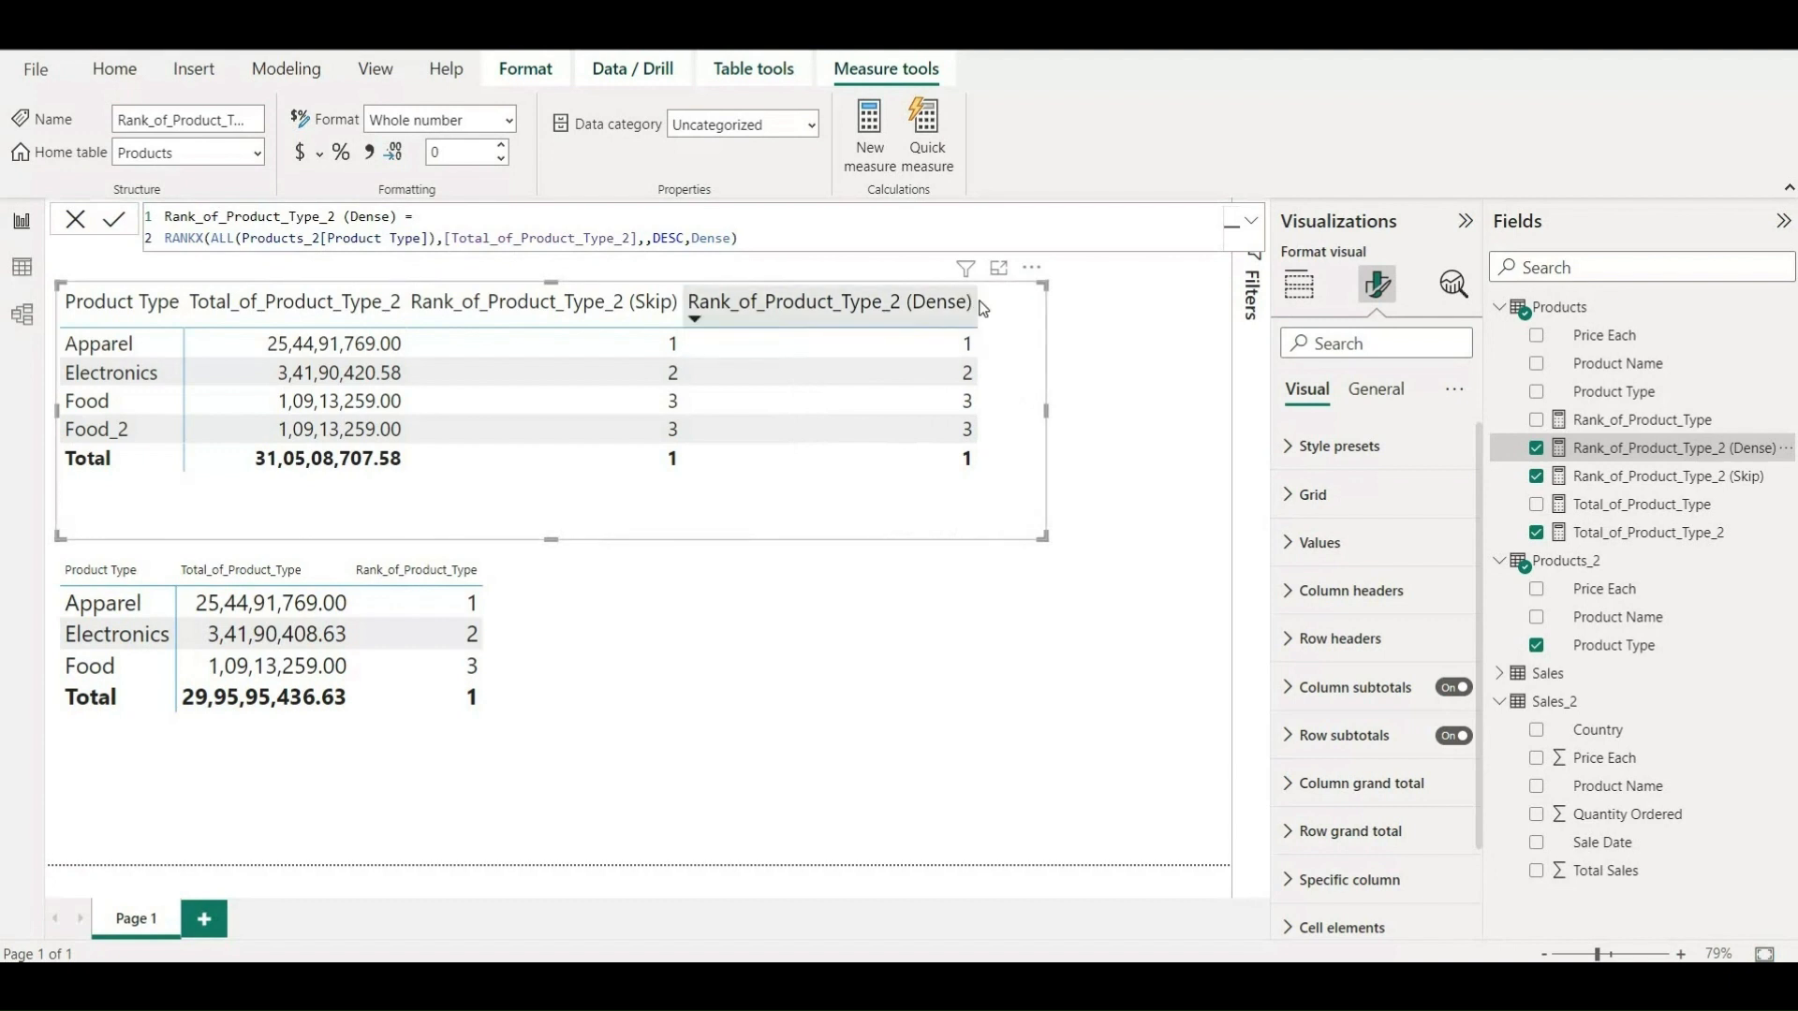
left_click_drag(976, 302, 927, 305)
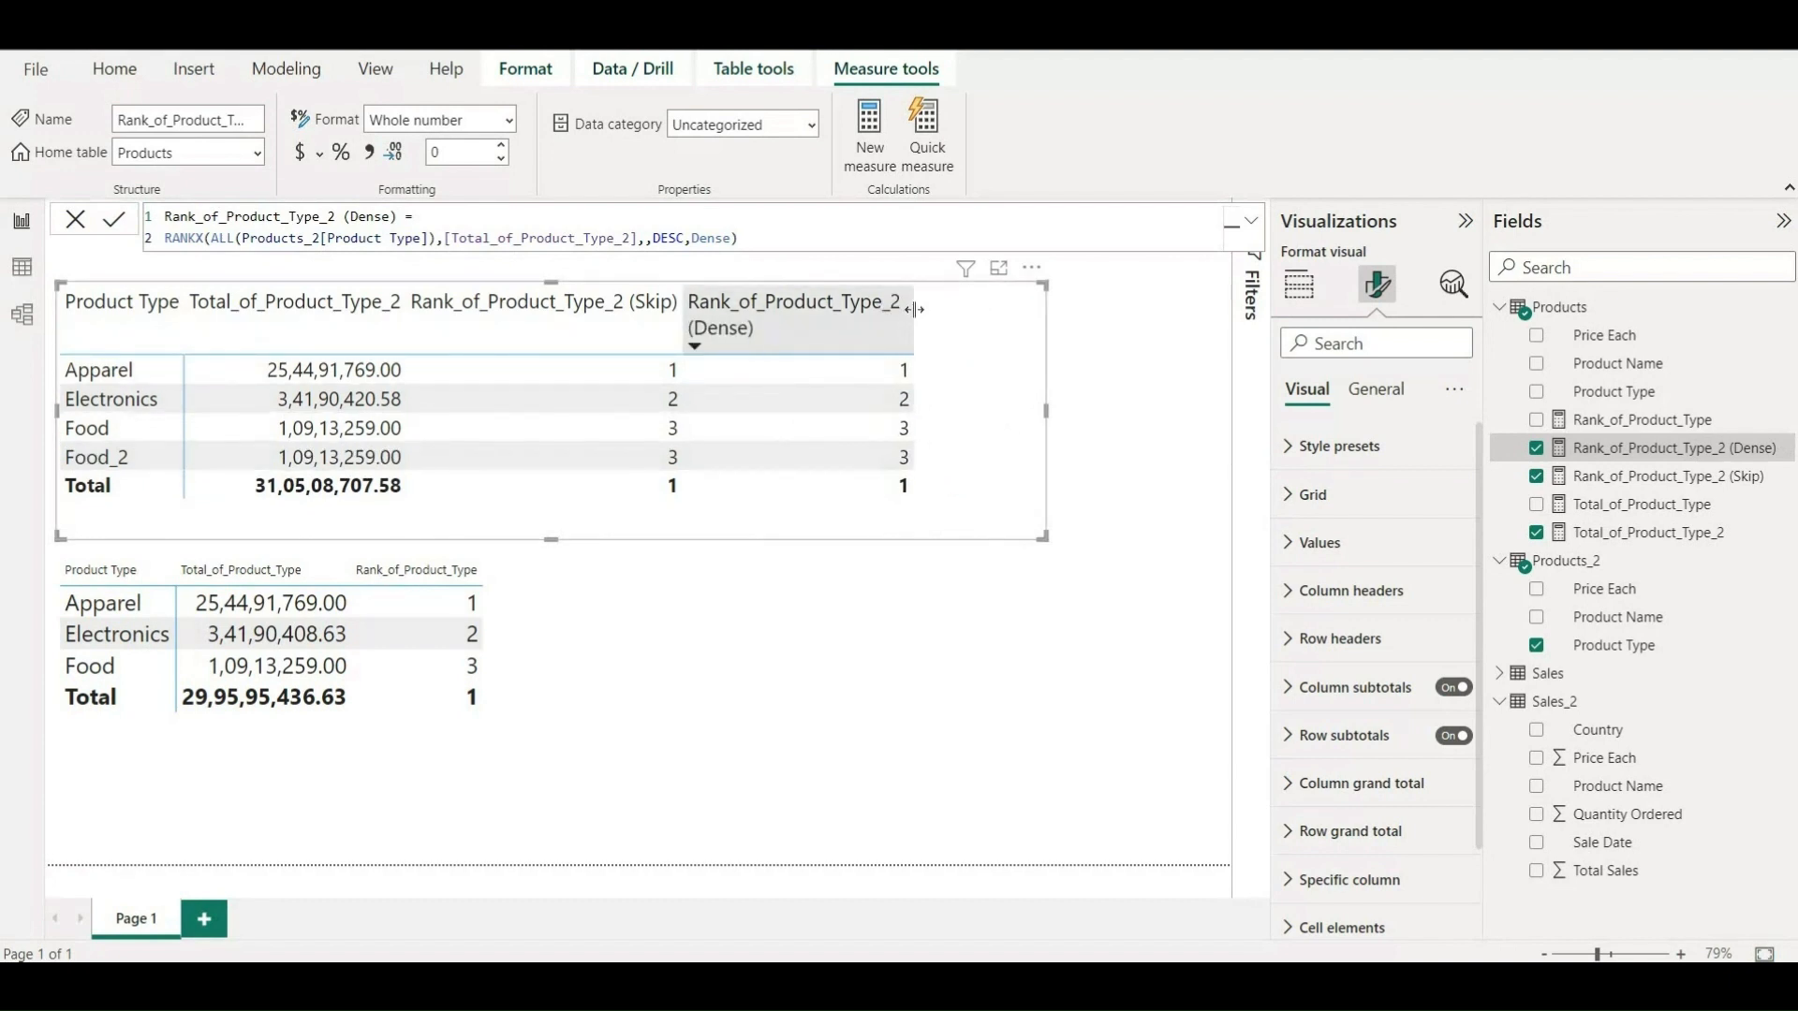
left_click_drag(679, 301, 639, 323)
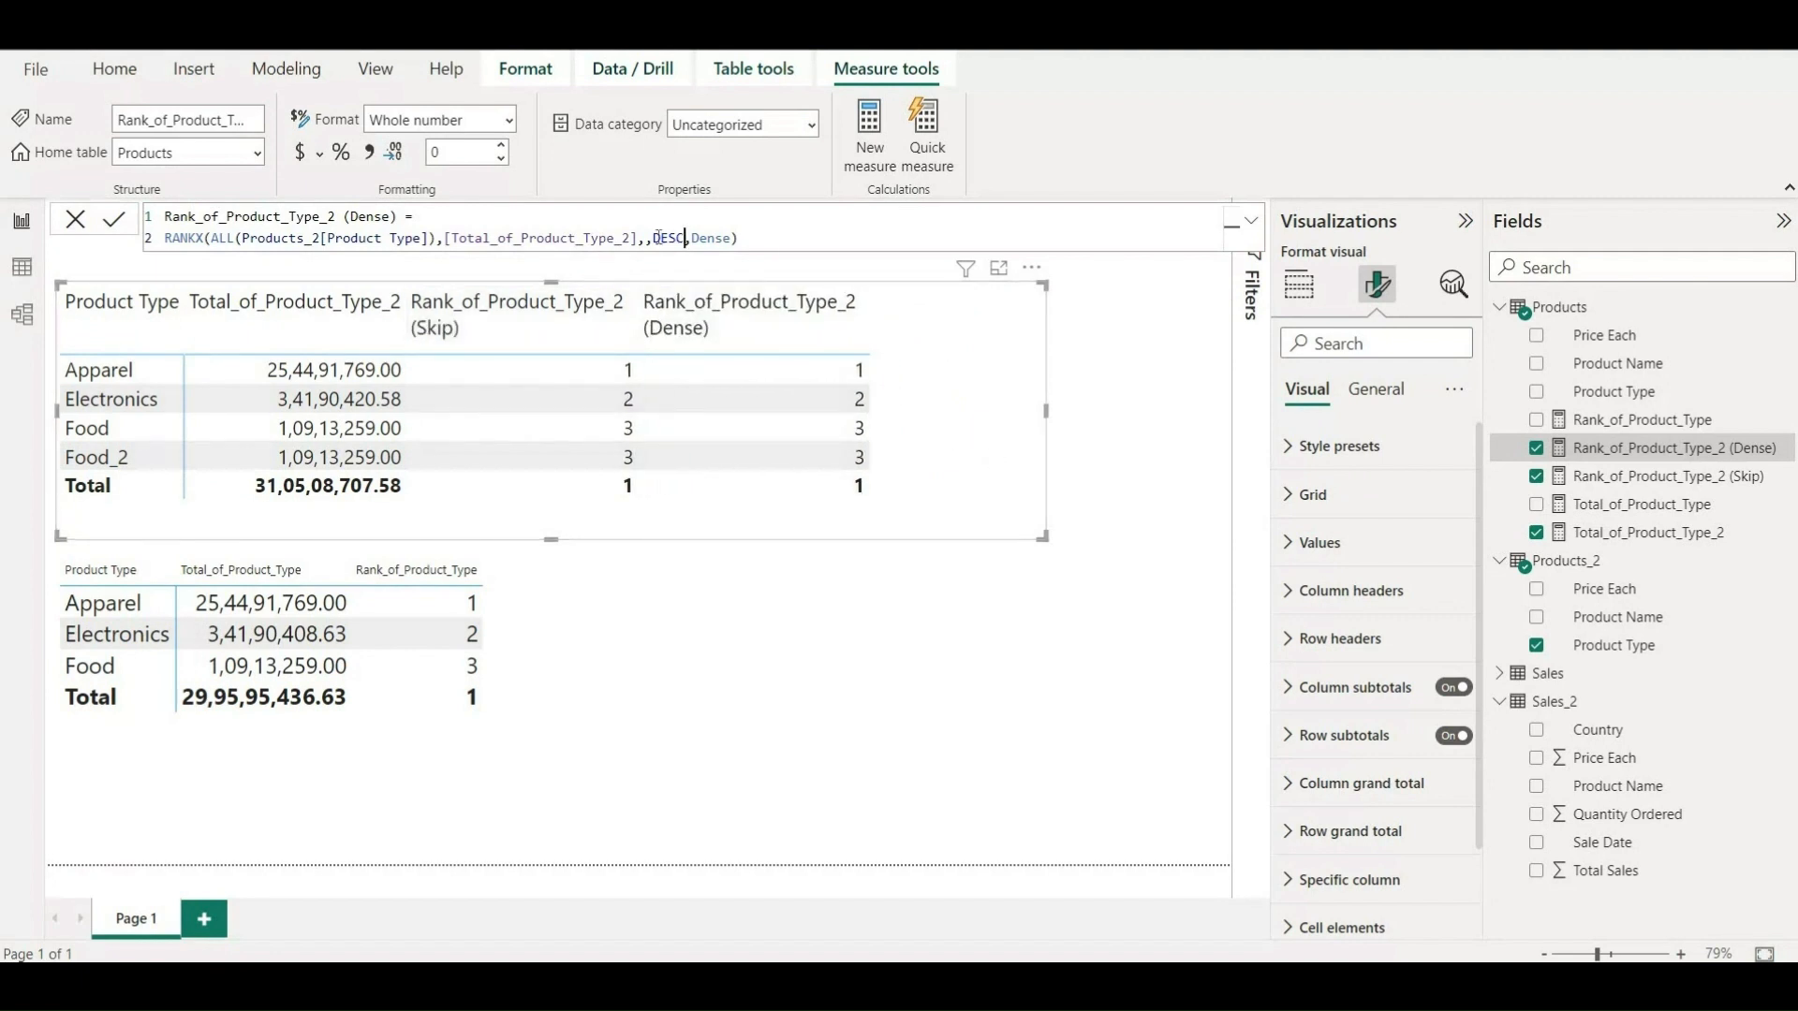
Change the order argument of the Rank_of_Product_Type_2 (Dense) measure to ASC.
left_click_drag(686, 238, 652, 238)
type("ASC")
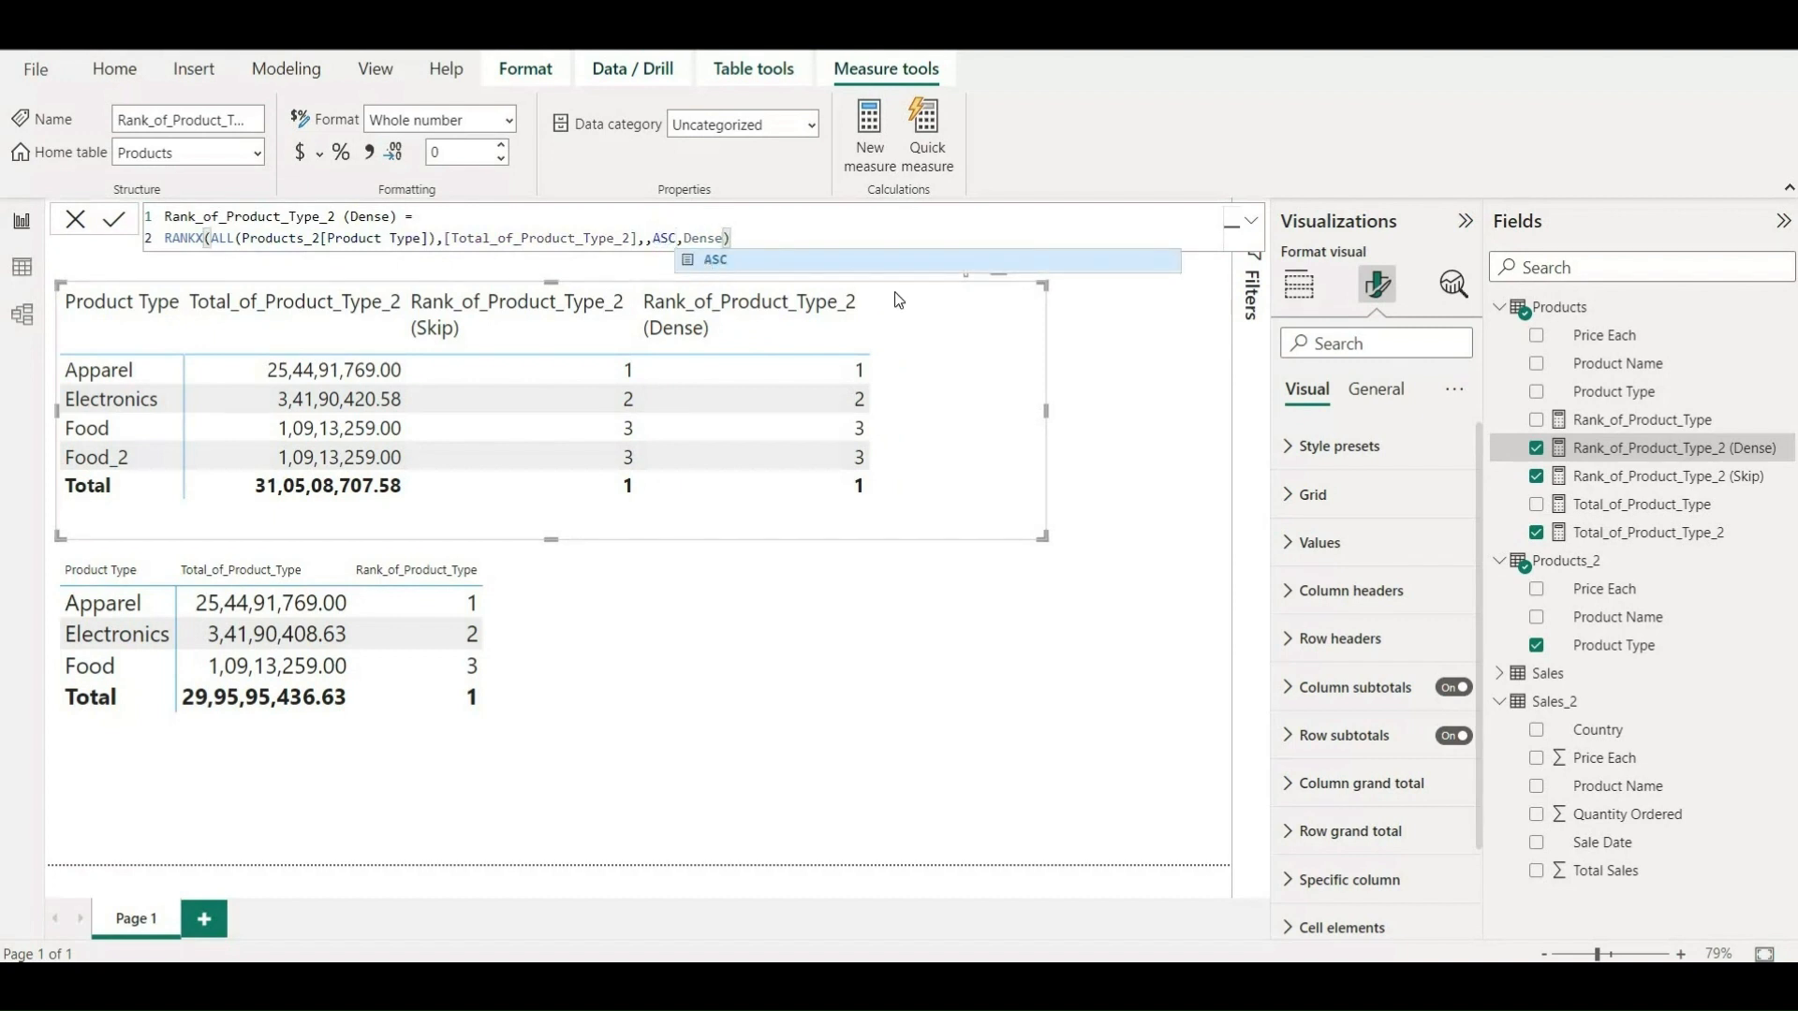
key("Return")
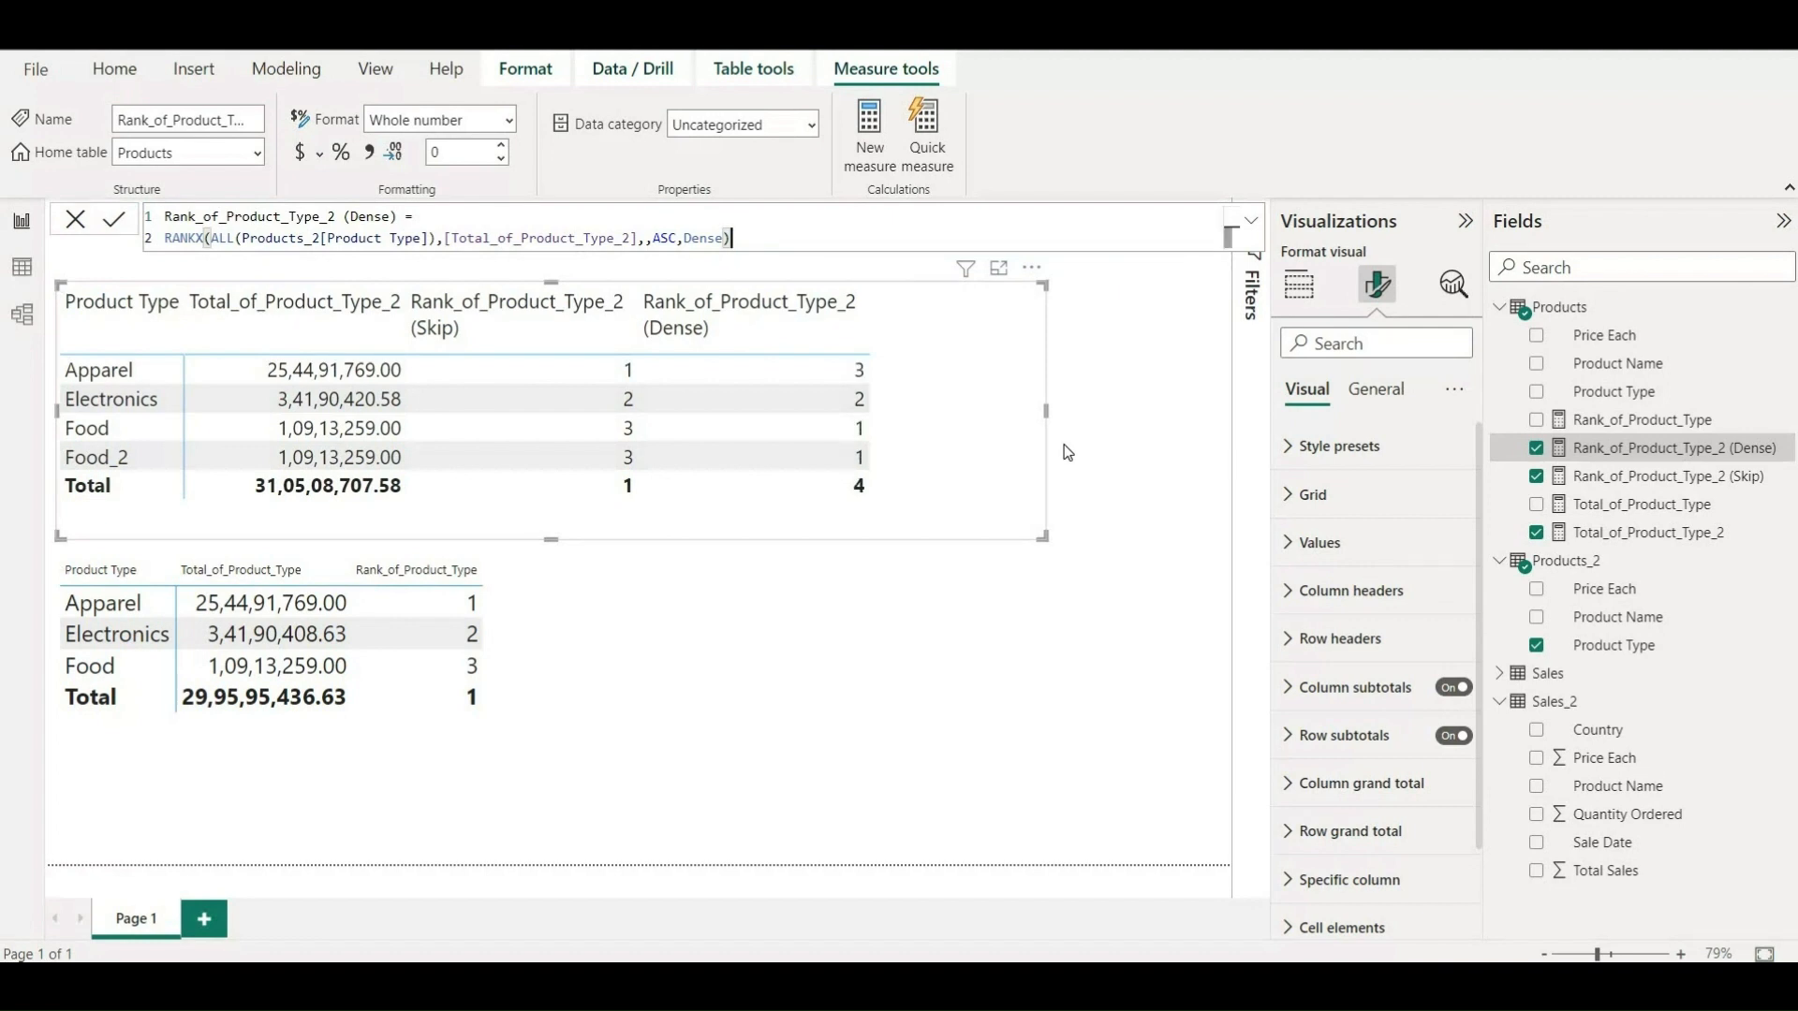
Change the order argument of the Rank_of_Product_Type_2 (Skip) measure to ASC.
left_click(1722, 485)
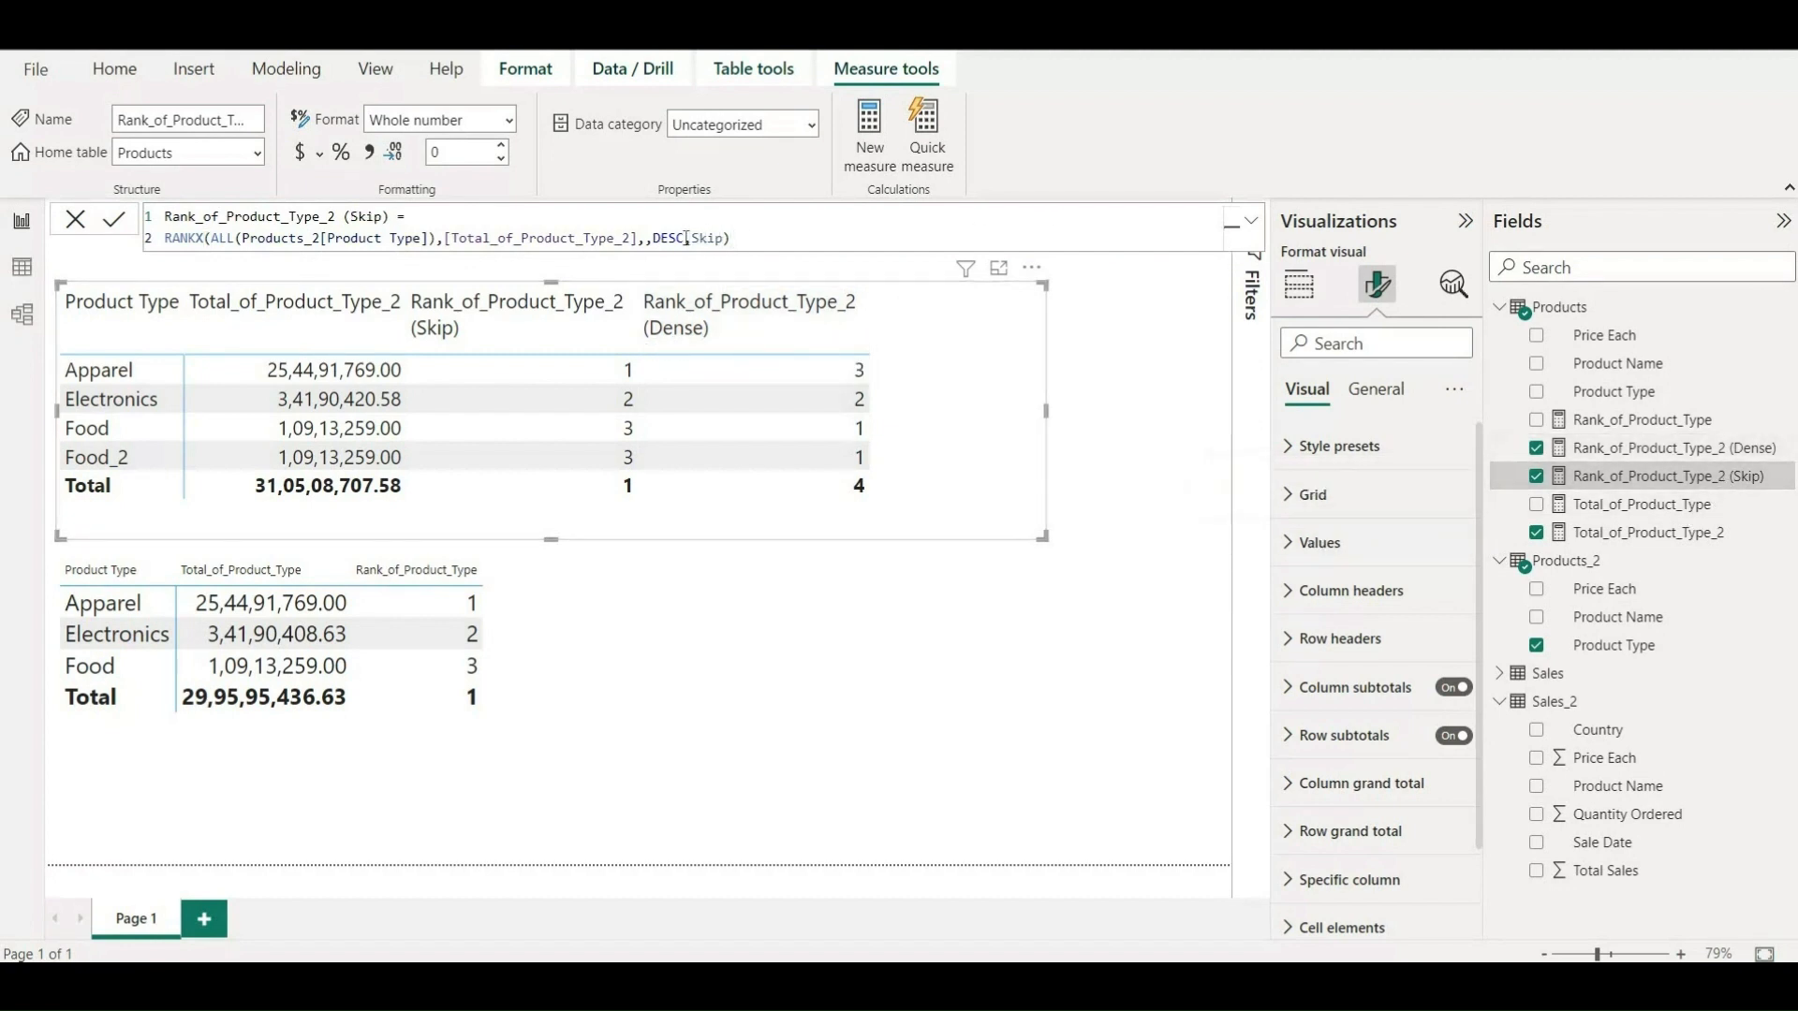
left_click_drag(686, 238, 652, 238)
type("A")
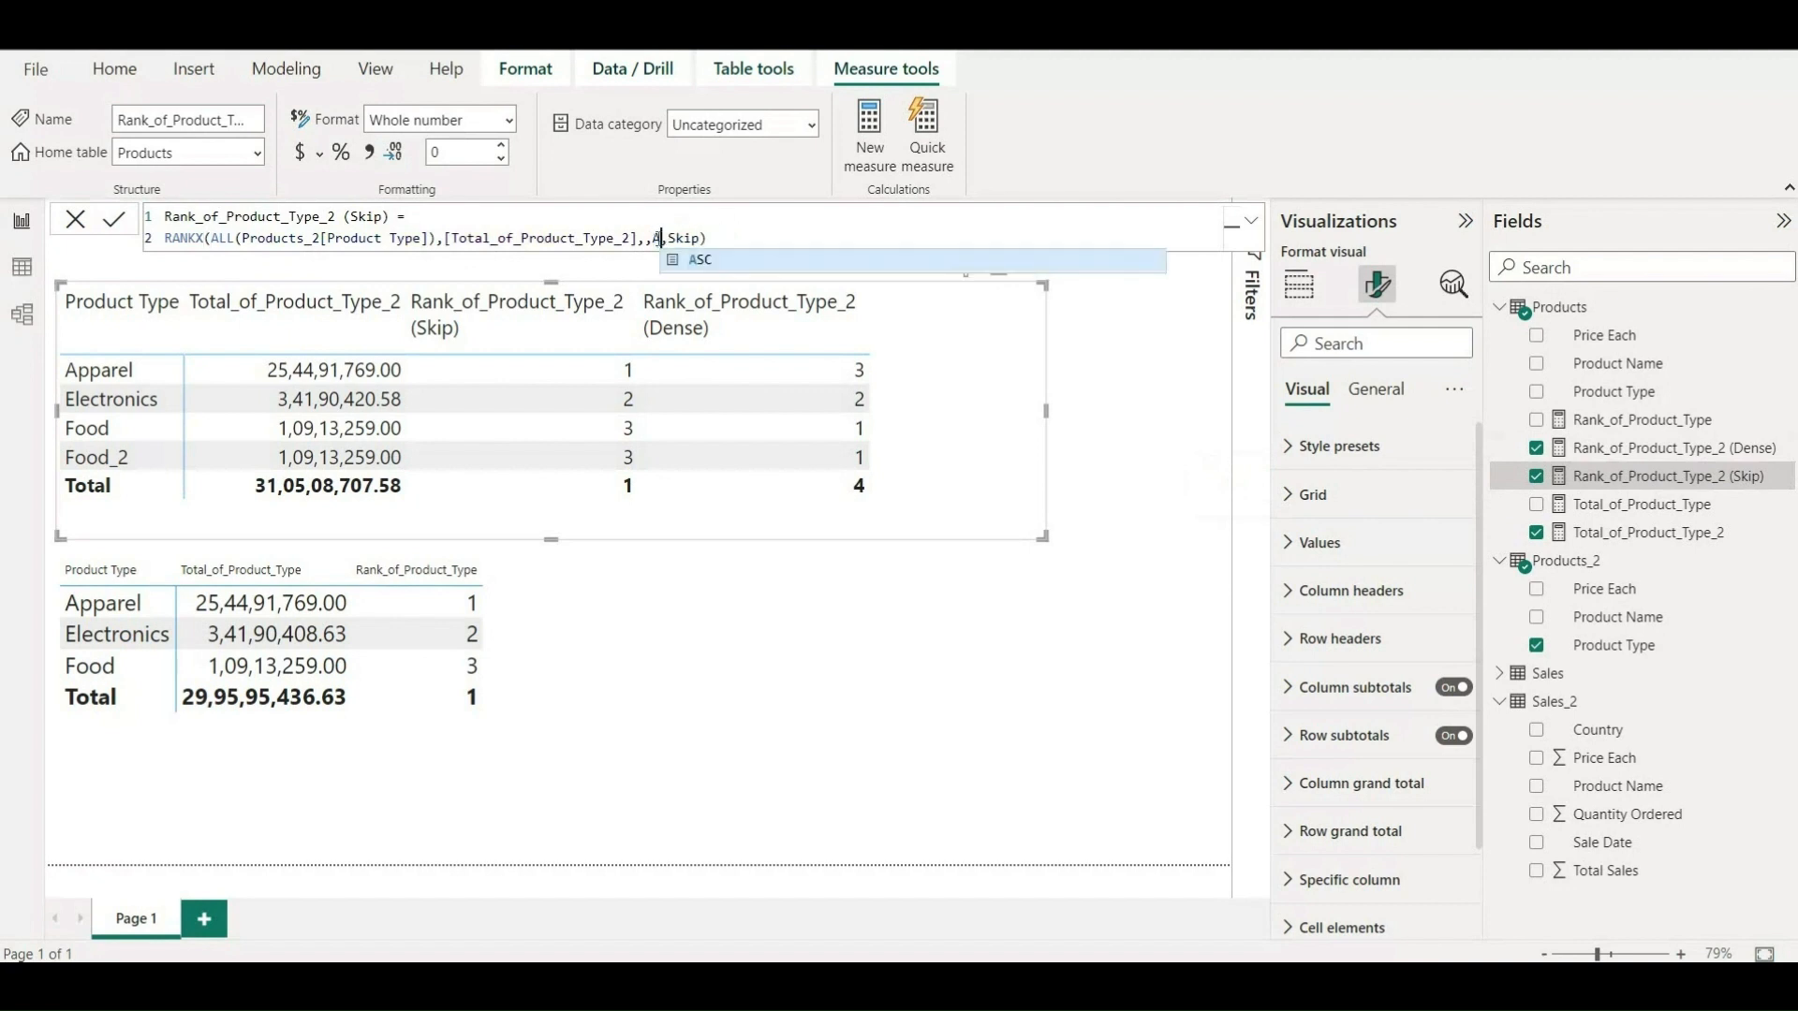
type("SC")
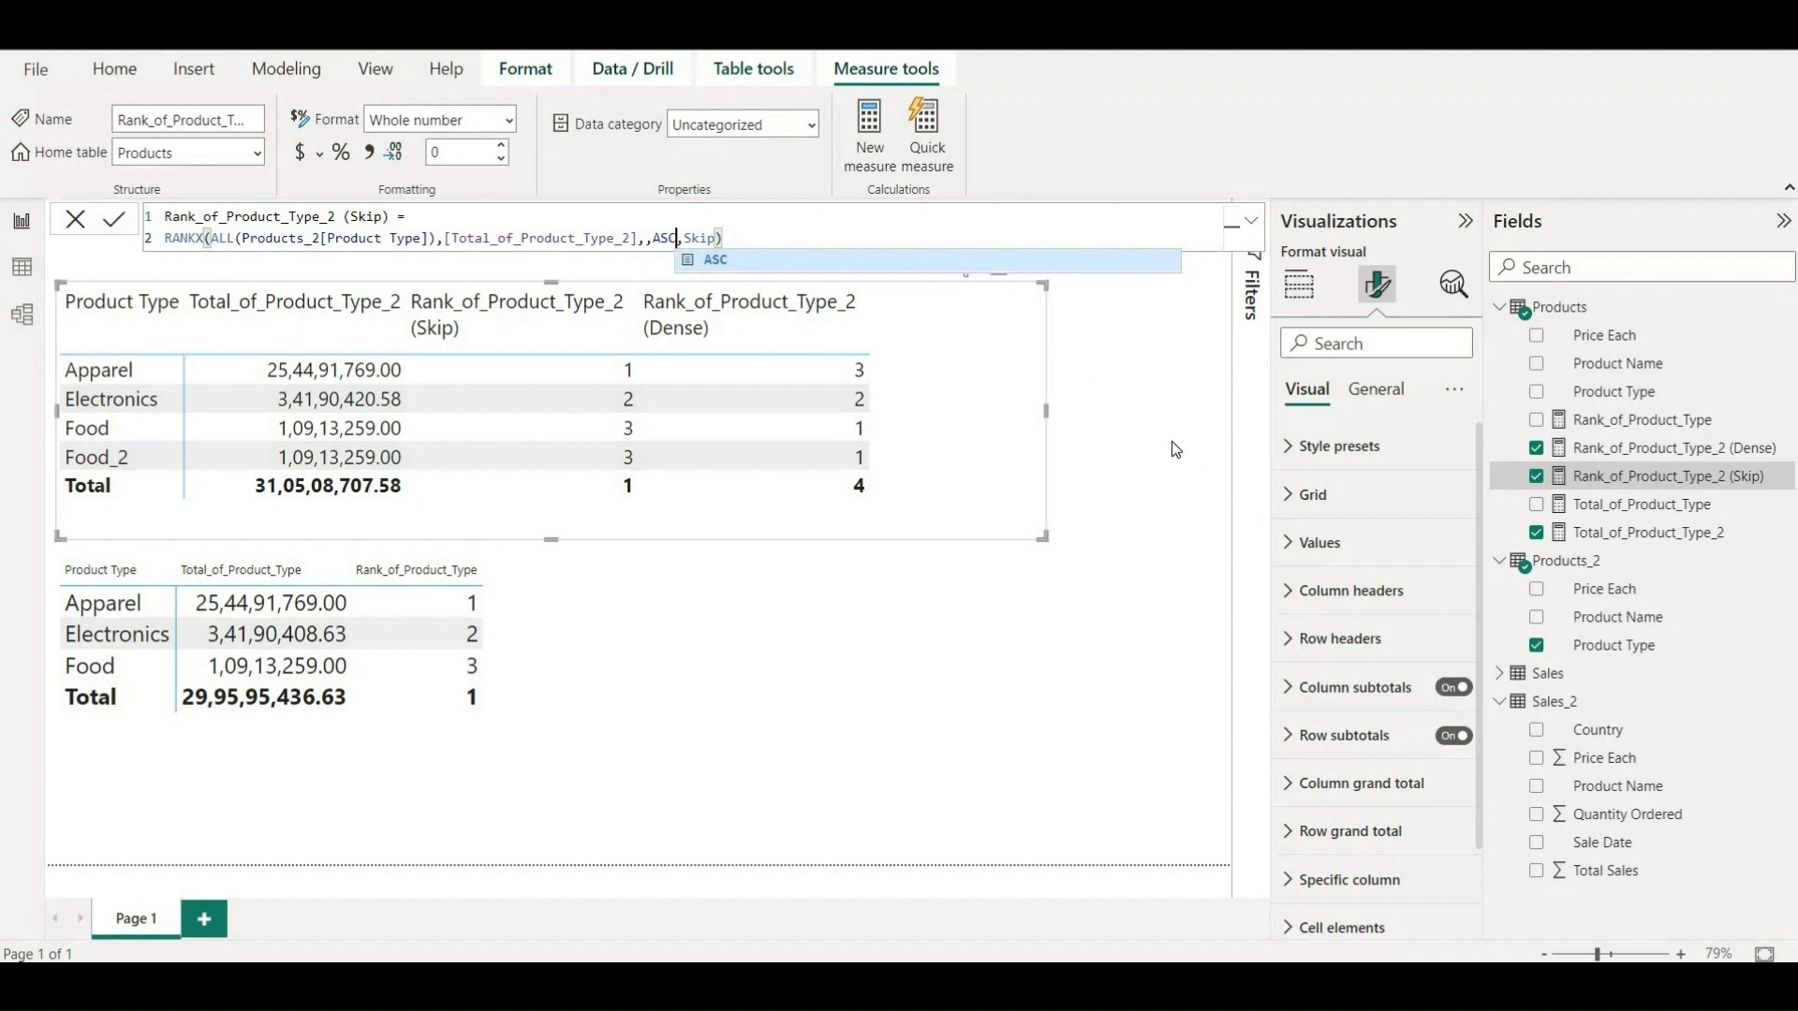
key("End")
key("Return")
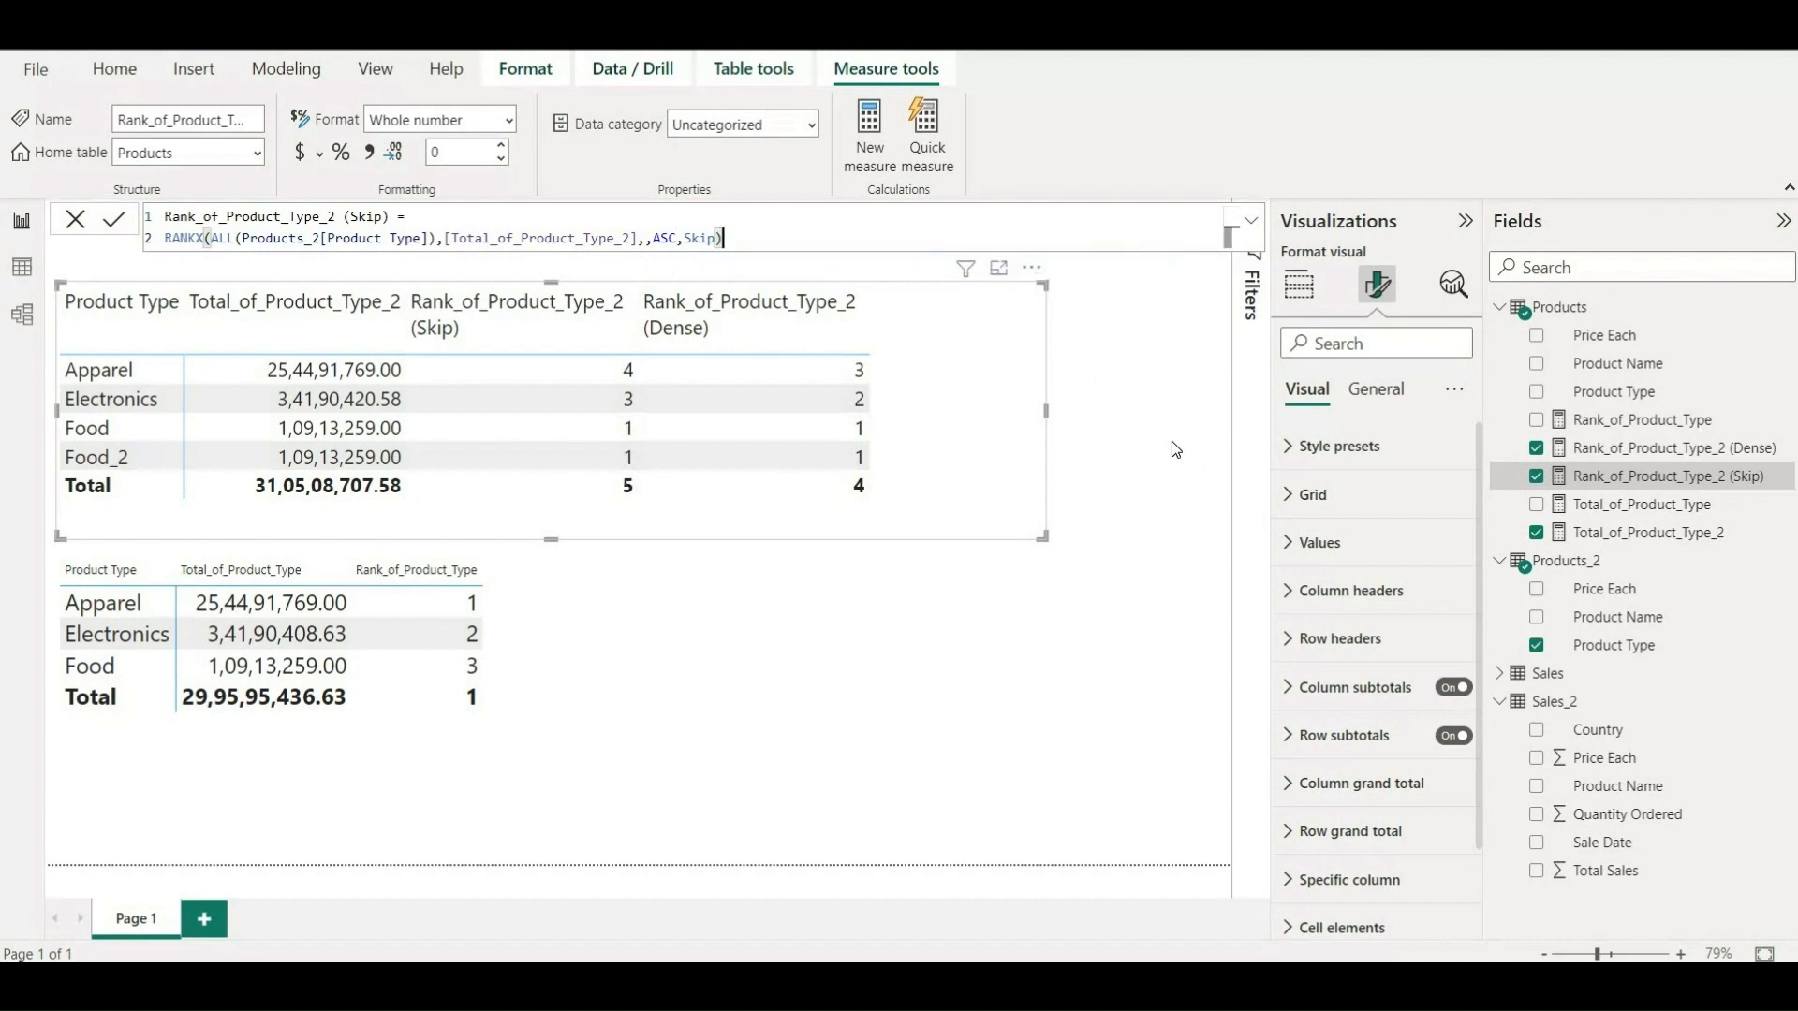